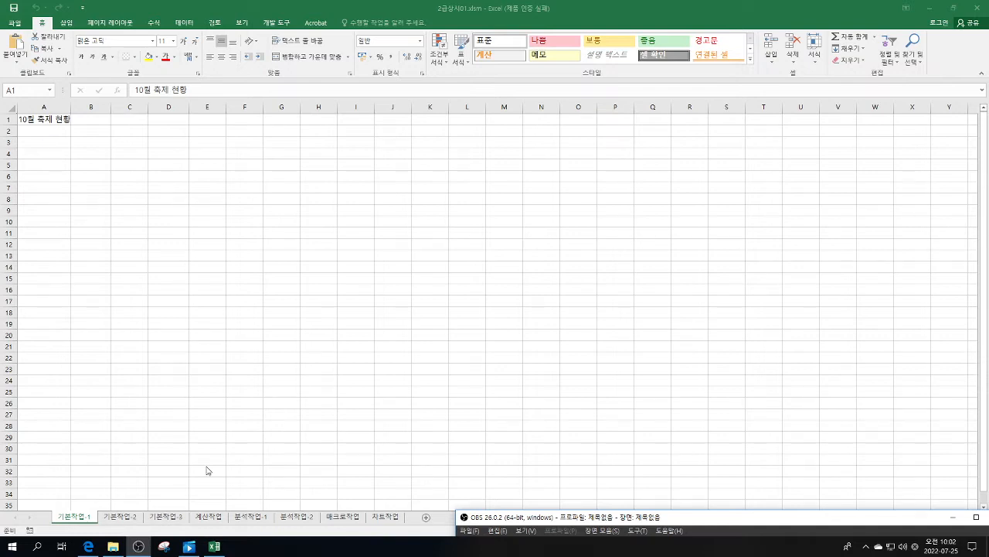
On sheet 기본작업-2, merge and center the title across A1:F1.
click(130, 519)
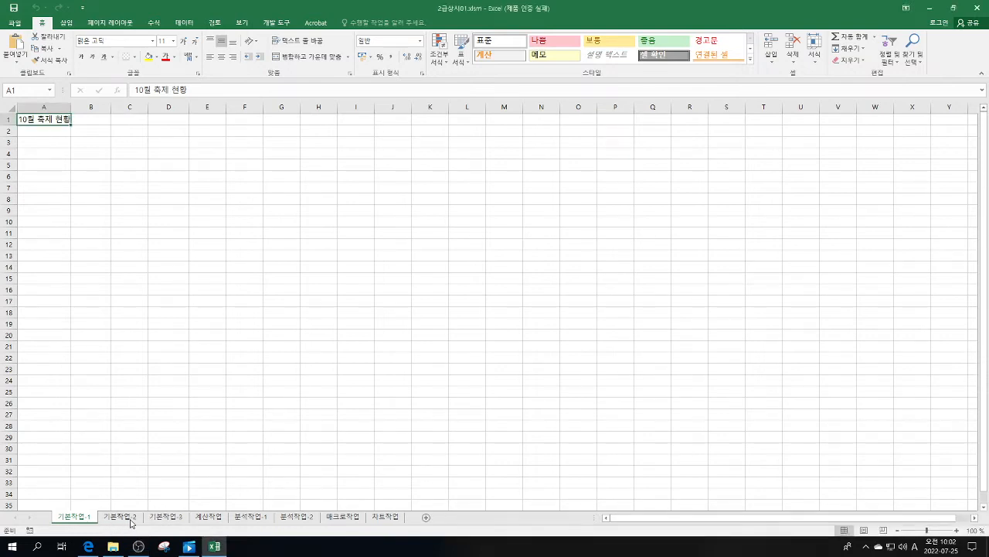
click(130, 519)
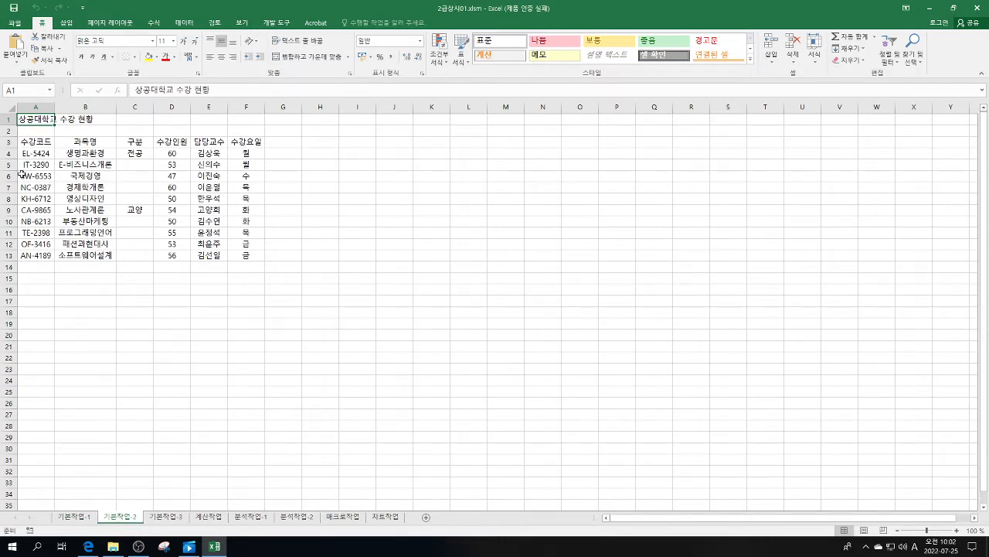
drag(35, 118, 263, 113)
click(334, 60)
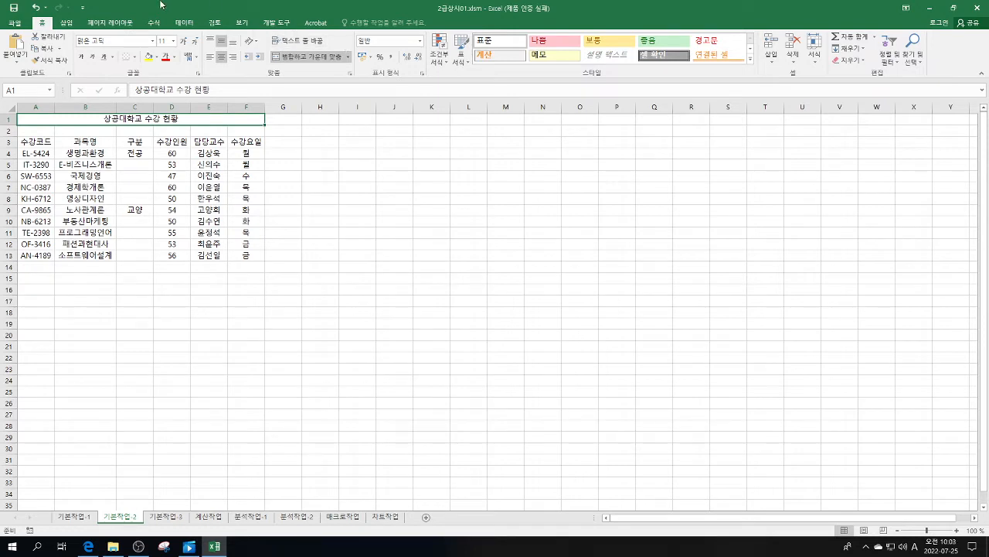
Format the merged title in A1 with the 굴림 font, size 18, bold.
click(128, 39)
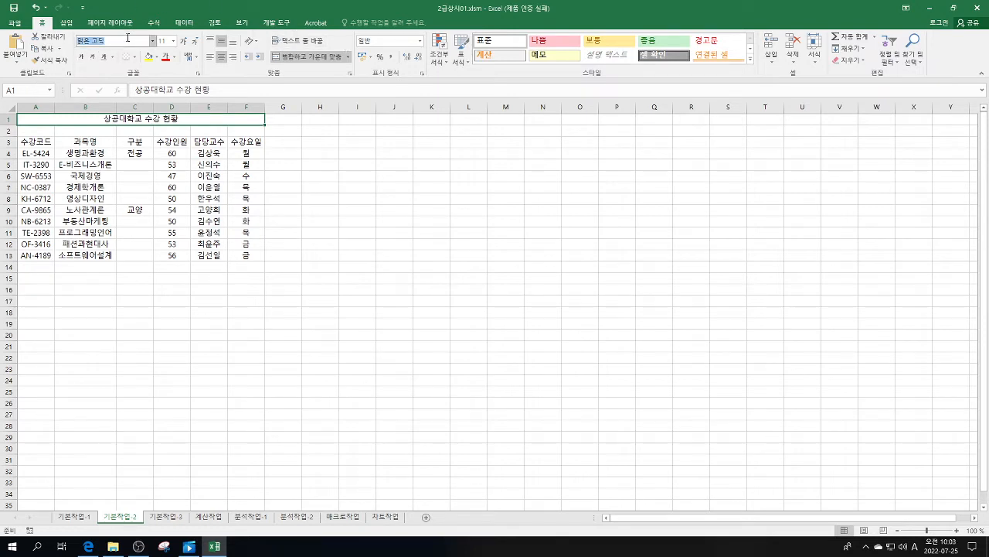
text(ㅁ)
key(Hangul)
text(굴림)
key(Return)
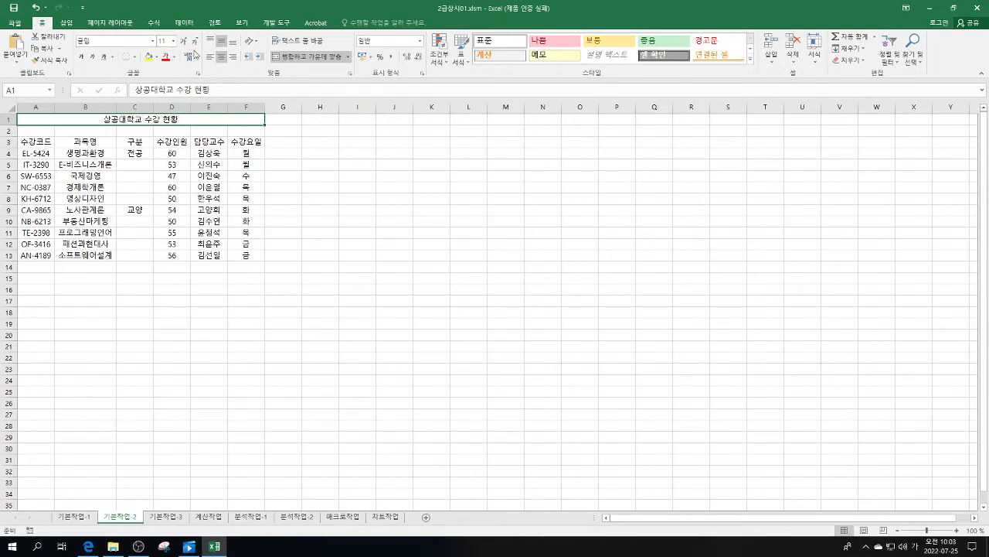
click(162, 40)
text(18)
key(Return)
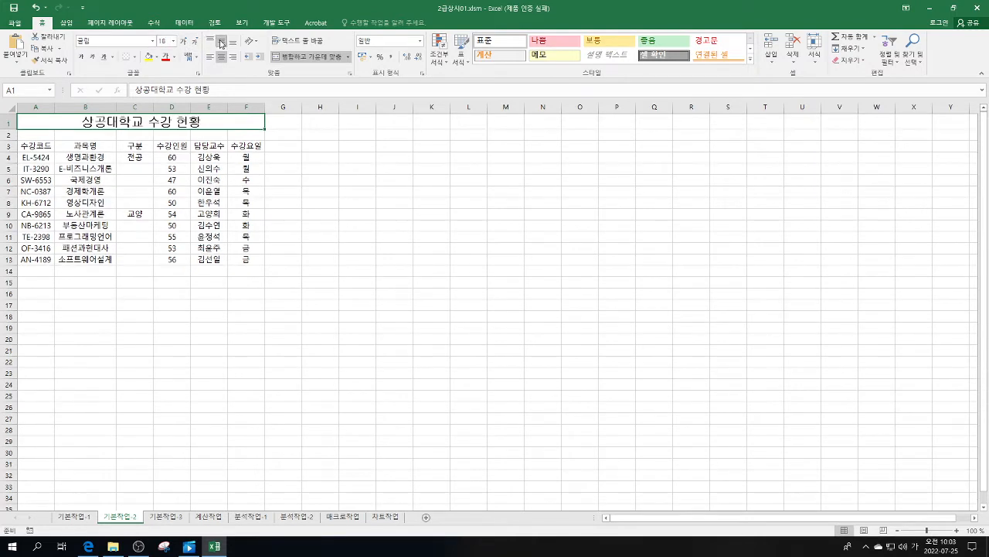
click(82, 57)
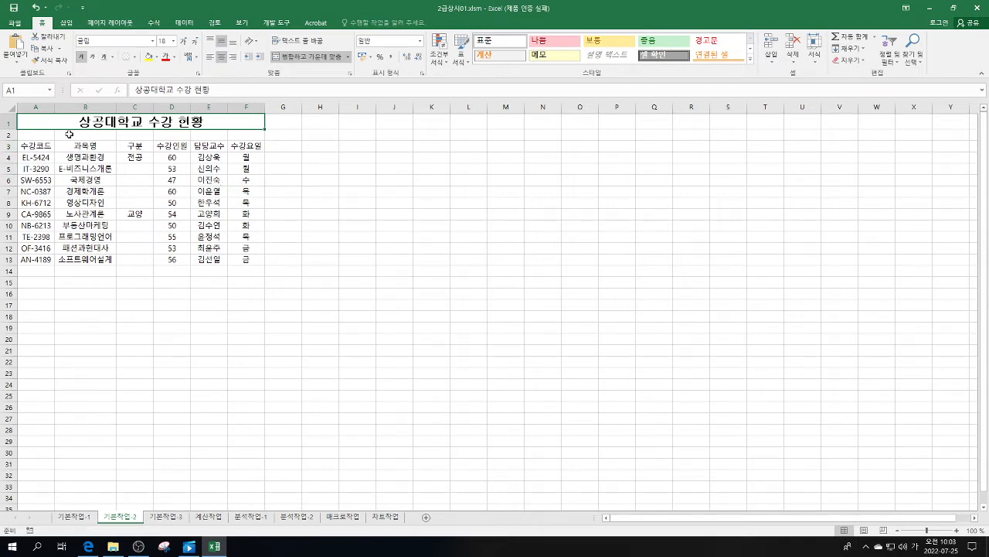
Set the height of row 1 to 25.
click(6, 123)
right_click(7, 123)
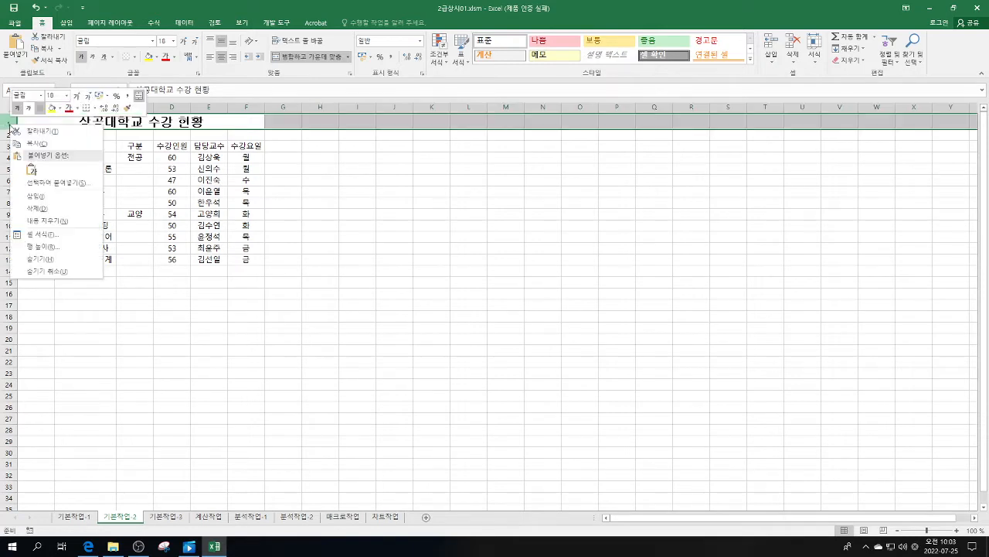
click(53, 247)
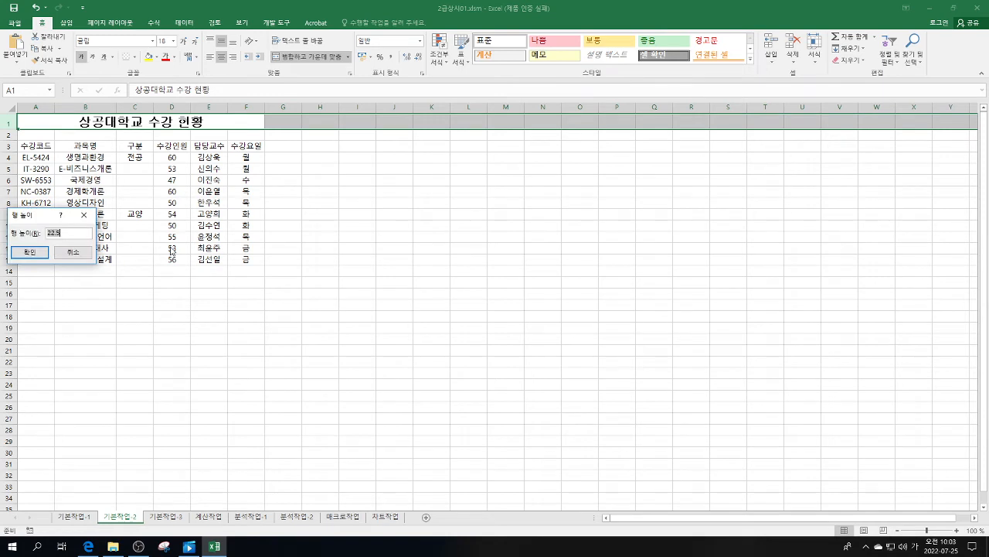
text(25)
key(Return)
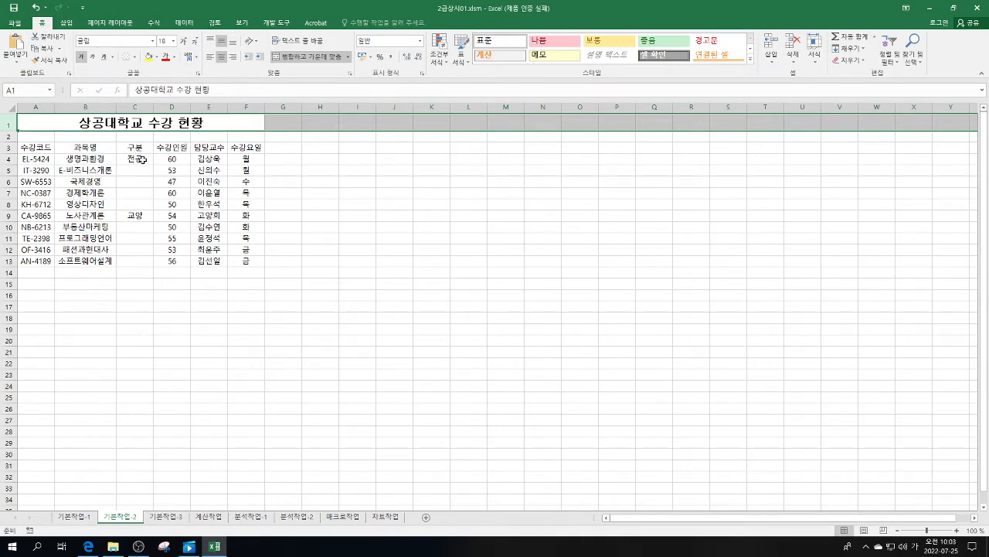
Merge and center C4:C8 and C9:C13 as two separate blocks in the 구분 column.
drag(142, 158, 135, 260)
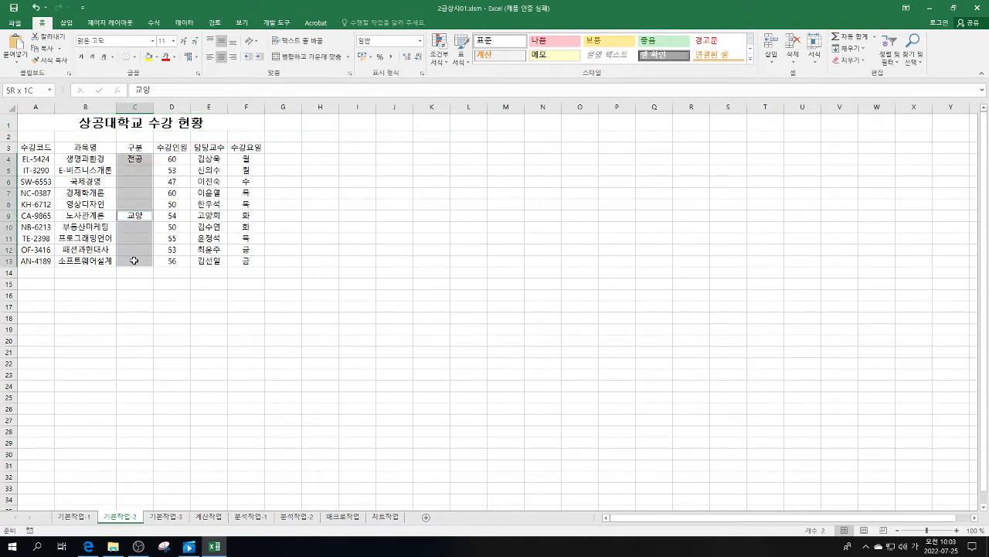
click(316, 59)
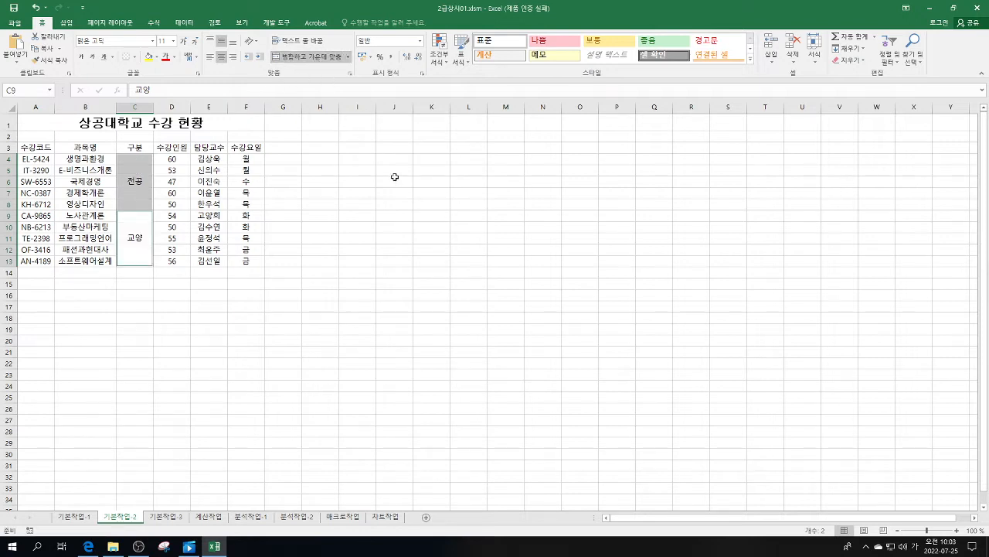
click(480, 288)
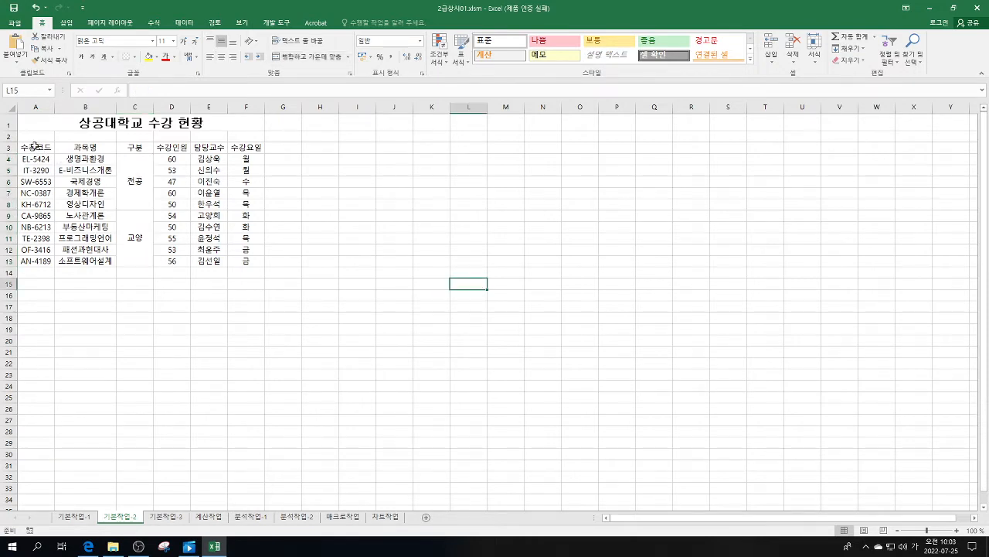
Make the header row A3:F3 bold and fill it with the standard color light blue (연한 파랑).
drag(33, 145, 248, 145)
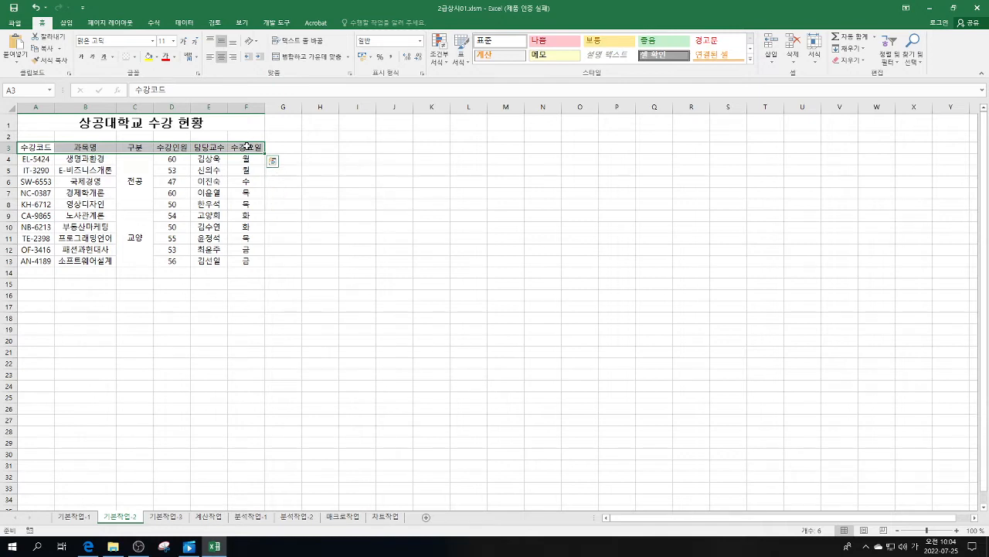
click(82, 59)
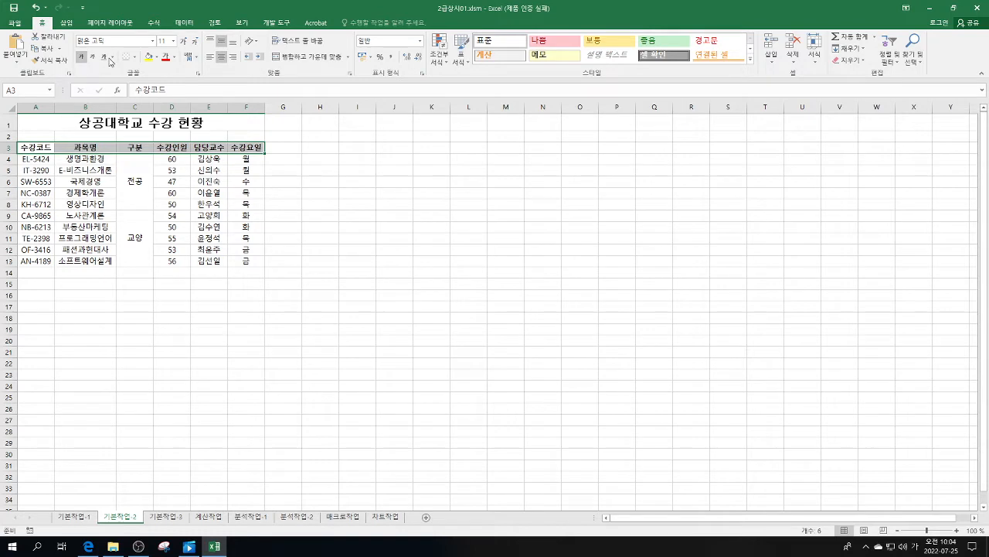
click(157, 57)
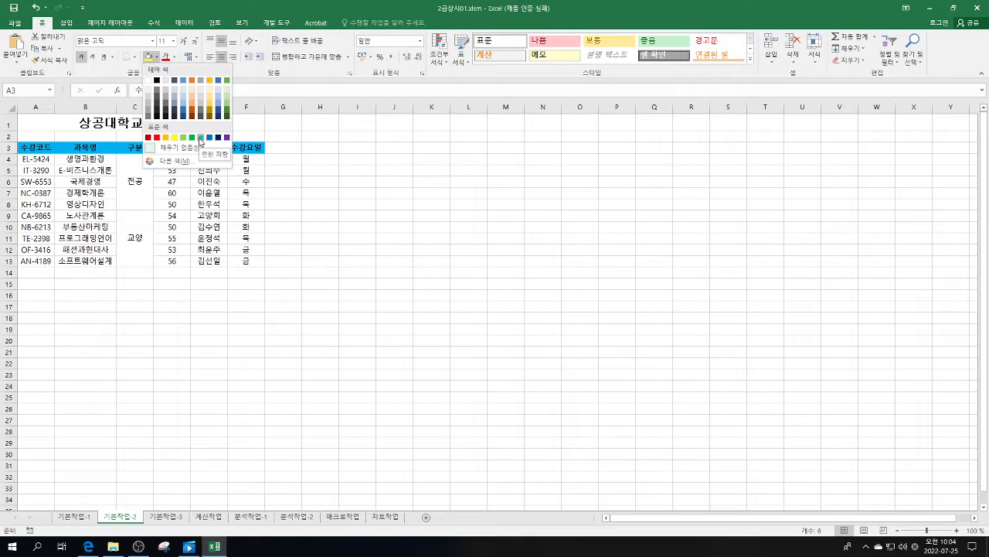
click(200, 139)
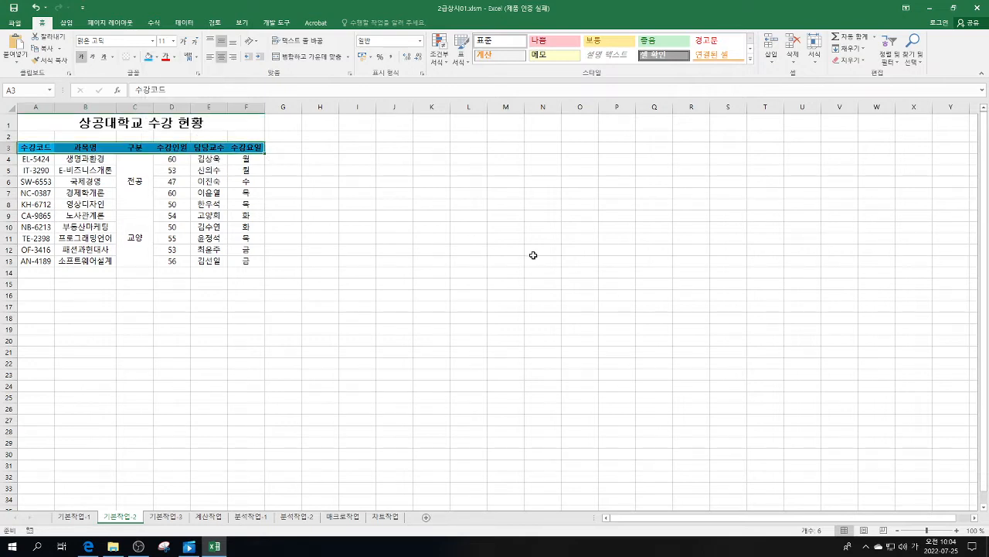
click(431, 238)
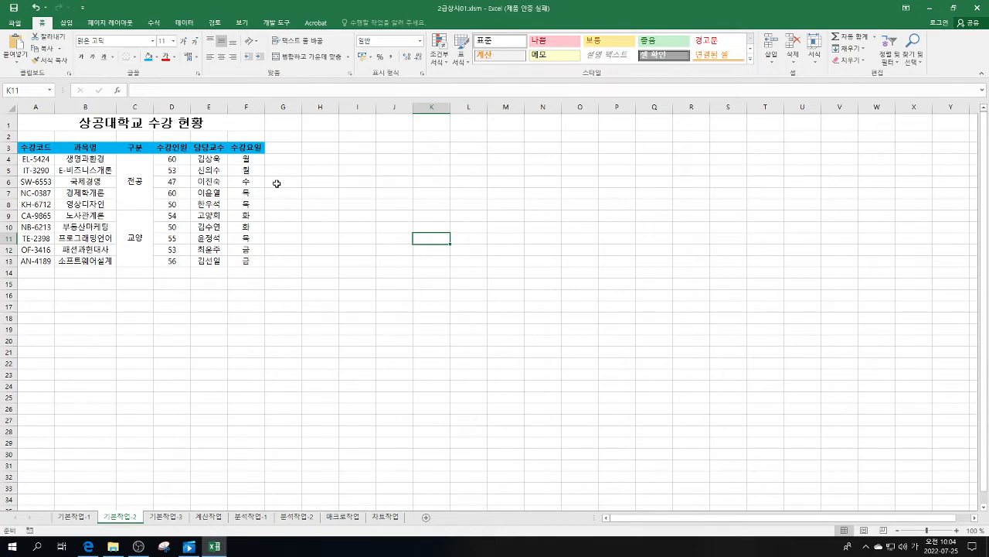
drag(245, 159, 248, 261)
right_click(251, 239)
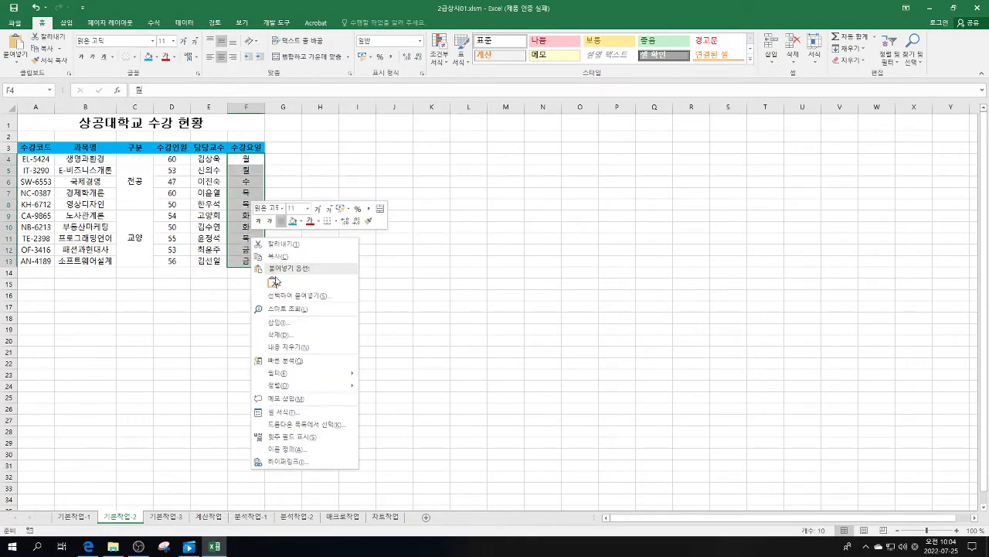
click(313, 411)
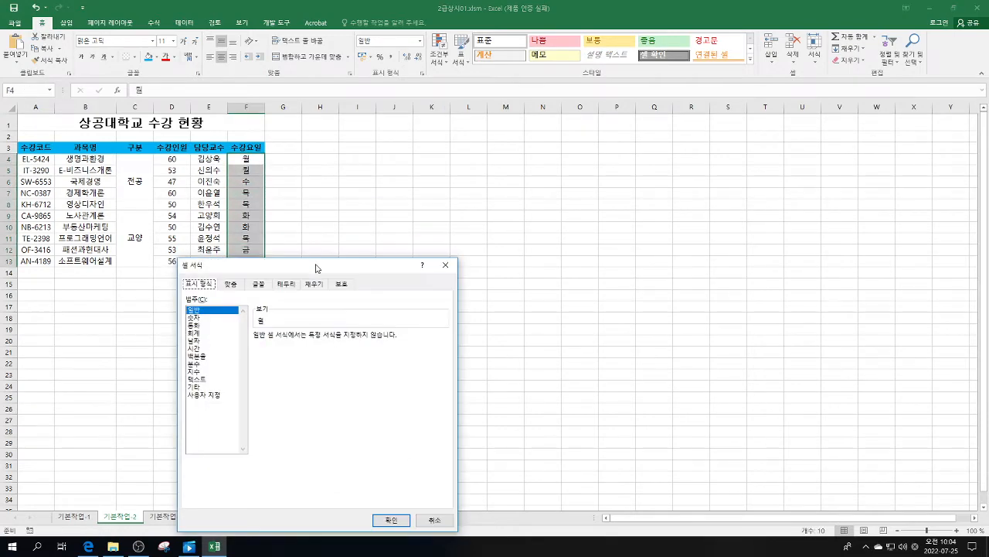
drag(316, 267, 462, 114)
click(343, 244)
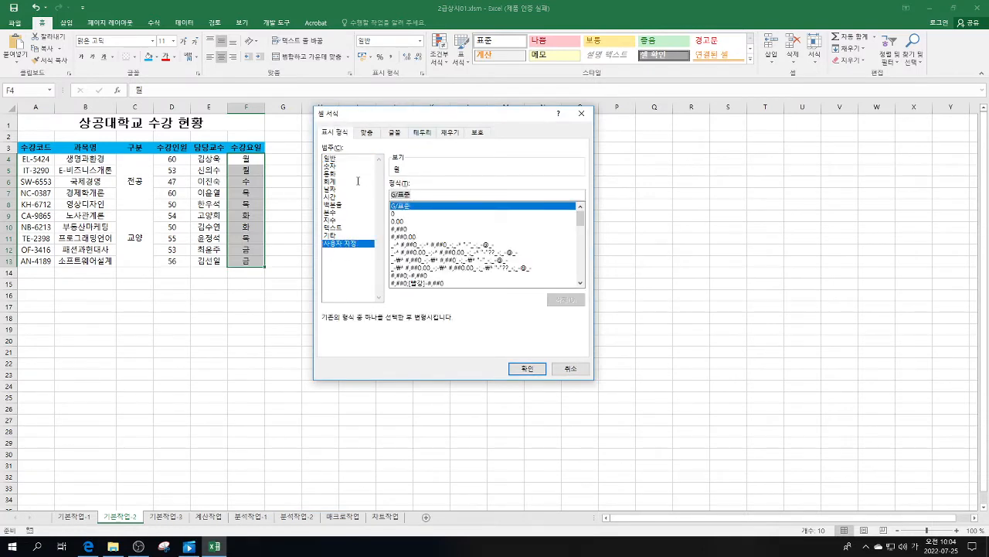
text(@)
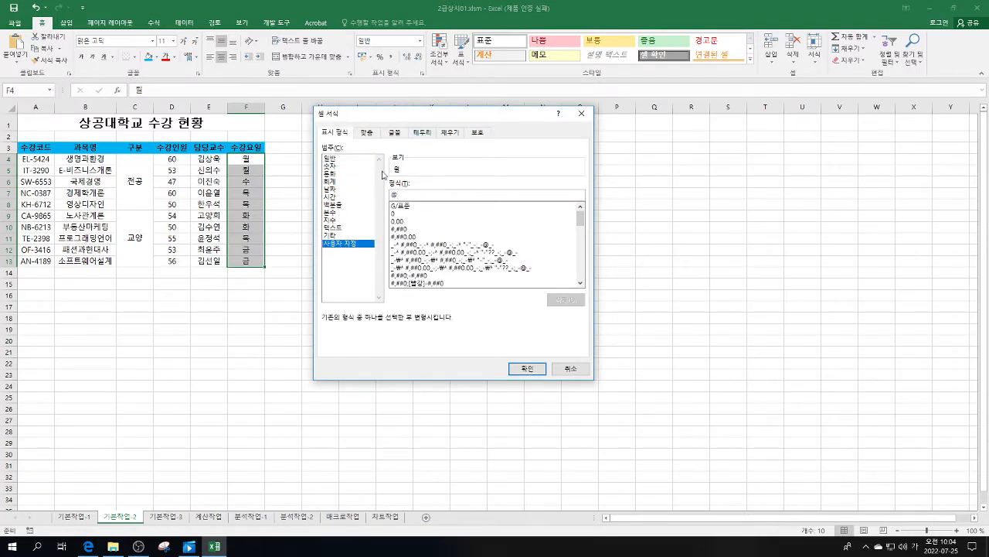
text(요일)
key(Return)
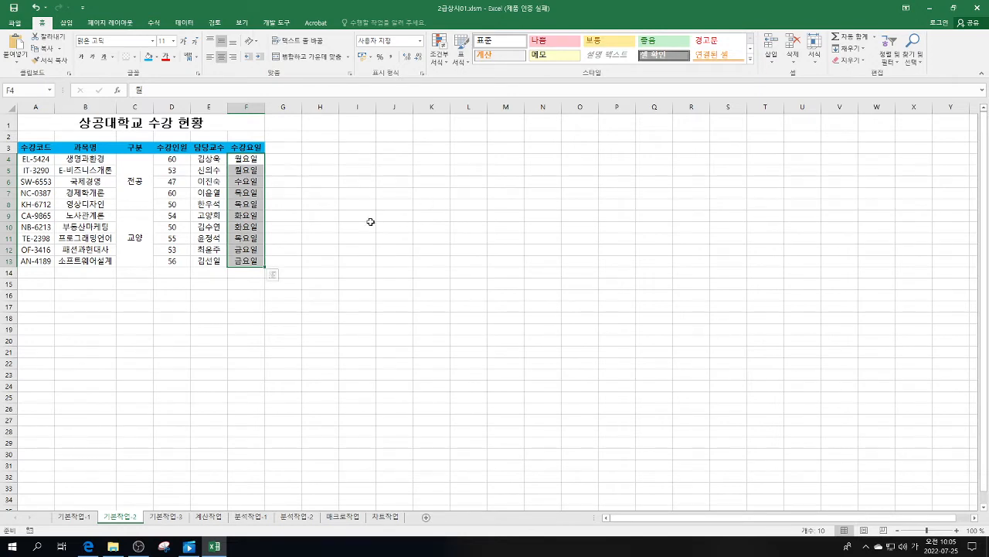
click(425, 236)
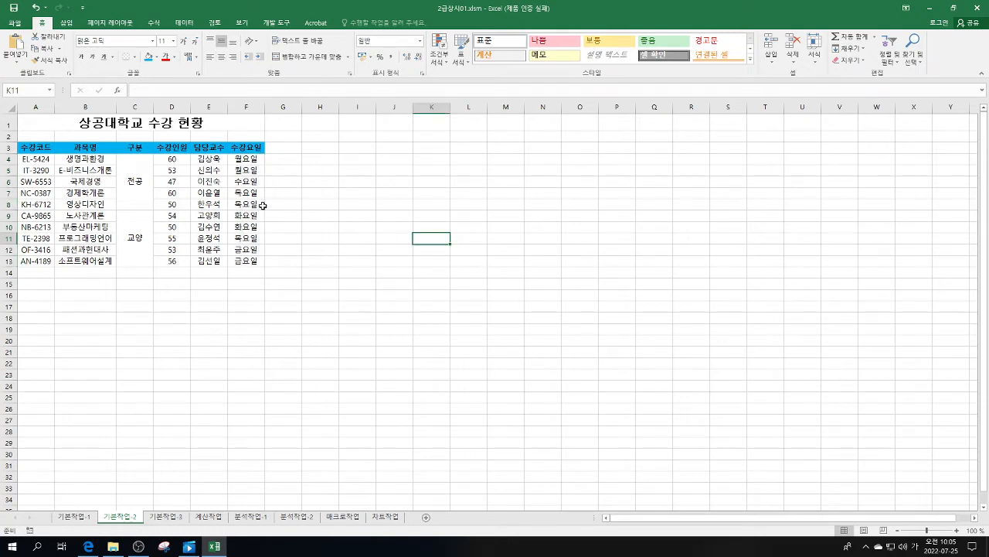
Apply all borders and a thick outside border to the table range A3:F13.
drag(27, 146, 244, 260)
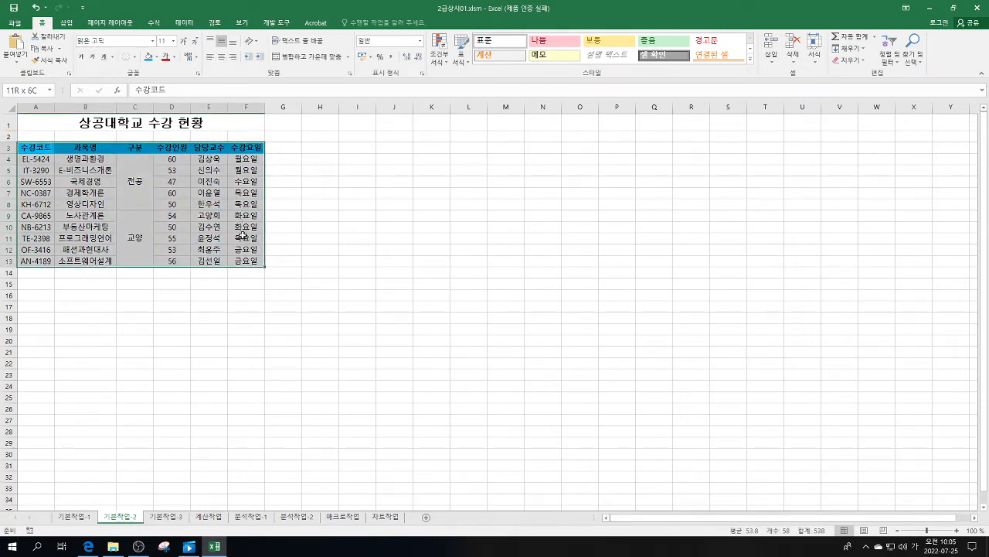
click(136, 57)
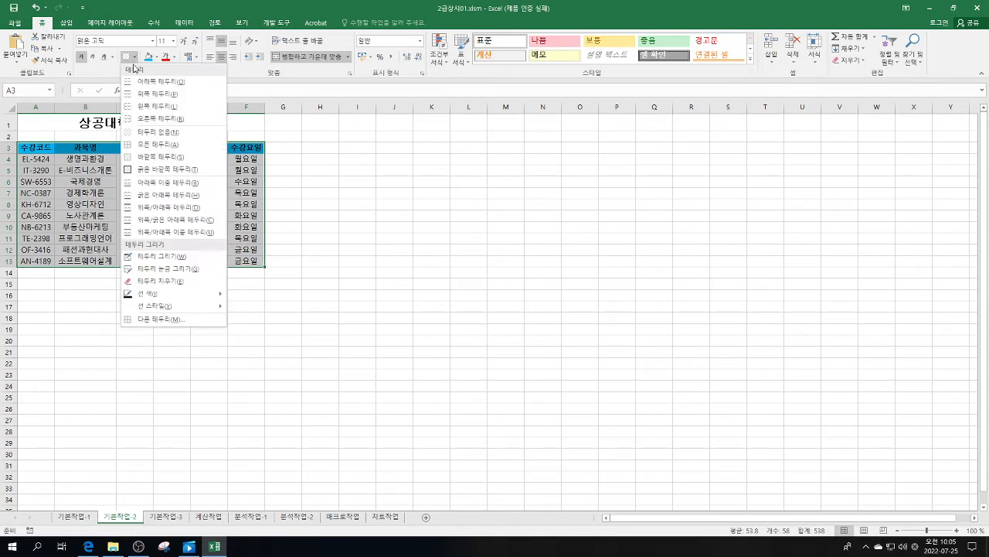
click(168, 144)
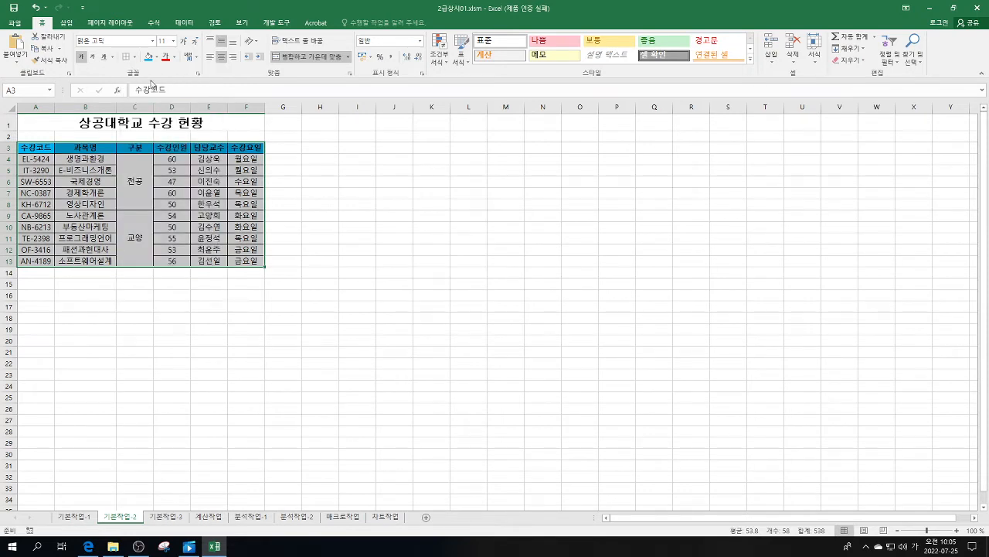
click(136, 57)
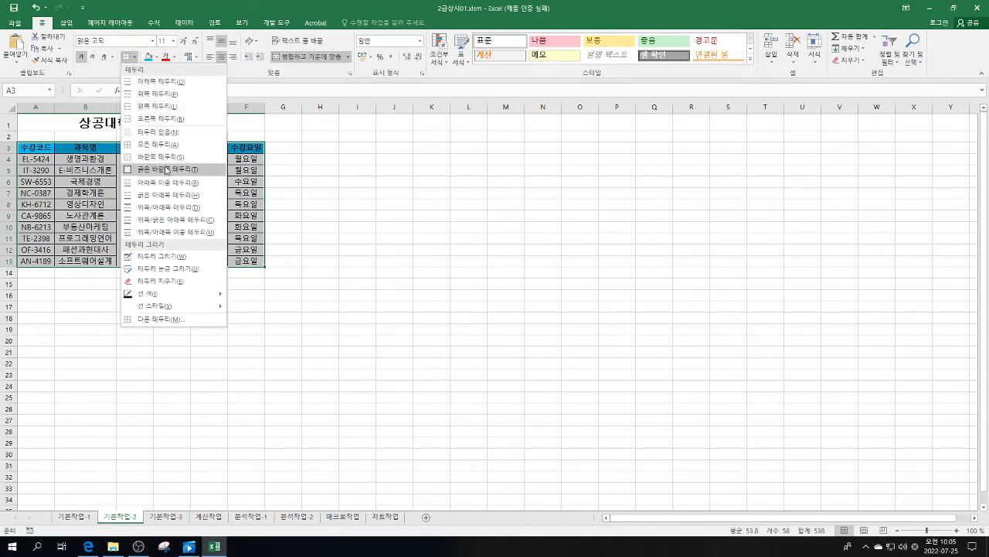
click(166, 169)
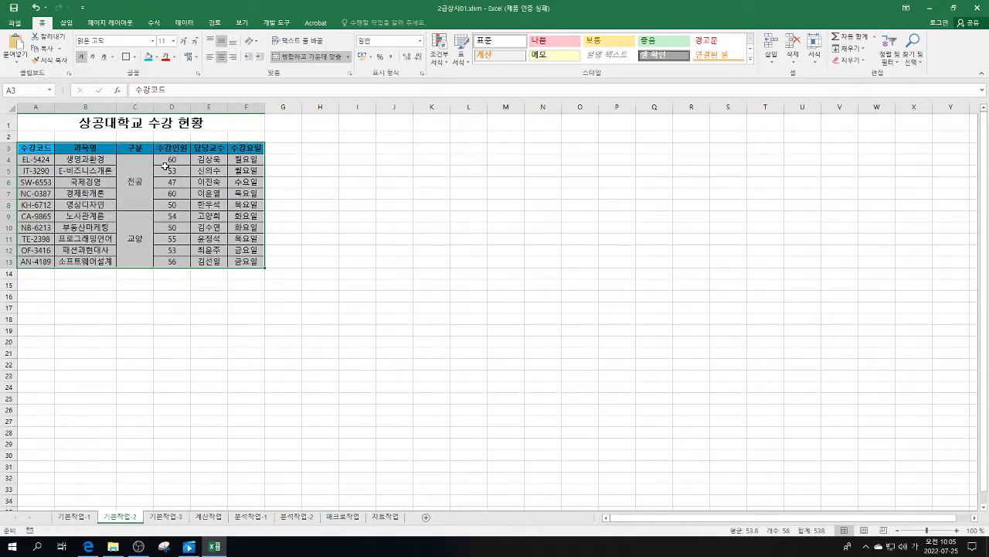
click(419, 237)
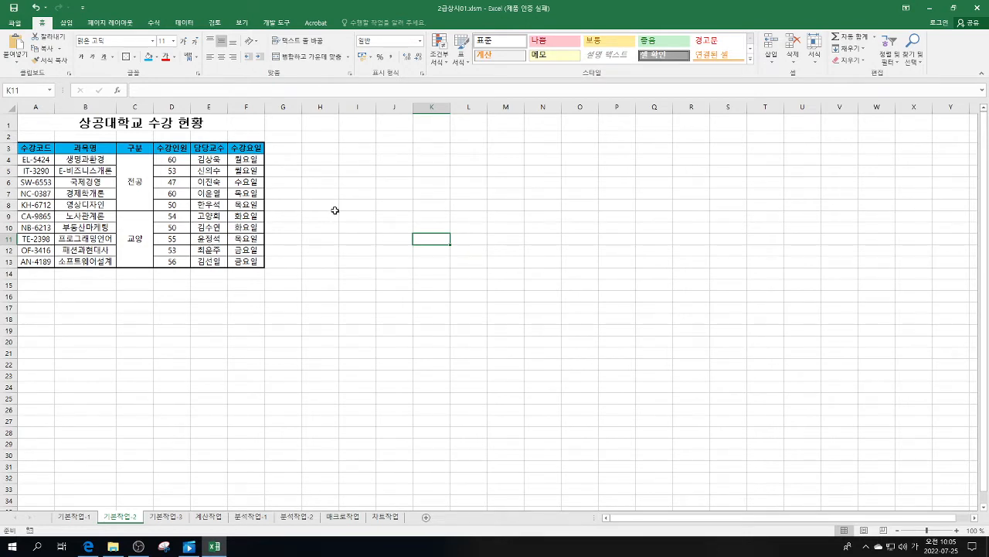
On the 기본작업-3 sheet, copy the 규모(제곱미터) and 등록회원수 headers from D3 and F3 to A18:B18.
click(175, 523)
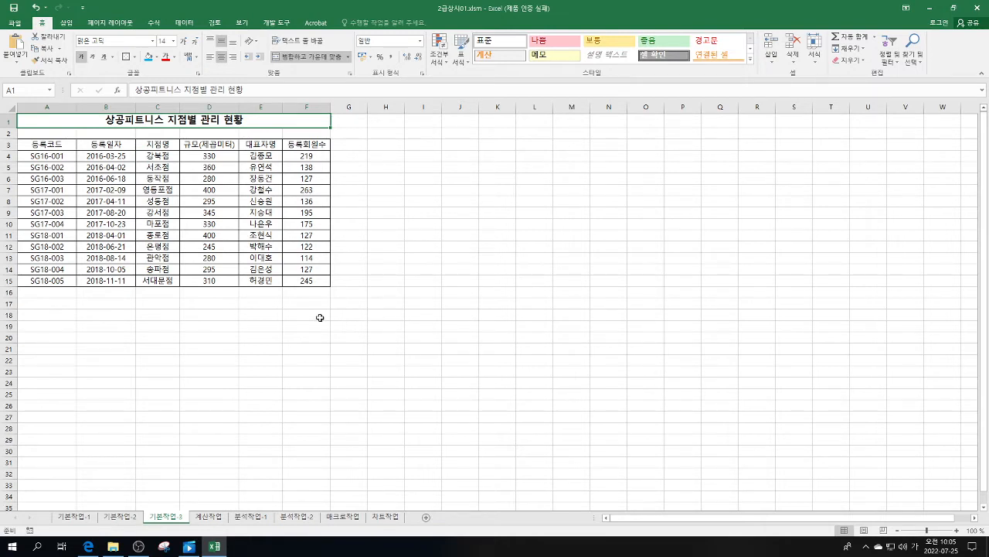
click(57, 315)
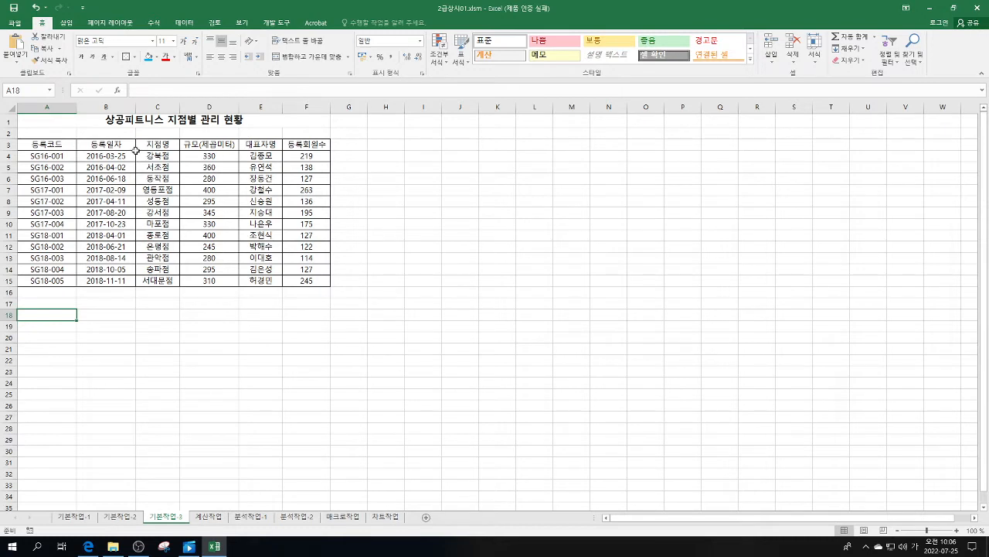
click(203, 146)
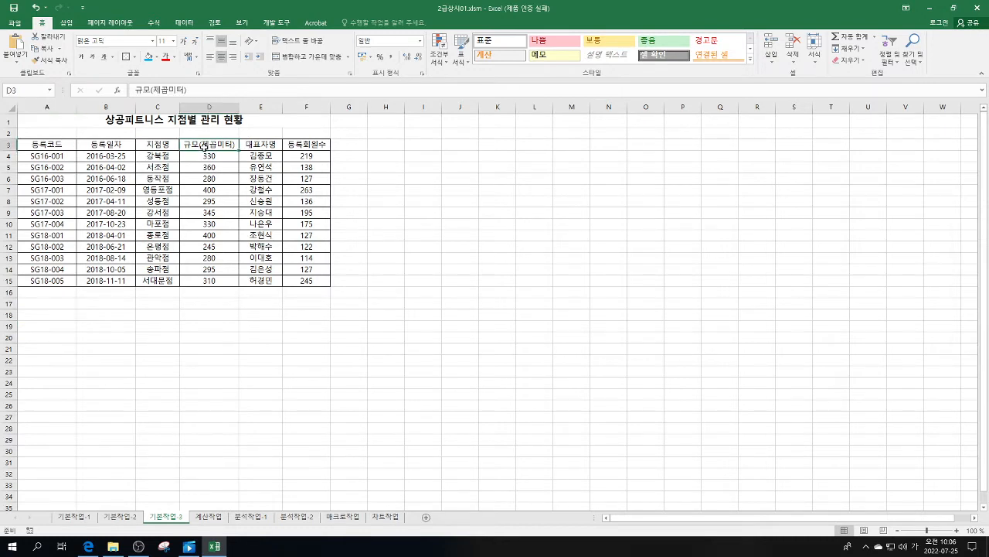
ctrl+click(314, 144)
right_click(314, 144)
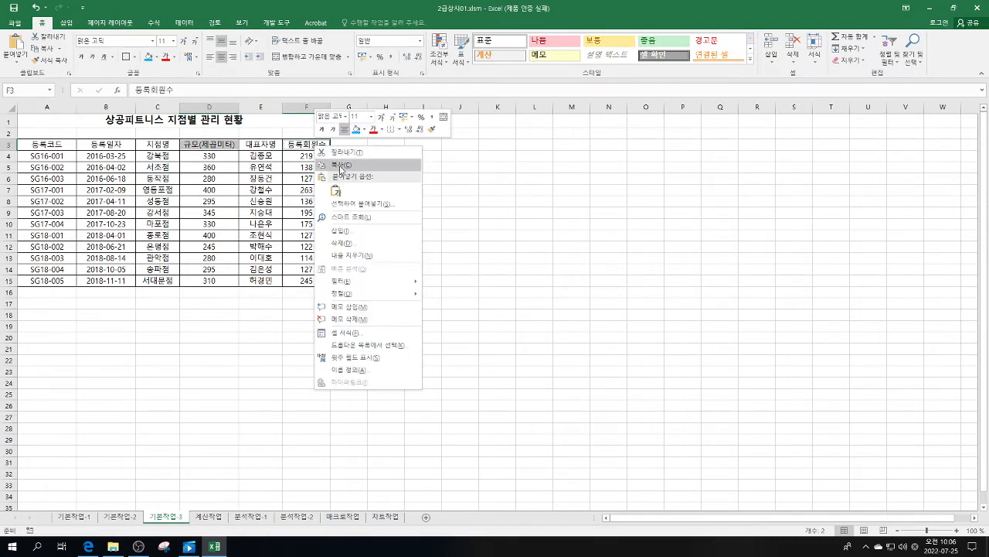
click(314, 158)
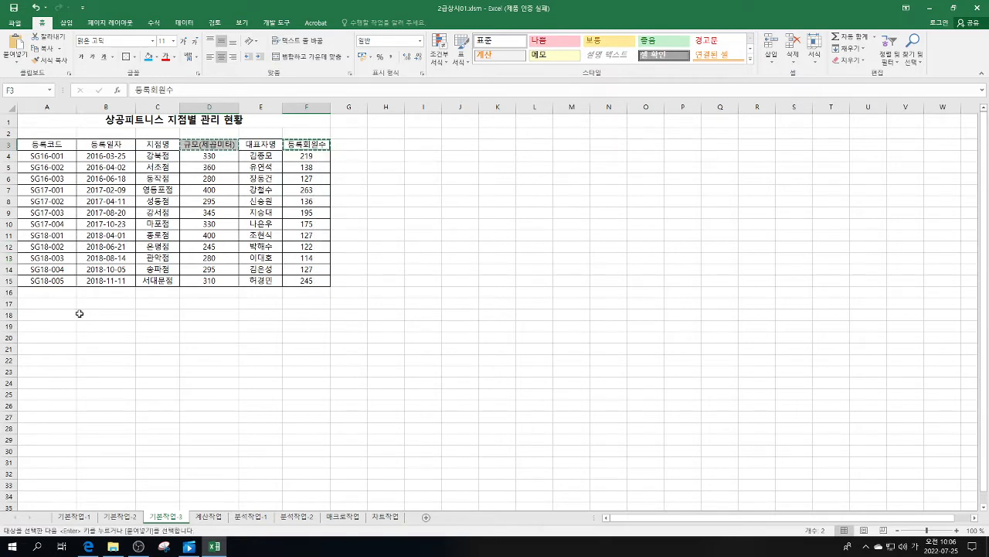
click(51, 316)
right_click(51, 316)
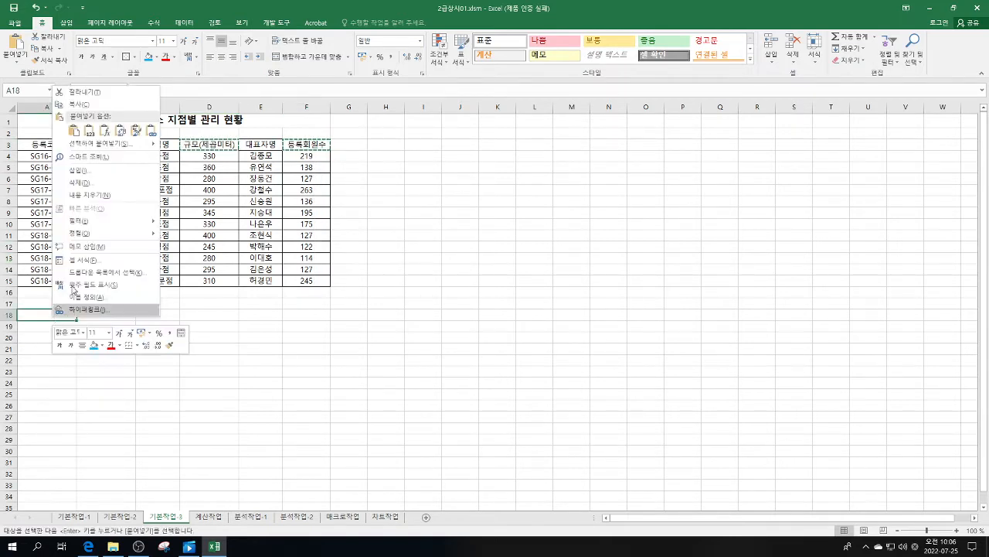
click(77, 131)
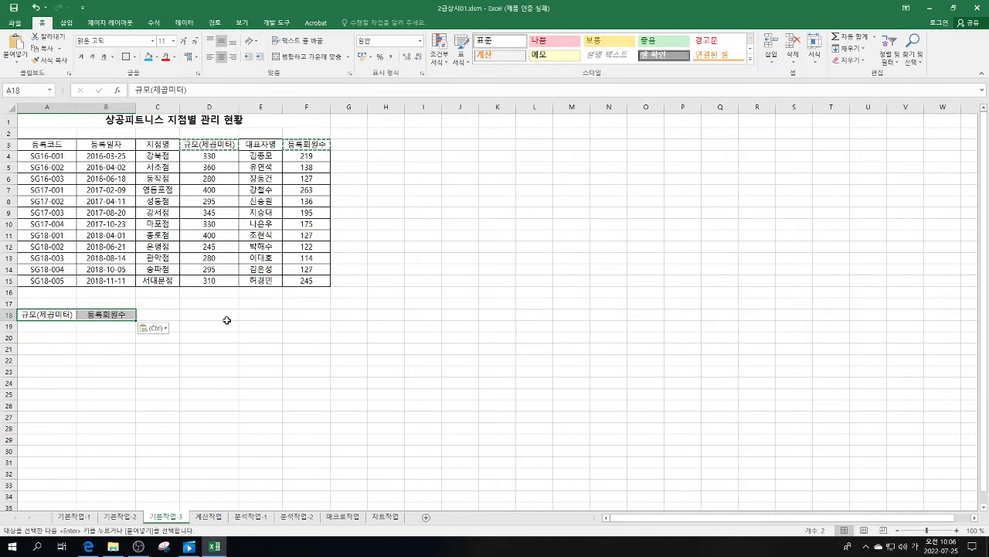
Enter the filter criteria >=300 in A19 and >=200 in B19 on the same row.
click(71, 327)
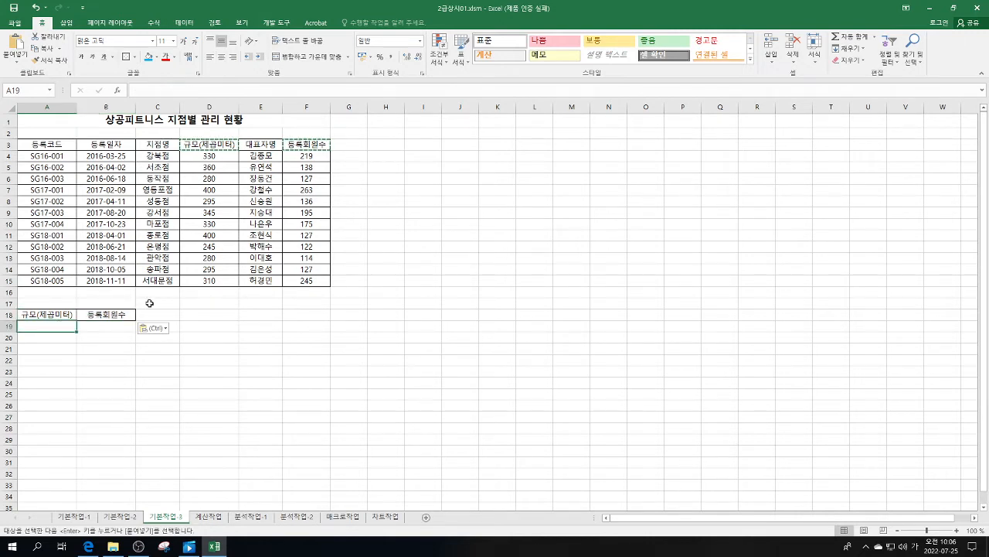
text(>=300)
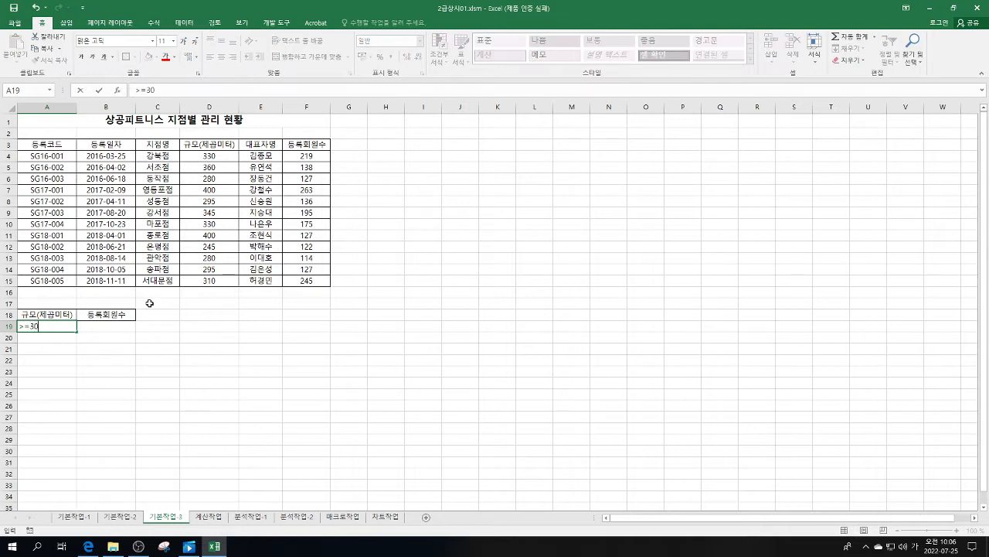
click(96, 328)
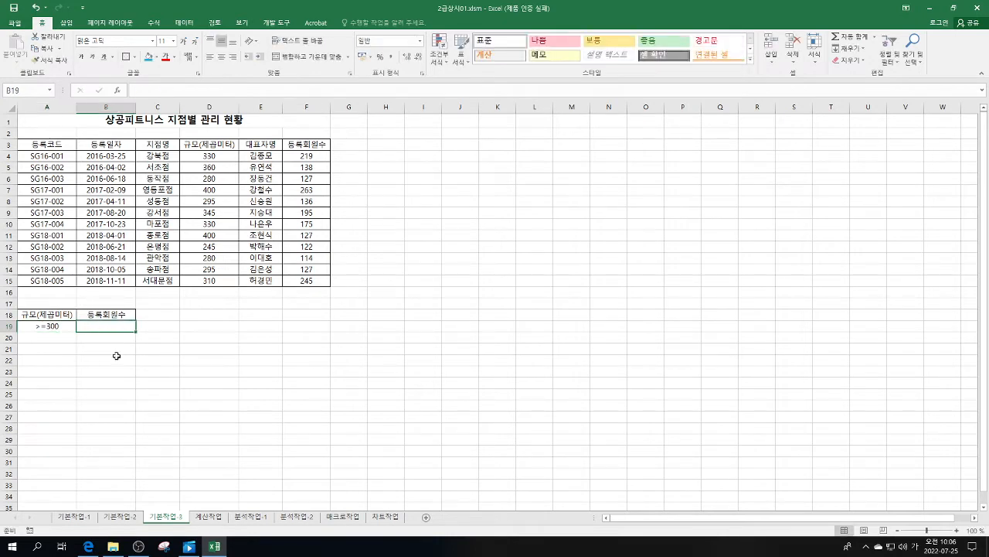
click(106, 339)
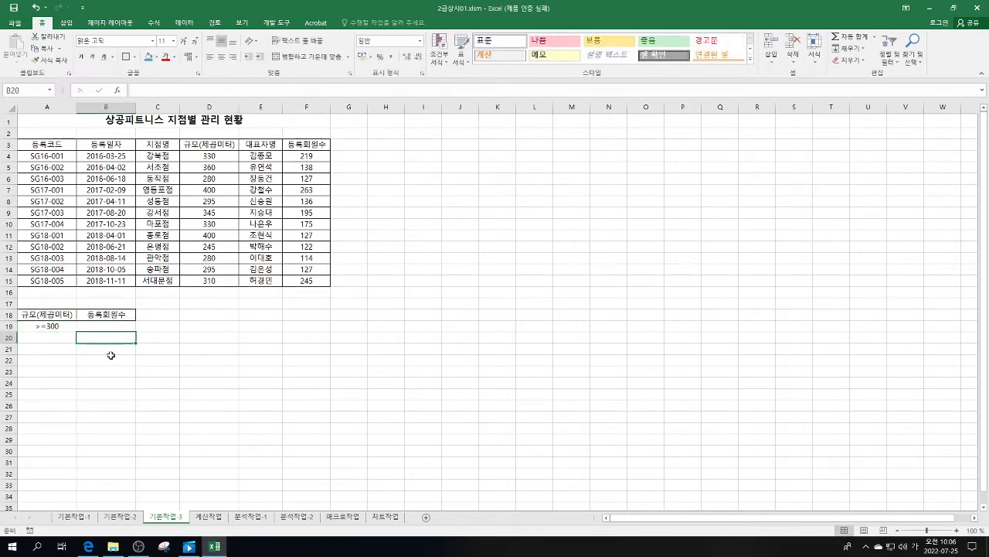
click(113, 327)
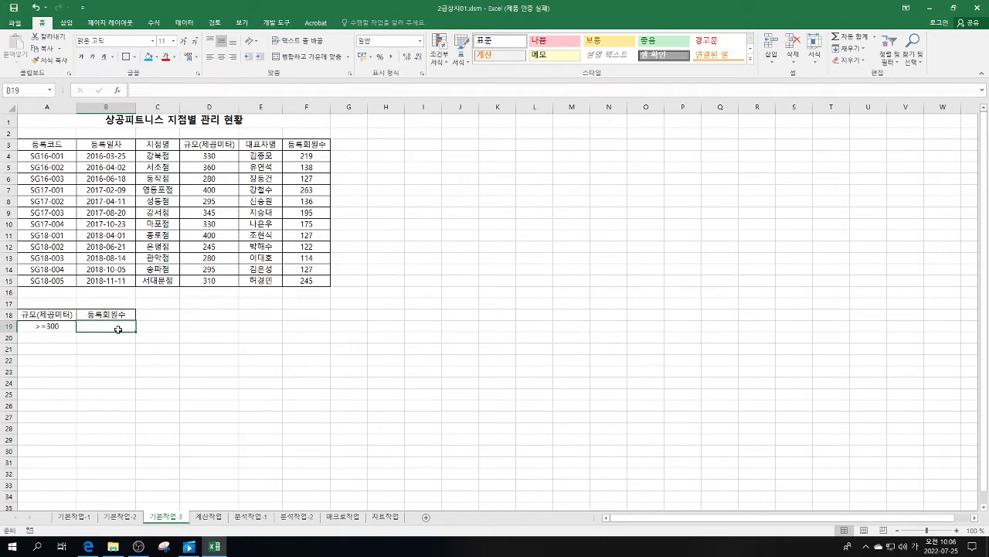
text(>=2)
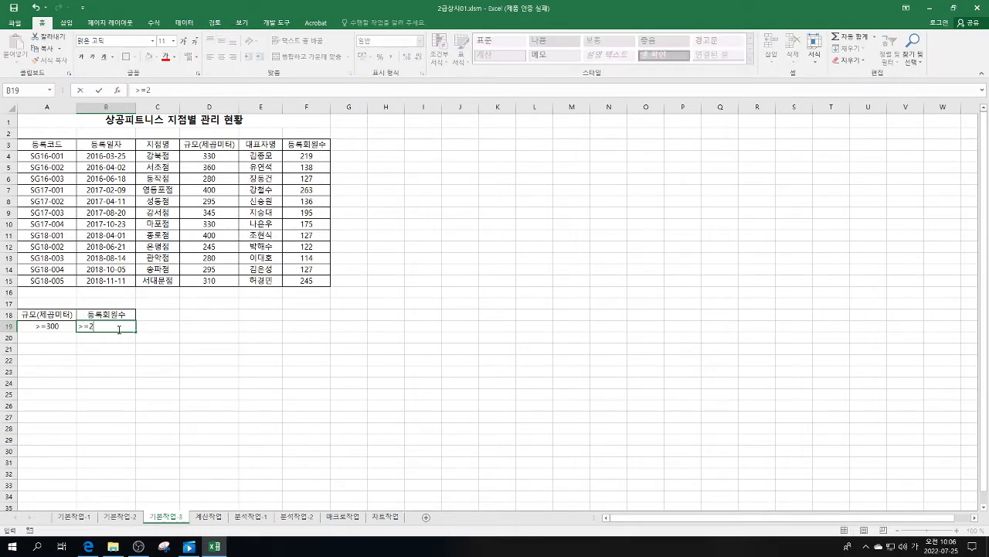
text(00)
click(223, 380)
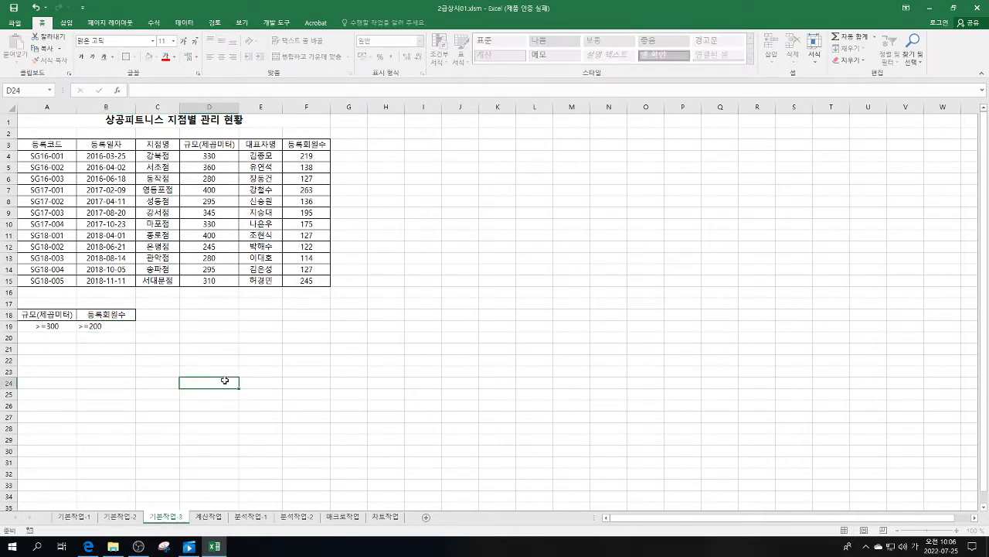
Run an advanced filter on A3:F15 with criteria range A18:B19, copying the results to A22.
click(207, 191)
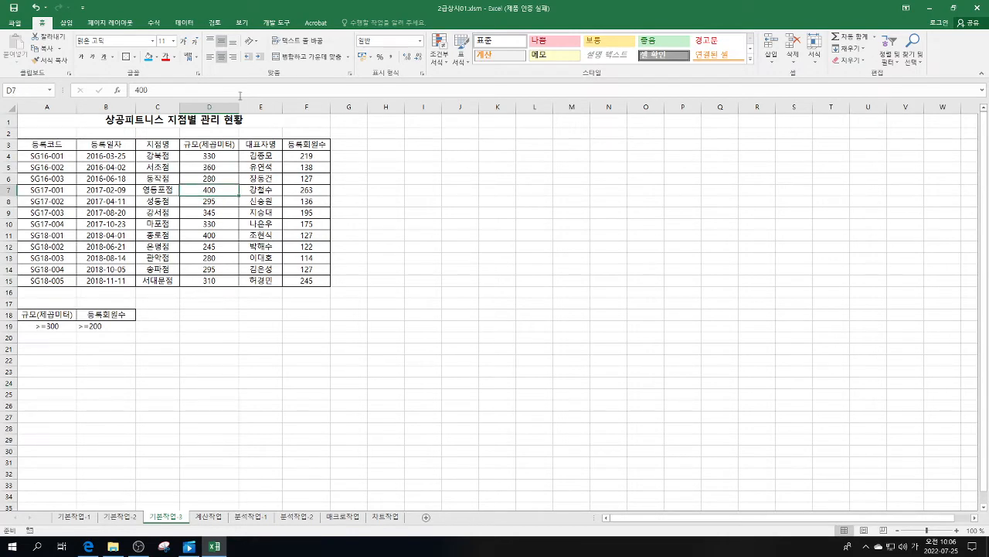
click(187, 24)
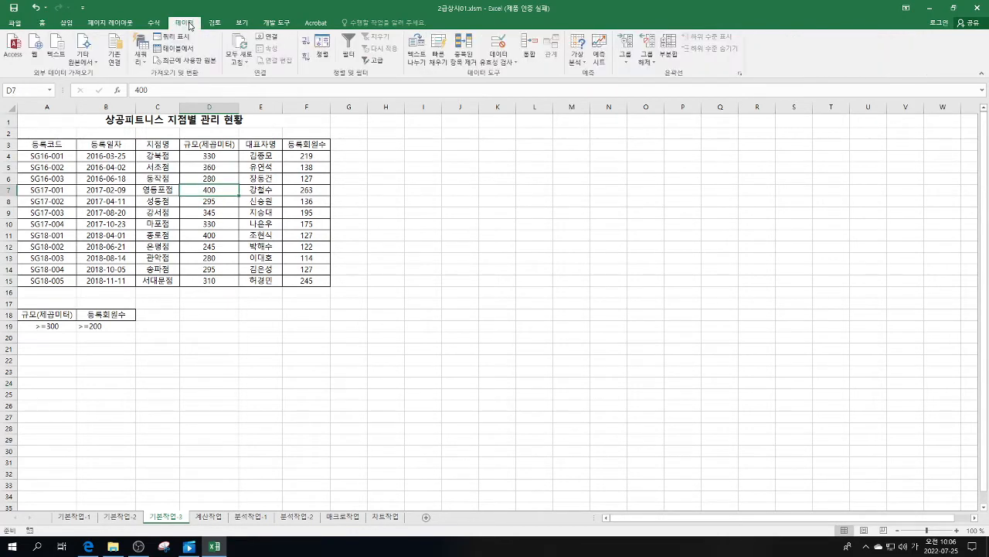
click(374, 59)
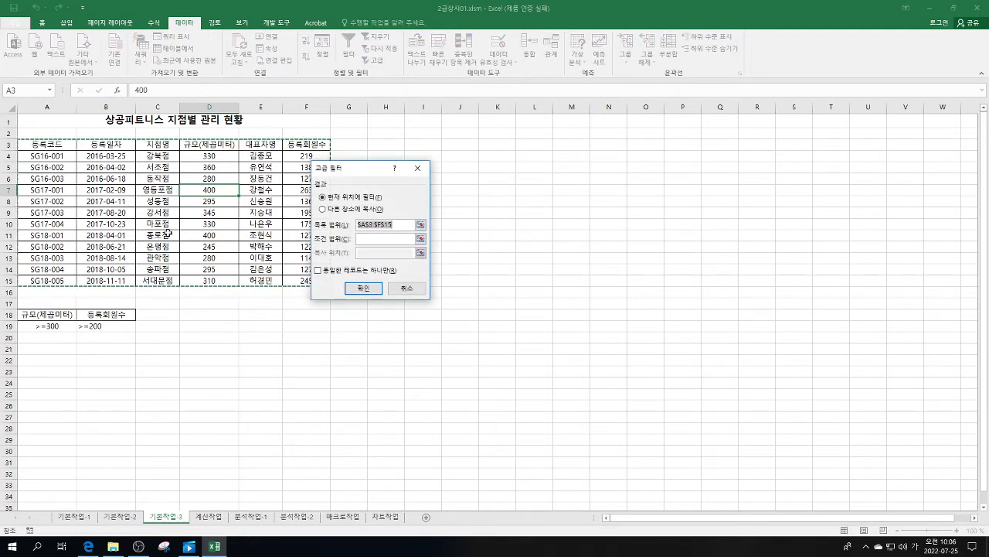
click(349, 209)
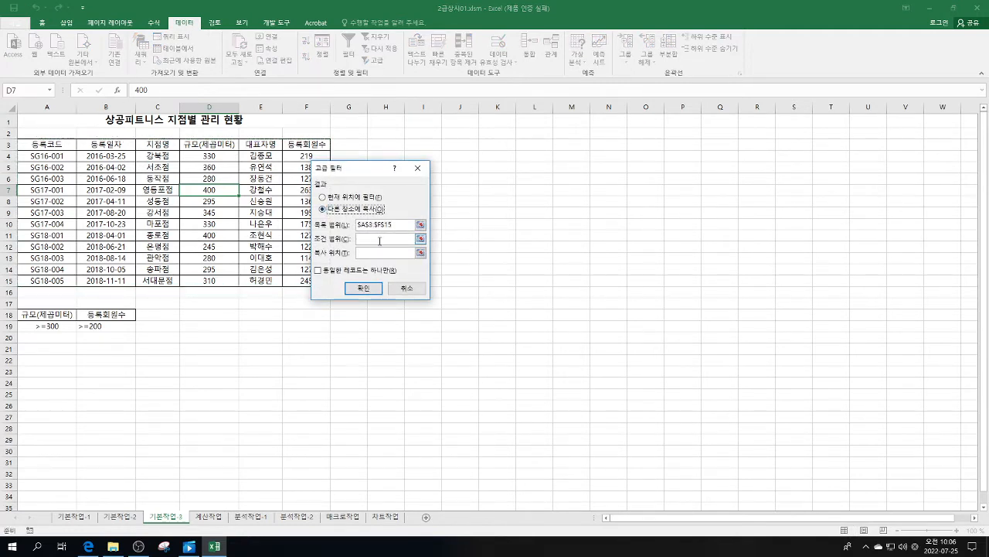
click(379, 239)
drag(34, 314, 128, 327)
click(375, 253)
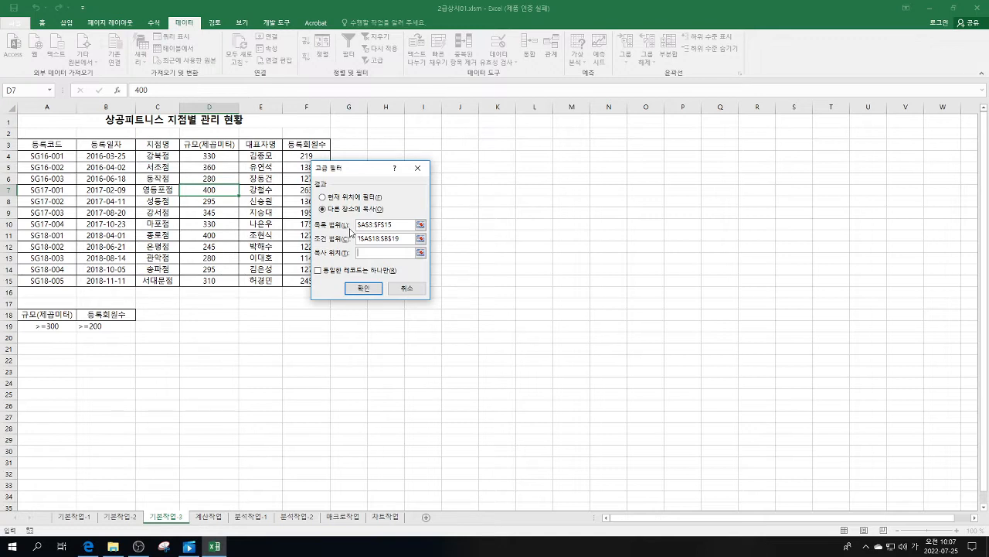
click(45, 358)
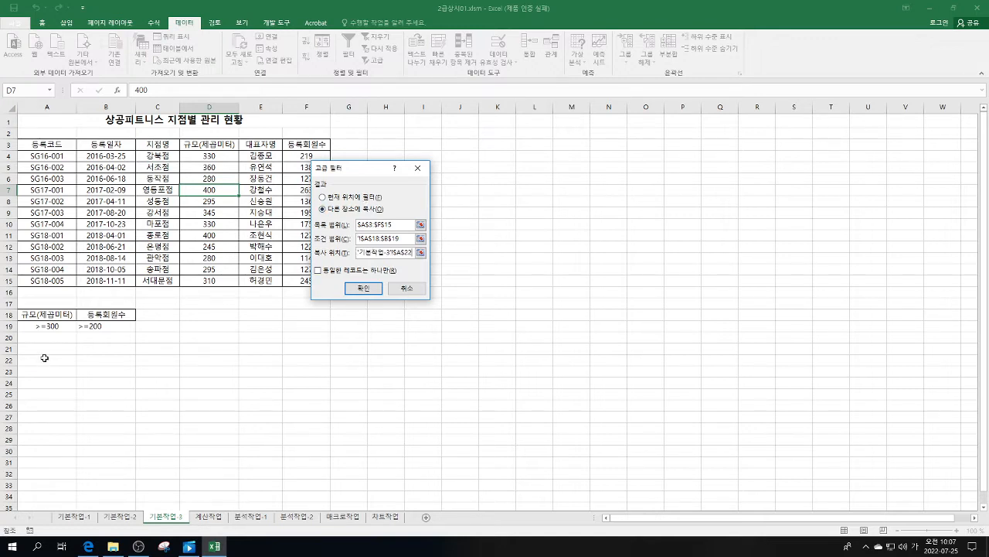
click(365, 289)
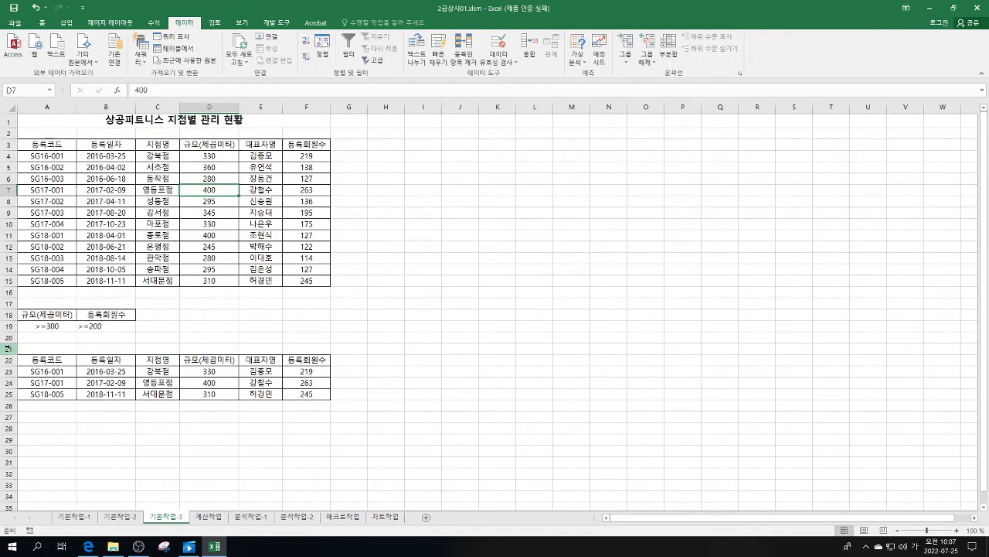
click(9, 347)
drag(10, 347, 6, 410)
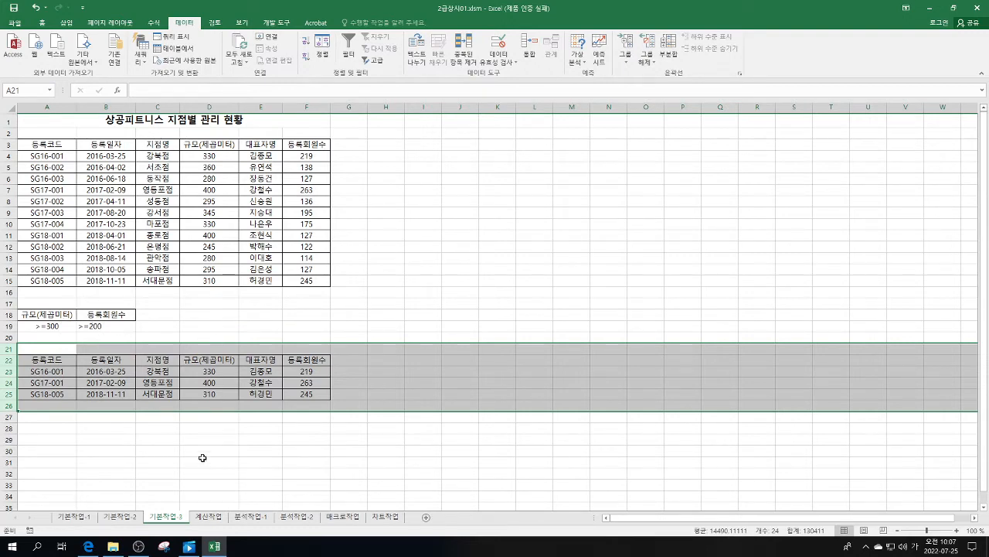
click(330, 449)
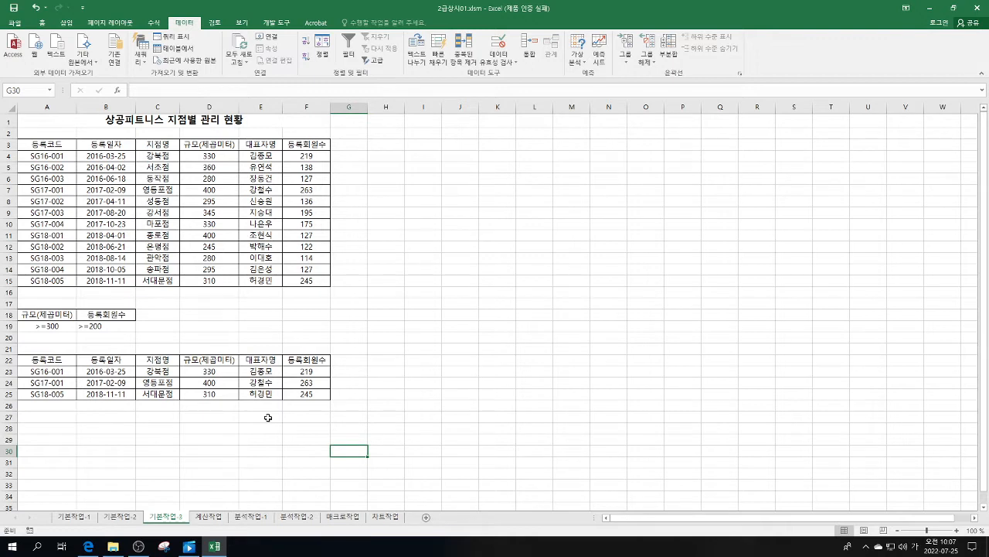
Cut the >=200 criterion from B19 and paste it into B20 to make an OR condition.
click(114, 326)
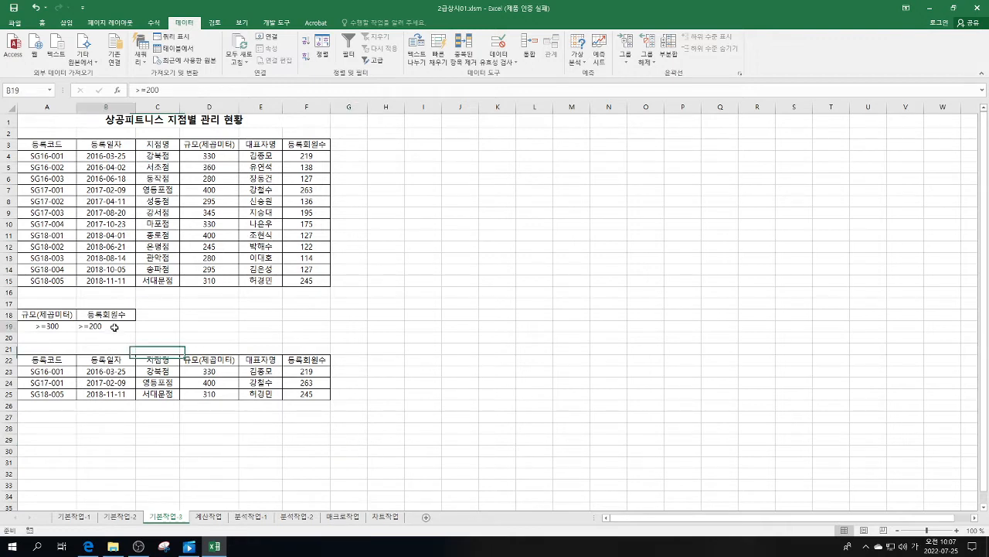
right_click(115, 328)
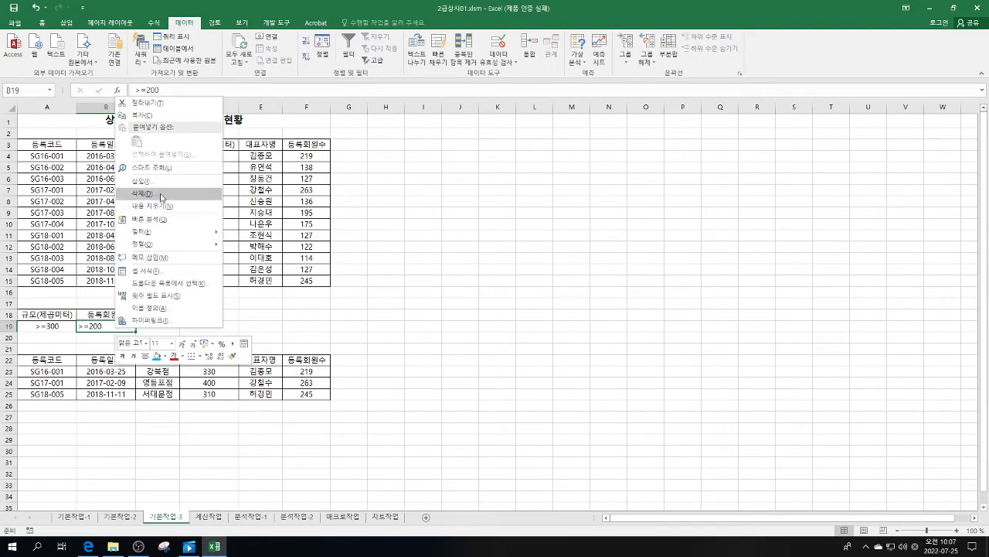
click(162, 115)
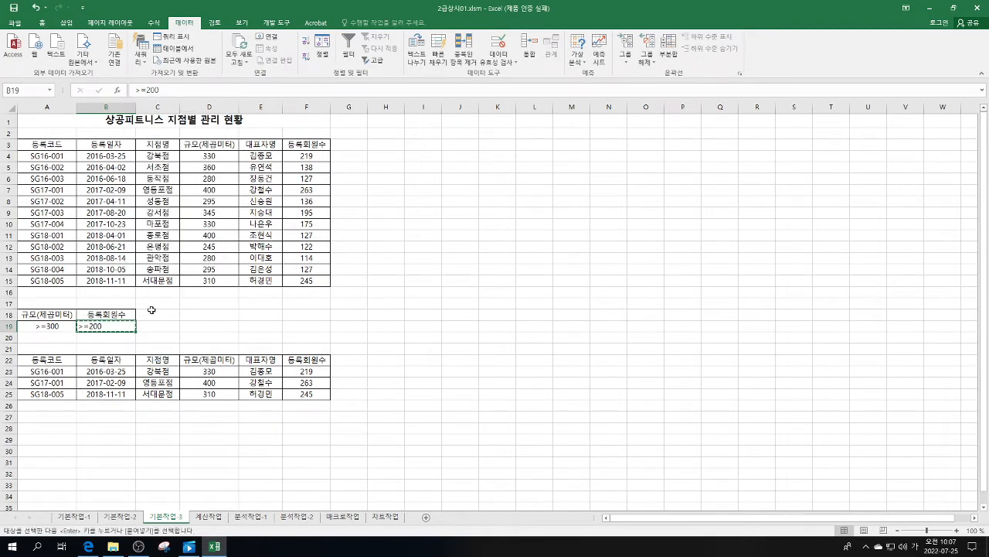
right_click(107, 325)
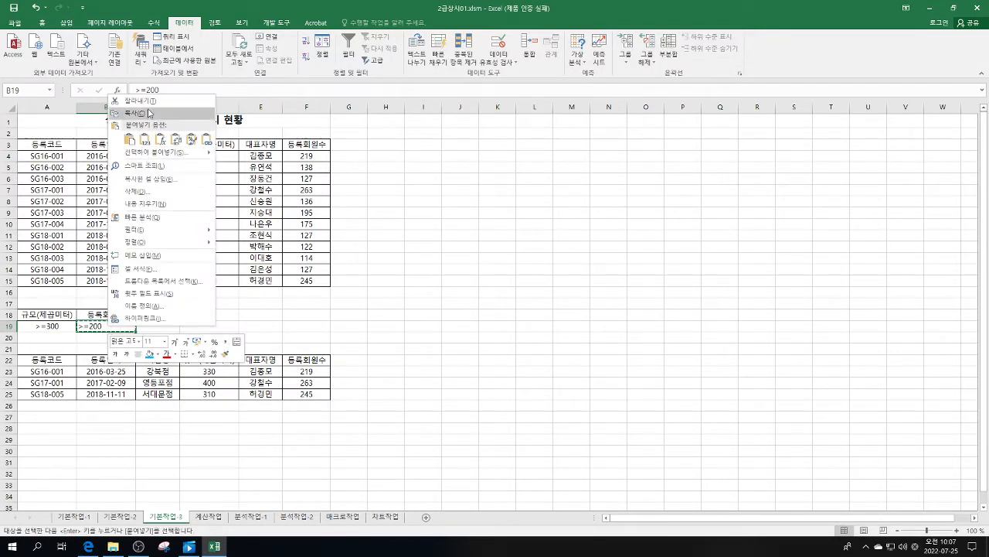
click(147, 103)
click(111, 337)
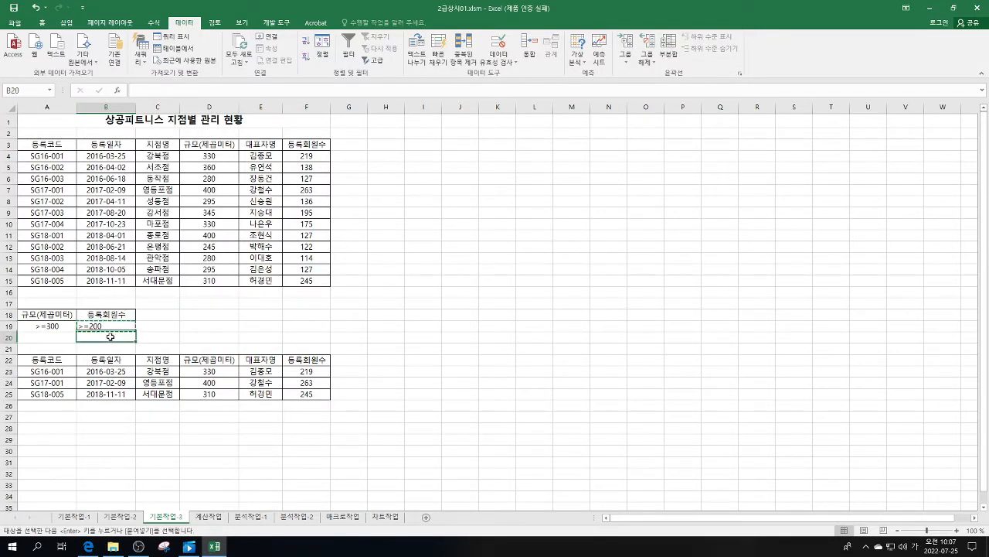
right_click(111, 337)
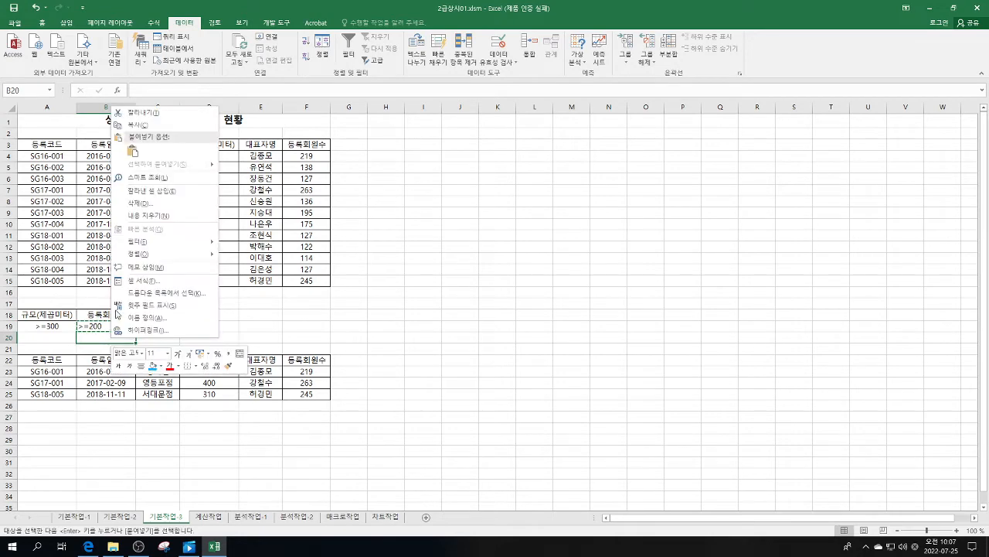
click(133, 151)
click(515, 406)
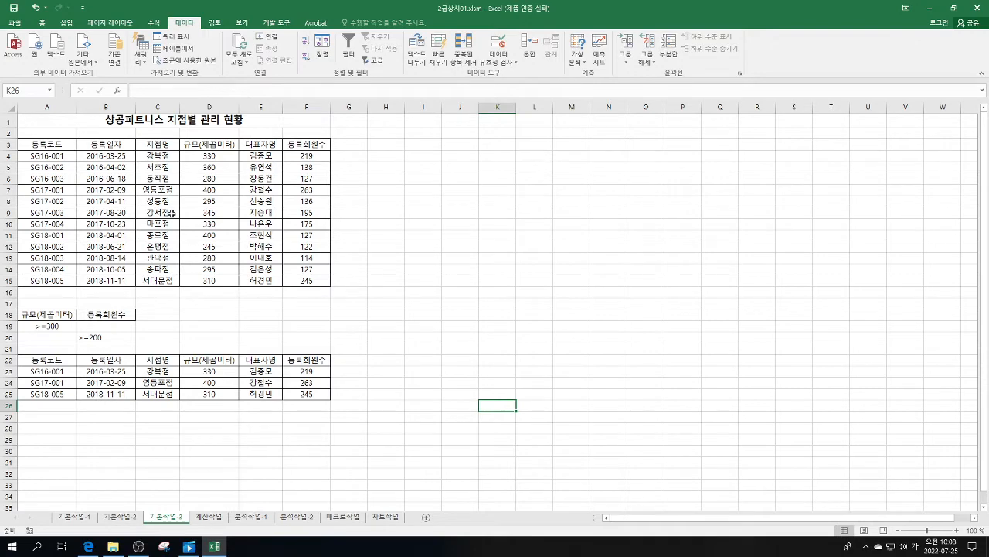
Run an advanced filter on A3:F15 with OR criteria range A18:B20, copying the results to I3, and auto-fit column J.
click(139, 178)
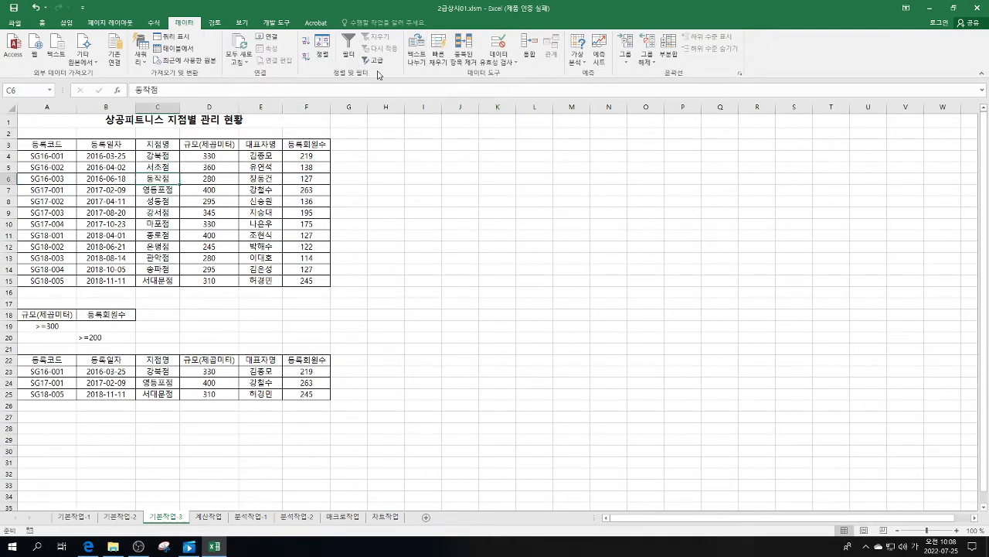
click(373, 59)
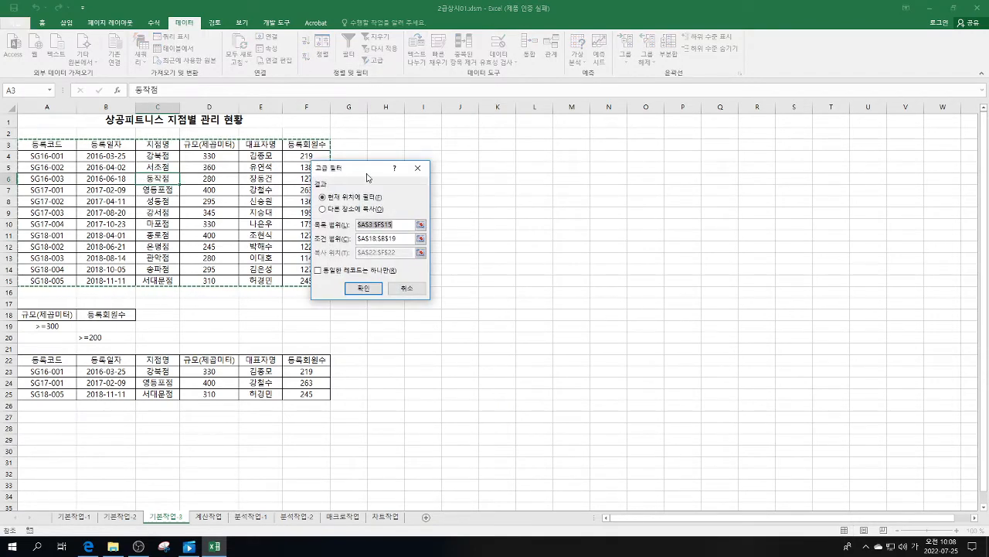
drag(340, 168, 440, 135)
click(424, 177)
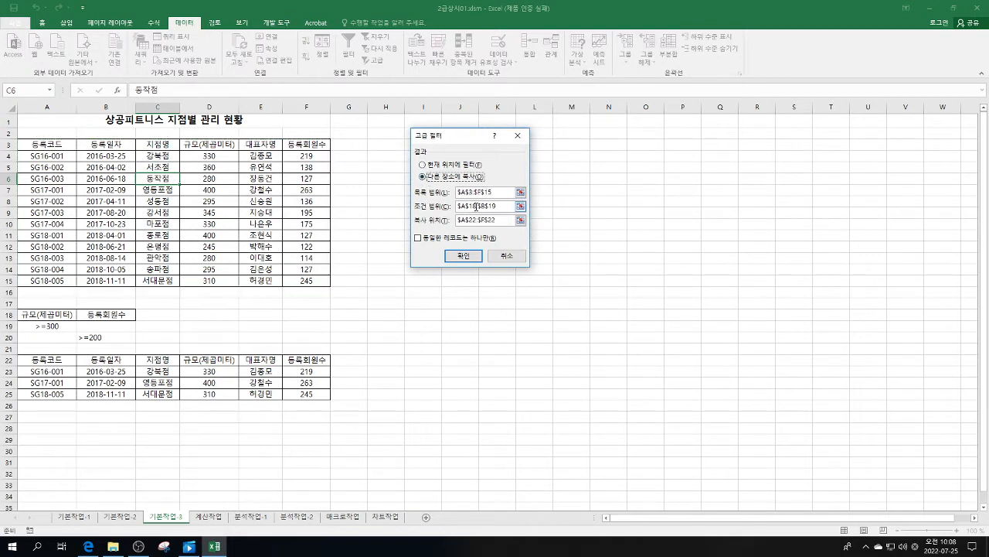
click(498, 209)
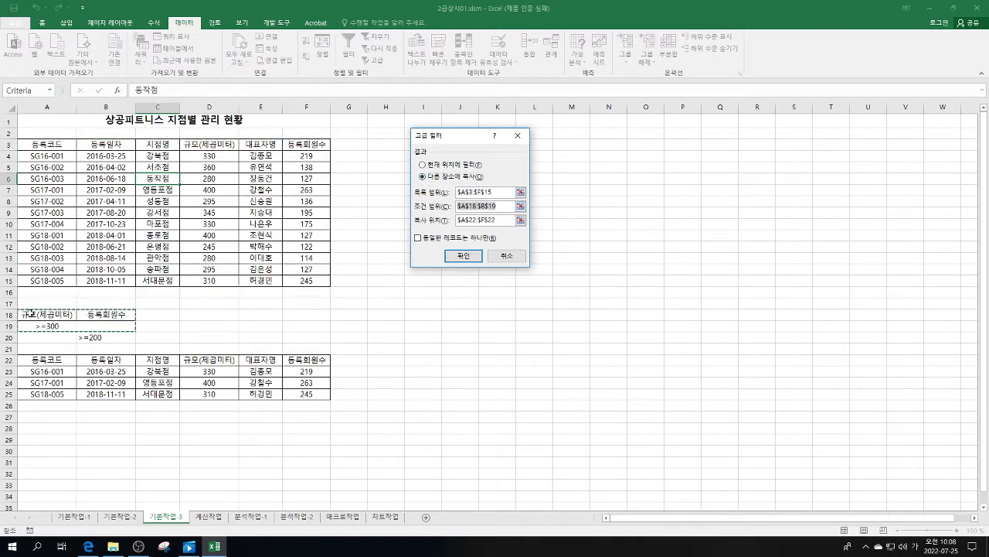
drag(37, 315, 108, 335)
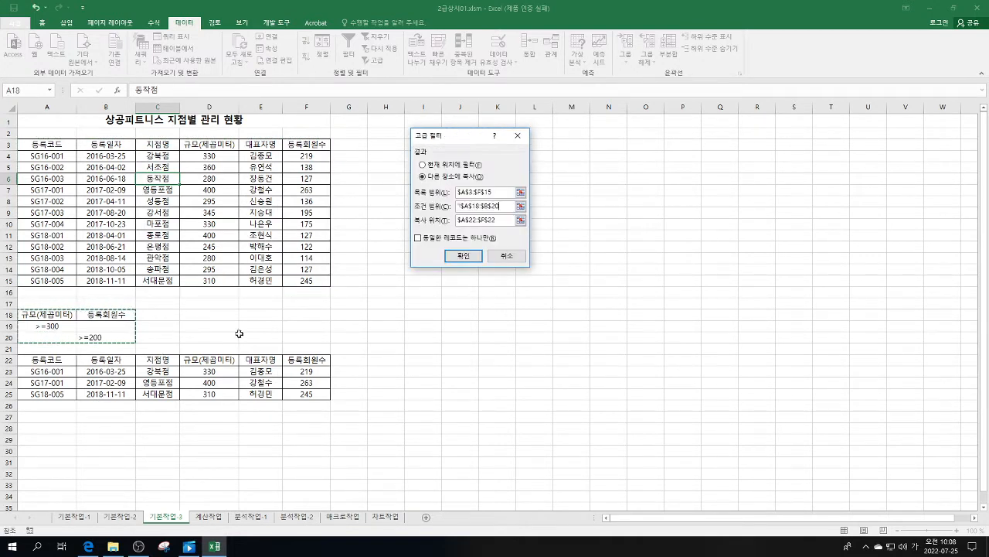
drag(521, 220, 440, 221)
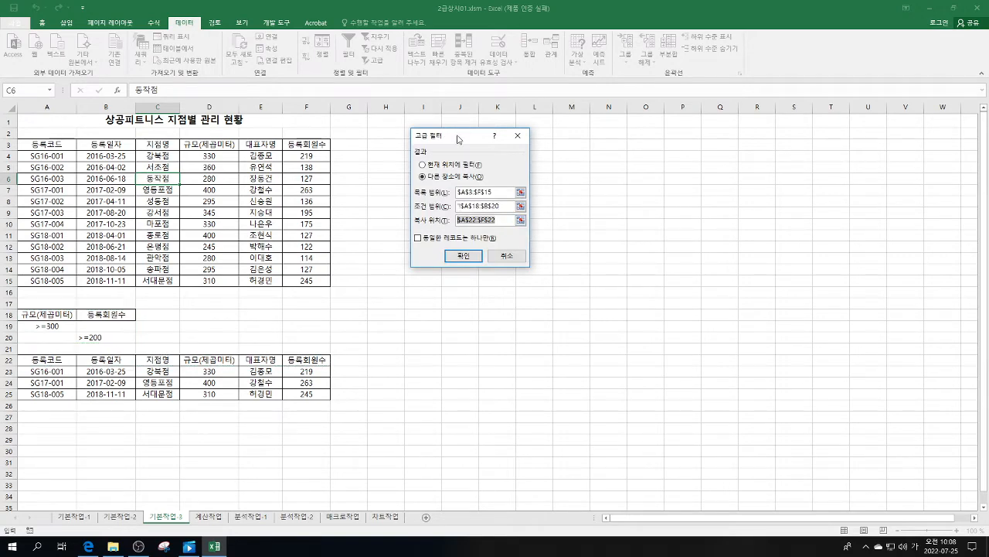
drag(460, 139, 683, 139)
click(431, 149)
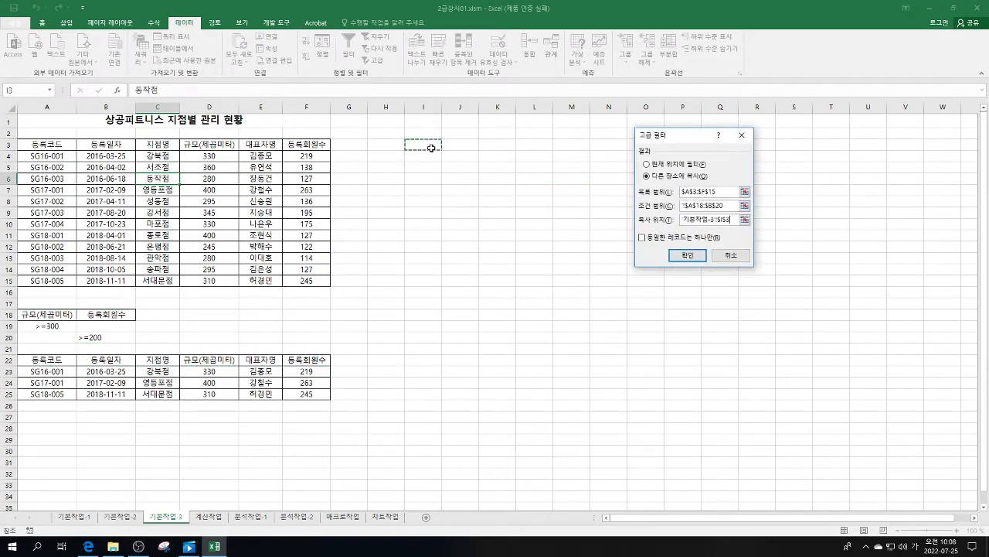
click(689, 255)
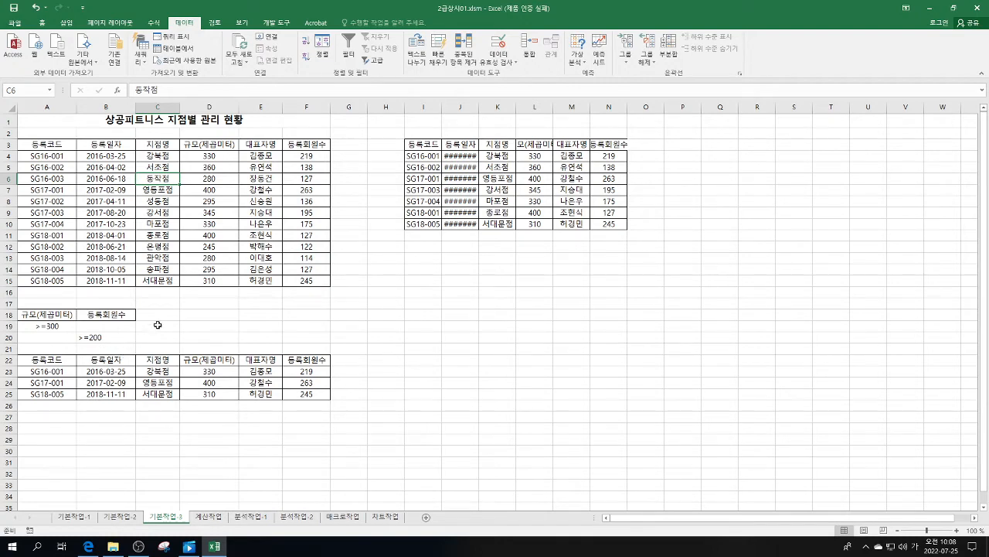
double_click(478, 109)
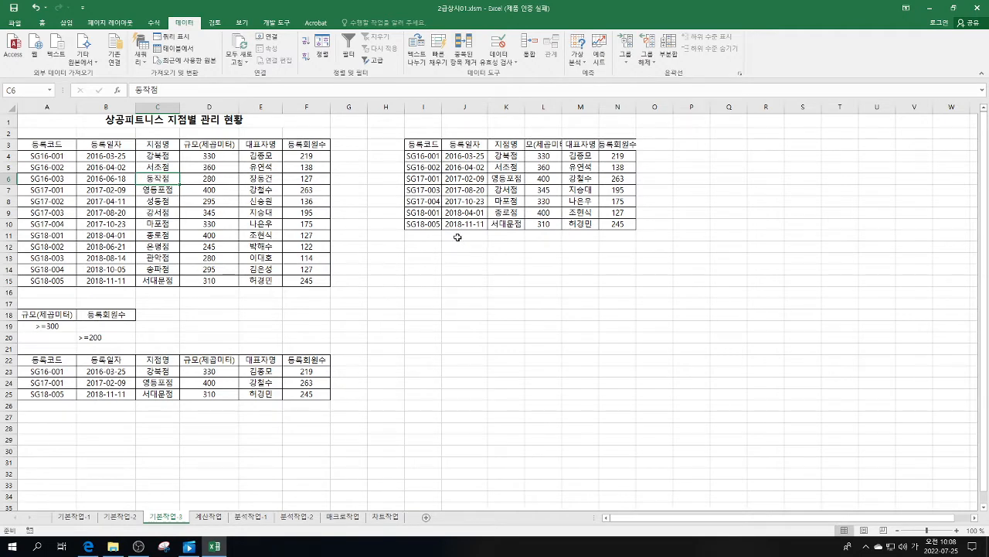
Undo the column J width change and the preceding edits, and return to the 기본작업-3 sheet.
click(107, 338)
right_click(106, 338)
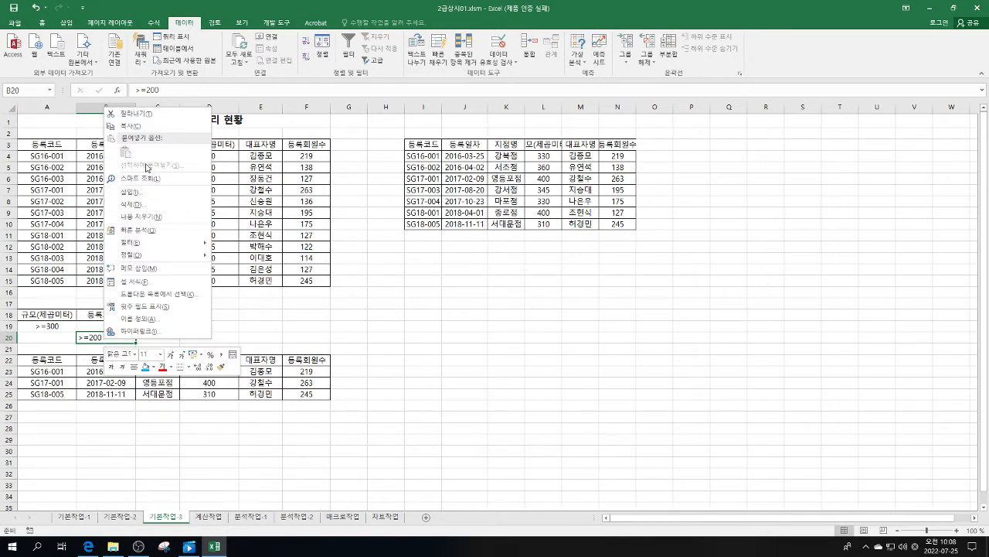
key(Escape)
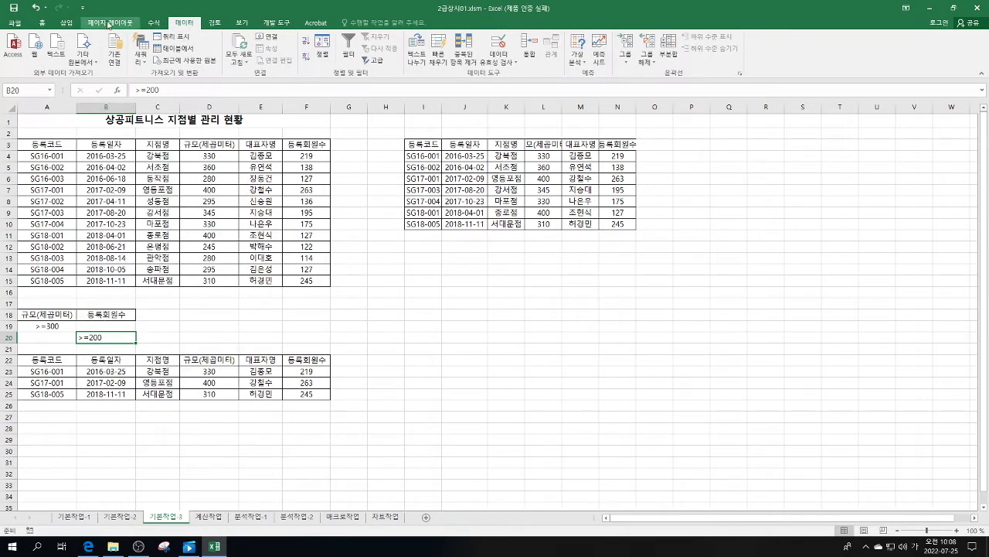
click(35, 7)
click(34, 8)
click(35, 8)
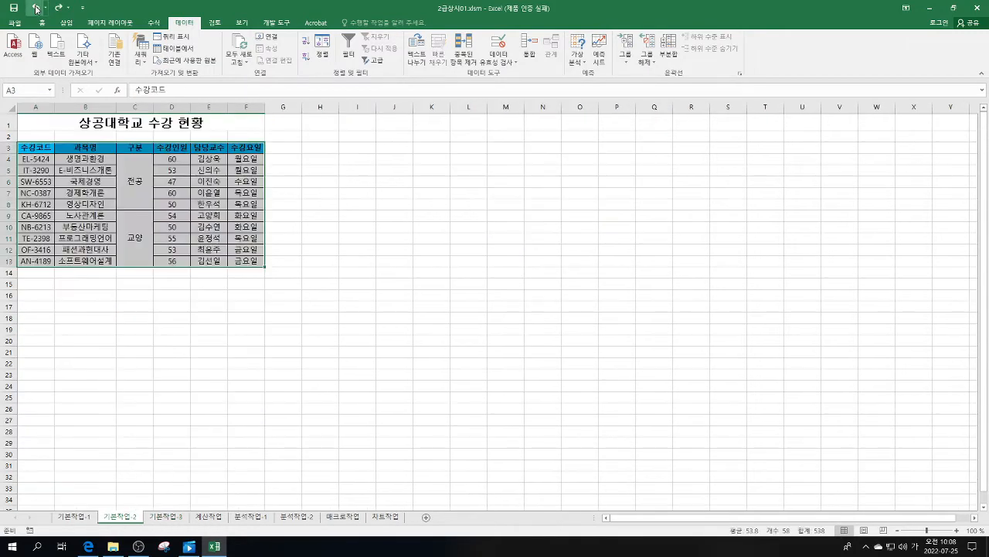
click(173, 518)
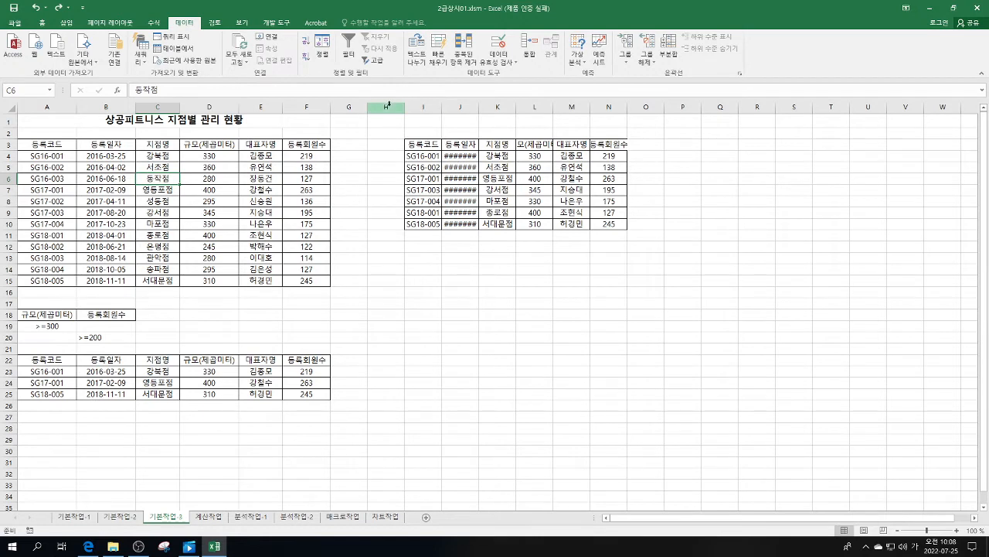
Delete columns H through O containing the OR filter results.
drag(387, 107, 655, 130)
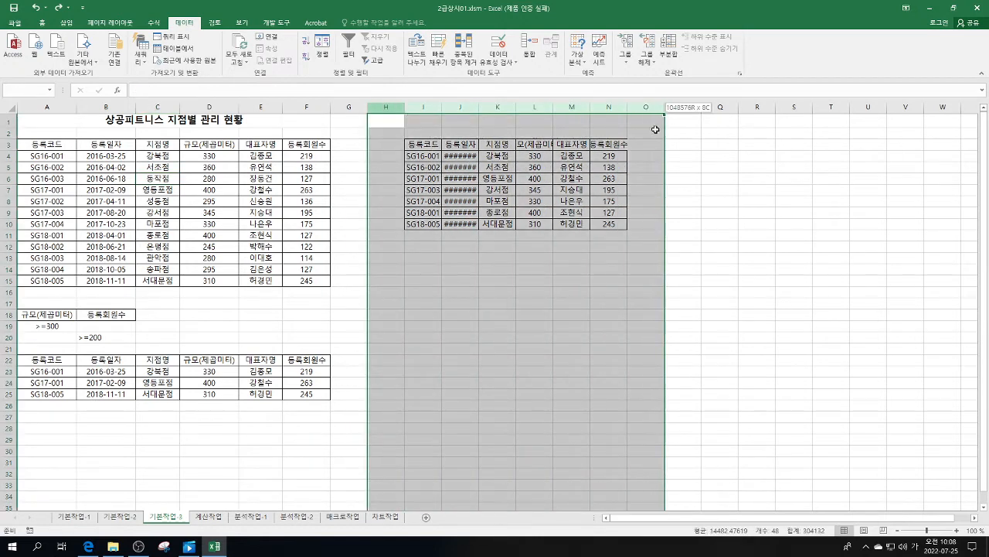
right_click(616, 109)
click(639, 192)
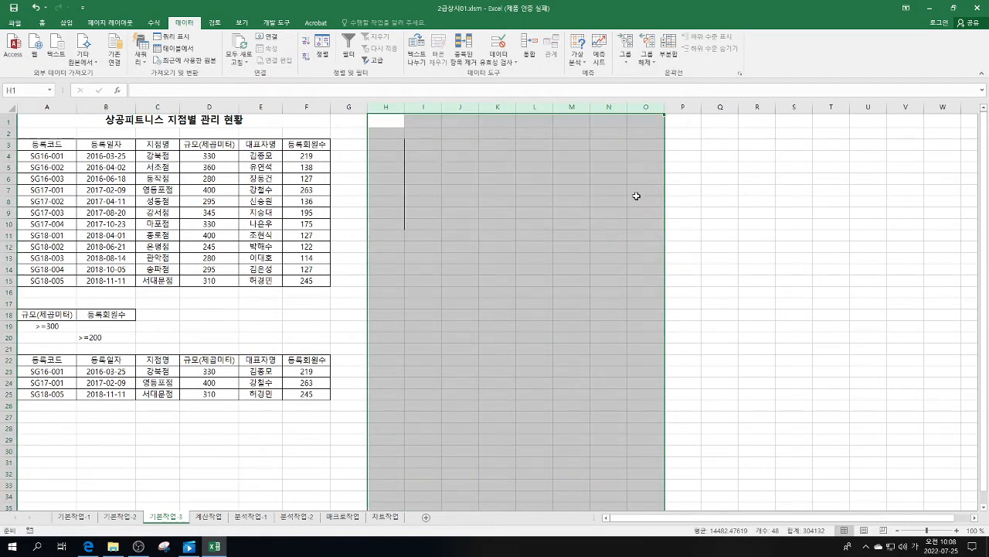
Move the >=200 criterion from B20 back to B19 to restore the AND condition.
click(112, 340)
right_click(111, 339)
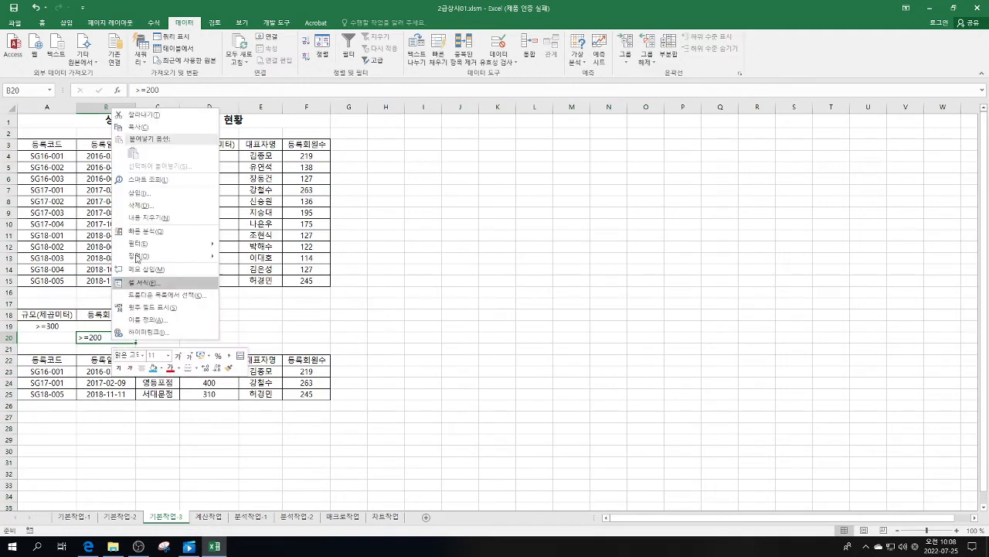
click(156, 116)
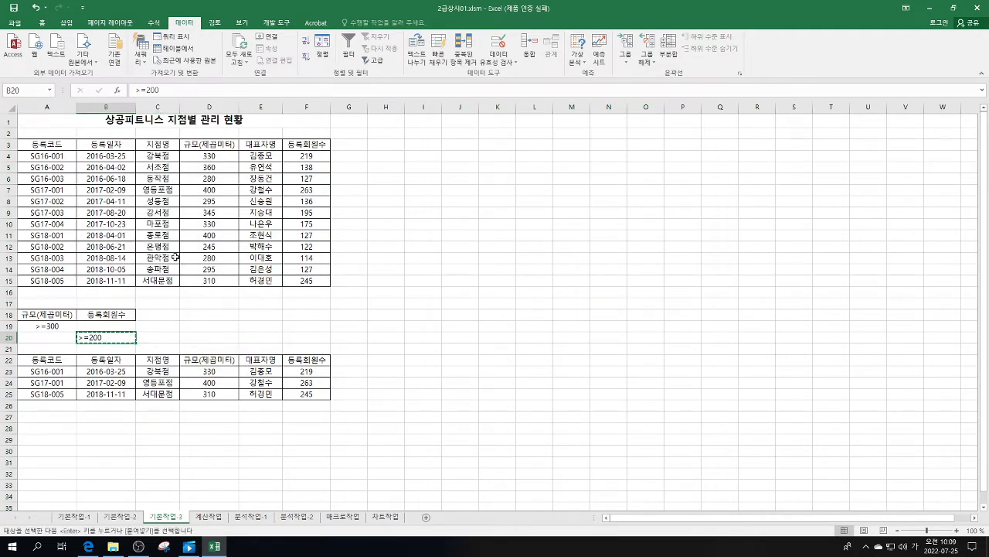
click(106, 324)
right_click(106, 325)
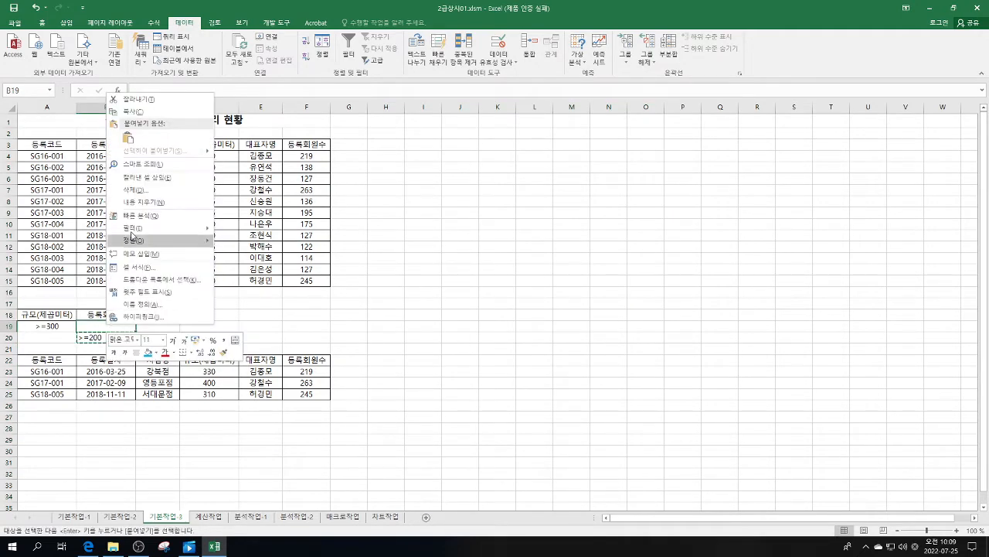
click(117, 151)
click(599, 294)
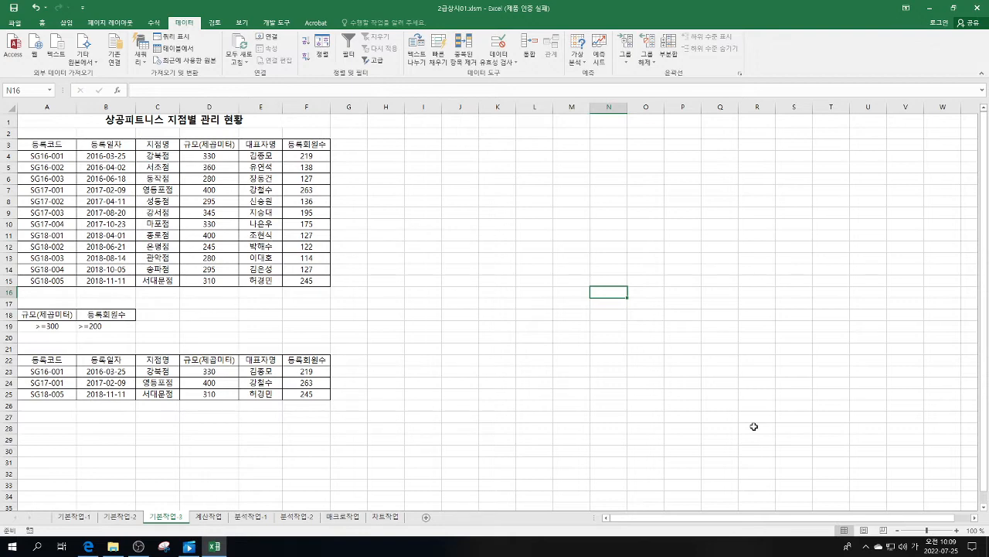
On the 분석작업-1 sheet, define the name 순이익률 for cell B17.
click(255, 517)
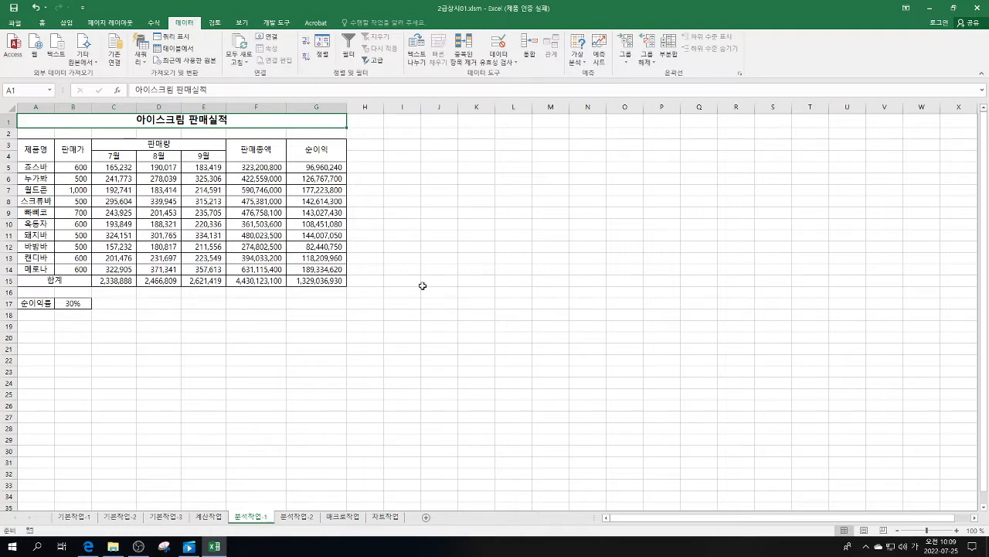
click(79, 304)
click(30, 91)
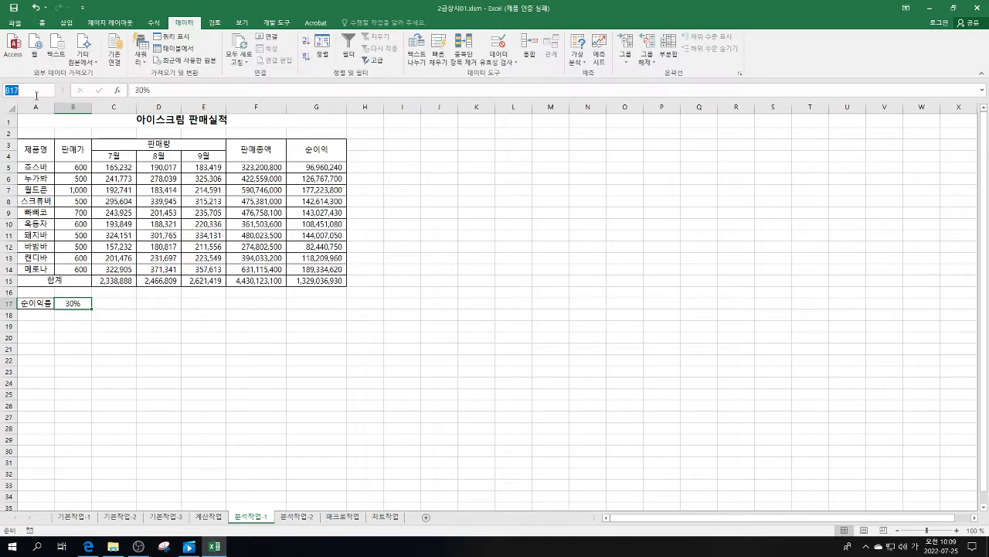
text(ㅅ순이익ㄹㅠㄹ)
key(Return)
Define the name 순이익합계 for cell G15, the net profit total.
click(310, 282)
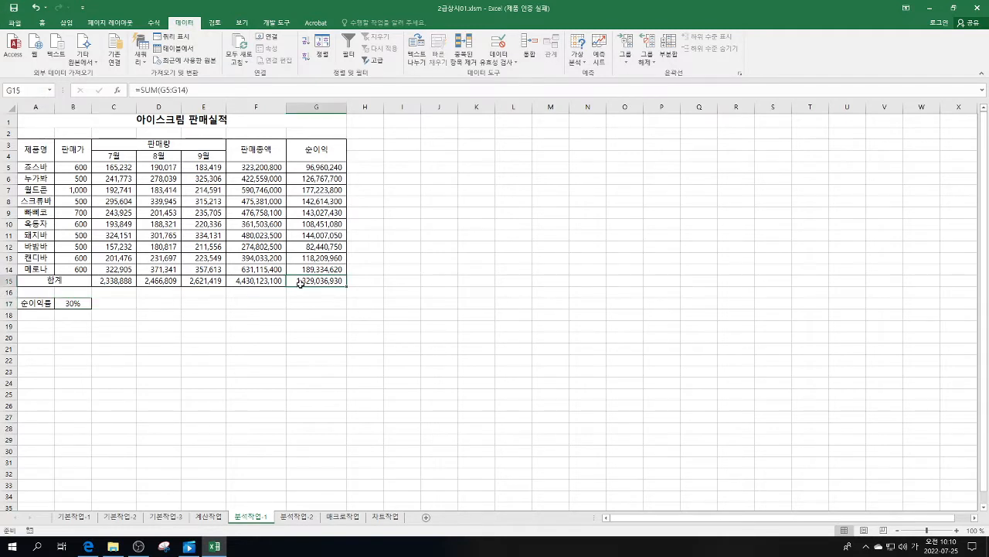
click(23, 91)
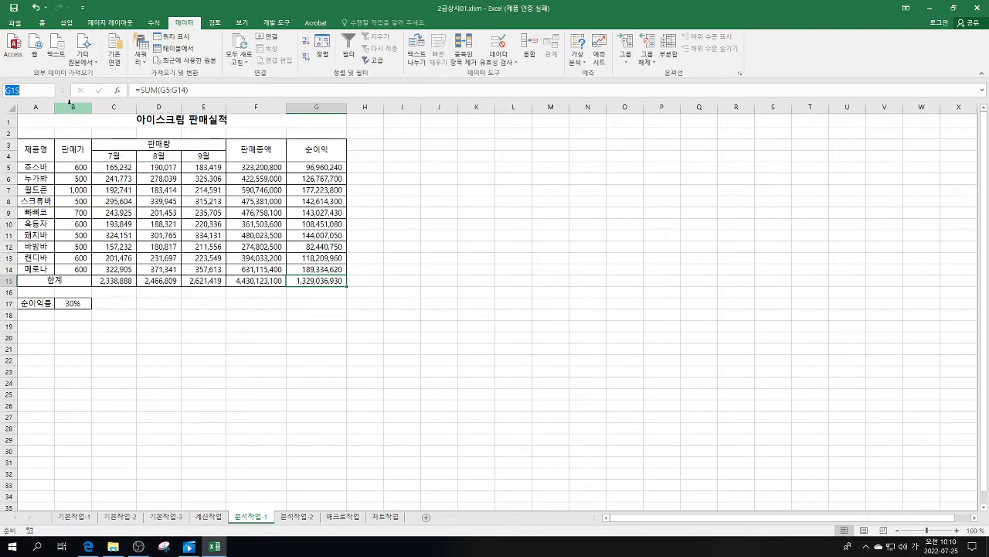
text(A)
text(이)
text(익ㄹ)
text(계)
key(Return)
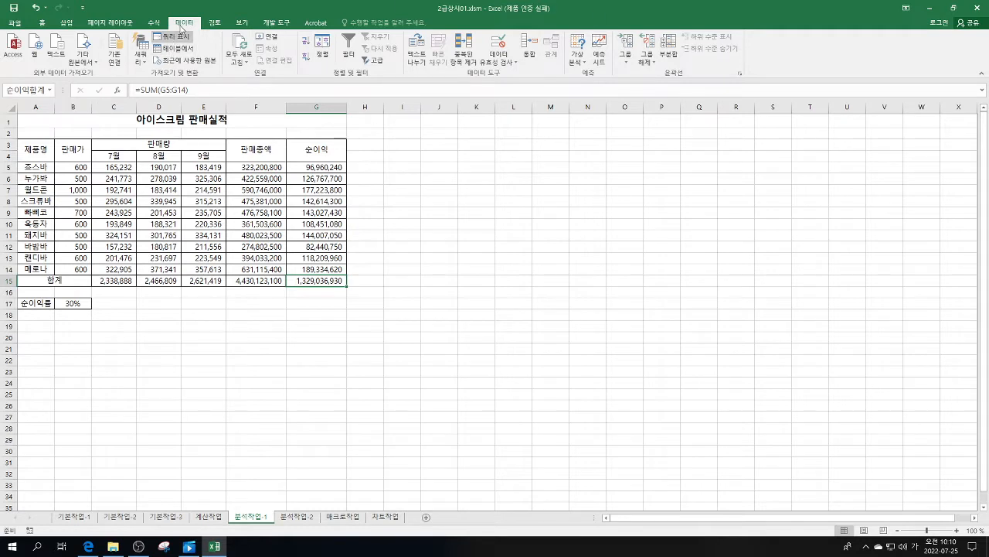
Add a scenario named 순이익률인상 in the Scenario Manager with B17 as the changing cell.
click(583, 66)
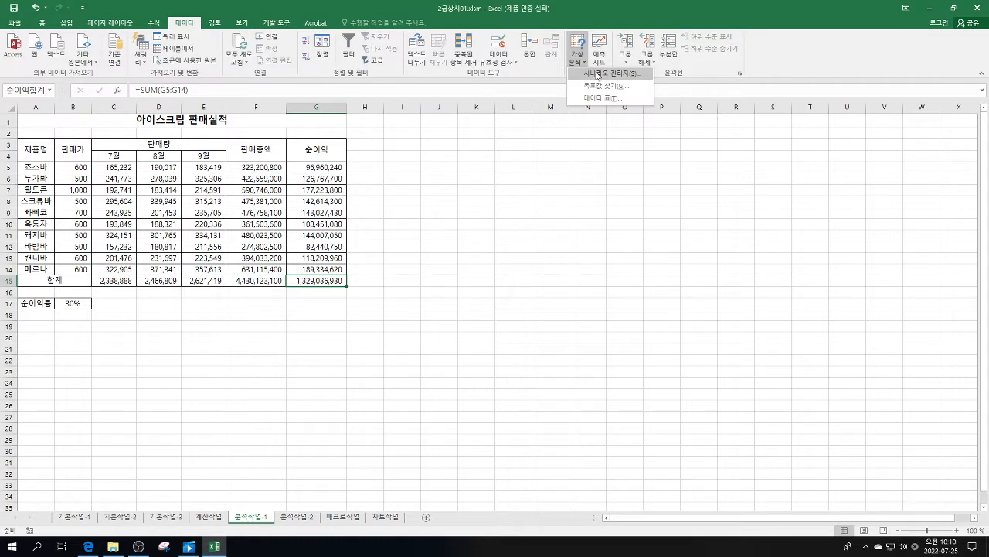
click(597, 75)
drag(678, 98, 523, 133)
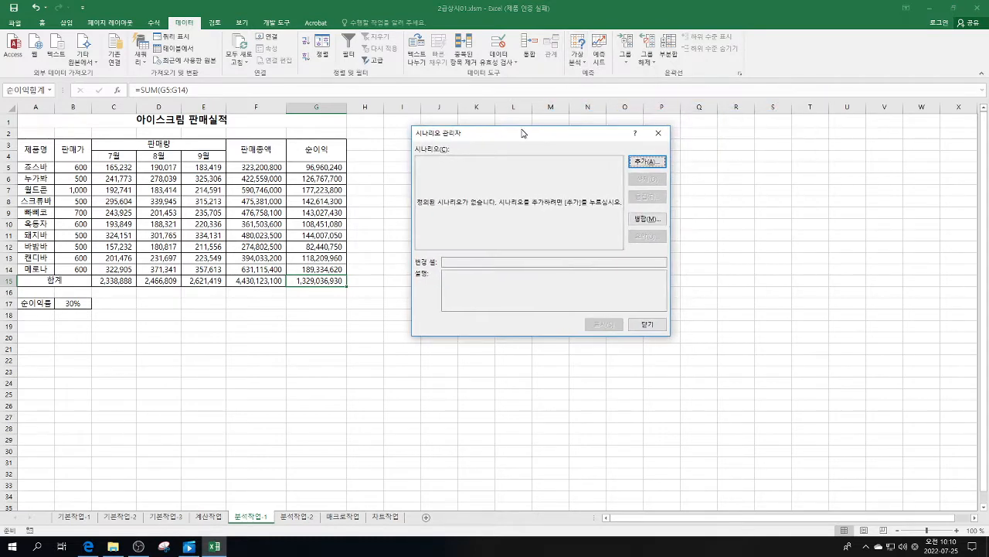
click(657, 168)
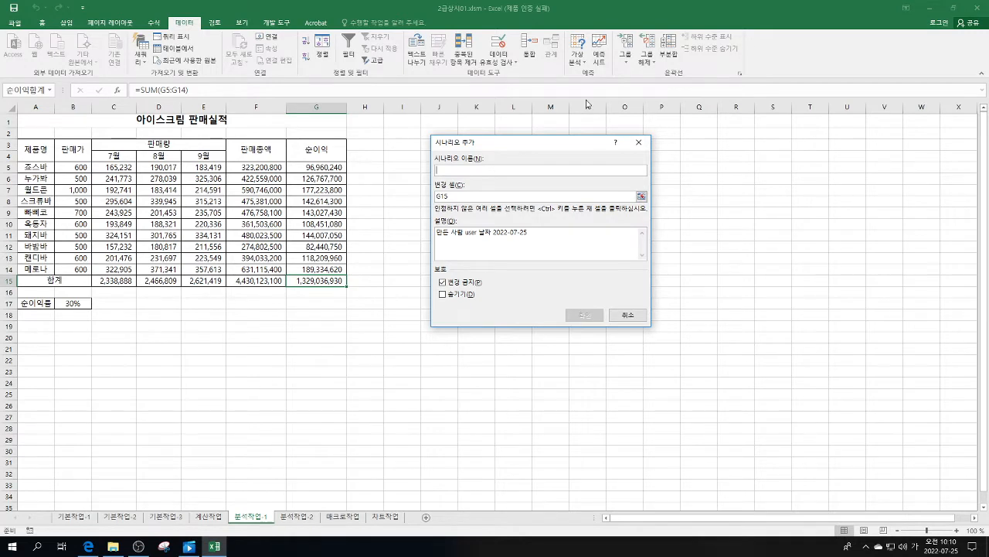
text(수이익)
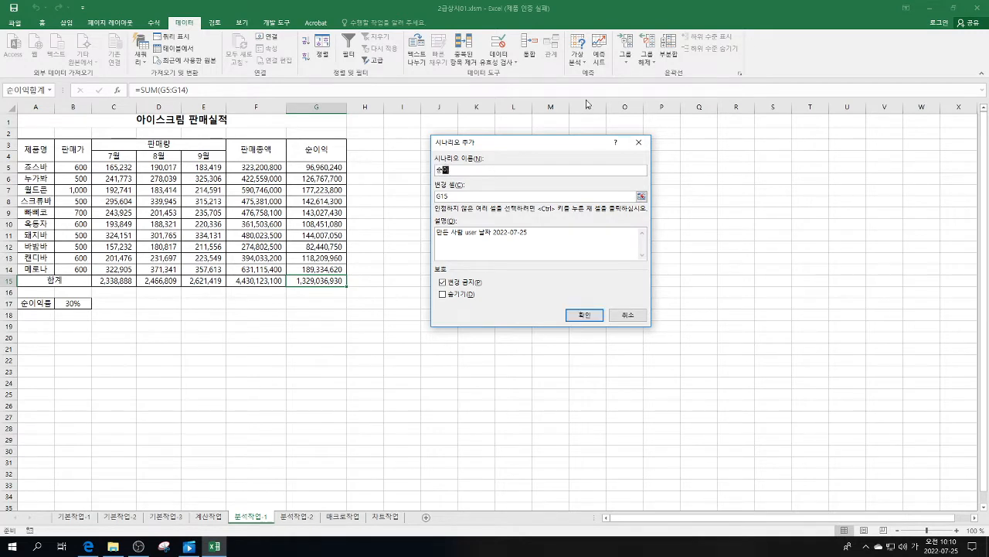
text(ㄹ률인사)
drag(459, 198, 410, 189)
click(62, 302)
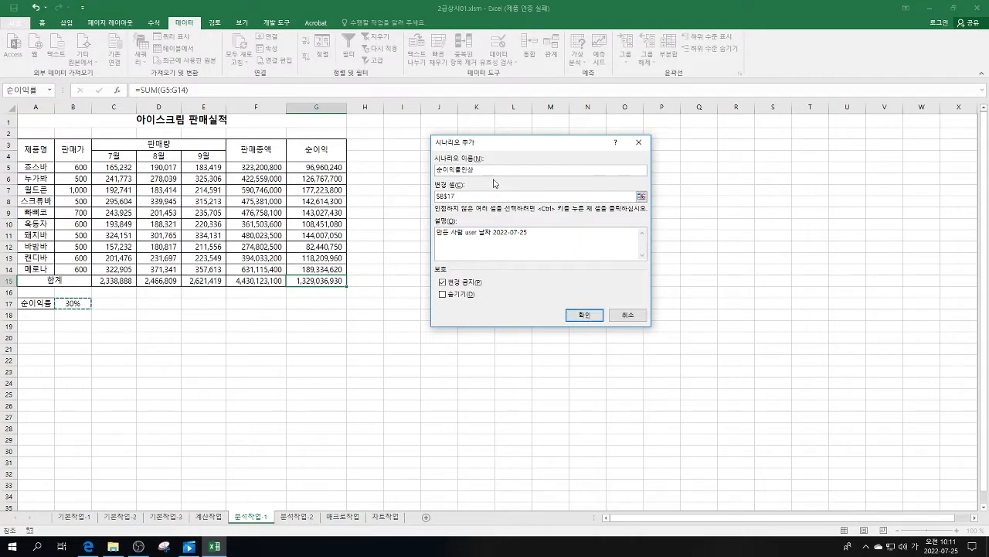
click(589, 313)
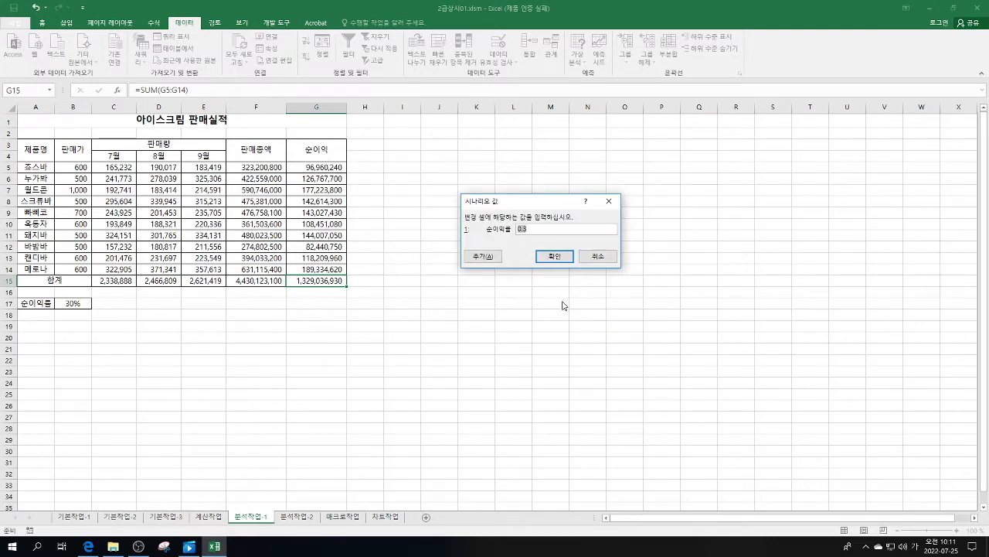
click(545, 229)
click(549, 257)
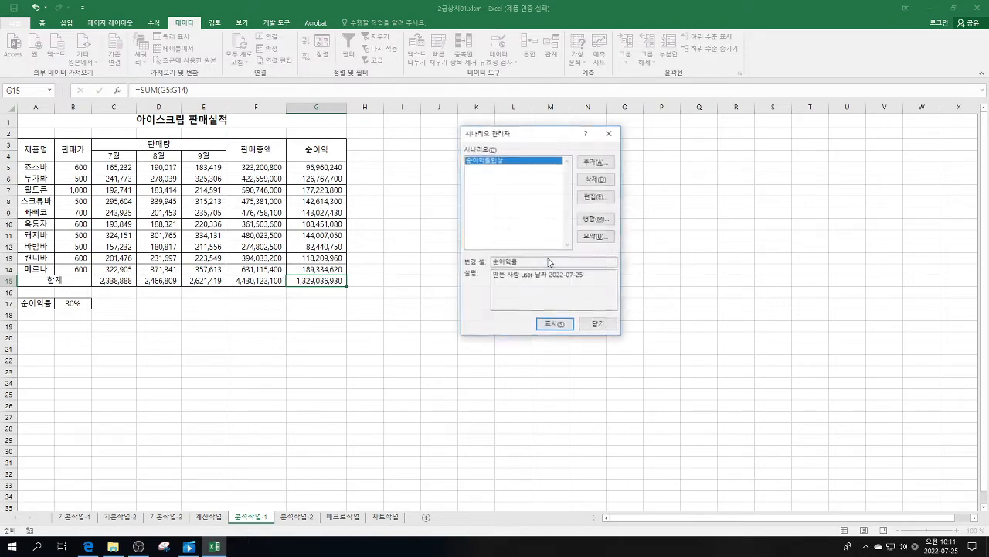
Add a second scenario named 순이익률인하 with changing cell B17 and a 순이익률 value of 25%.
click(598, 162)
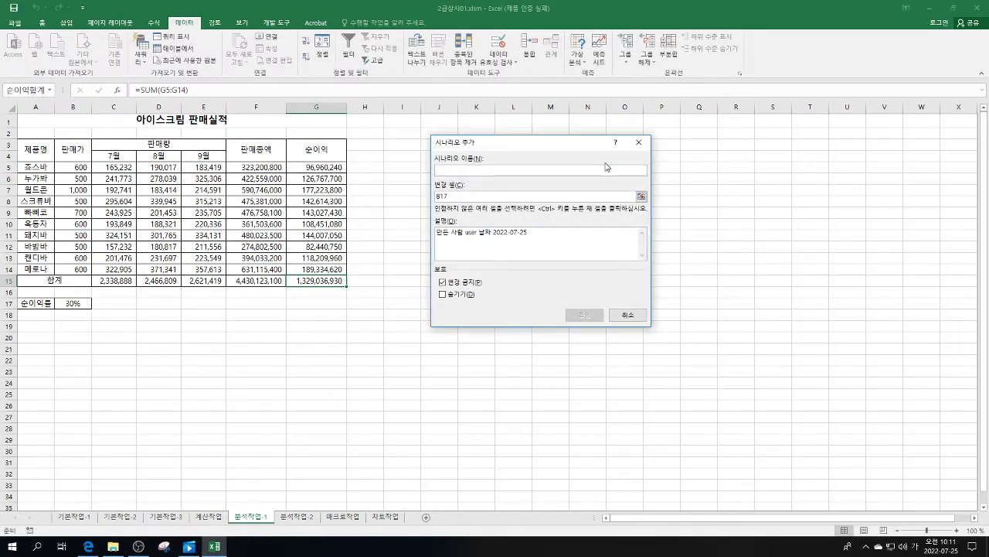
text(ㅅㅜㄴ이이)
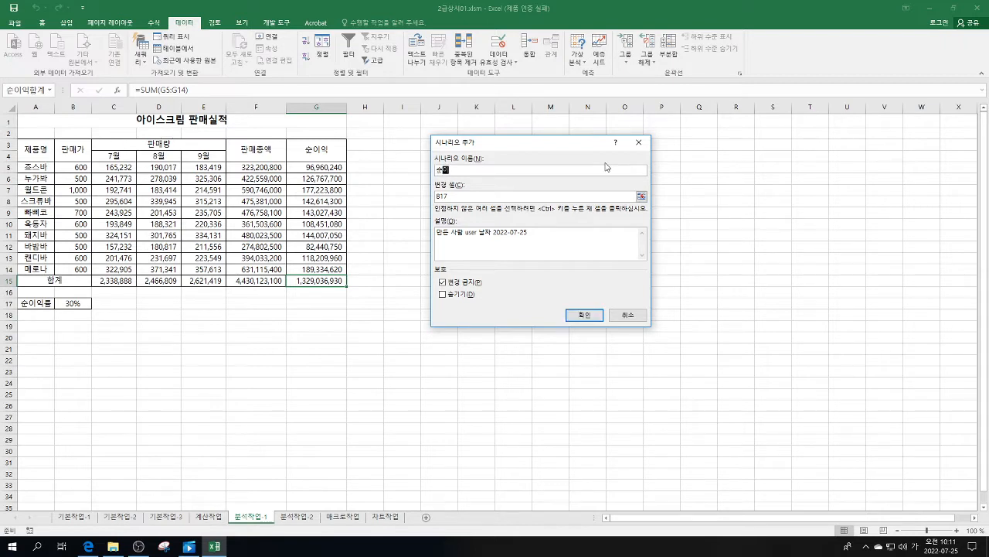
text(ㄱㄹㅠㄹㅈ)
key(BackSpace)
text(ㅇㅣㄴㅎㅏ)
click(585, 315)
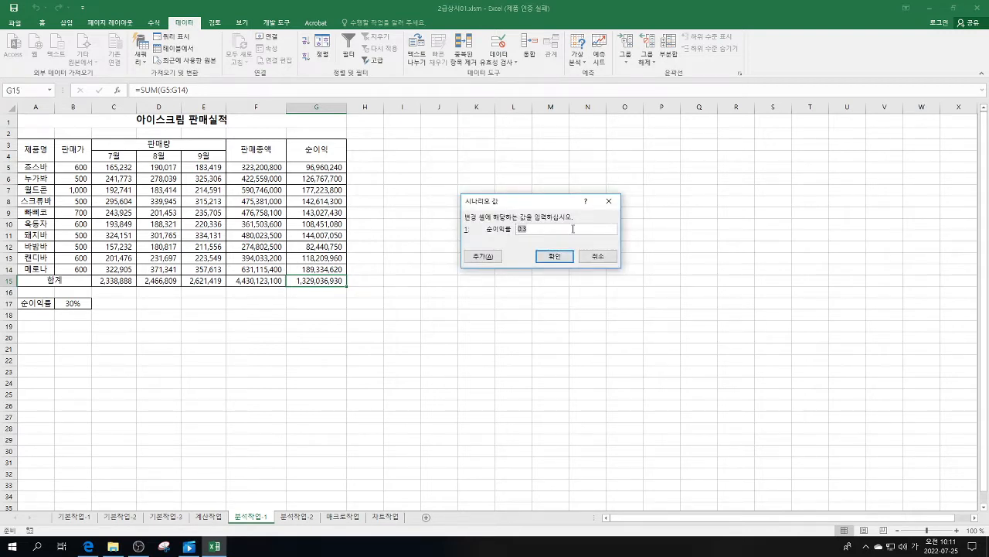
click(540, 229)
text(25)
click(557, 258)
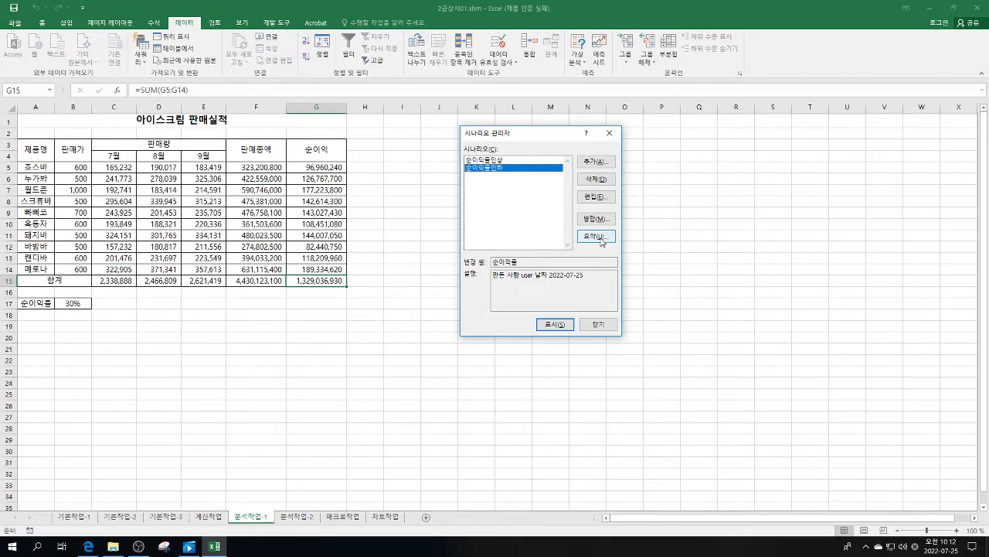
Create a scenario summary report with G15, the net profit total, as the result cell.
click(601, 240)
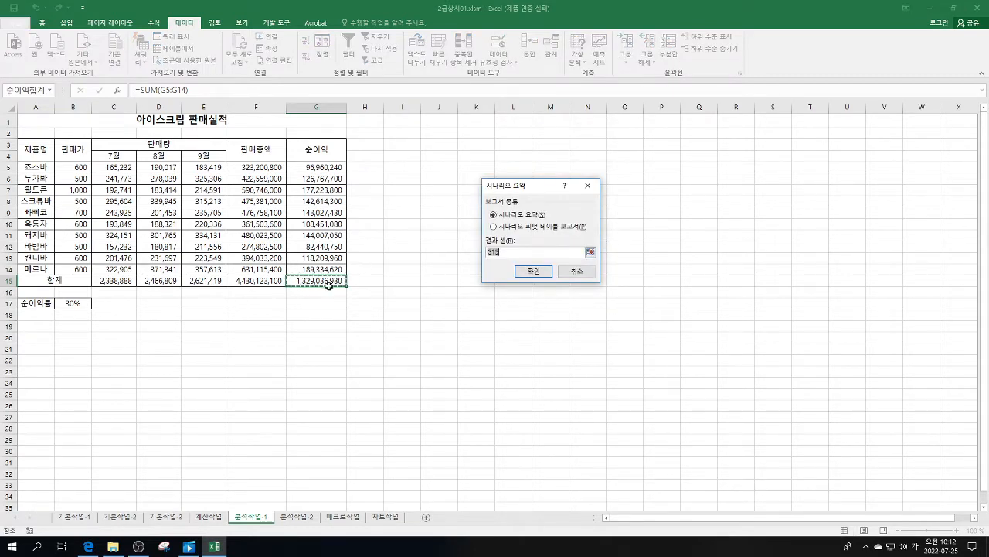
click(526, 271)
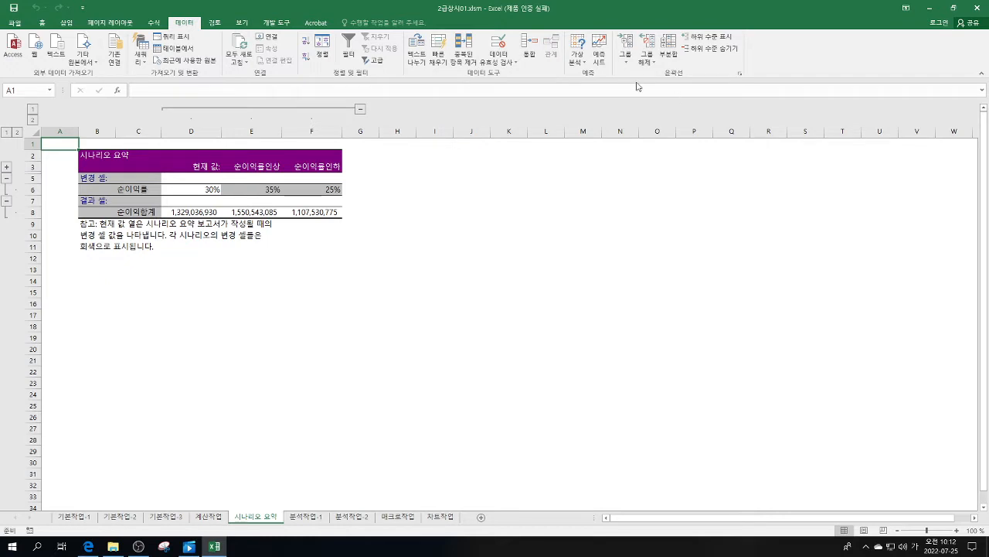
click(577, 56)
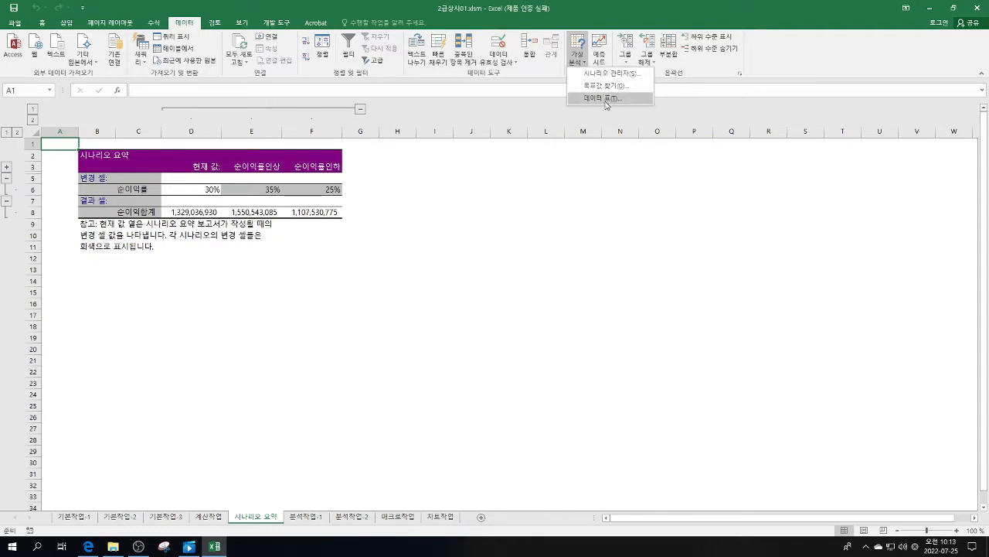
click(531, 194)
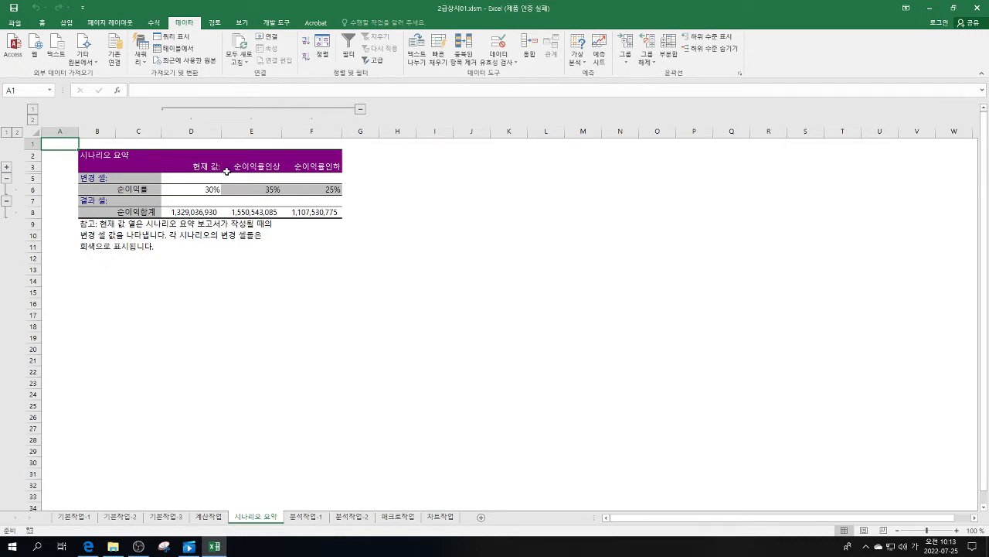
right_click(255, 523)
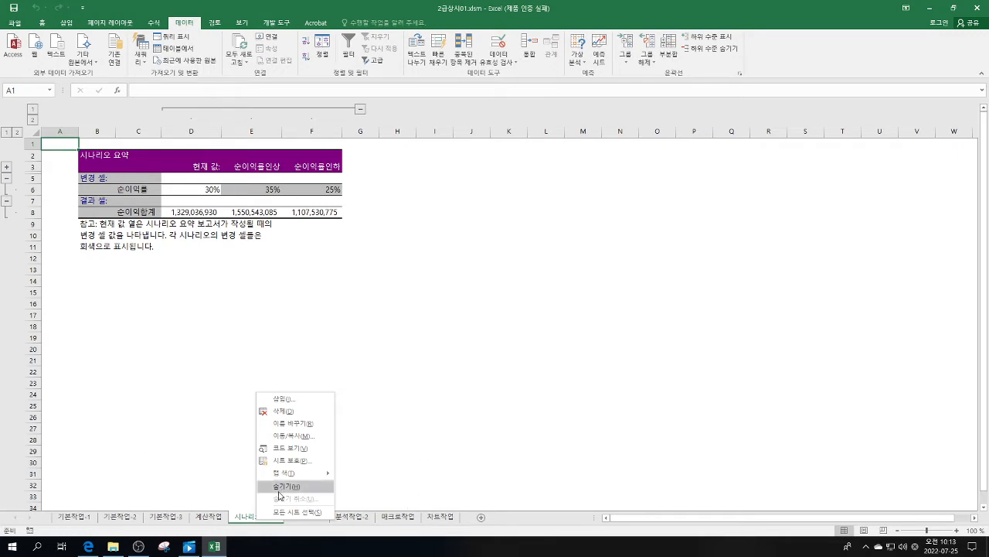
click(505, 456)
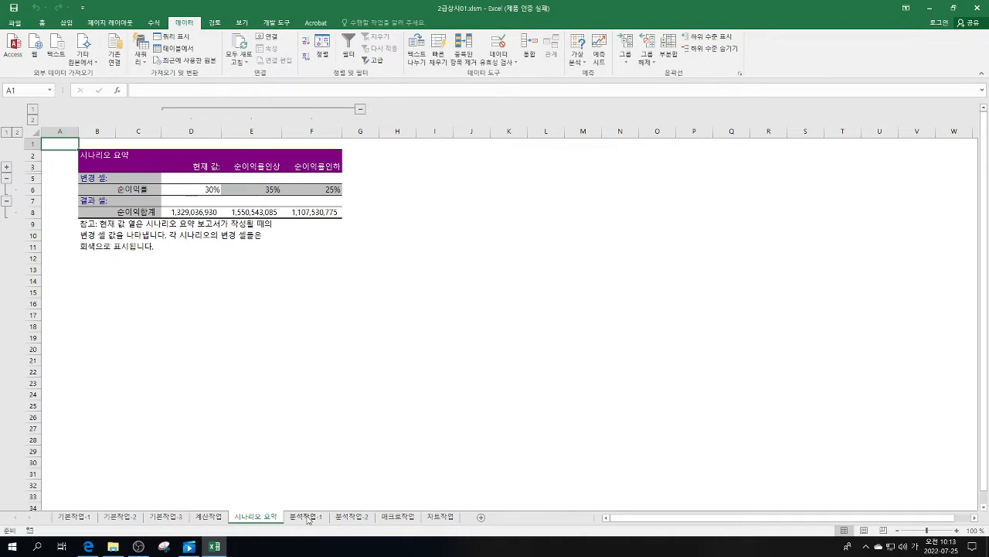
On the 분석작업-2 sheet, use Goal Seek to bring total sales in F5 to 10000000 by changing the sales quantity in E5.
click(352, 517)
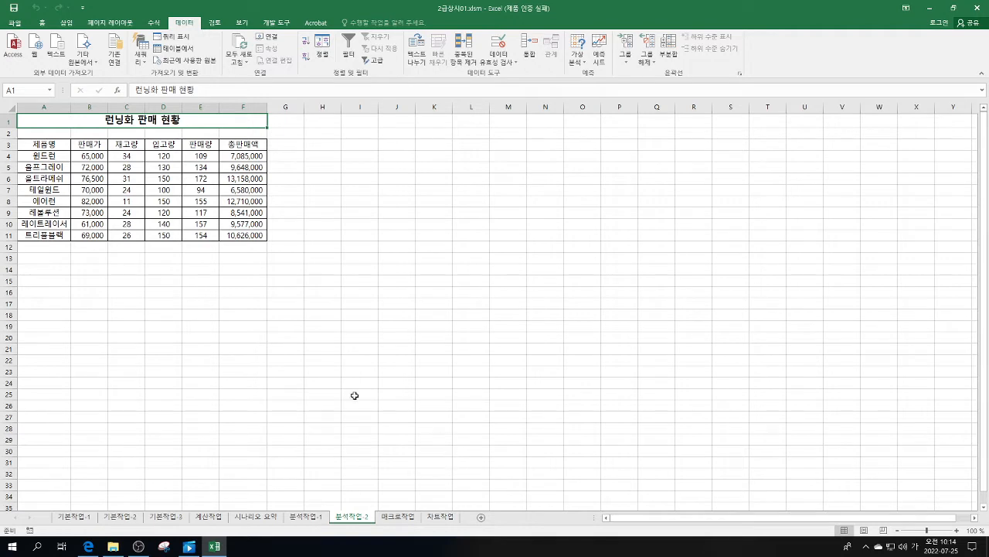
click(235, 167)
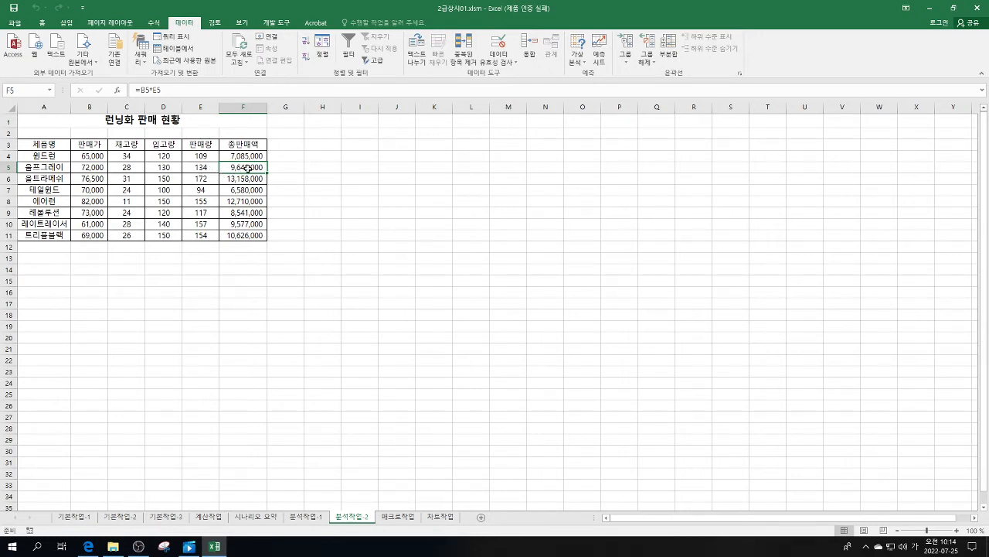
click(581, 63)
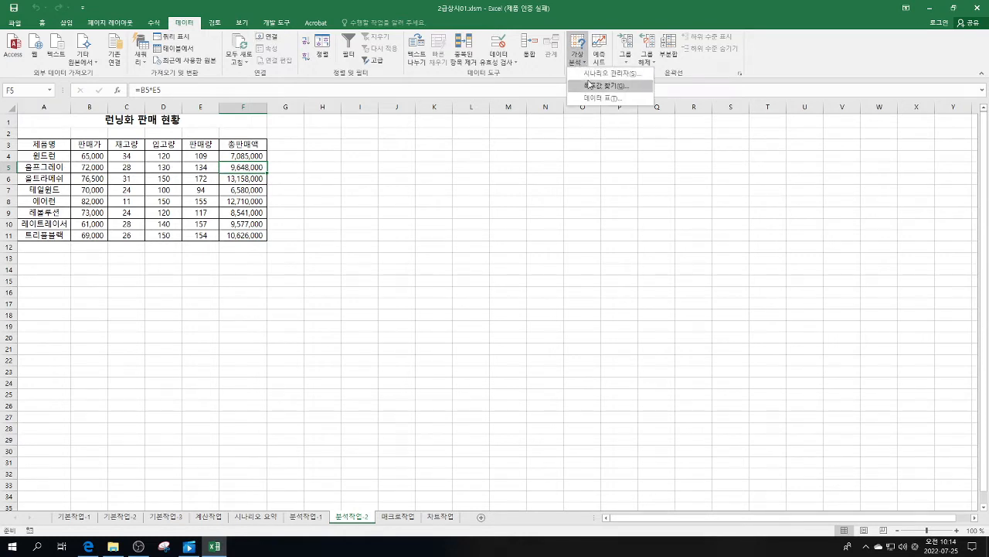
click(589, 90)
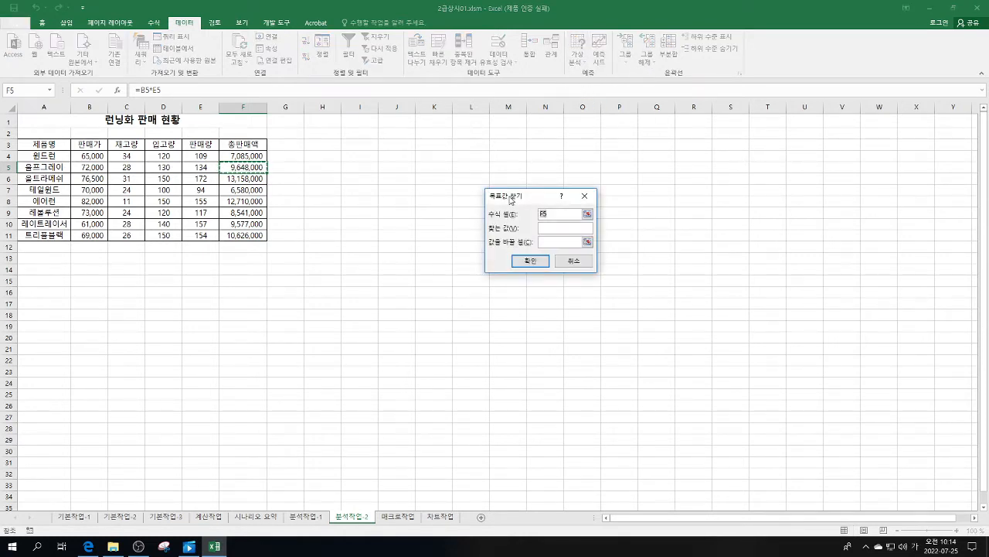
drag(512, 199, 363, 152)
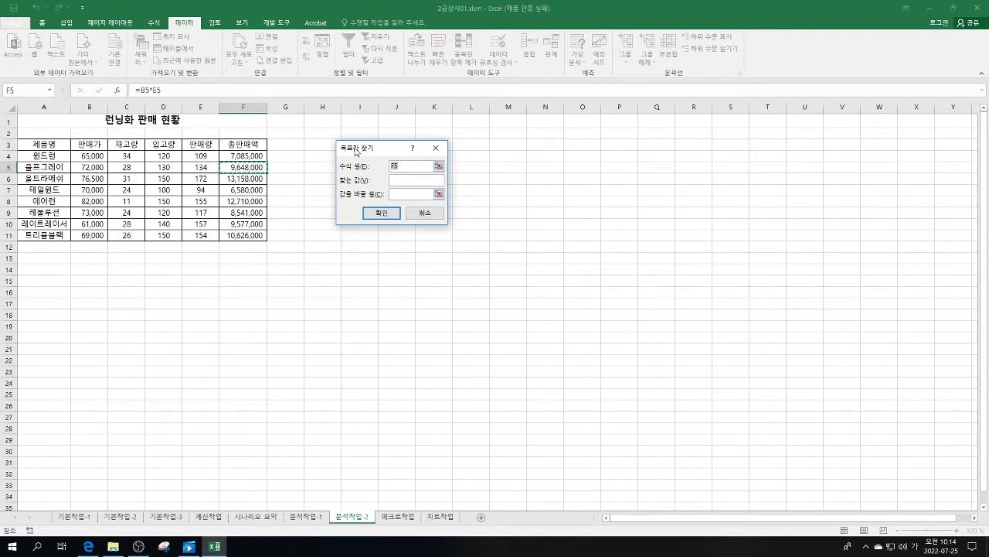
click(412, 184)
click(402, 195)
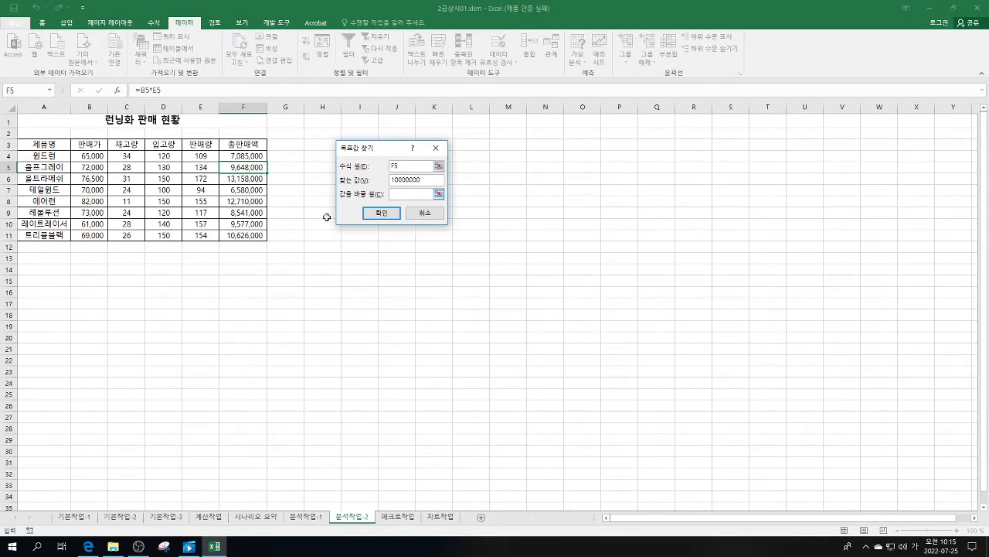
click(201, 167)
click(383, 213)
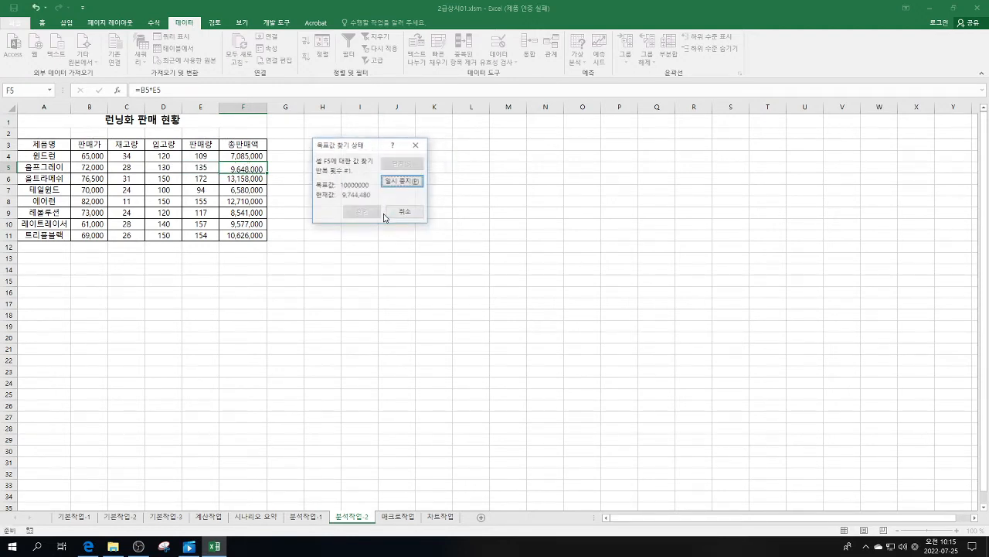
click(363, 211)
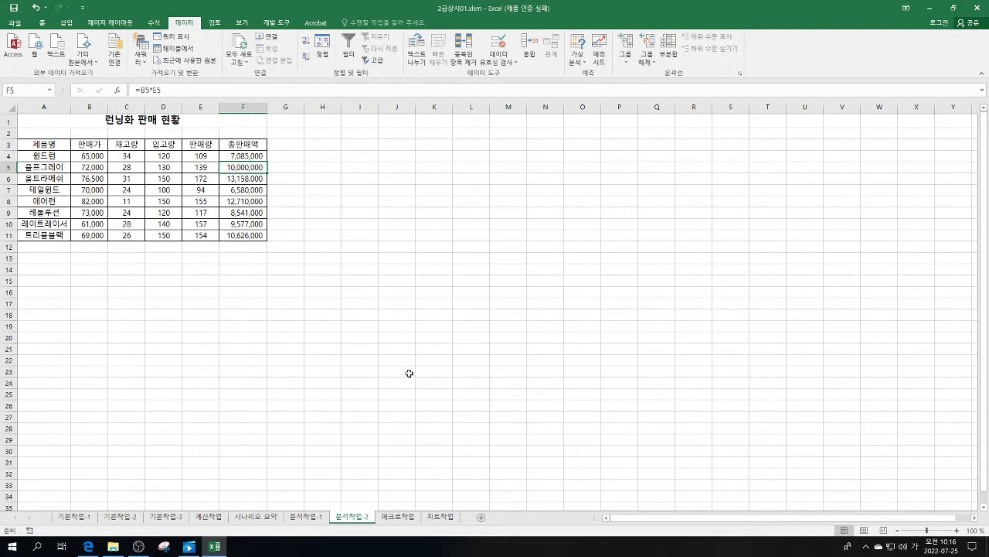
click(434, 371)
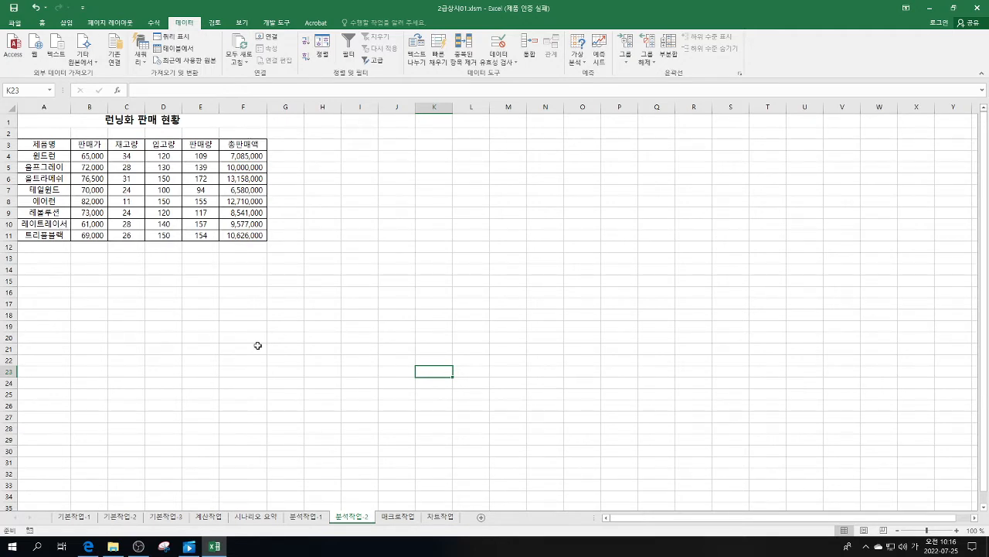
Go to the 매크로작업 sheet and check the ribbon customization options for the 개발 도구 tab.
click(404, 518)
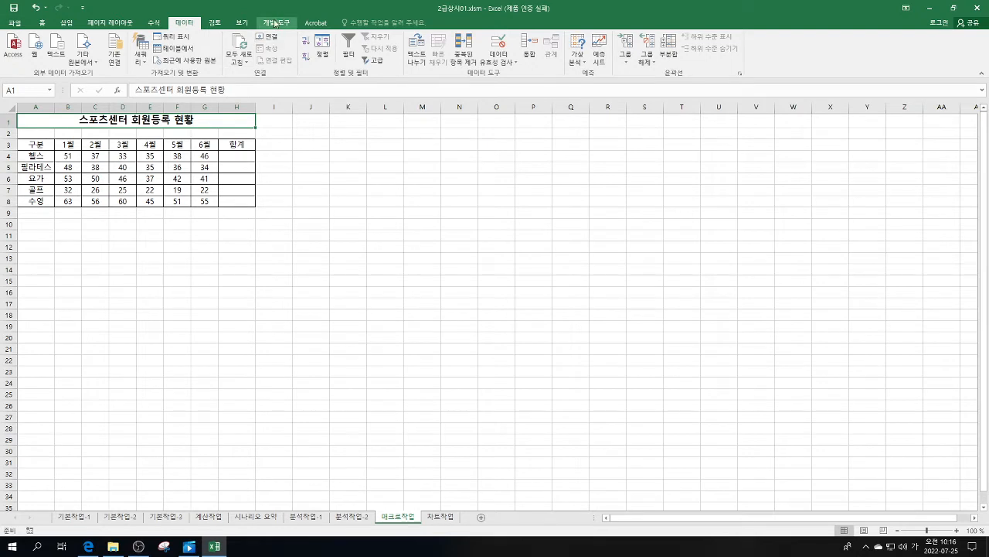
click(14, 28)
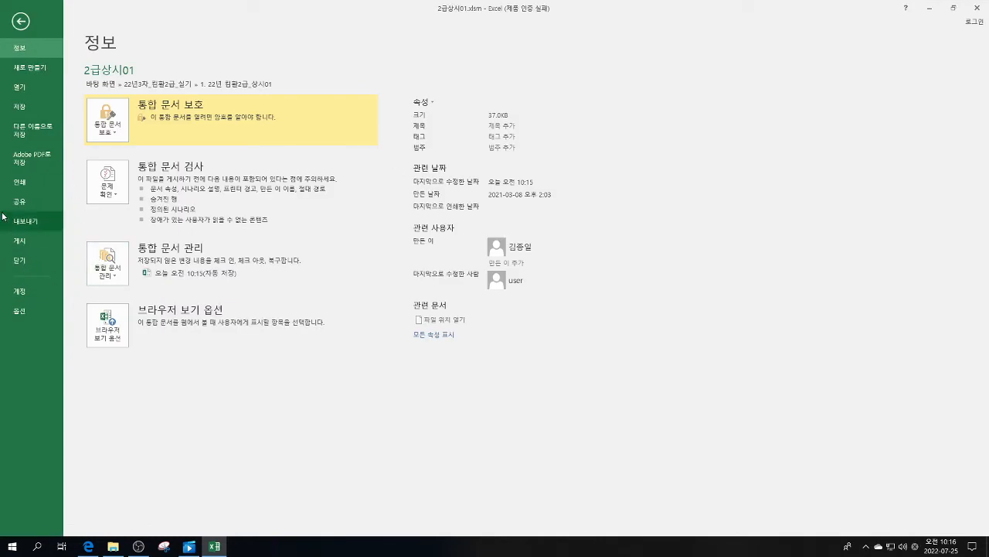
click(15, 313)
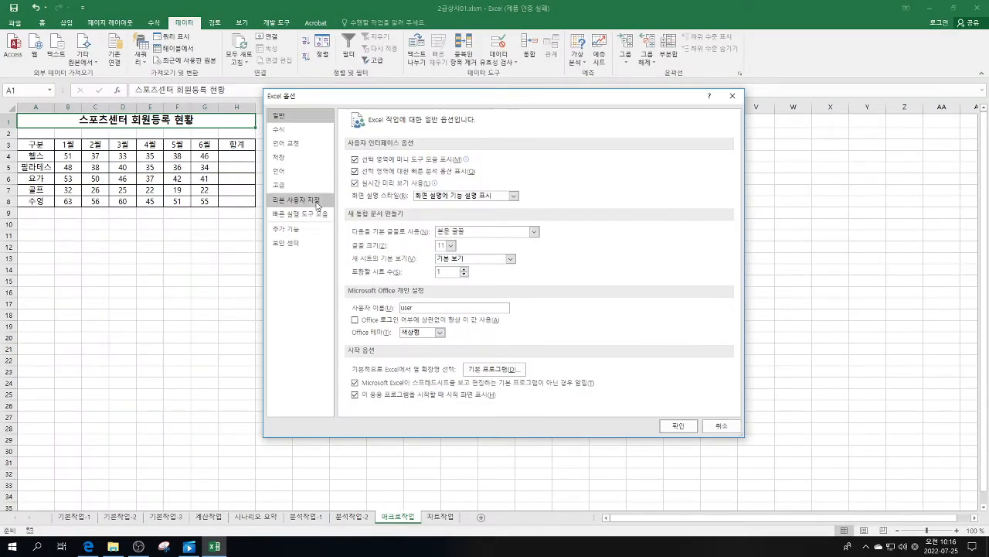
click(317, 202)
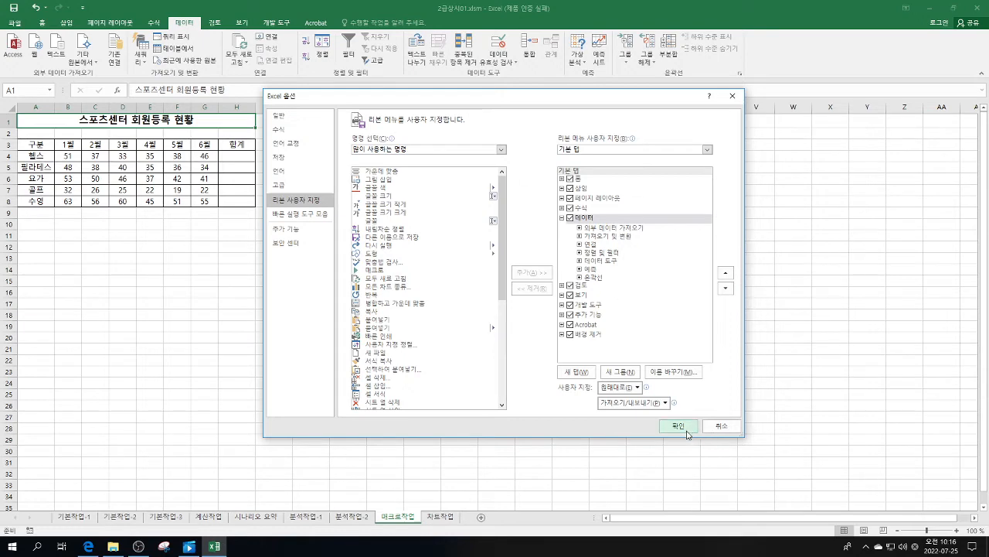
click(687, 428)
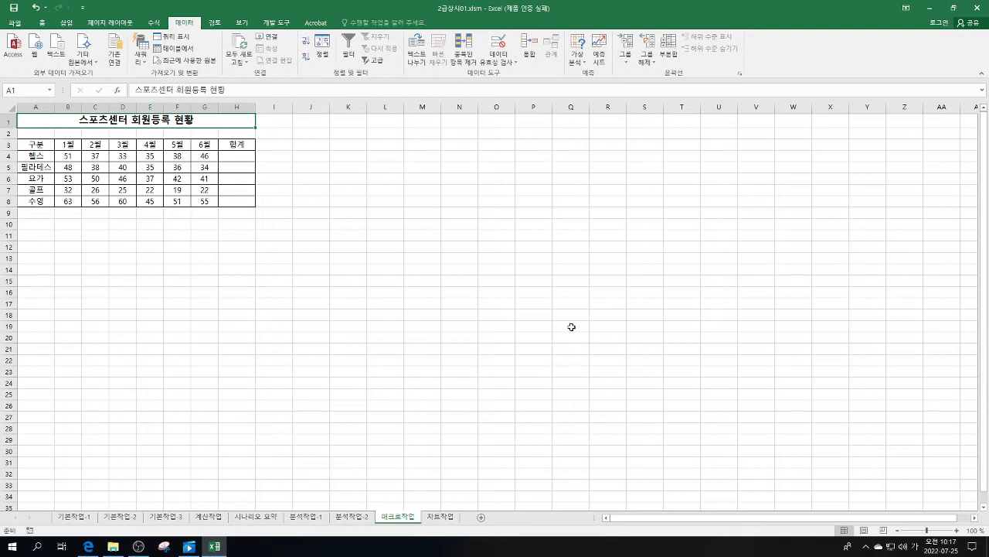
Start recording a macro named 합계, stored in the current workbook.
click(277, 23)
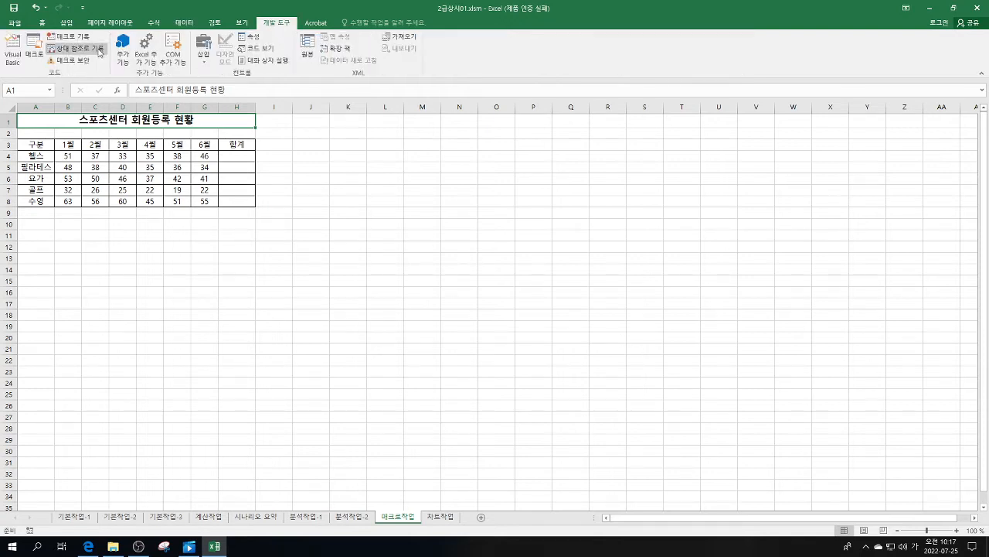
click(71, 36)
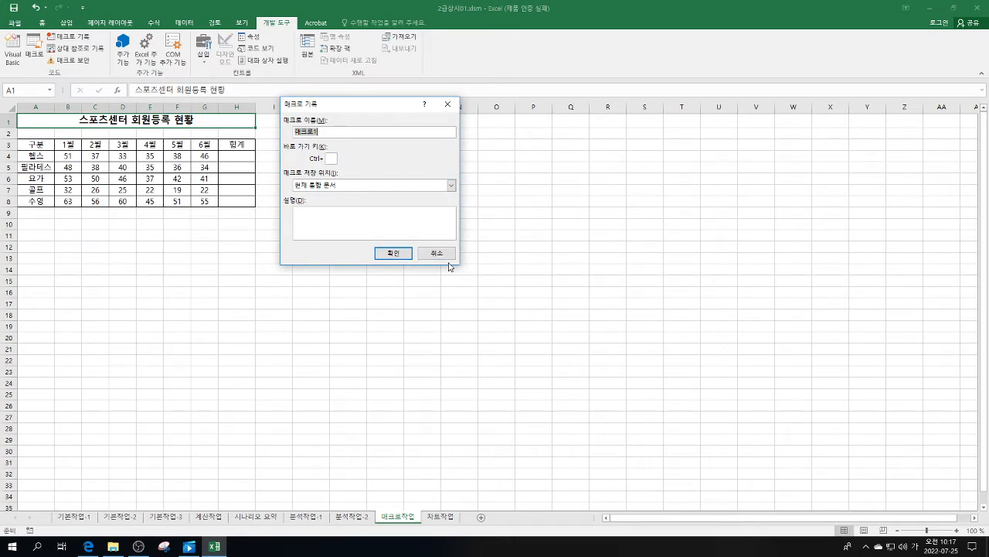
text(합계)
key(Return)
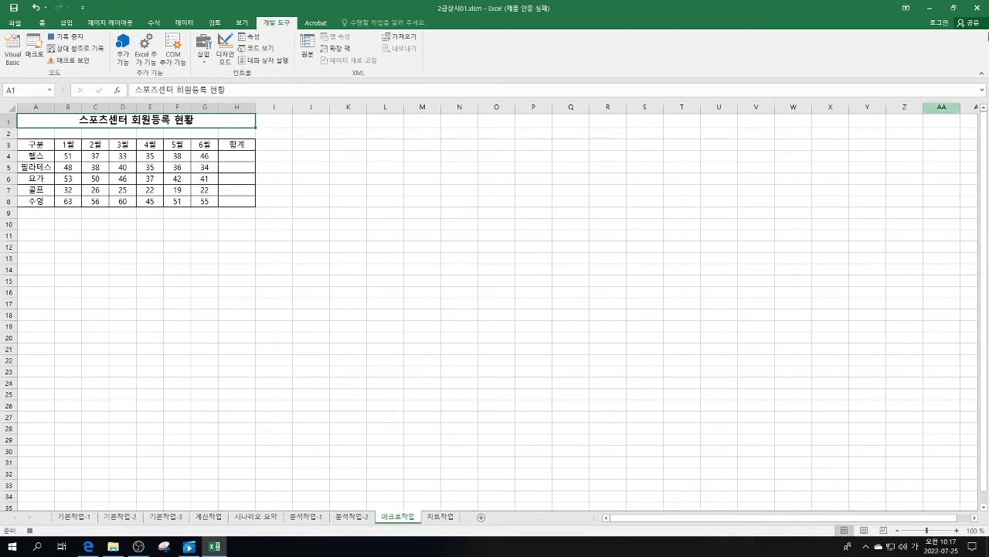
Fill H4:H8 with SUM totals of each row's 1월 to 6월 values and stop the macro recording.
click(241, 158)
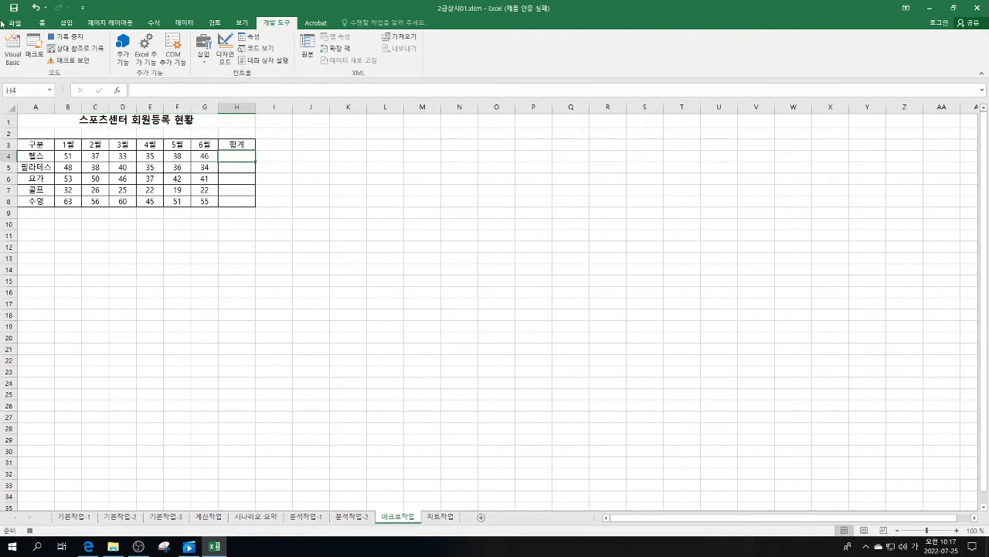
click(44, 23)
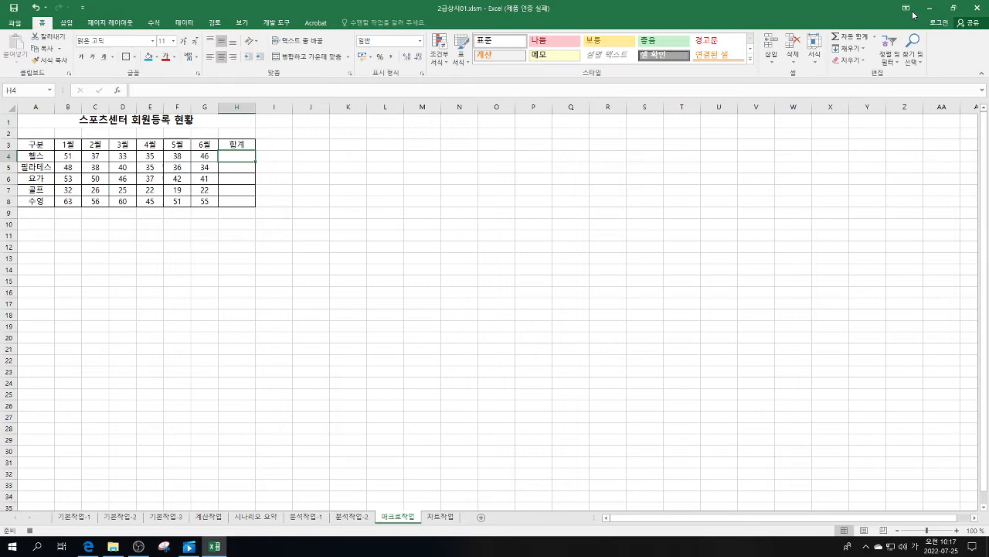
click(851, 37)
key(Return)
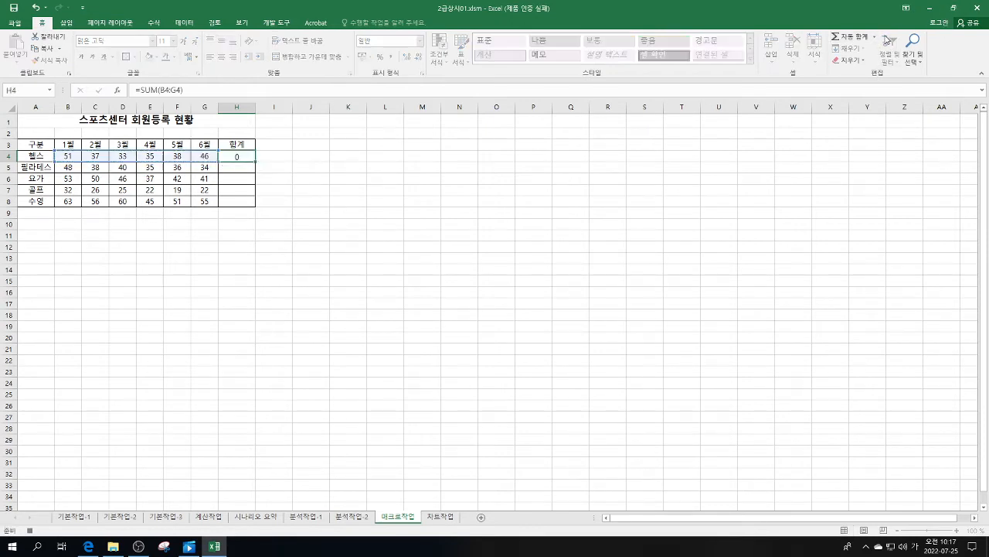
click(236, 155)
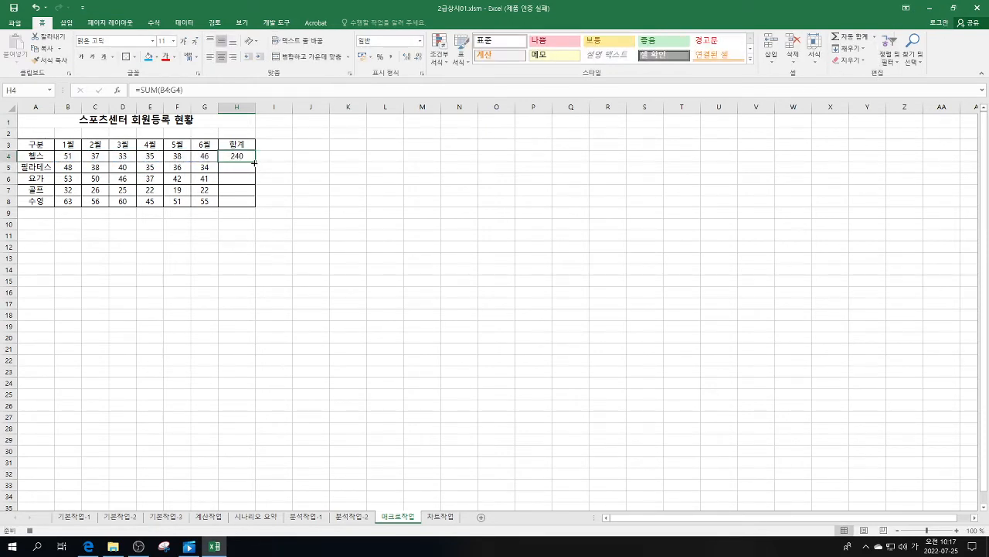
drag(255, 161, 254, 206)
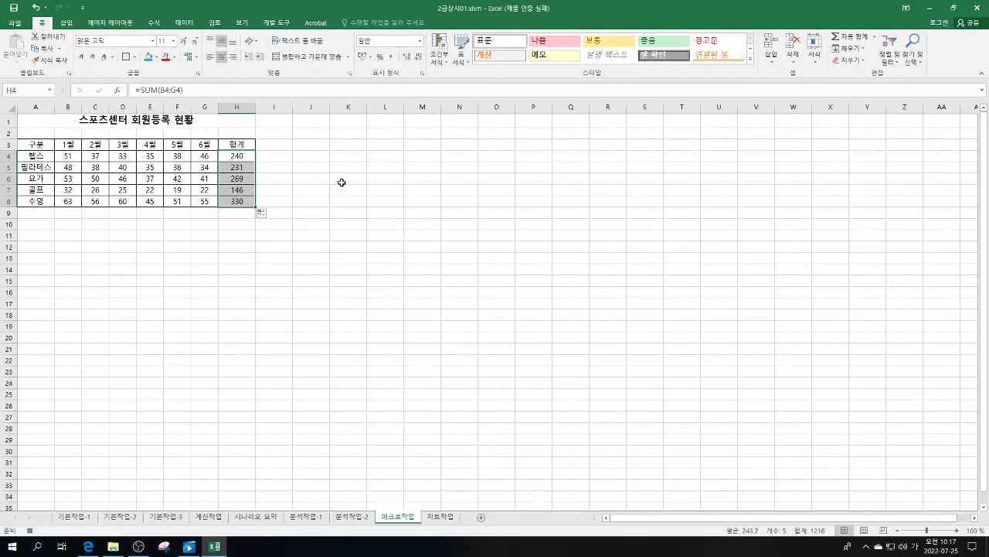
click(309, 180)
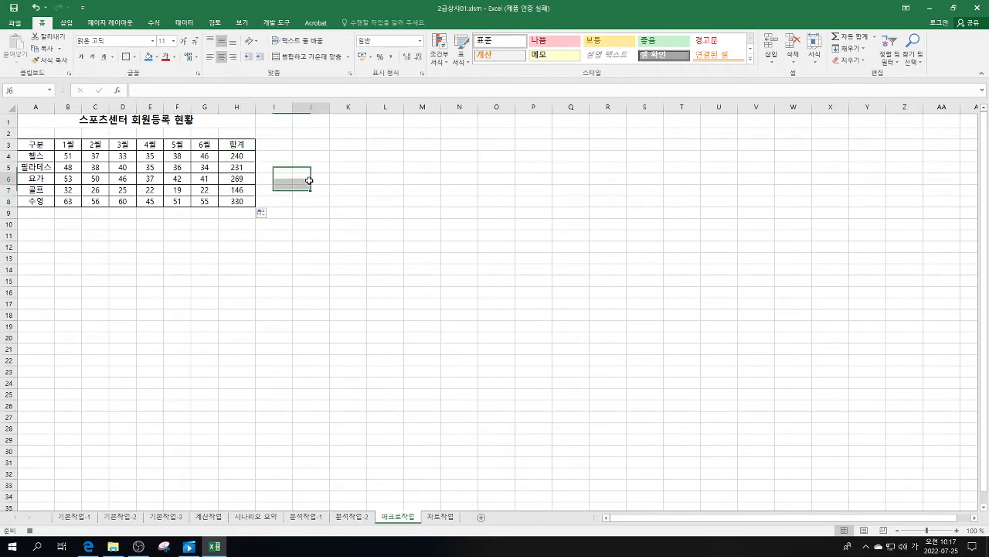
click(281, 23)
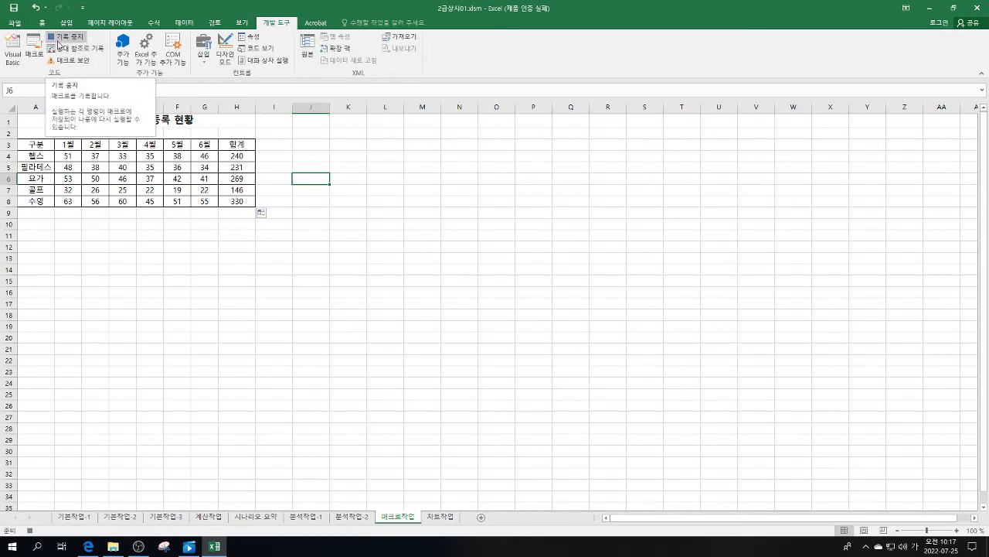
click(58, 41)
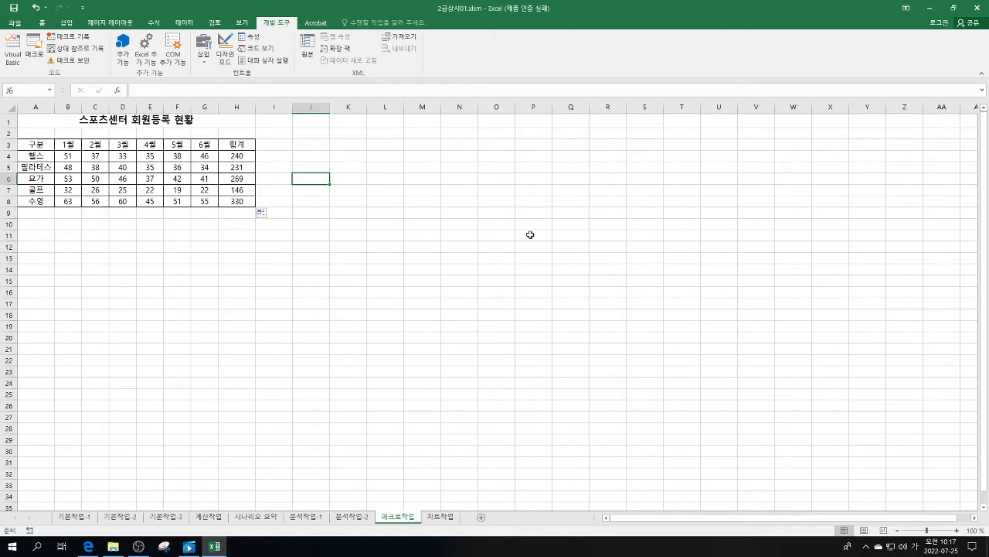
Start recording a second macro for the header formatting, stored in the current workbook.
click(80, 38)
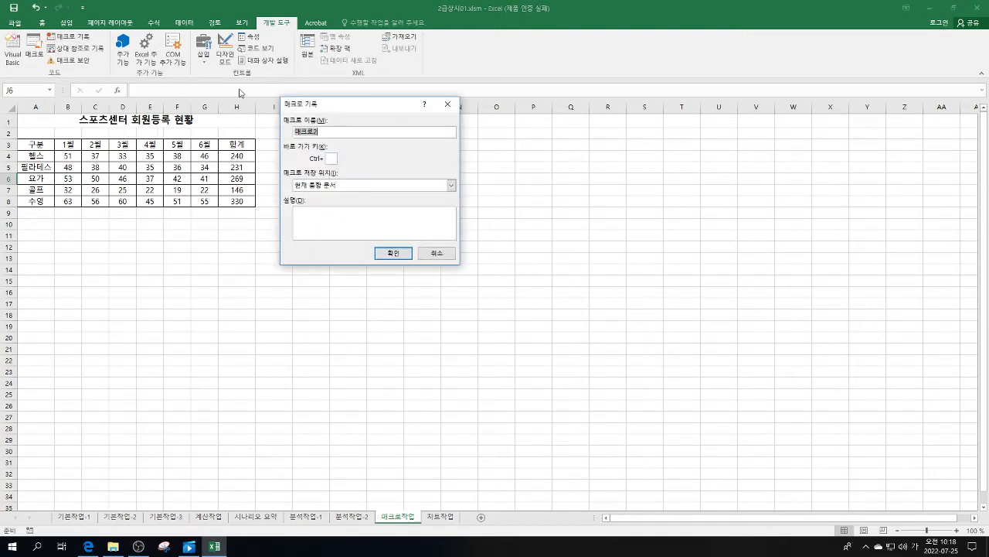
text(ㅅㅅ)
click(401, 258)
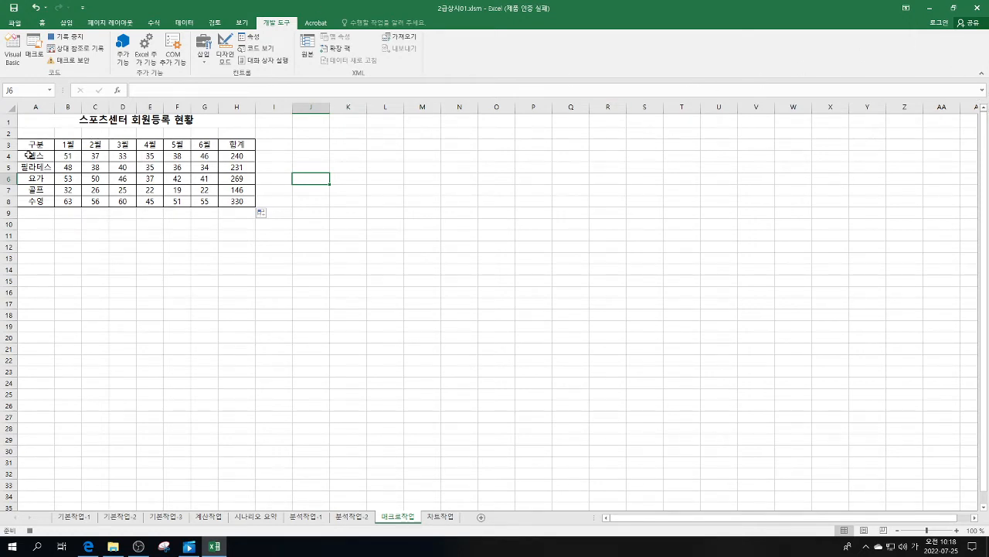
Fill the header cells A3:H3 with standard yellow and stop the macro recording.
drag(22, 145, 239, 147)
click(43, 23)
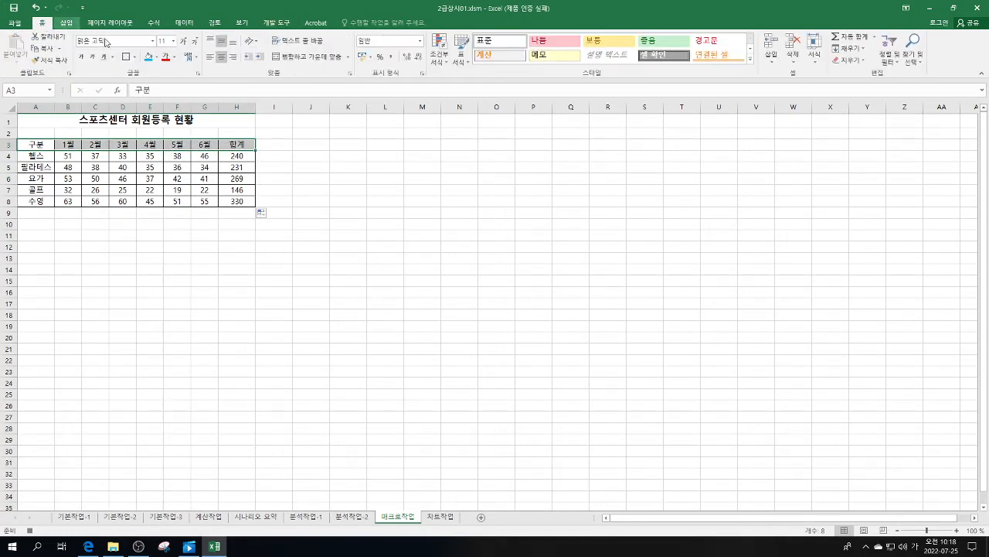
click(156, 57)
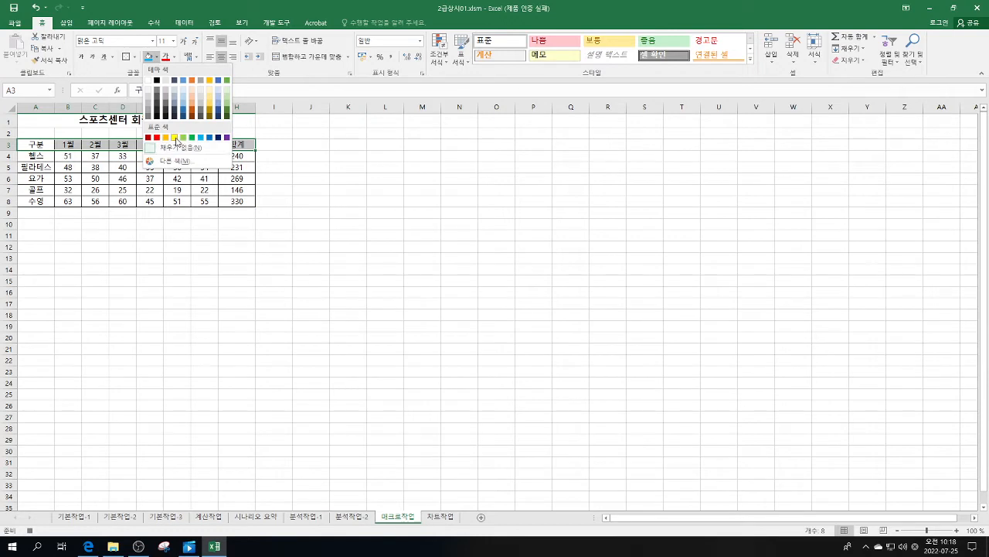
click(175, 138)
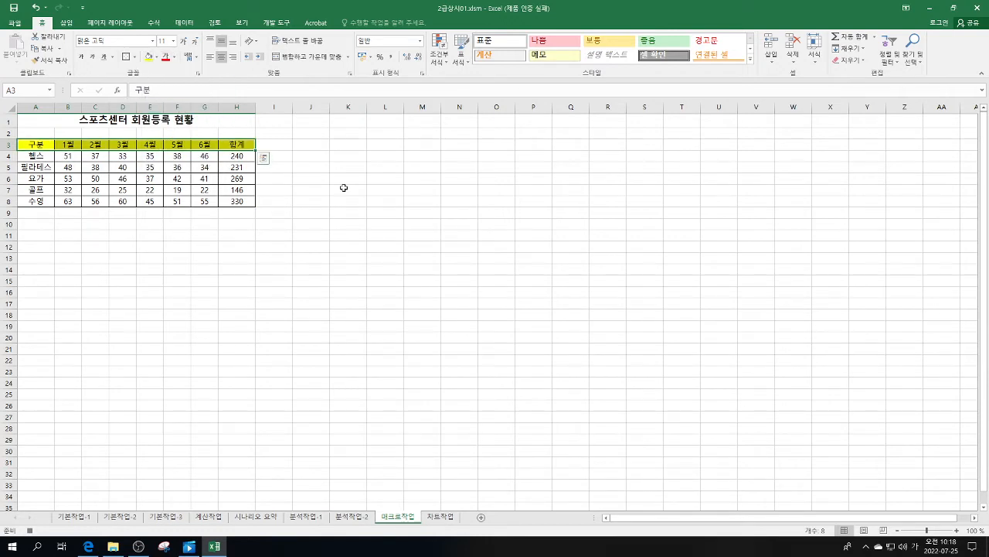
click(323, 169)
click(276, 22)
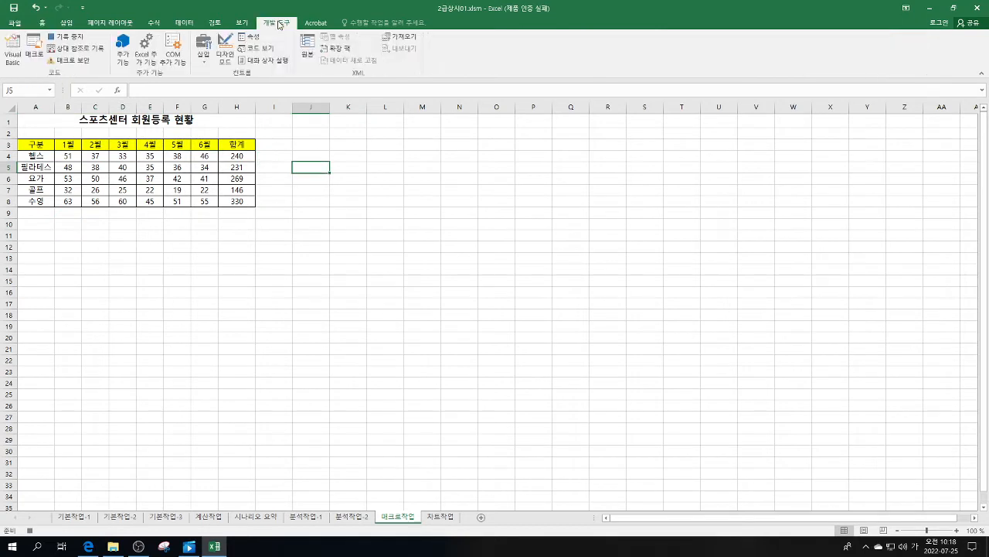
click(75, 39)
click(379, 347)
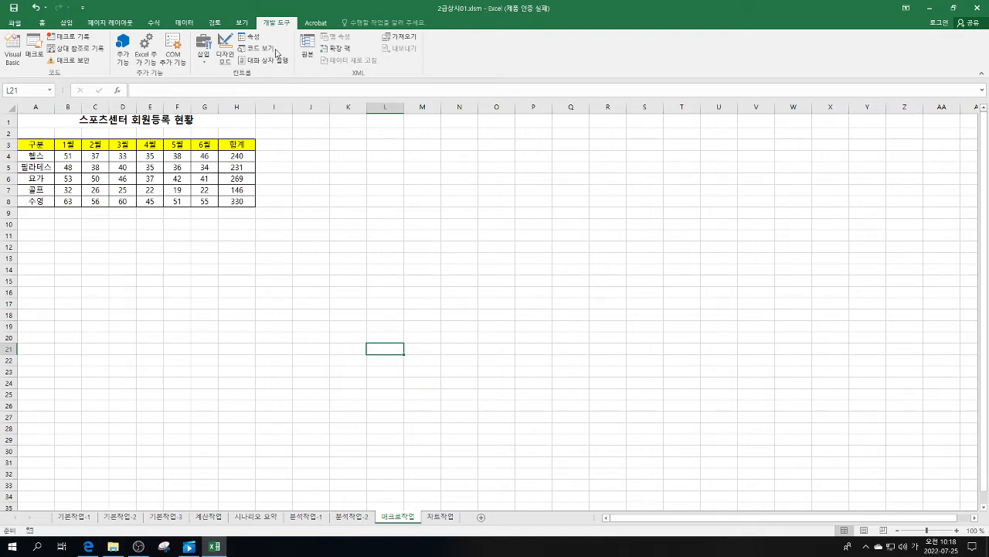
Insert a form control button covering B10:C11 and assign the 합계 macro to it.
click(204, 56)
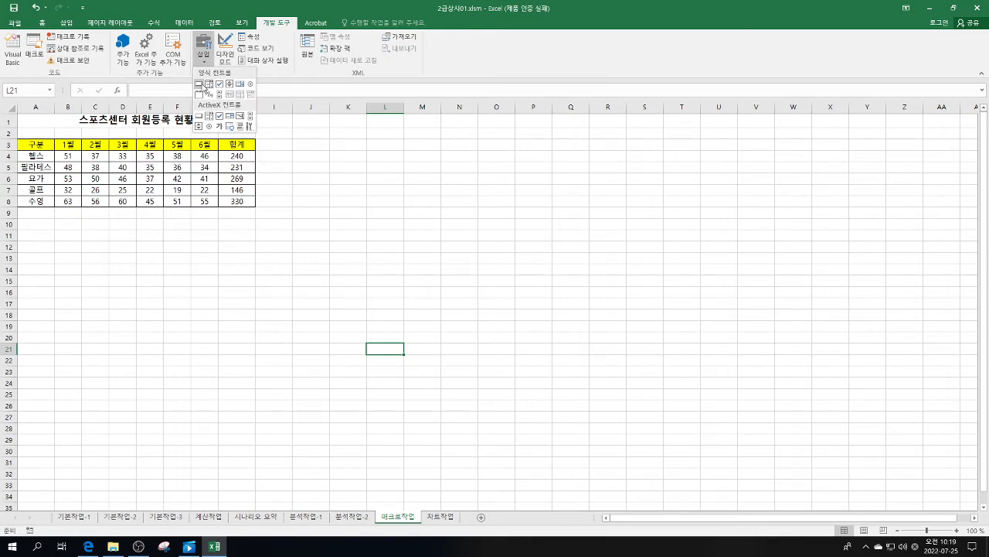
click(200, 83)
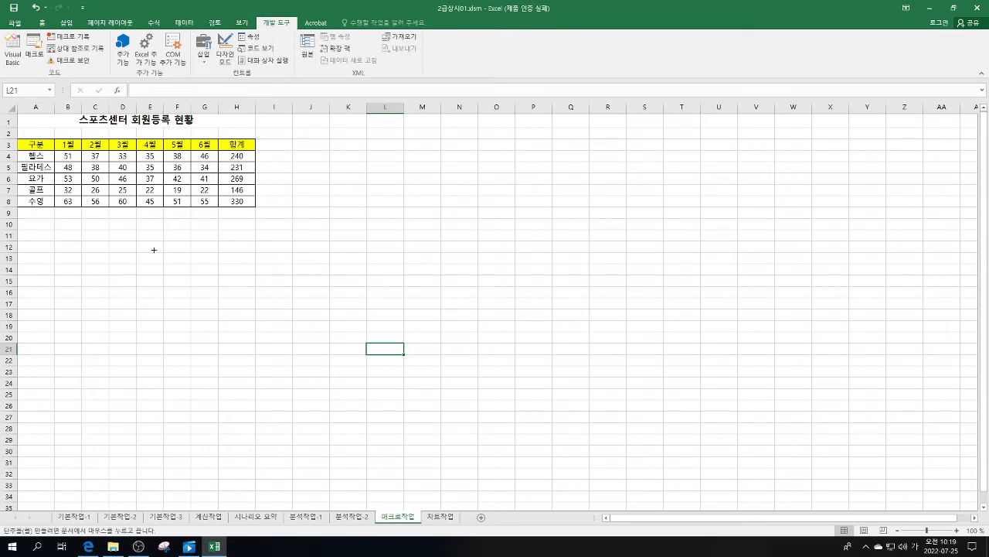
key(alt)
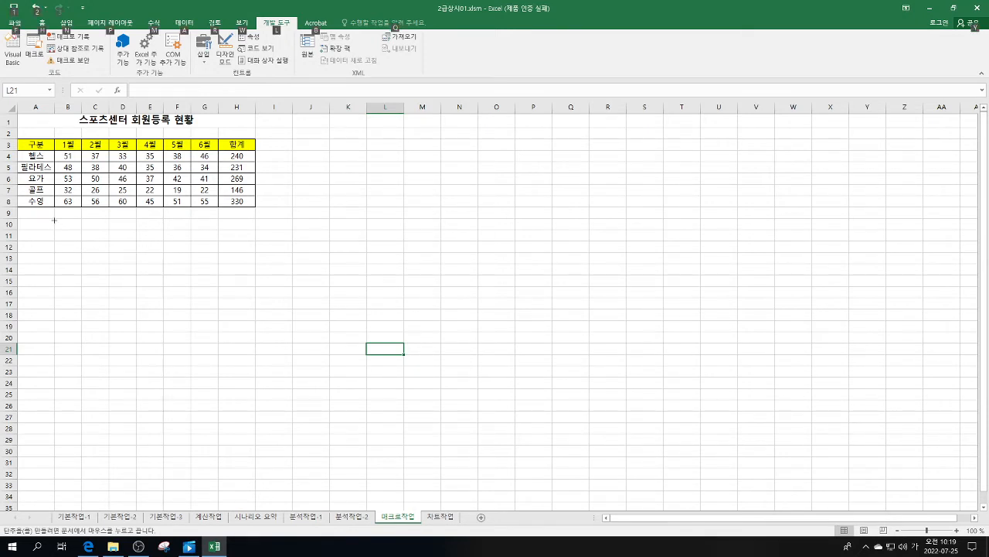
drag(55, 220, 99, 239)
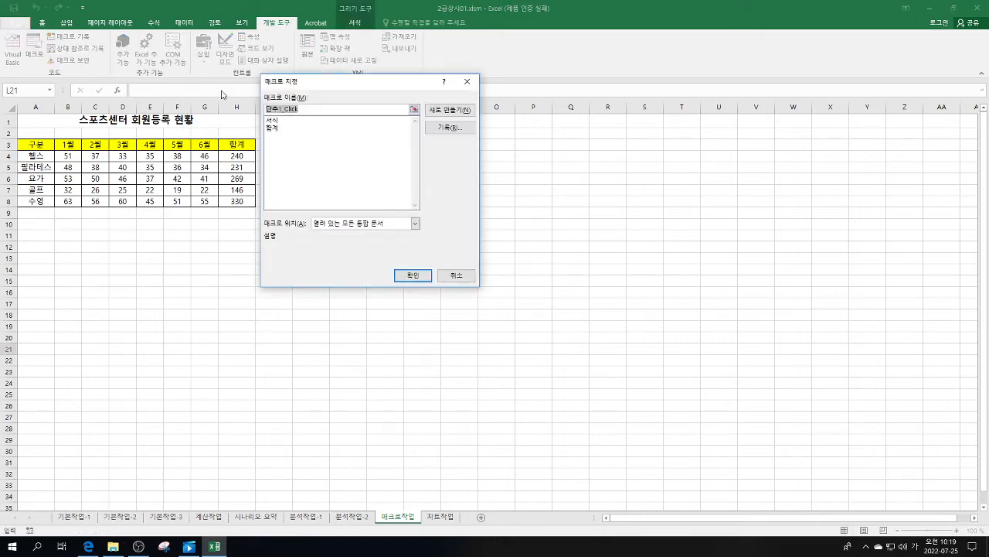
click(284, 128)
click(422, 277)
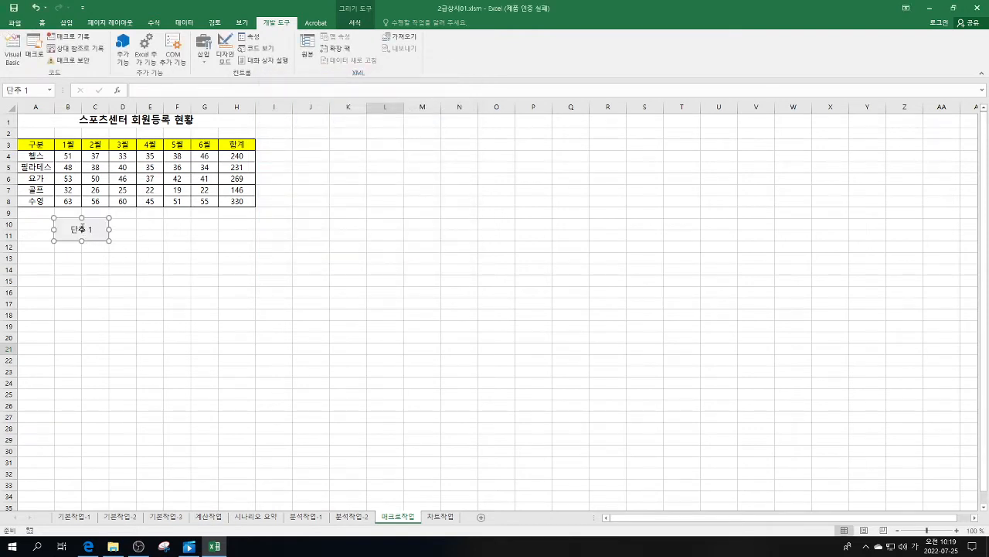
Change the caption of the form control button at B10:C11 to 합계.
right_click(90, 229)
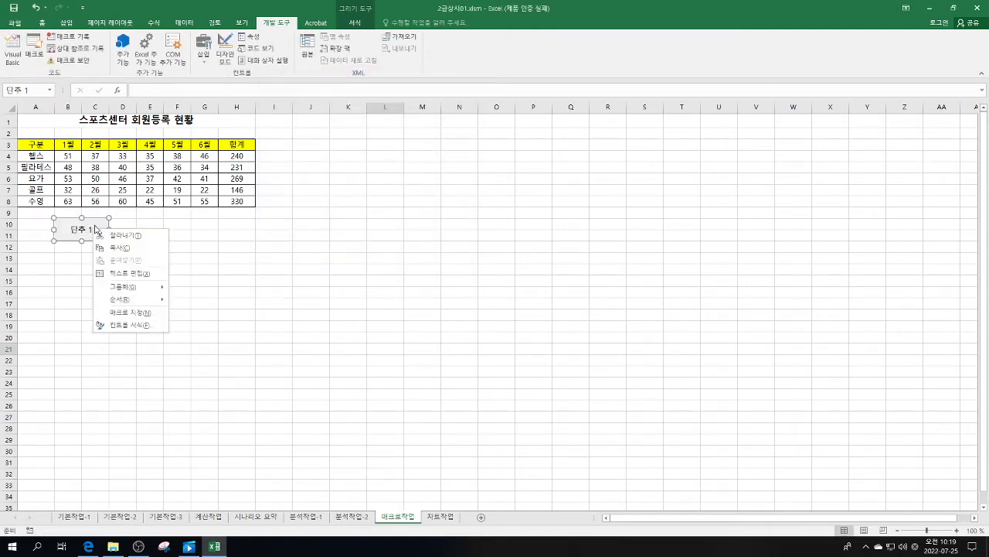
click(147, 274)
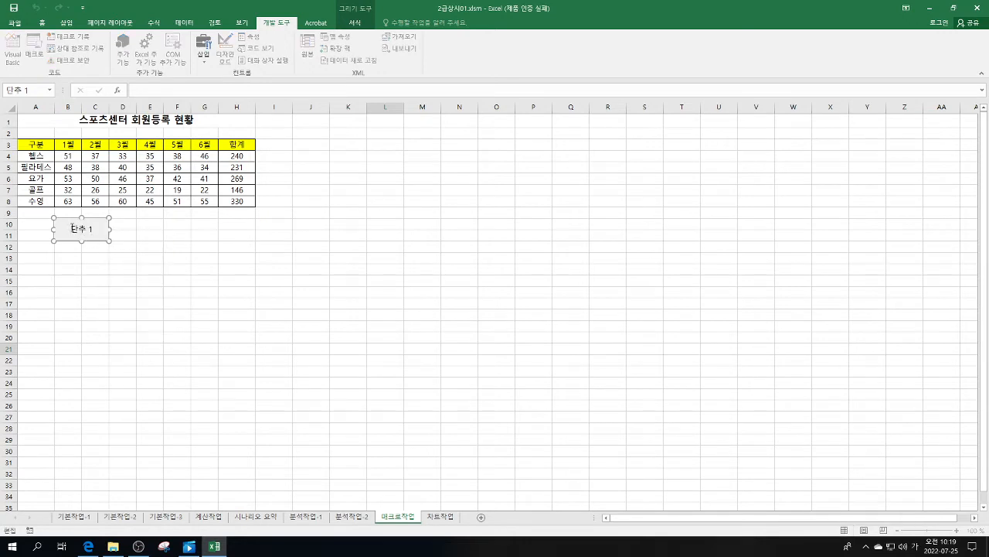
drag(71, 228, 108, 228)
text(합계)
click(478, 257)
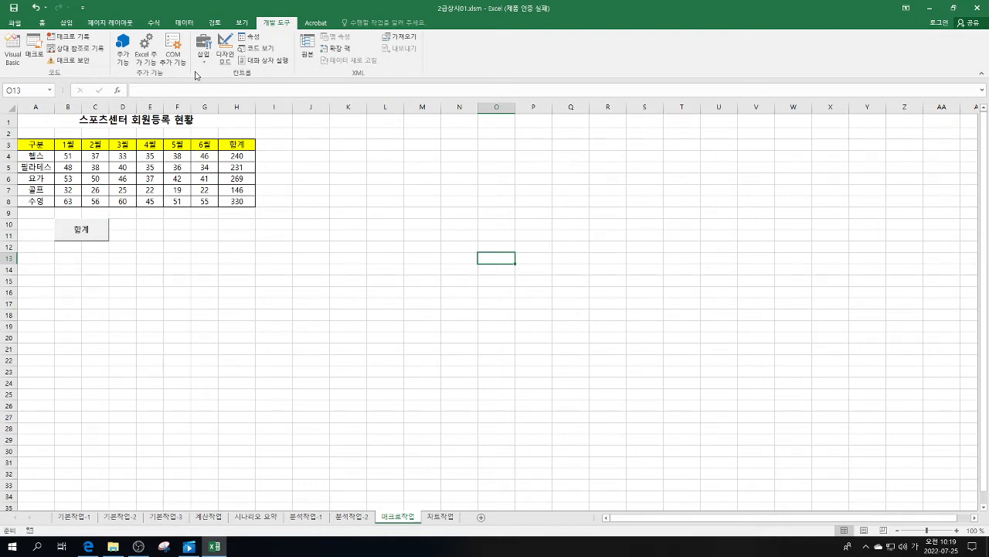
Draw a rounded rectangle covering E10:F11 and enter the text 서식 in it.
click(66, 23)
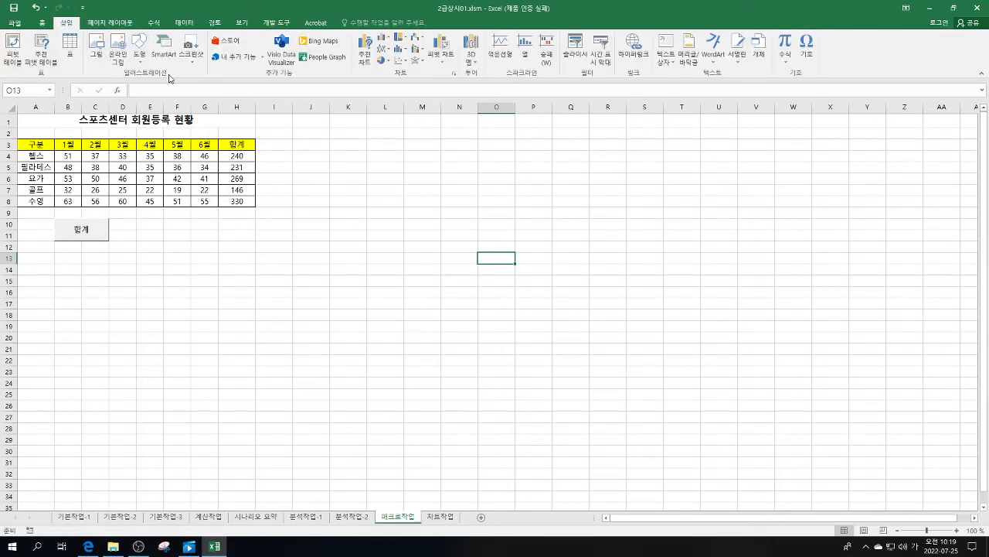
click(141, 60)
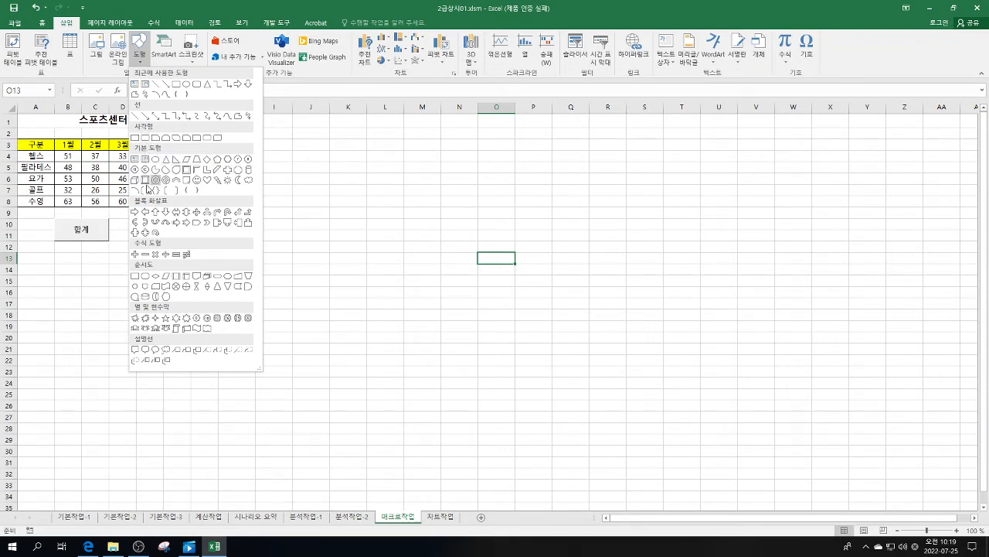
click(145, 139)
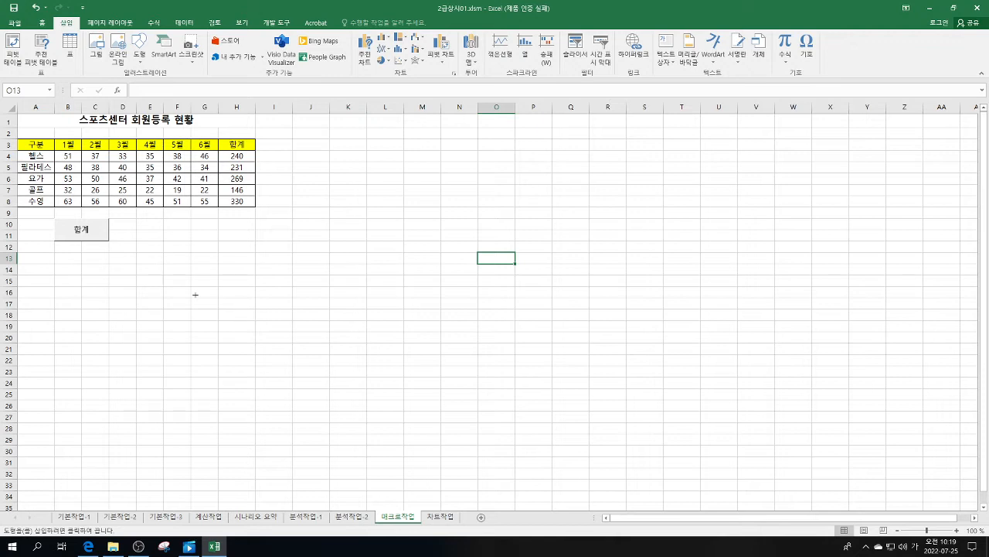
key(alt)
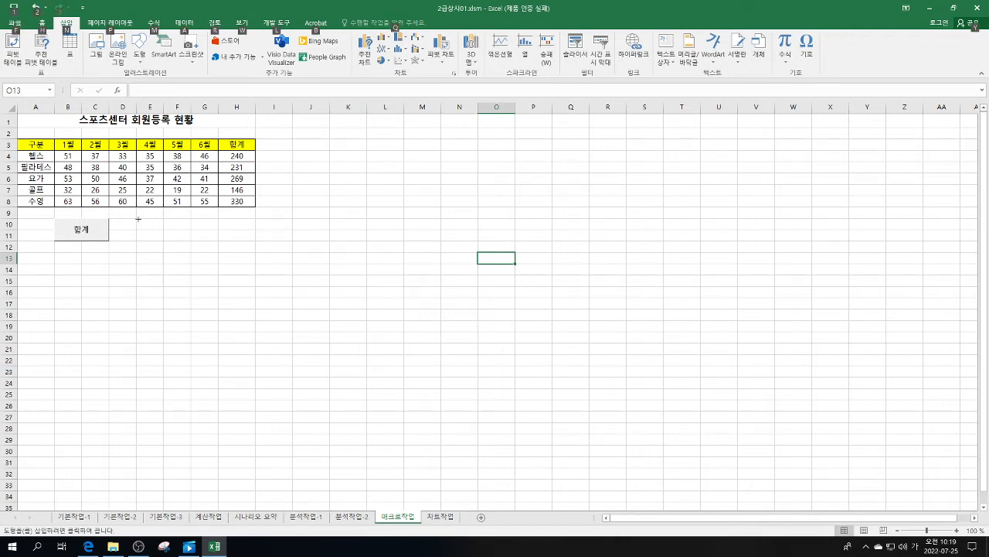
mouse_move(138, 218)
mouse_down()
mouse_move(152, 234)
mouse_move(191, 240)
mouse_up()
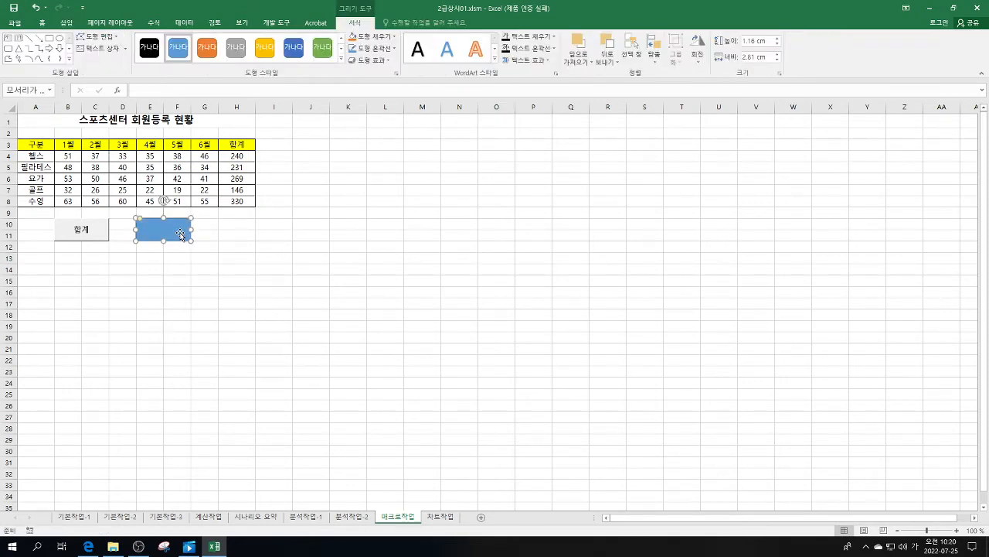
text(서시)
Assign the 서식 macro to the rounded rectangle shape at E10:F11.
right_click(178, 235)
right_click(177, 233)
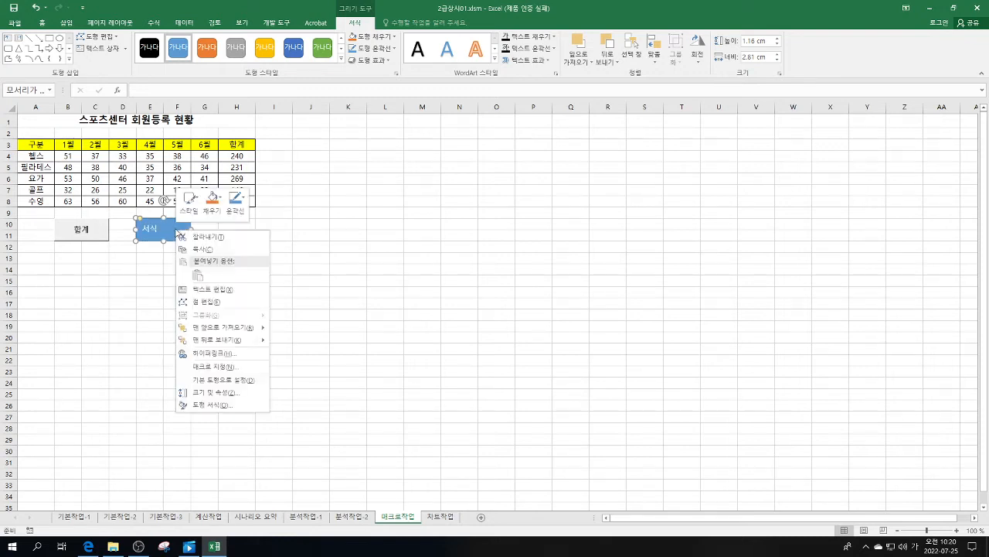
click(233, 369)
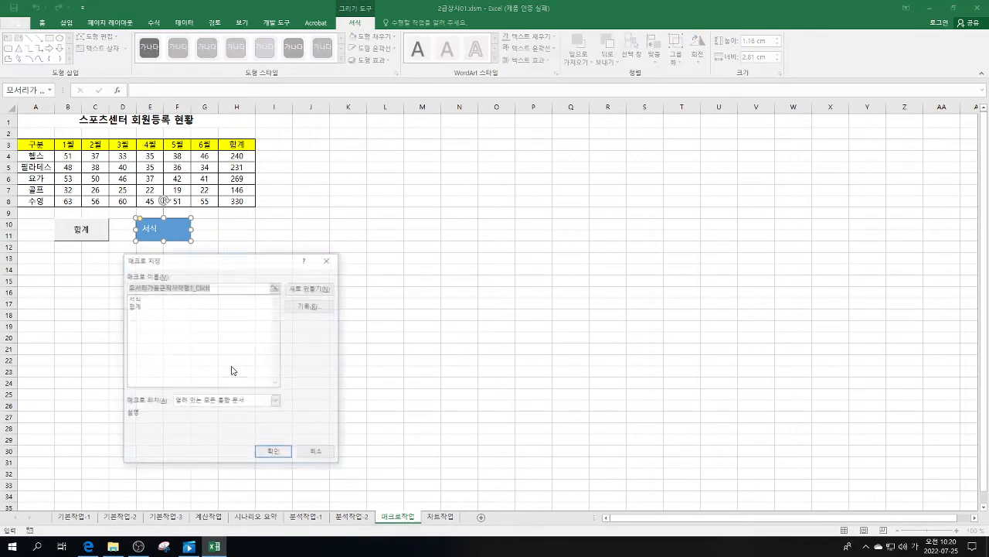
click(152, 299)
click(274, 452)
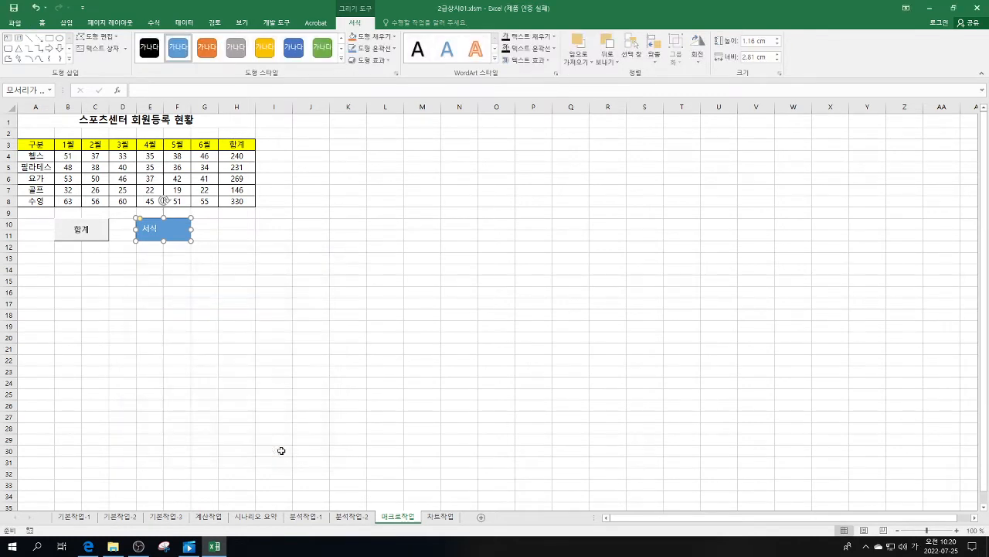
click(481, 260)
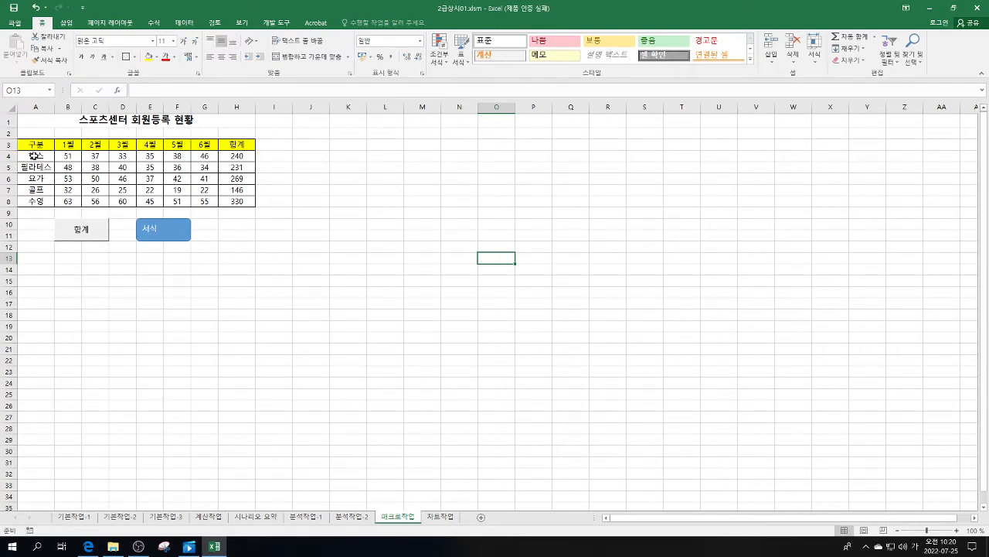
Reset the fill of the header cells A3:H3 to white to prepare a test of the 서식 macro.
drag(31, 144, 235, 144)
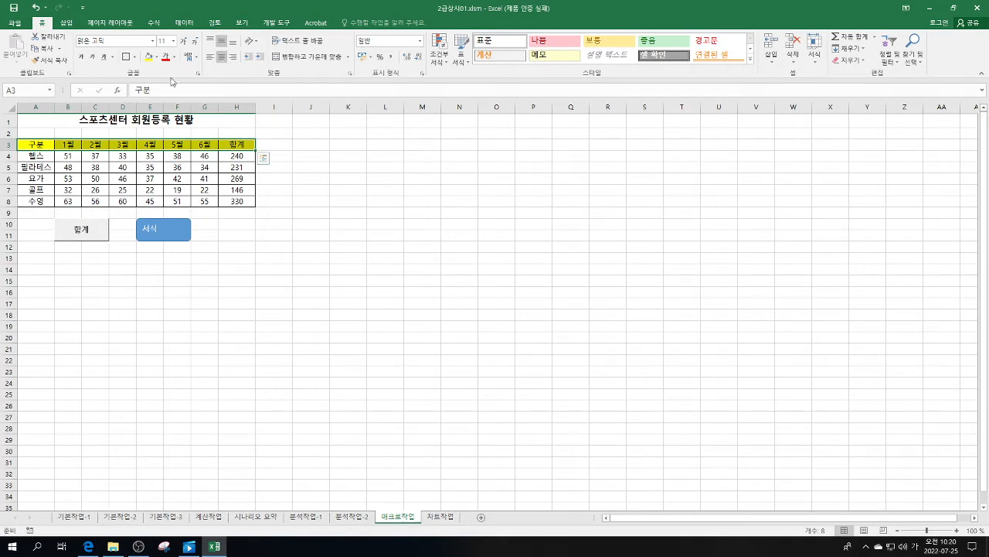
click(157, 57)
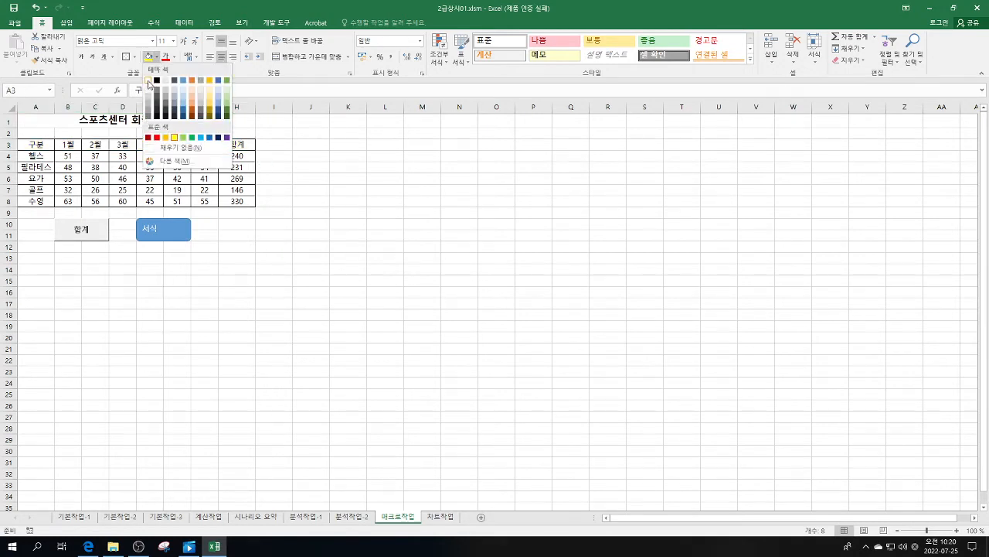
click(147, 83)
click(355, 260)
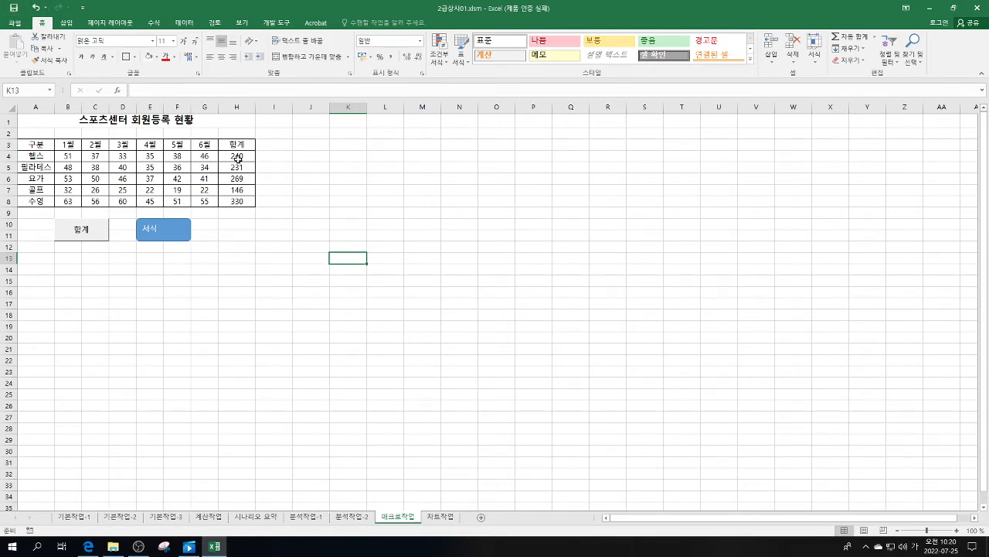
Delete the totals in H4:H8 and run the 합계 and 서식 macros from their button and shape.
drag(237, 157, 237, 202)
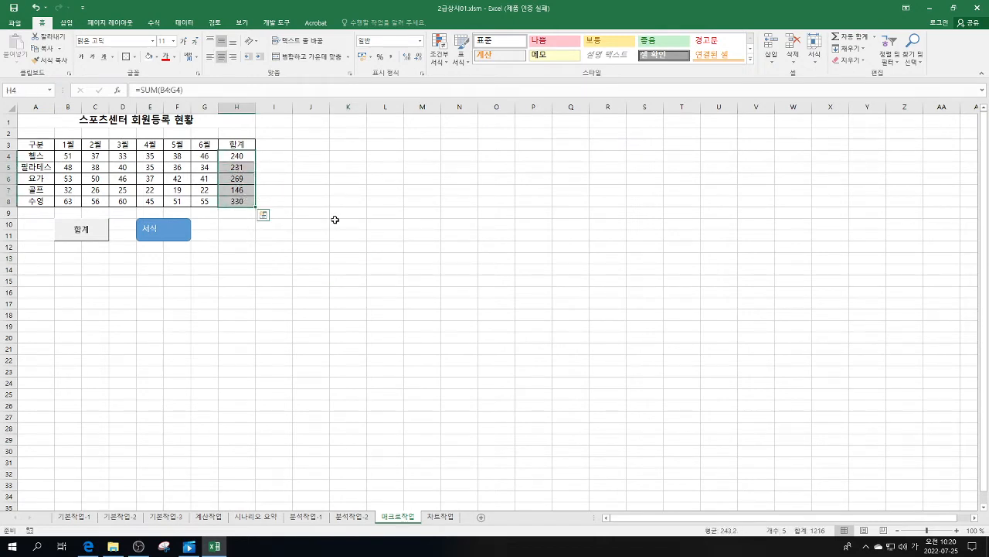
key(Delete)
click(445, 271)
click(85, 233)
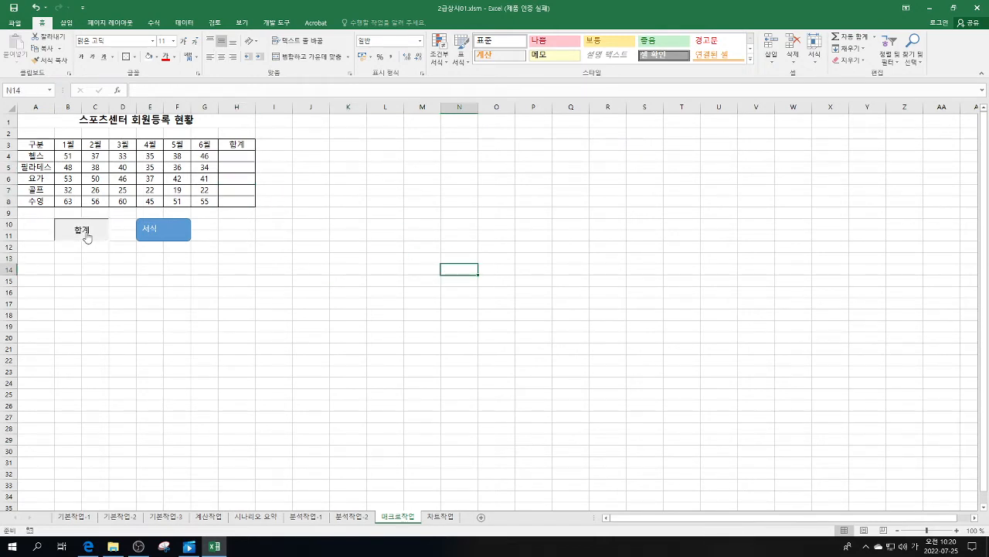
click(167, 236)
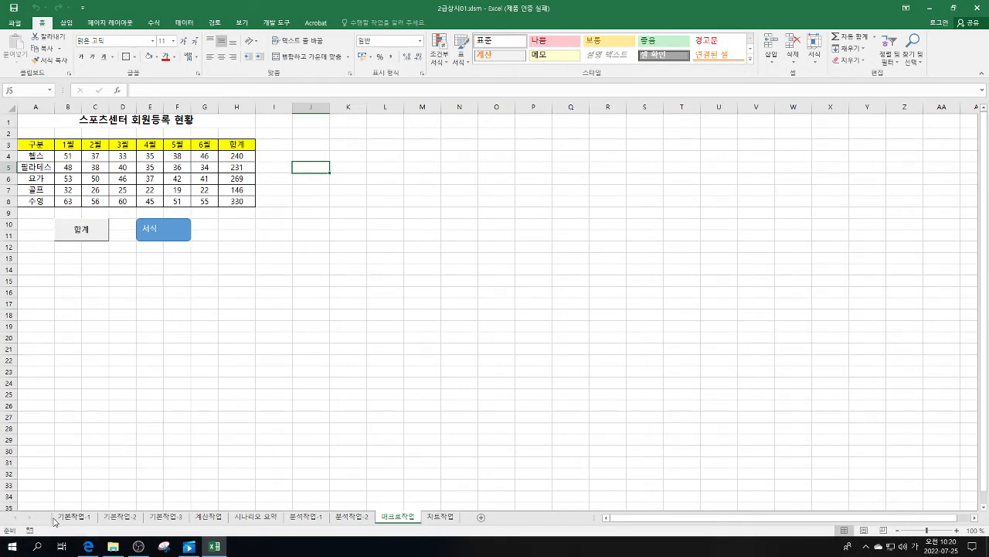
On the 차트작업 sheet, exclude the 총점 series and the row 6 student's category from the chart's source data.
click(440, 517)
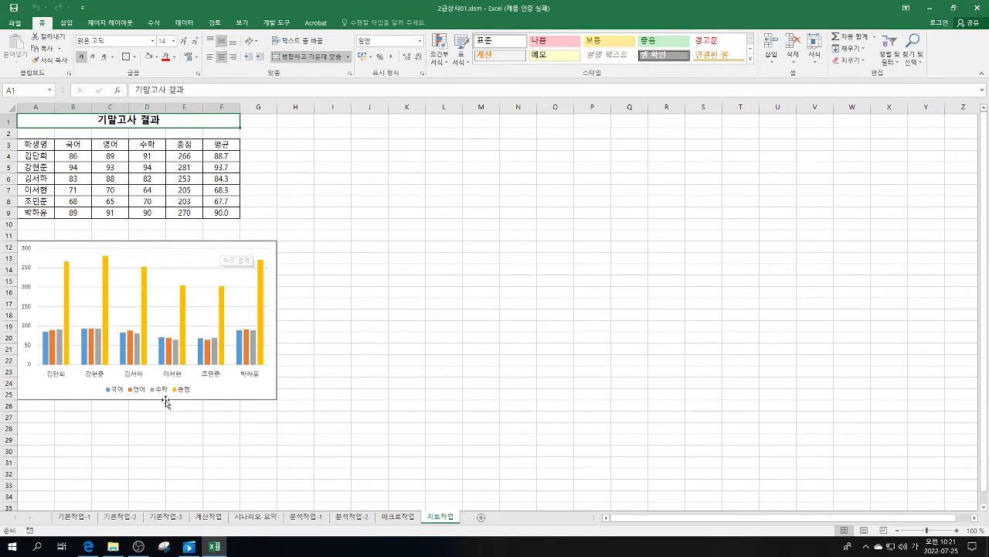
mouse_move(186, 318)
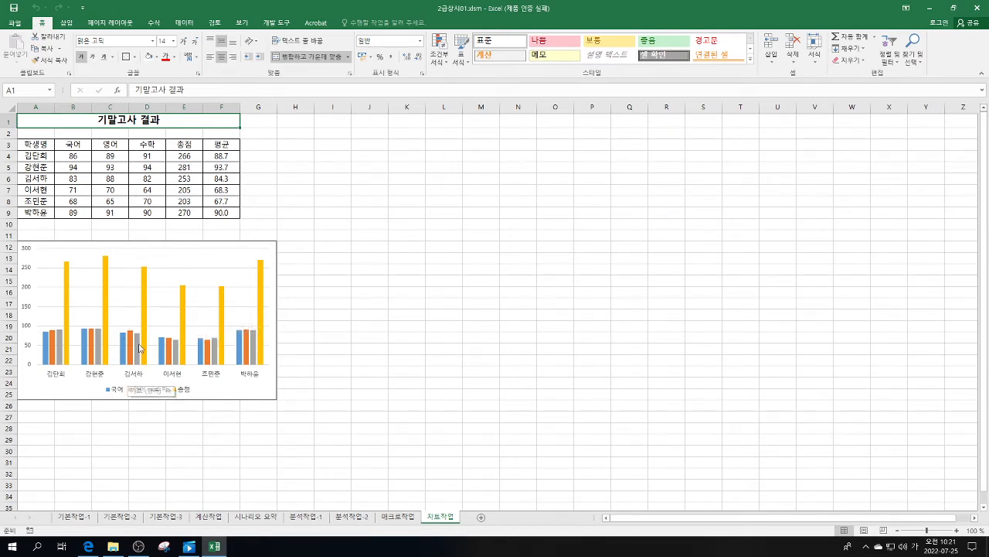
mouse_move(131, 353)
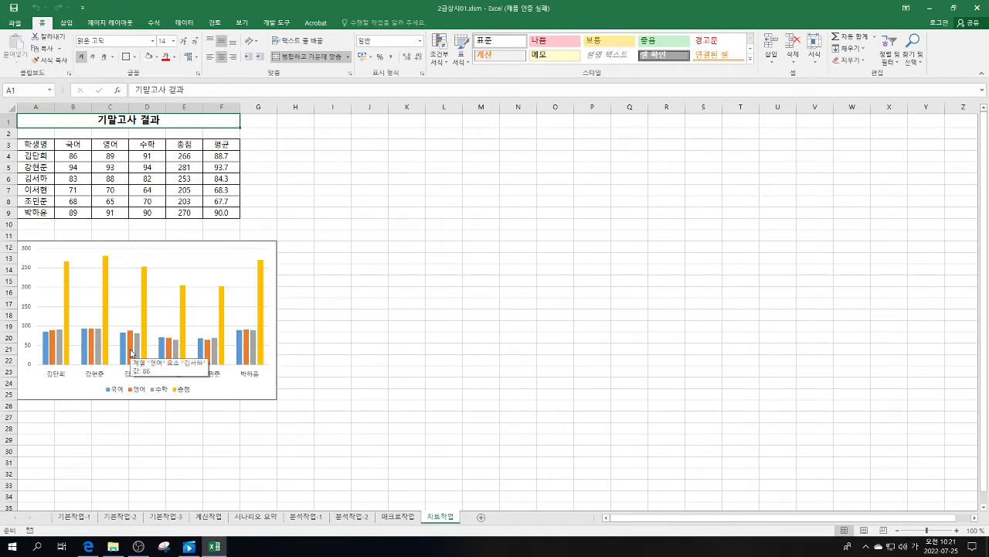
right_click(269, 247)
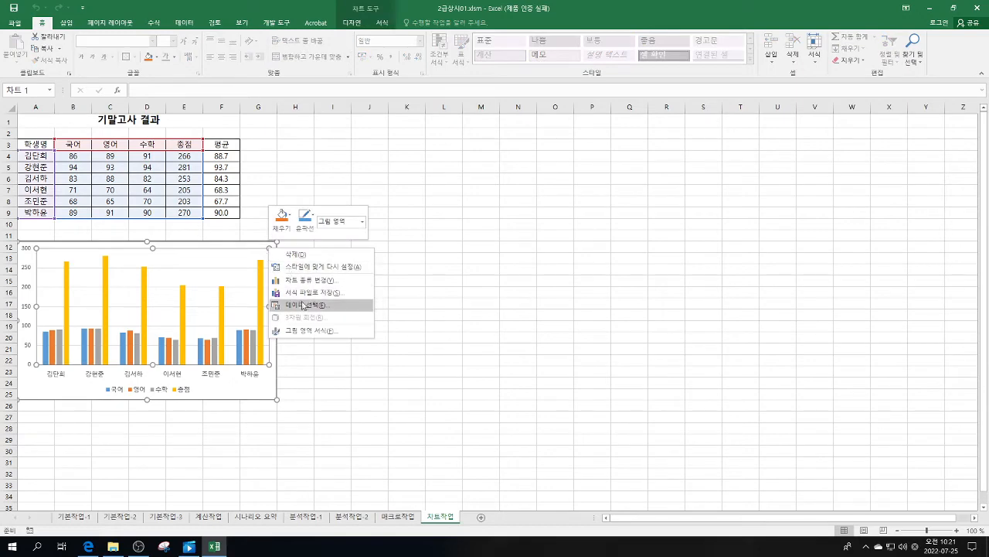
click(303, 305)
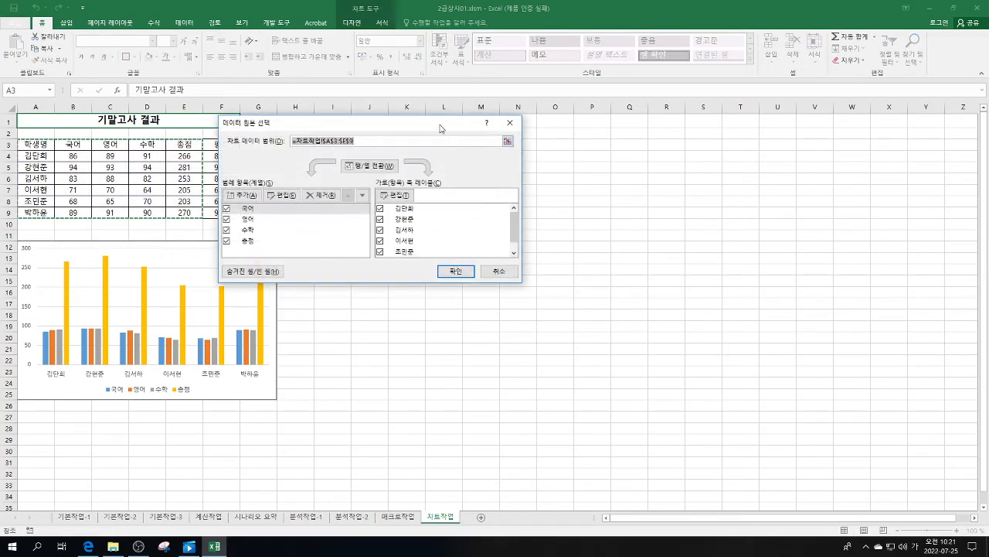
drag(440, 128, 539, 74)
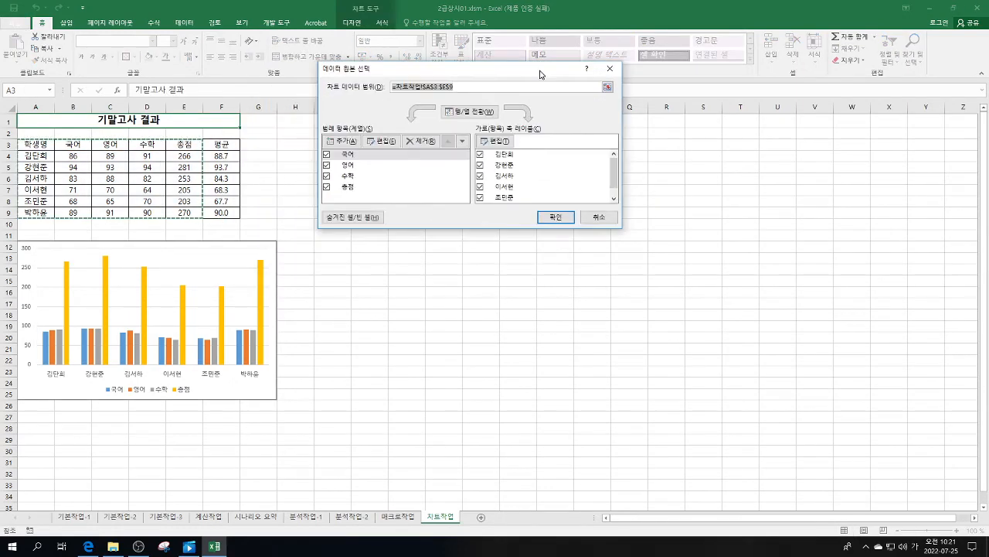
click(480, 177)
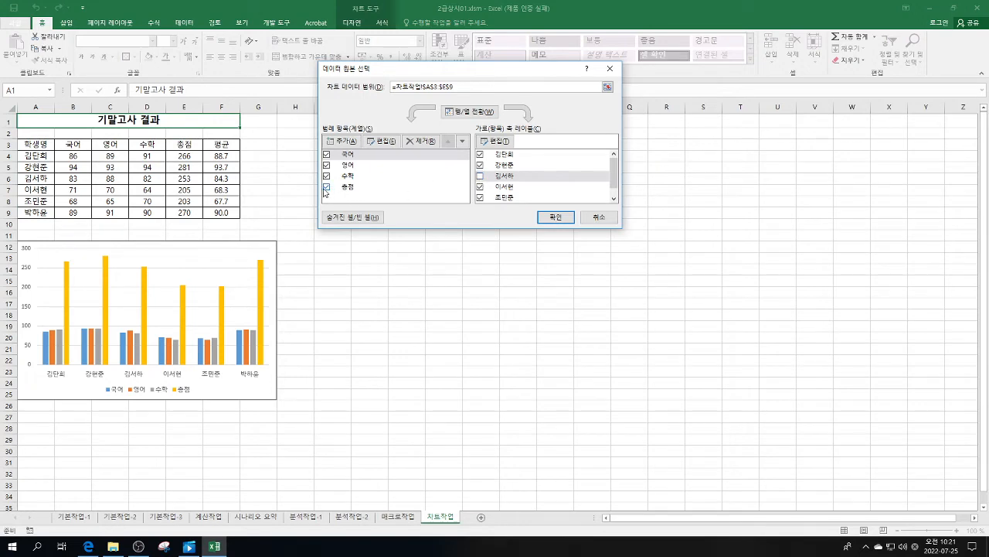
click(328, 191)
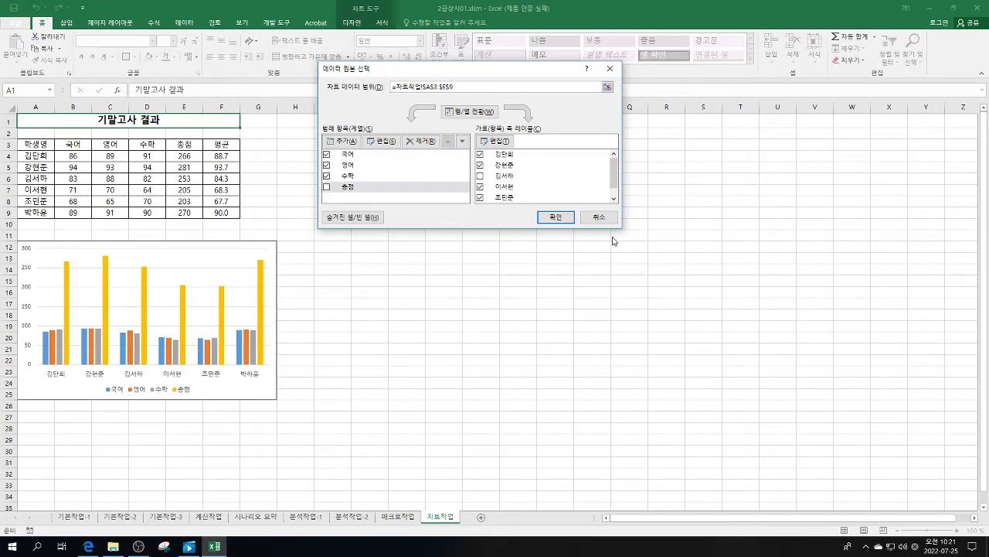
click(547, 217)
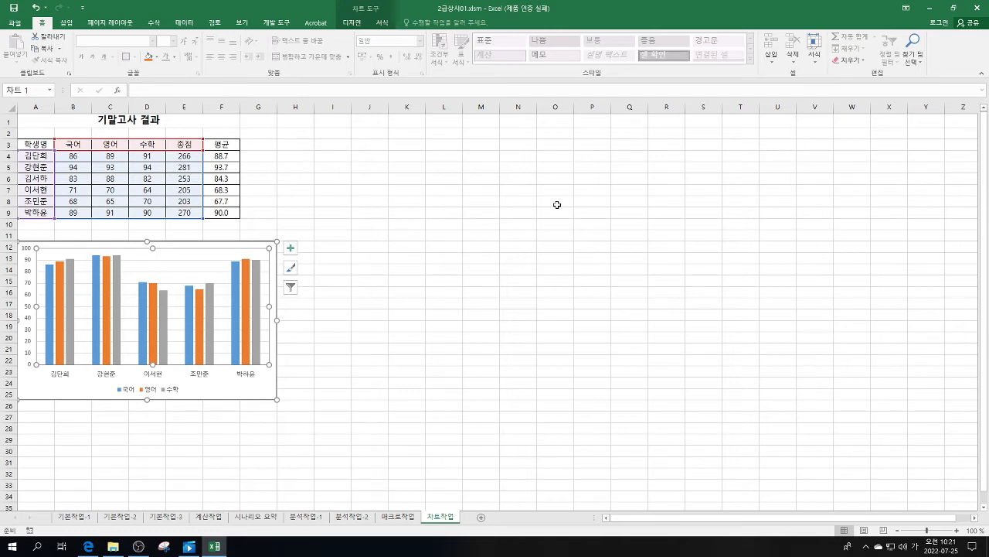
Add a title above the chart and link it to cell A1 of 차트작업.
click(352, 23)
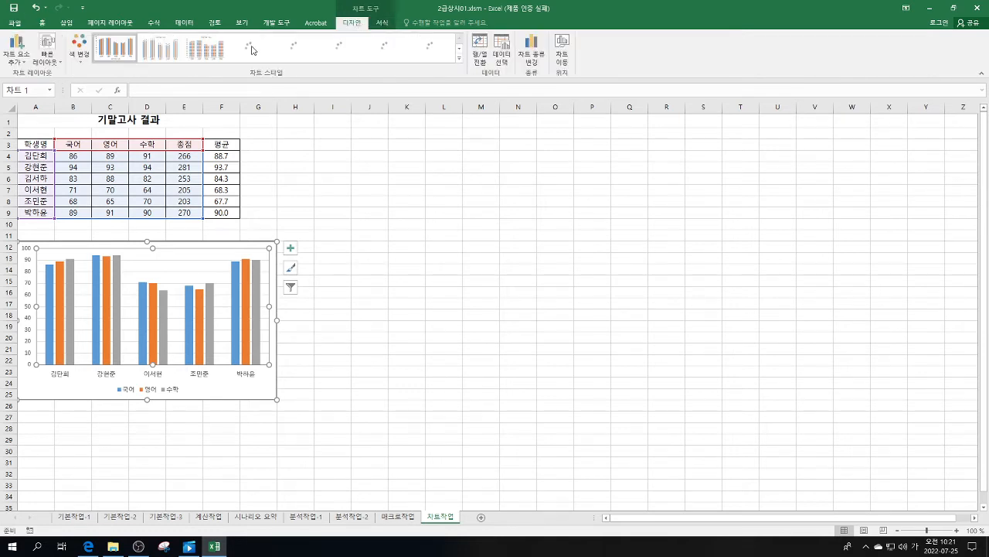
click(17, 51)
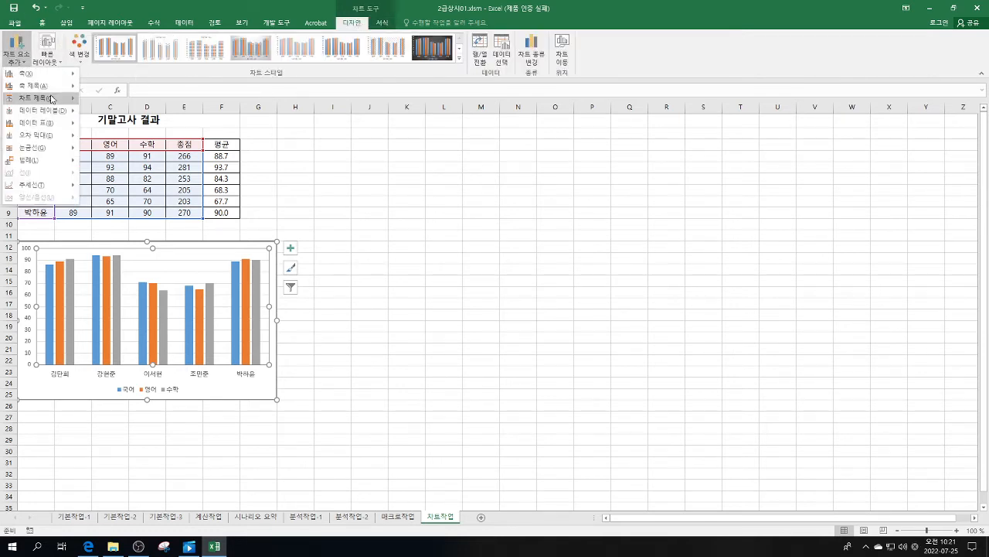
mouse_move(53, 98)
click(109, 126)
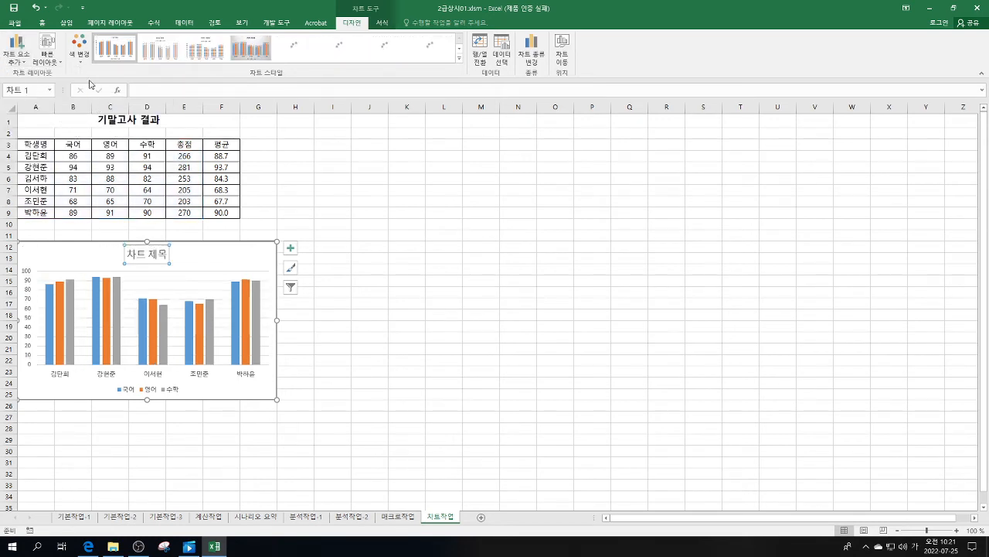
click(153, 90)
text(=)
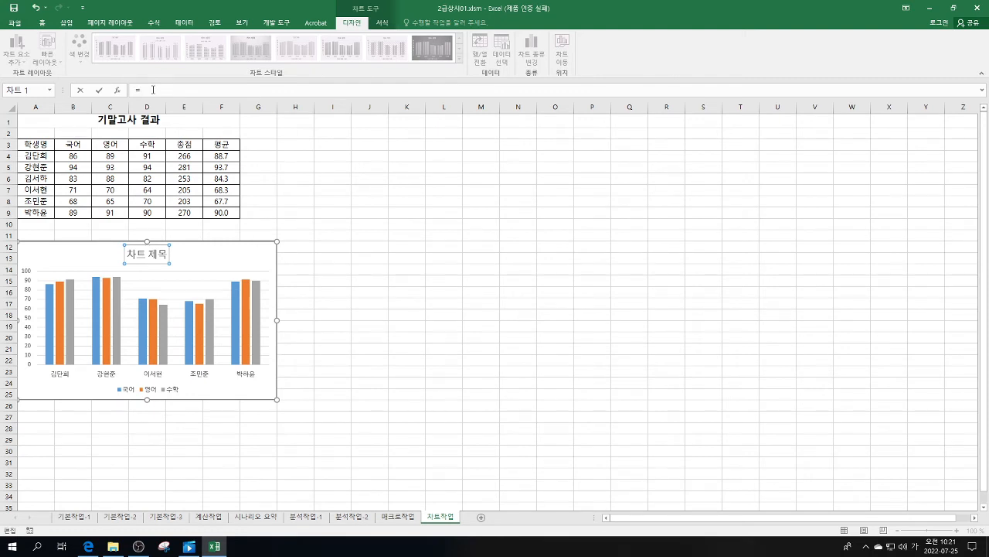
click(44, 120)
key(Return)
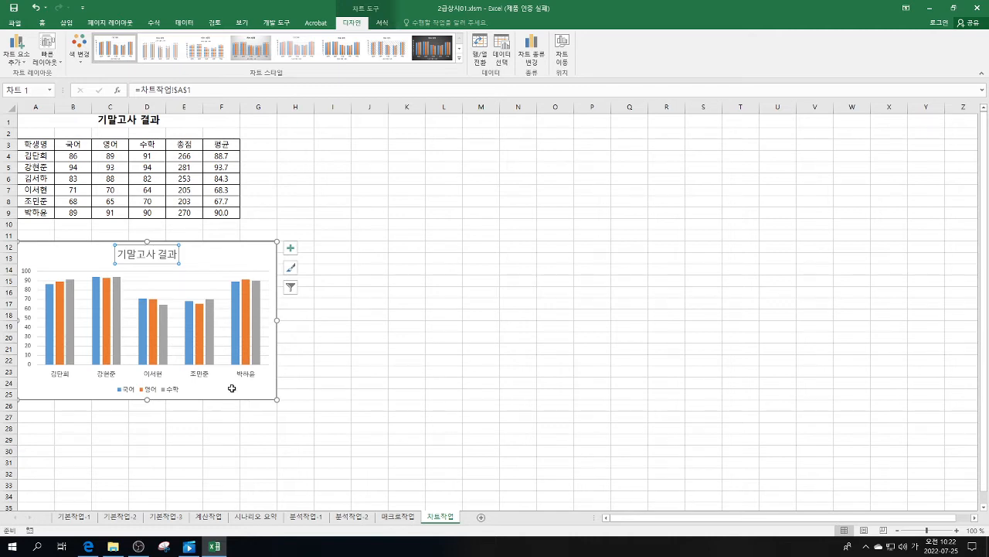
Add a data label to only the 국어 bar of the row 5 student in the chart.
click(98, 300)
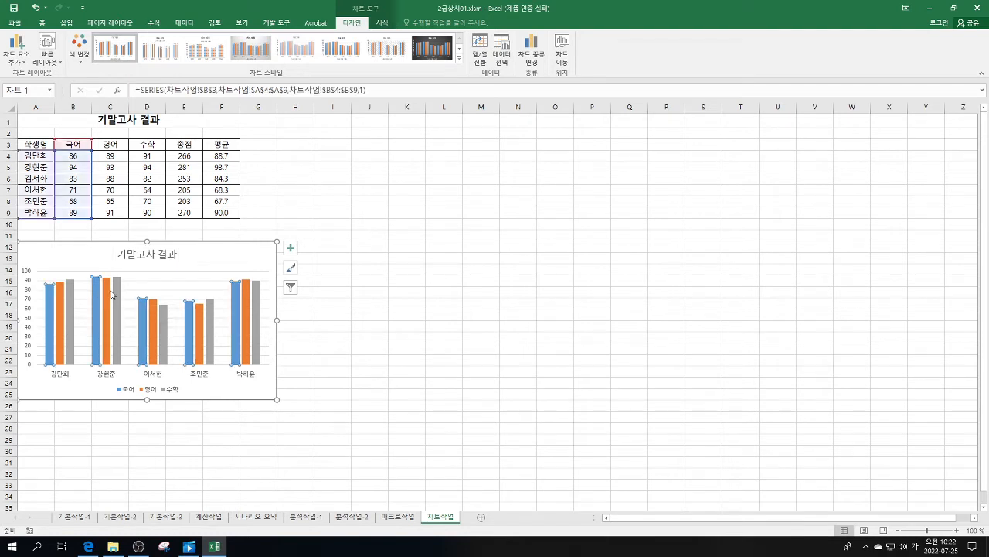
click(99, 299)
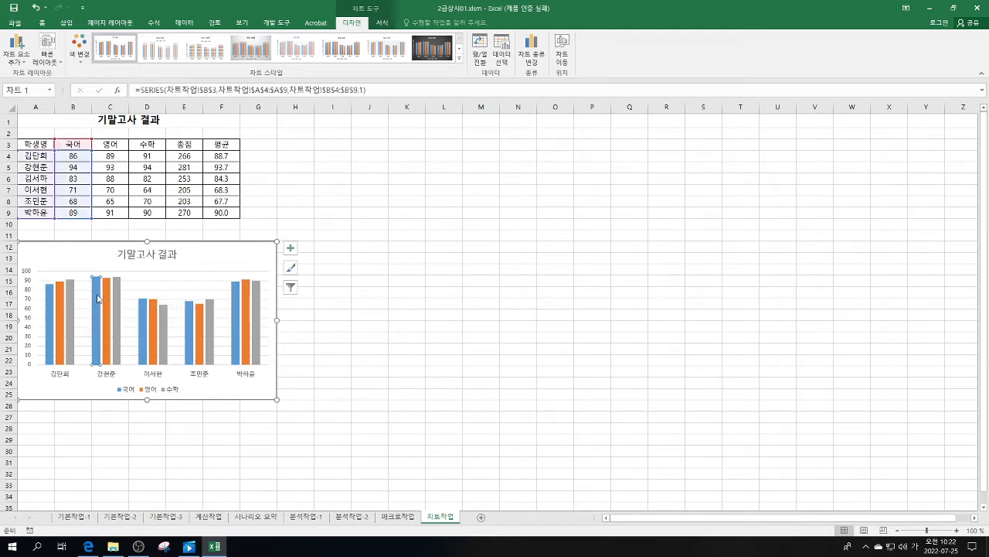
click(109, 296)
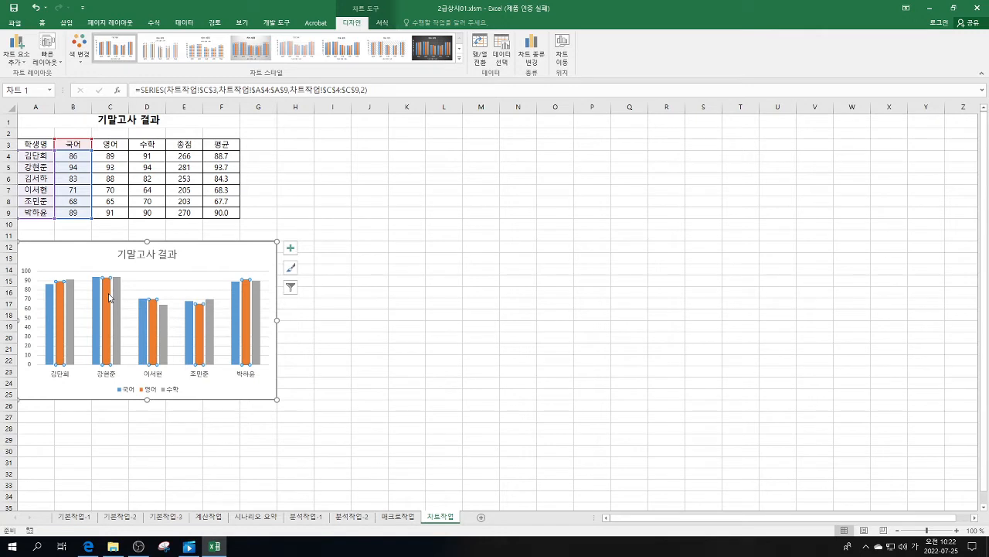
click(97, 296)
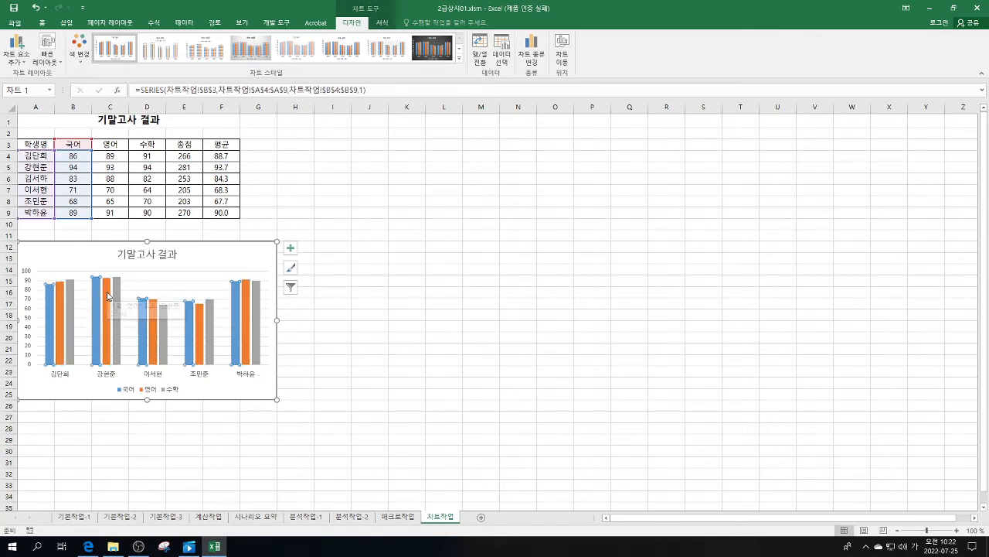
click(111, 297)
click(97, 296)
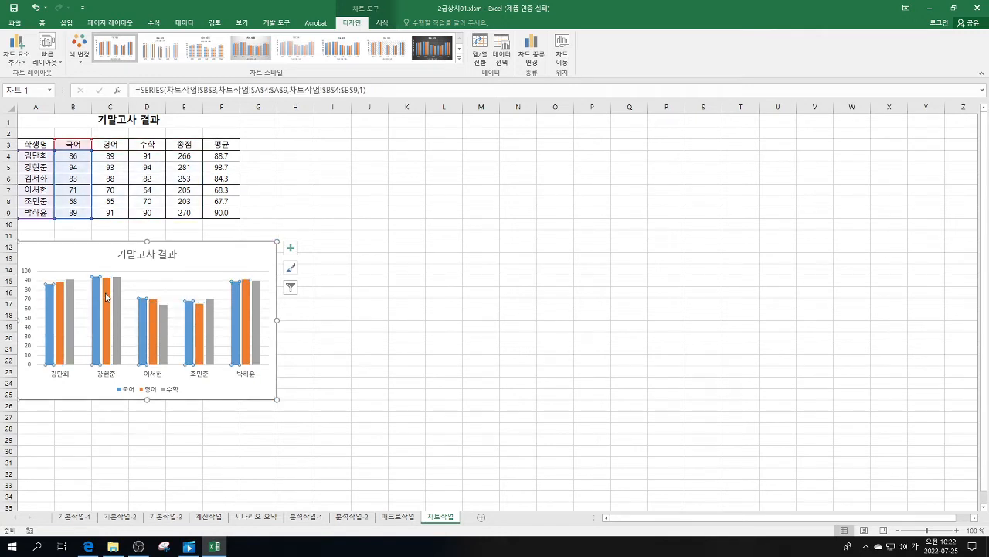
click(105, 297)
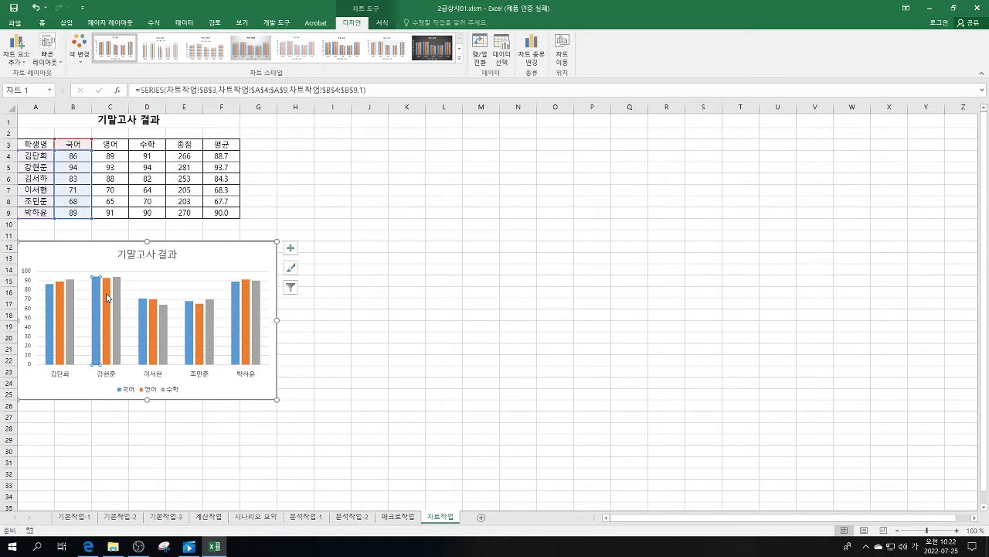
click(107, 297)
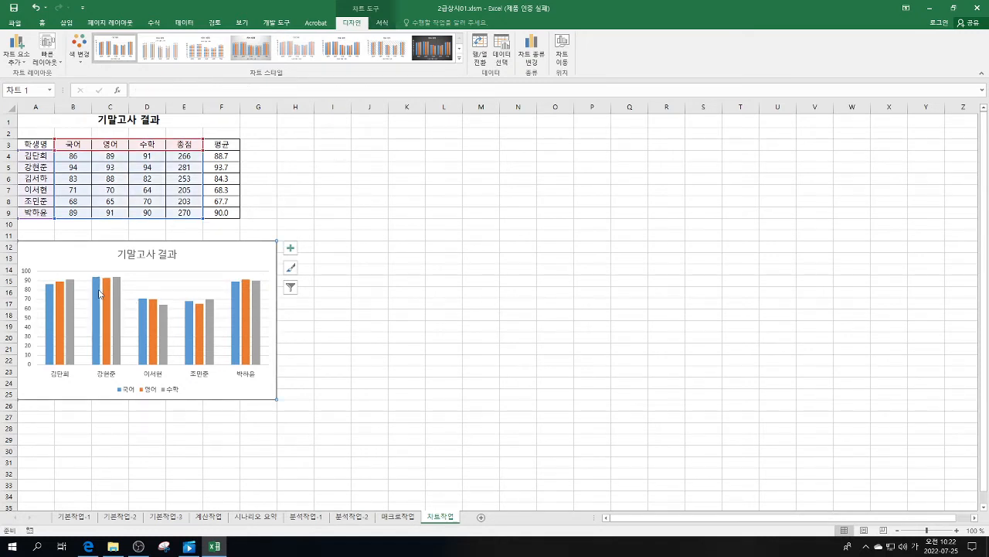
click(99, 294)
click(96, 296)
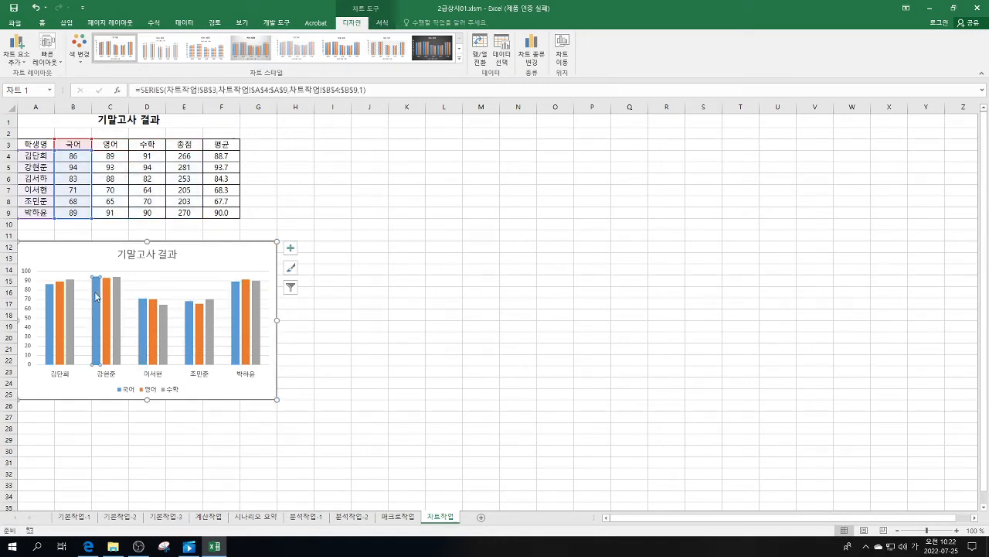
right_click(97, 296)
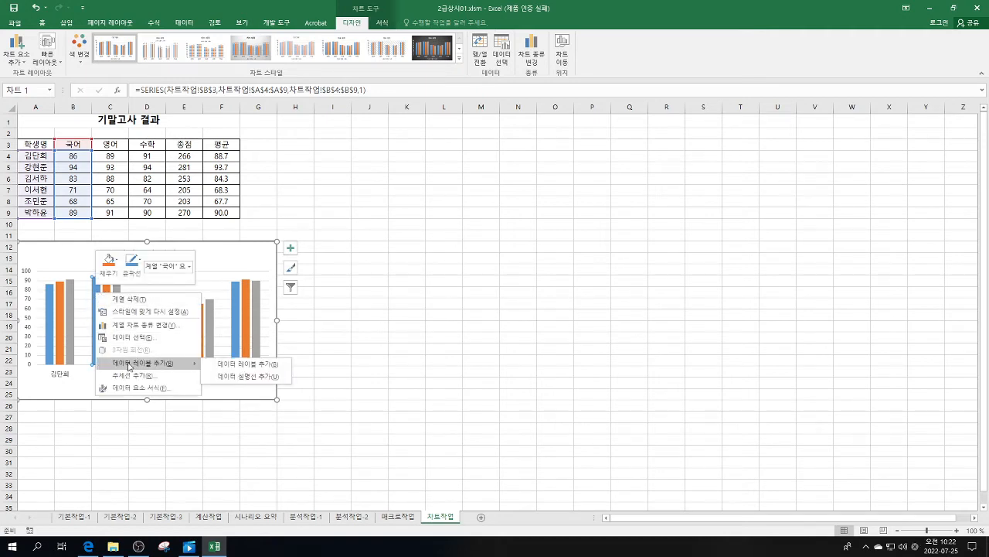
click(147, 363)
Add data labels to only the 영어 and 수학 bars of the row 5 student in the chart.
click(106, 291)
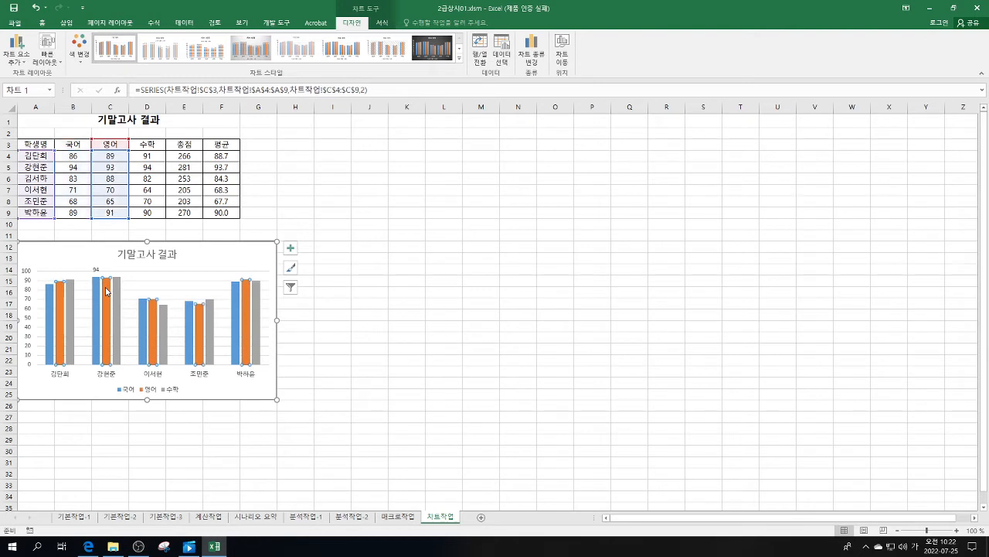
right_click(106, 290)
key(Escape)
click(107, 302)
right_click(106, 302)
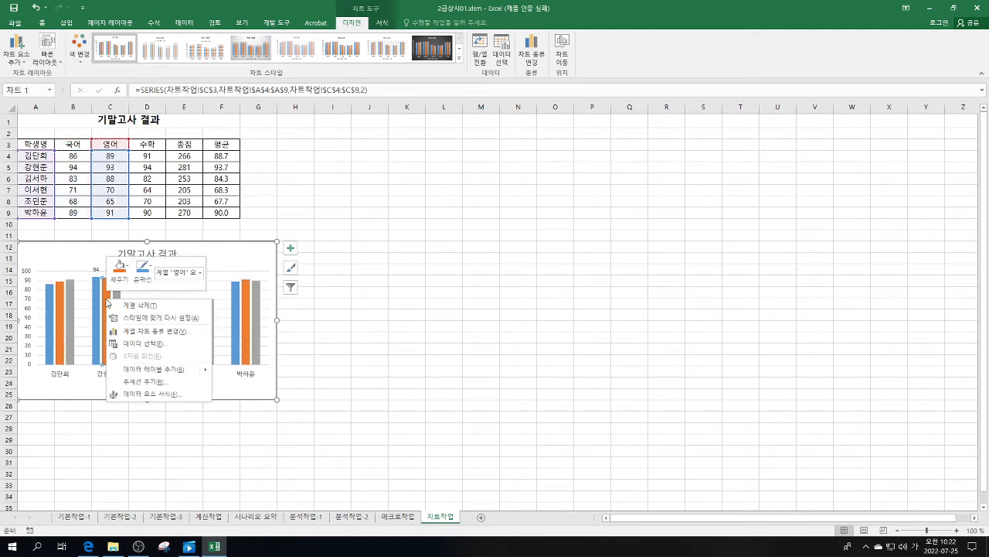
click(177, 370)
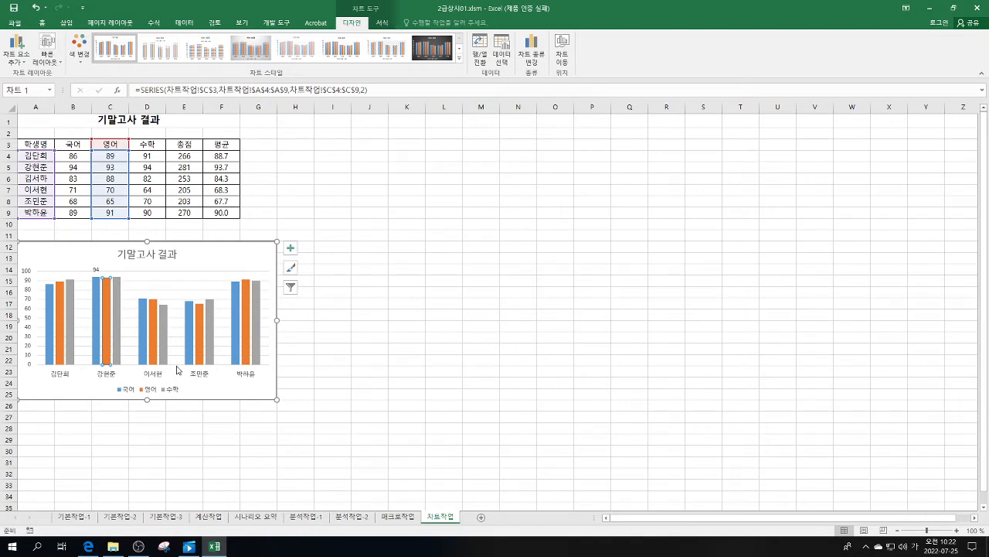
click(117, 295)
click(117, 295)
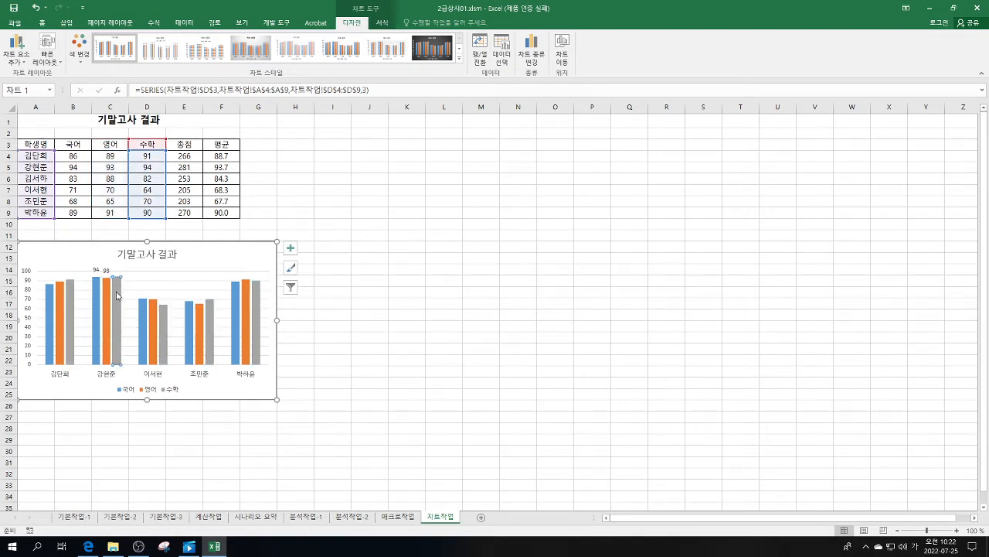
right_click(117, 296)
click(164, 364)
Set the label position of the row 5 student's 국어, 영어 and 수학 data labels to 안쪽 끝에 (inside end).
right_click(99, 270)
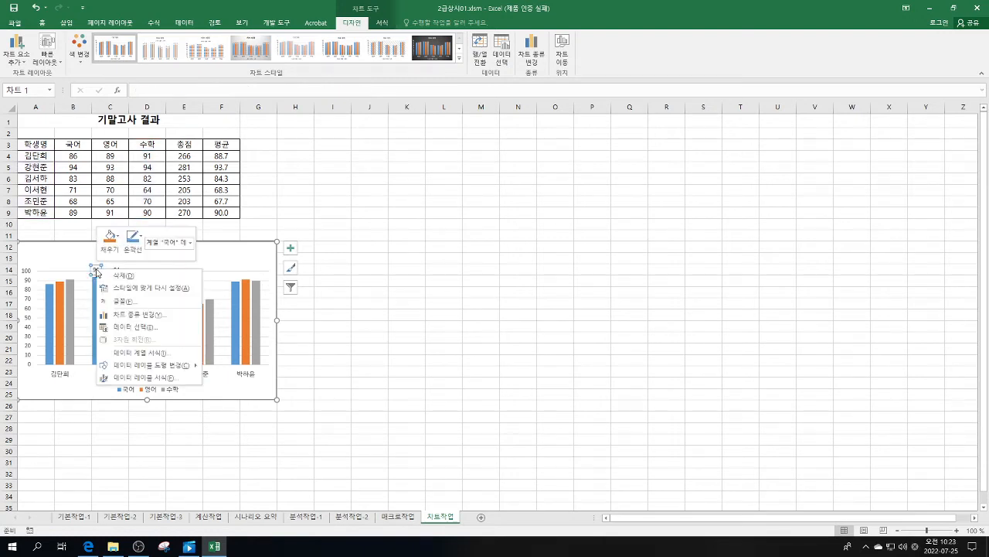
click(147, 377)
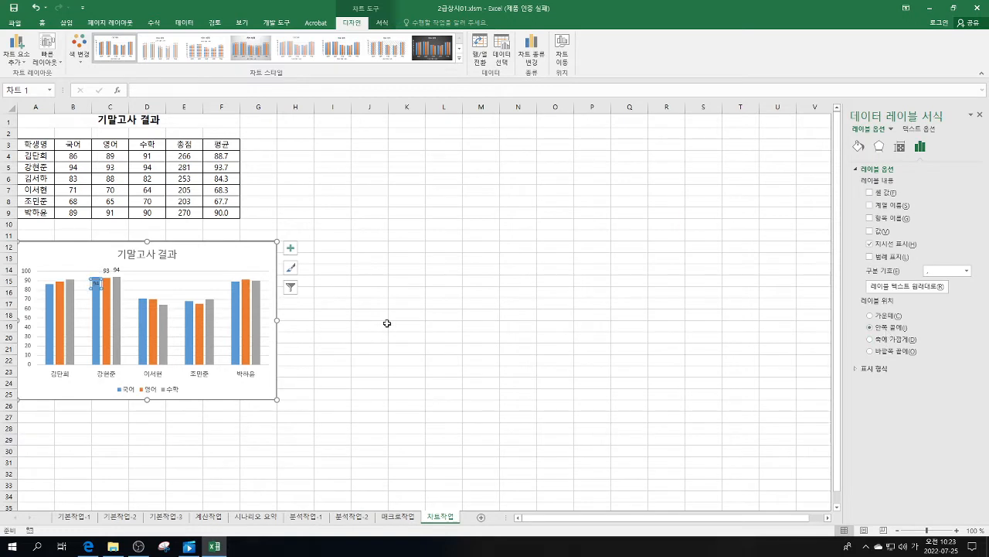
right_click(106, 270)
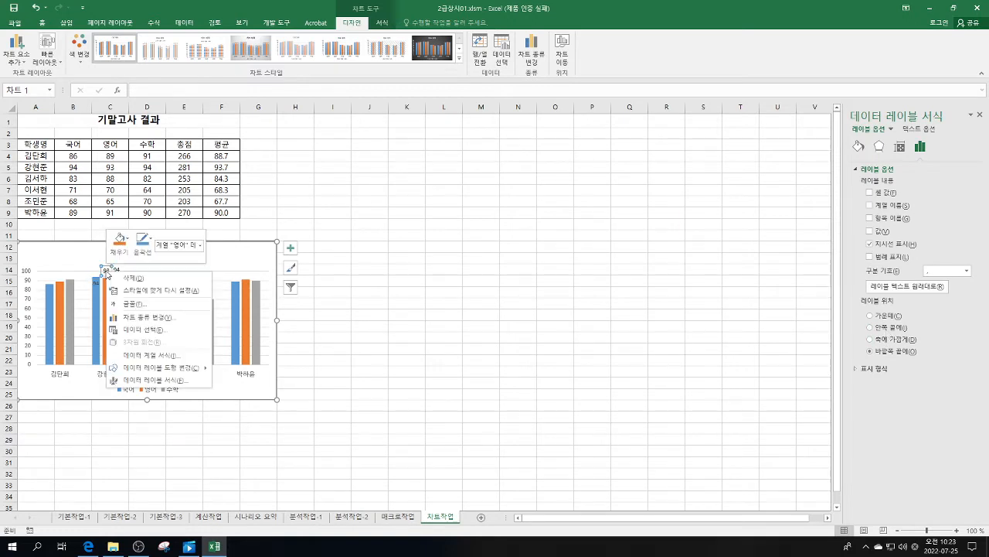
click(899, 332)
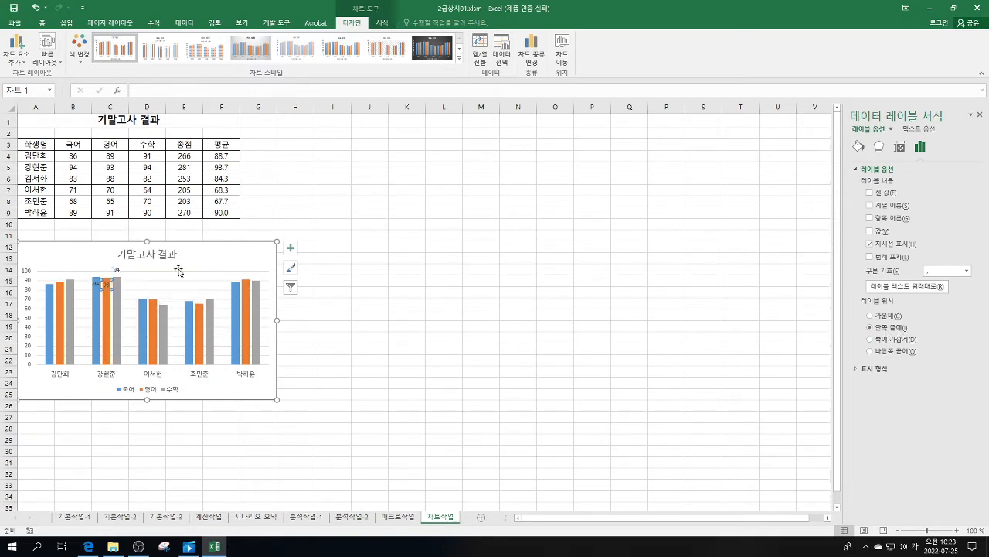
right_click(116, 270)
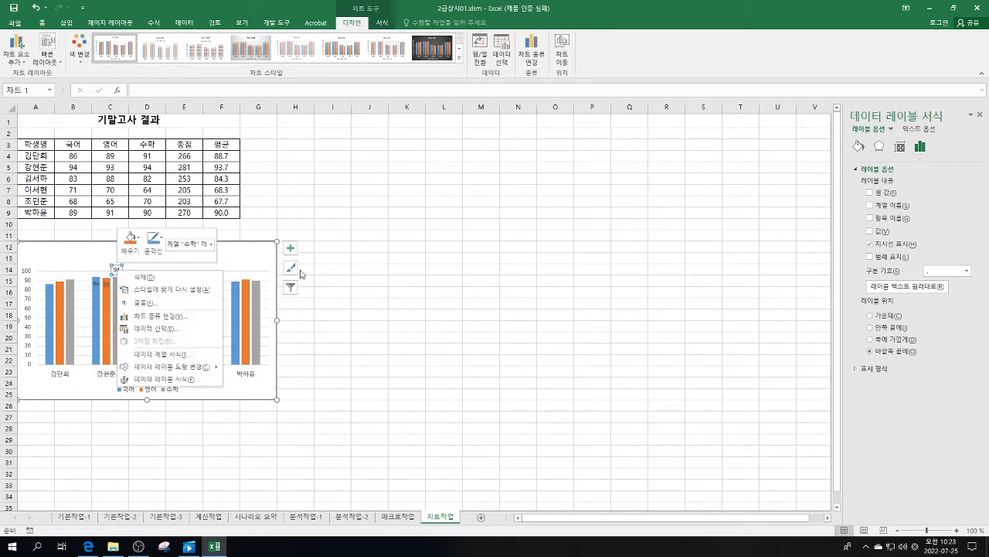
click(897, 329)
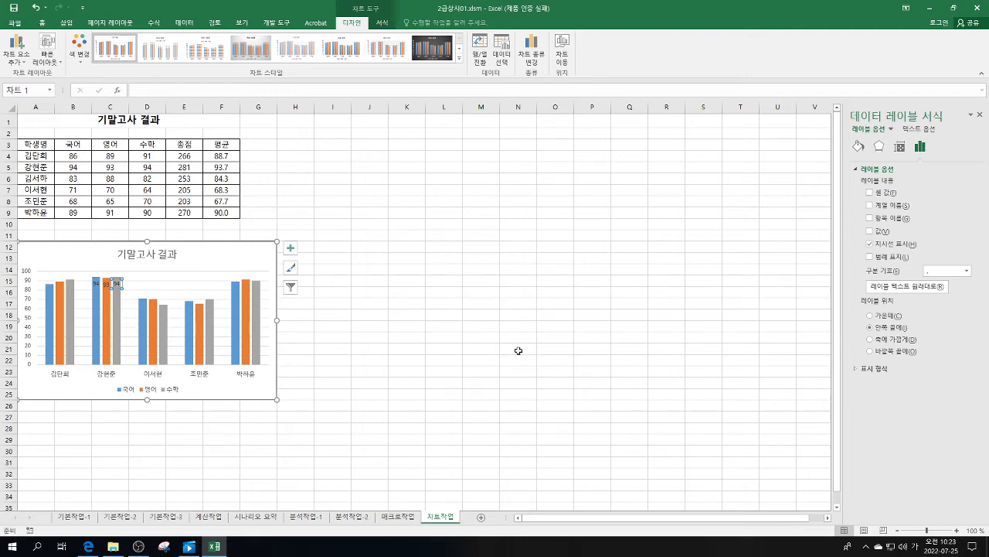
click(495, 331)
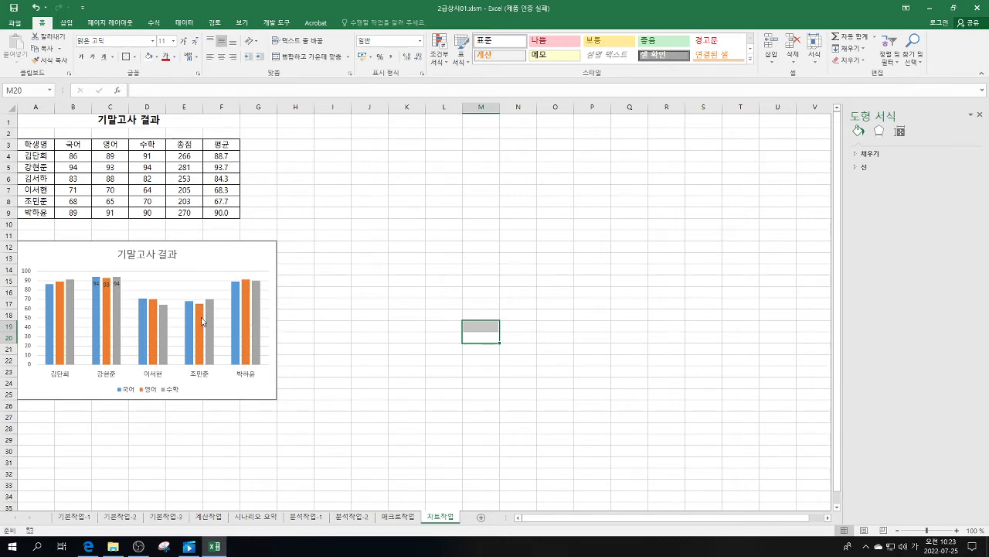
Set the chart's data series overlap (계열 겹치기) to 0% and gap width (간격 너비) to 50%.
right_click(235, 296)
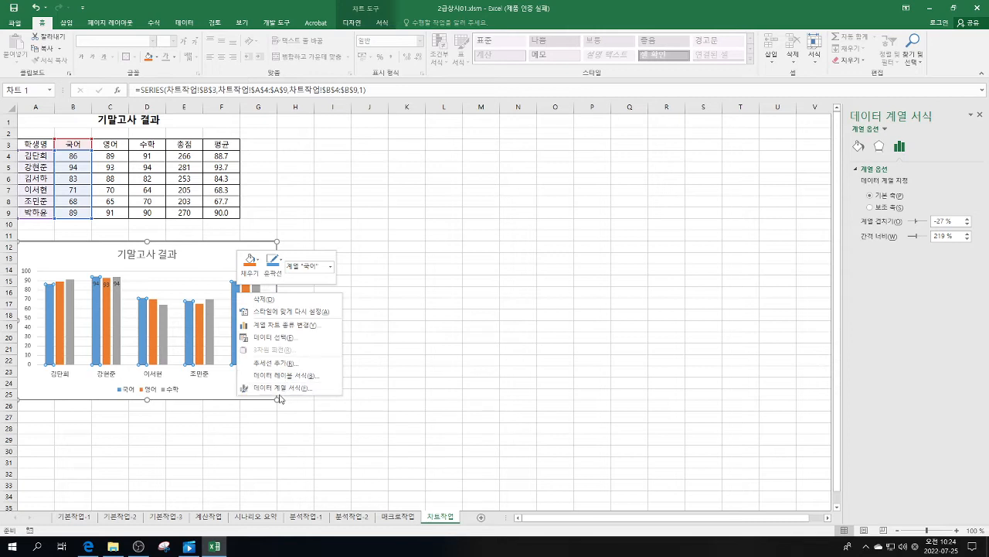
click(278, 389)
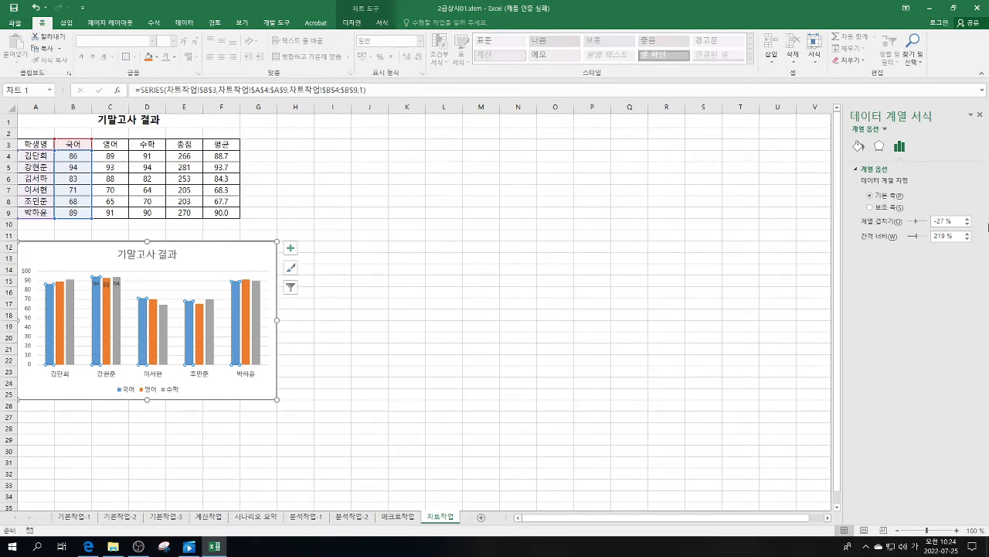
drag(961, 221, 894, 224)
text(0)
click(958, 237)
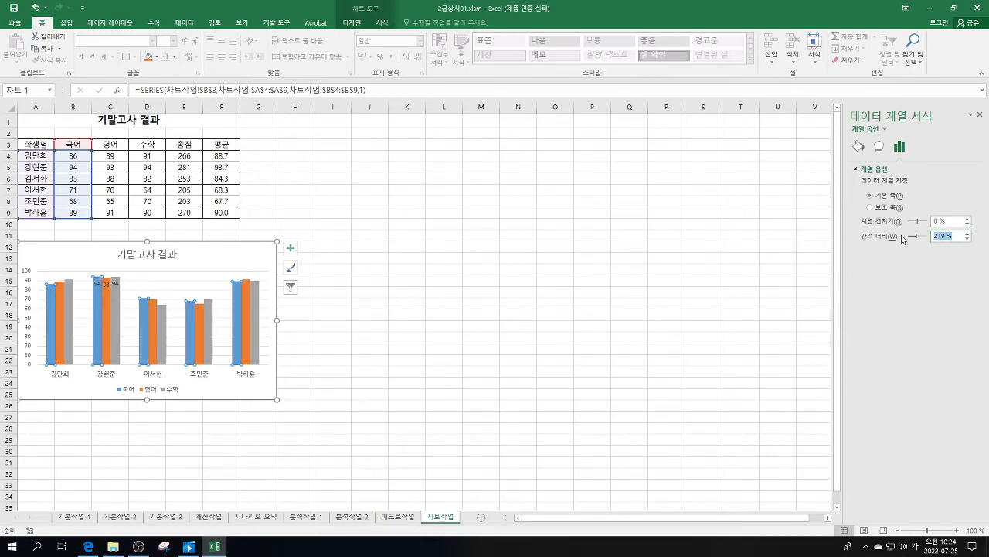
text(50)
key(Return)
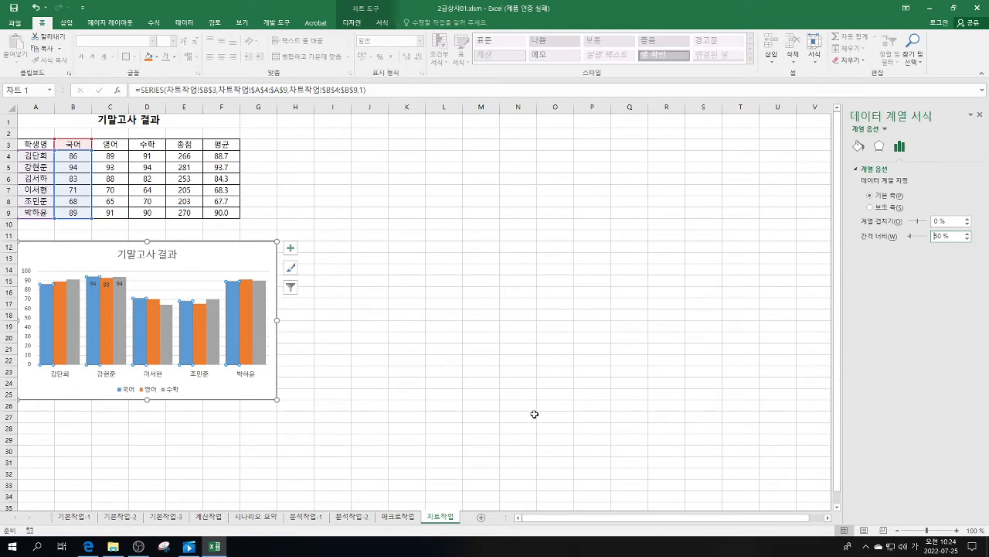
click(377, 369)
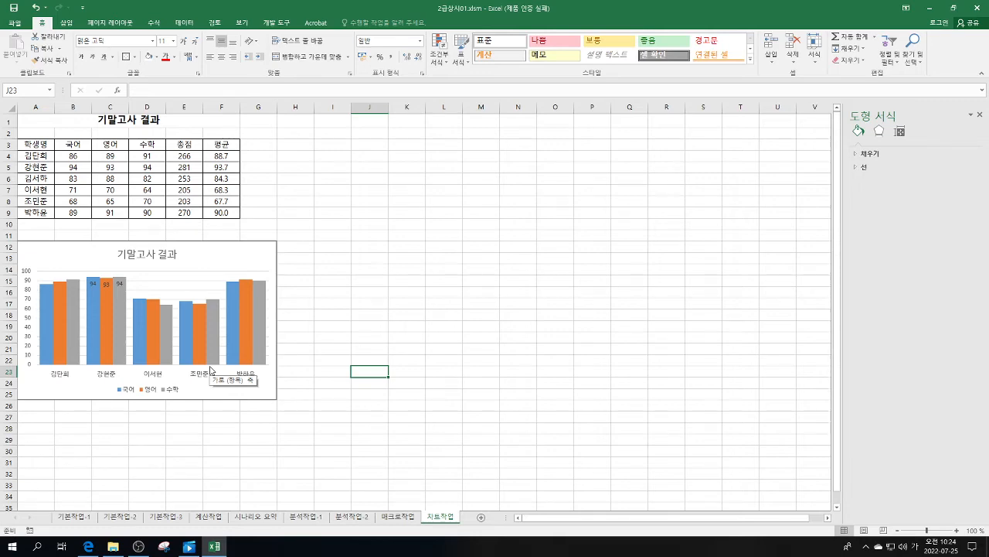
Start a DMAX formula in empty cell M3 of the 계산작업 sheet.
click(217, 517)
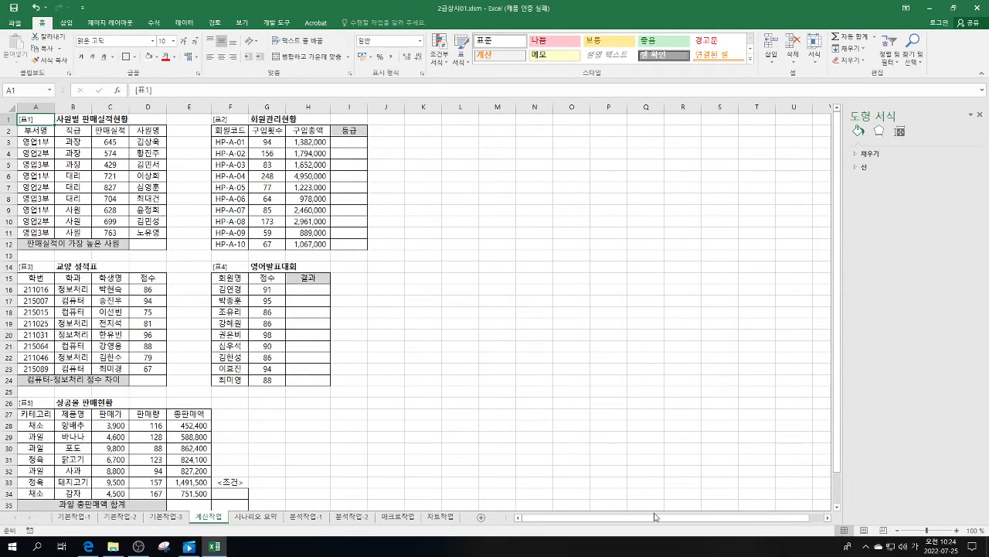
click(145, 242)
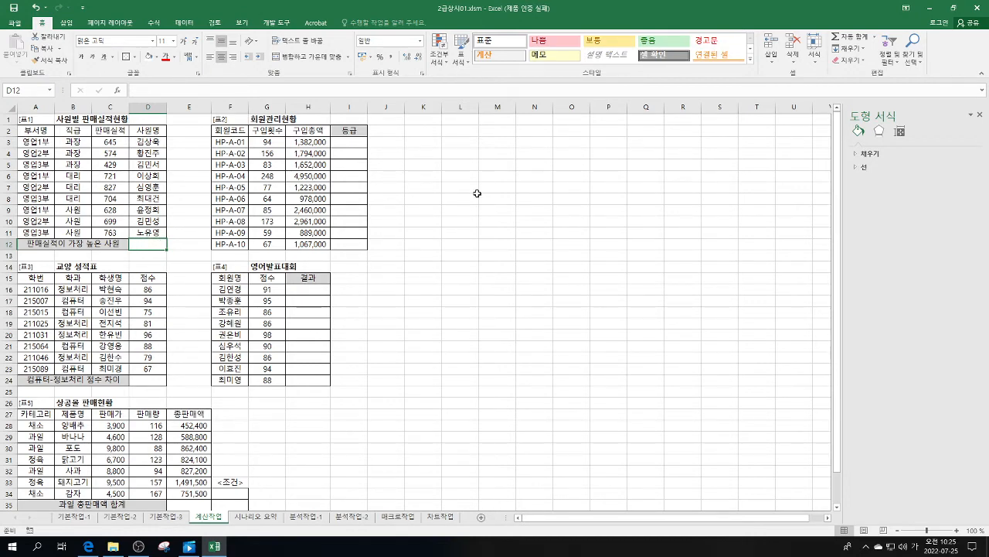
click(498, 143)
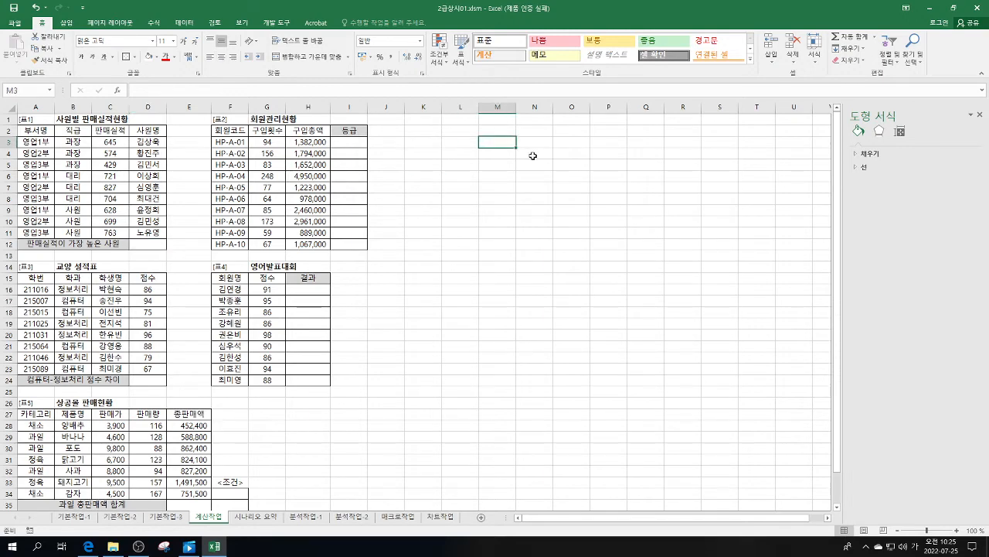
text(=)
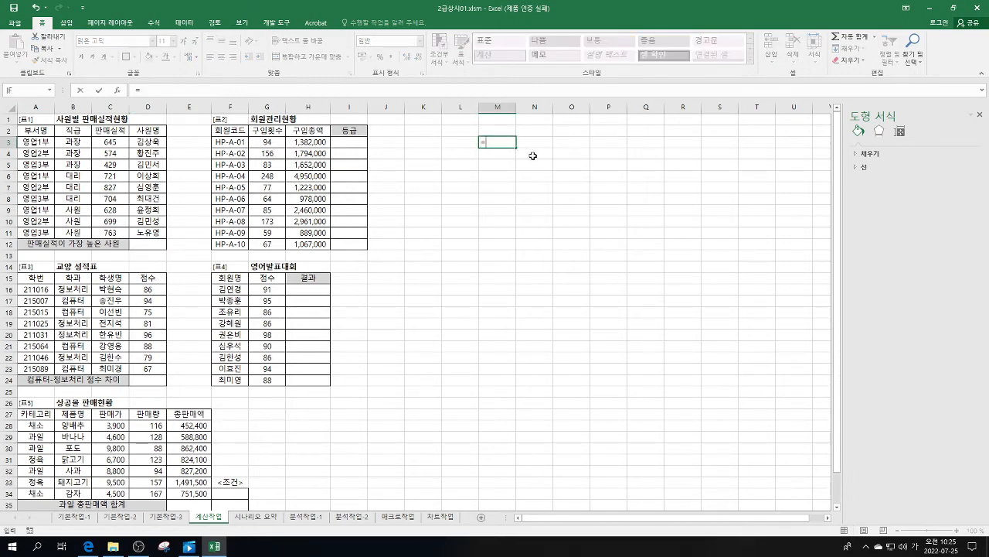
text(dma)
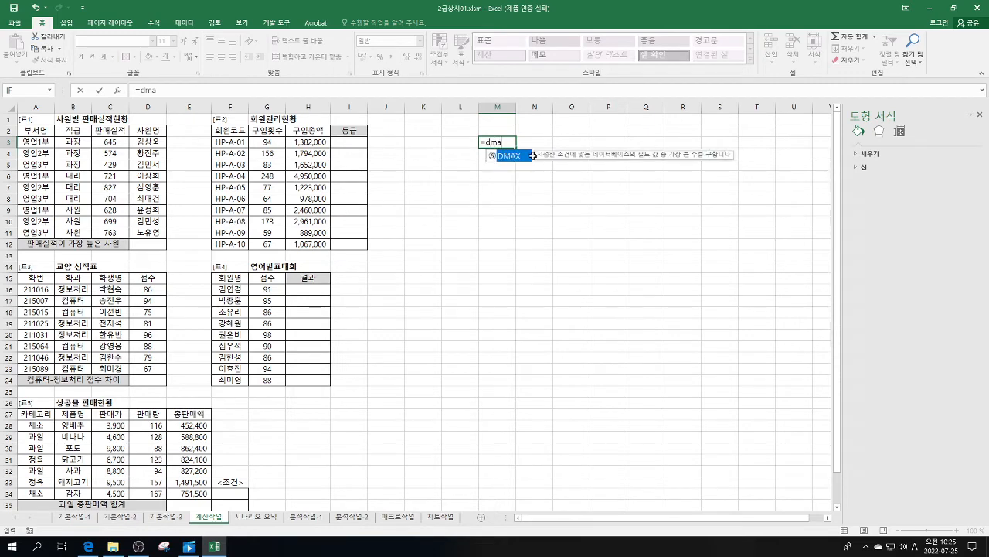
text(x()
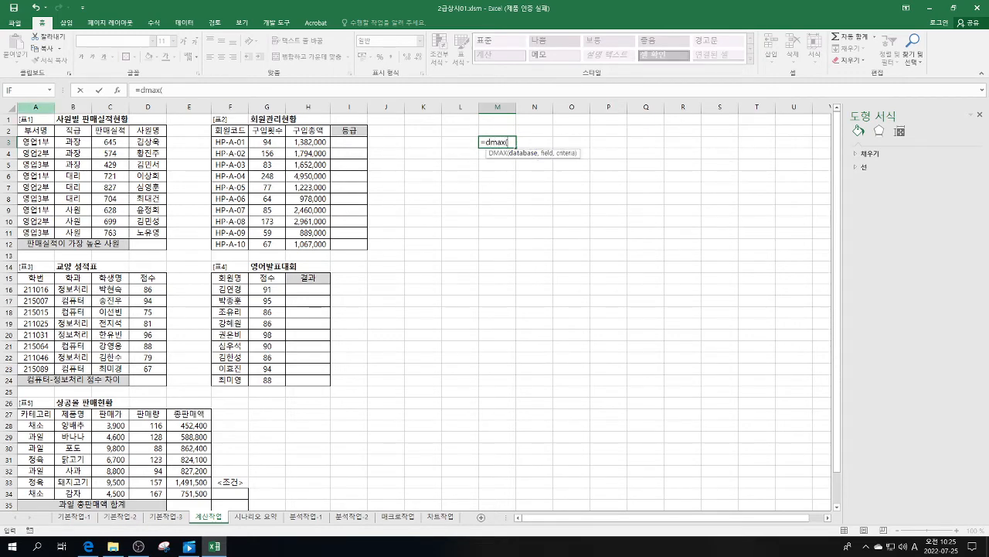
click(120, 92)
drag(410, 51, 407, 144)
drag(39, 132, 134, 229)
key(Tab)
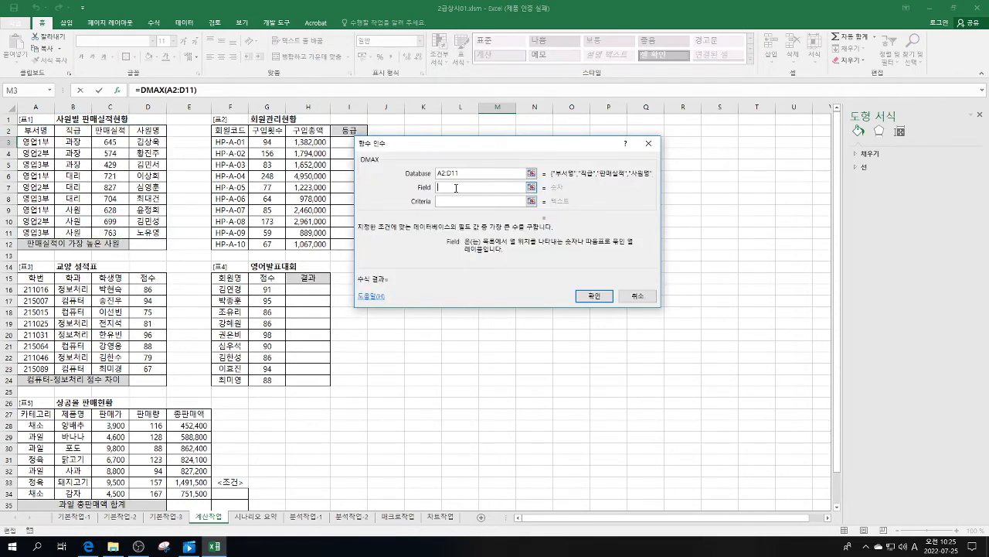
click(153, 132)
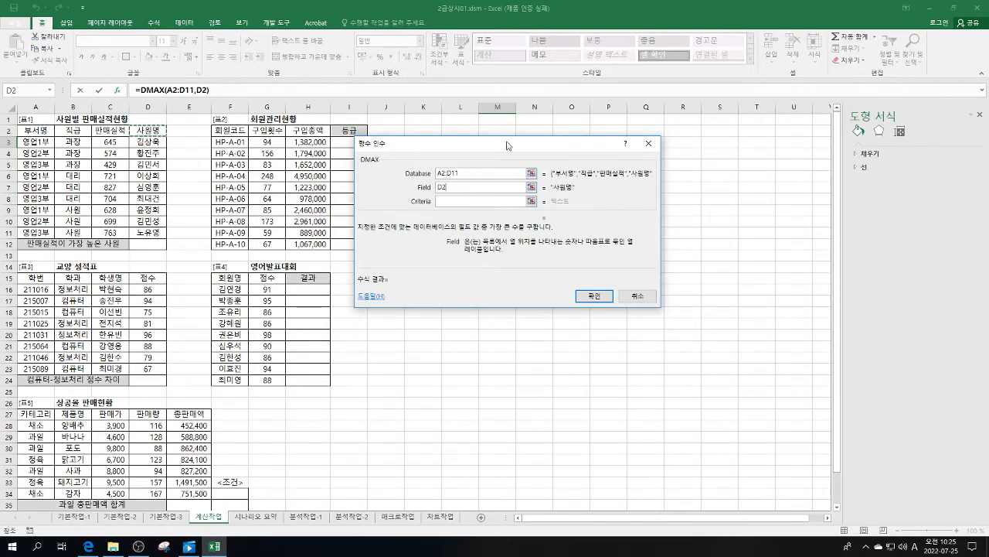
drag(508, 145, 531, 192)
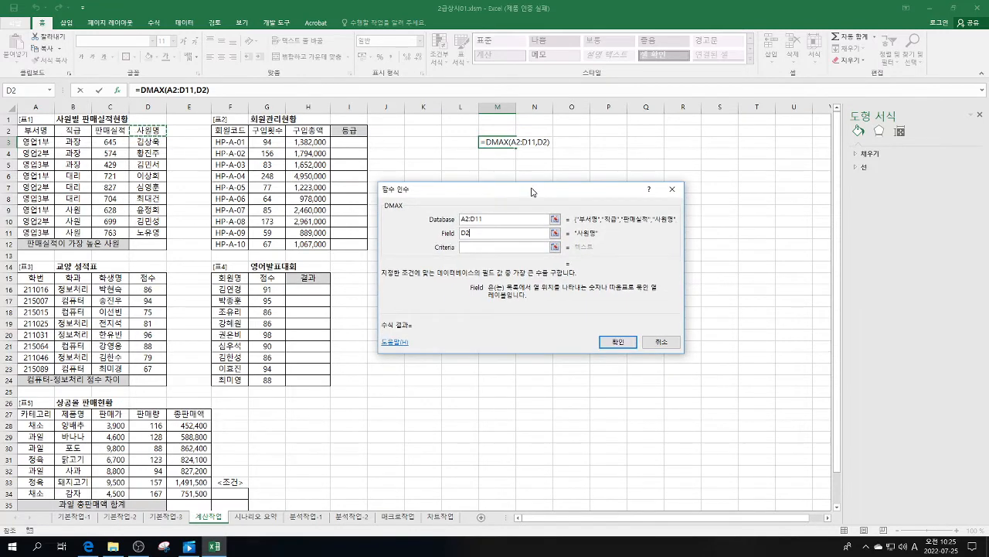
click(475, 247)
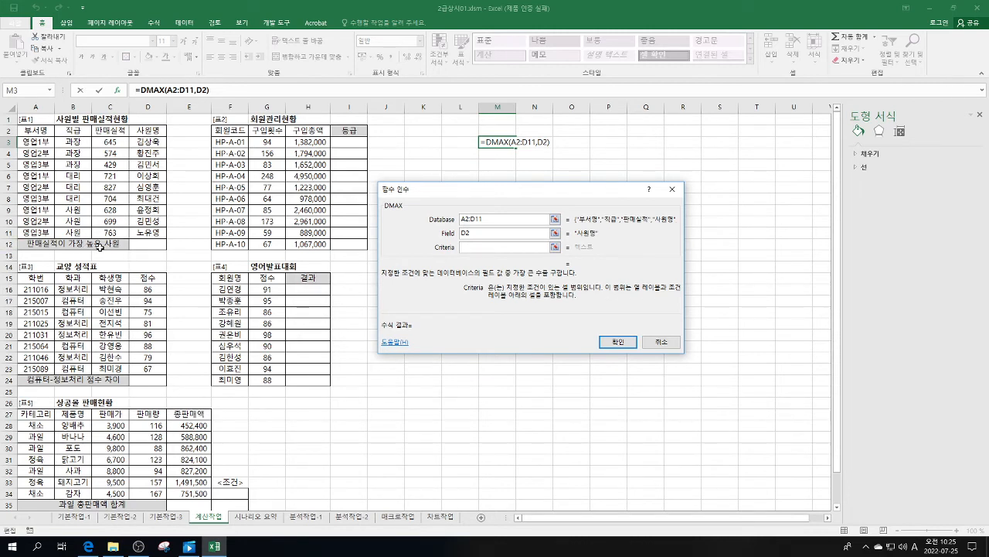
double_click(484, 235)
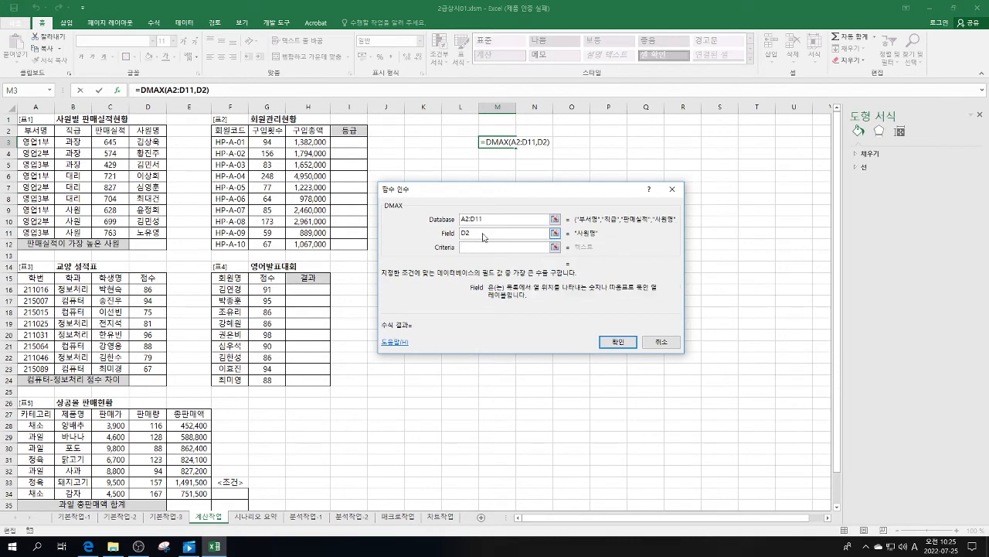
key(BackSpace)
click(105, 131)
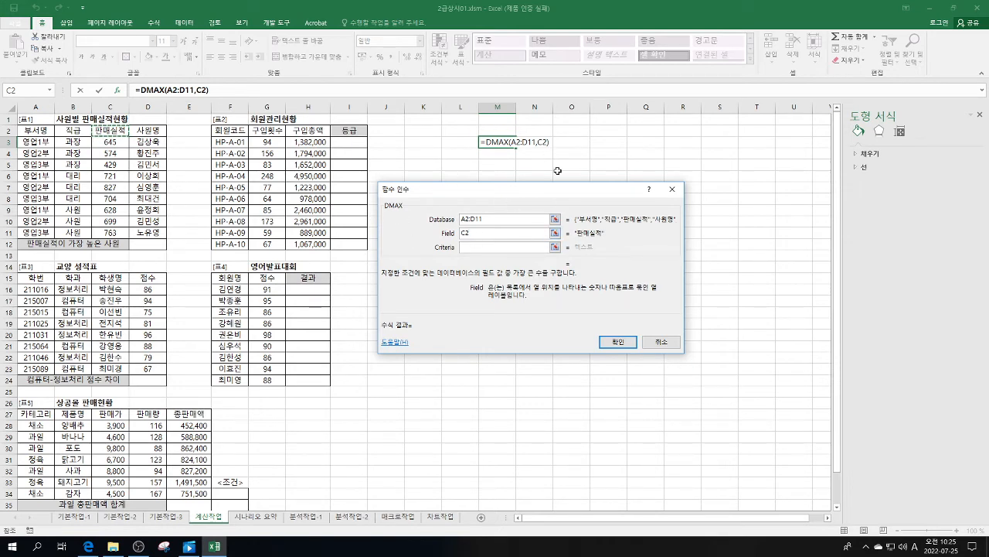
click(672, 194)
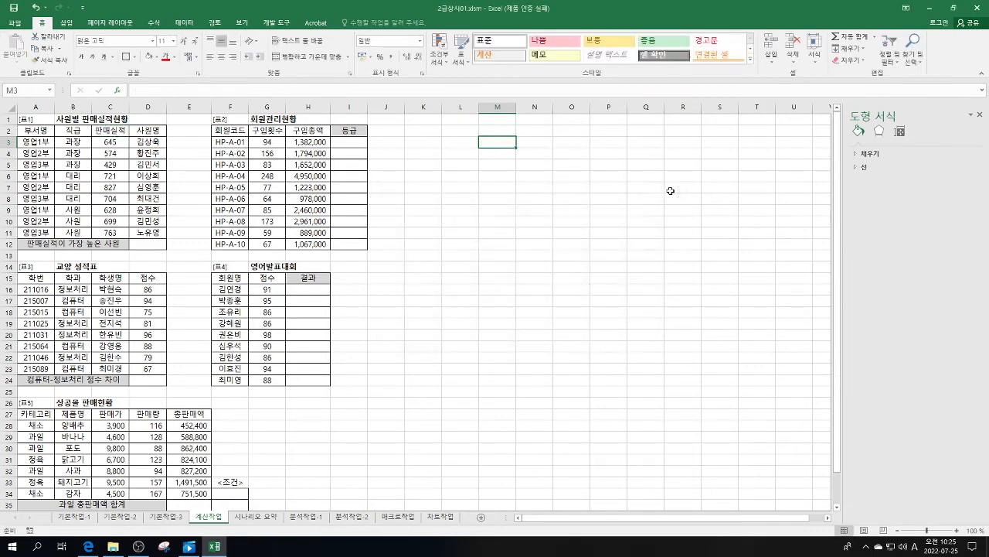
Start a VLOOKUP formula in D12 with DMAX(A2:D11,3,A2:A3) as its lookup value.
click(142, 244)
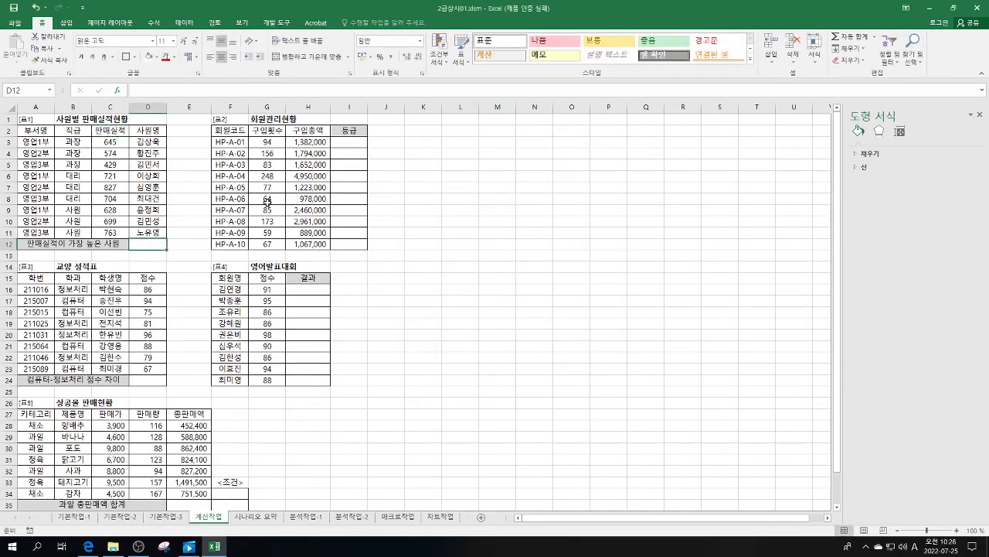
text(=v)
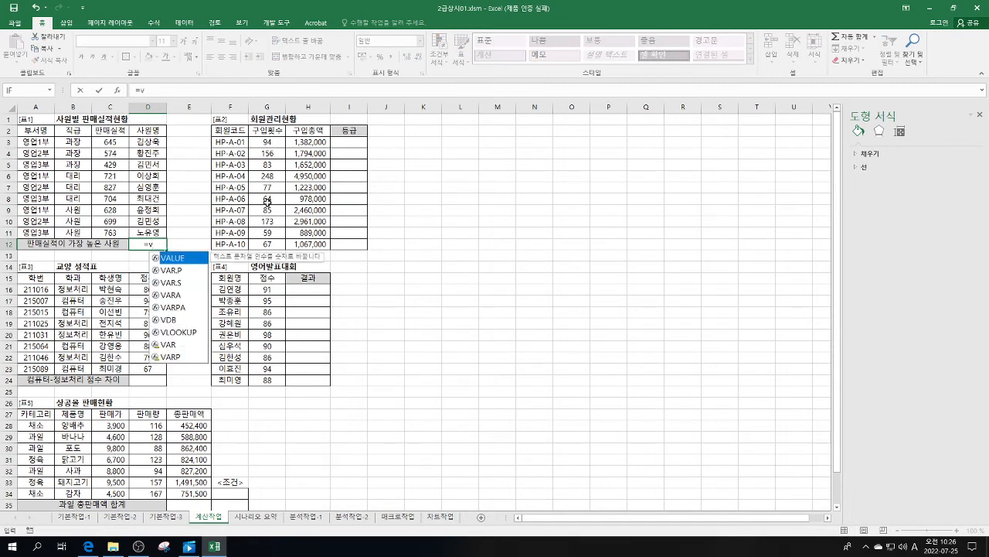
text(l)
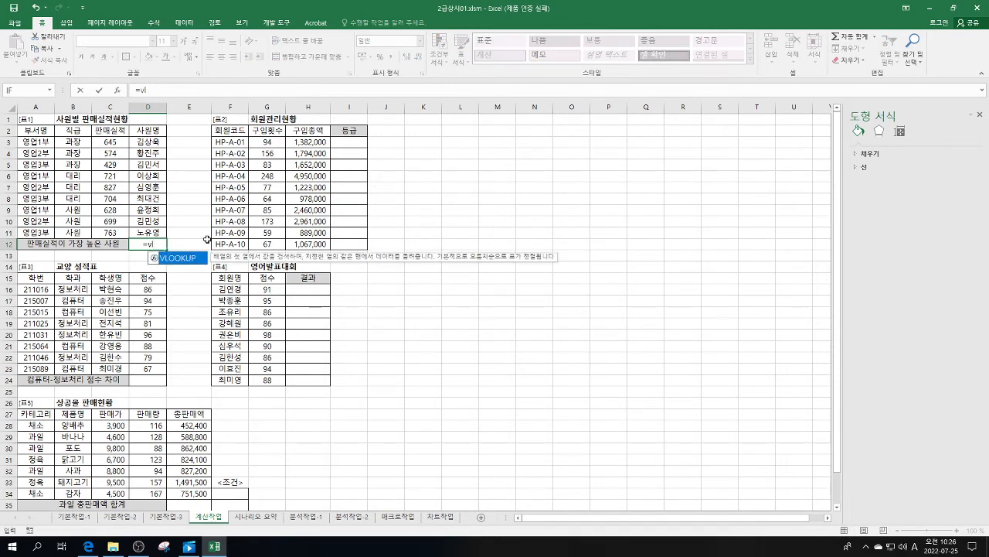
double_click(186, 263)
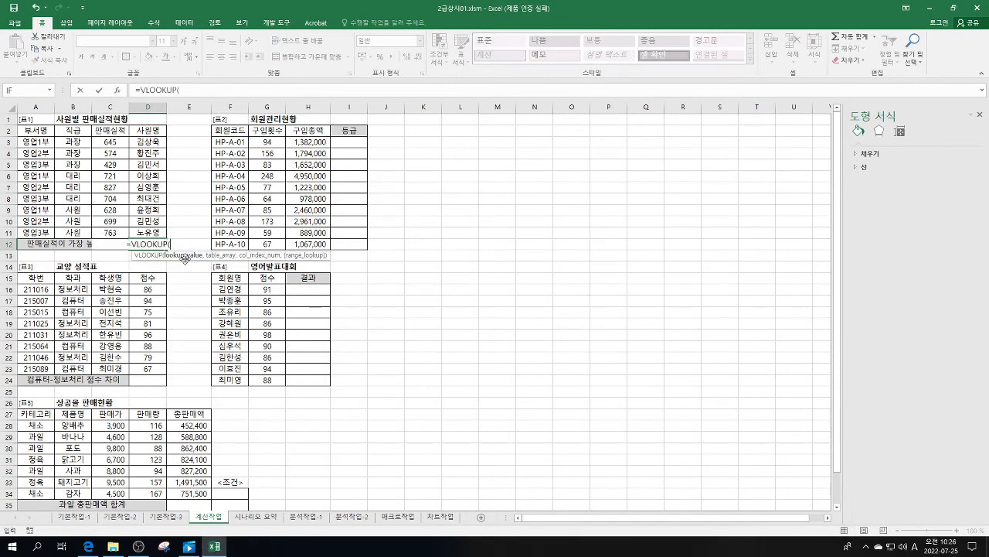
click(122, 92)
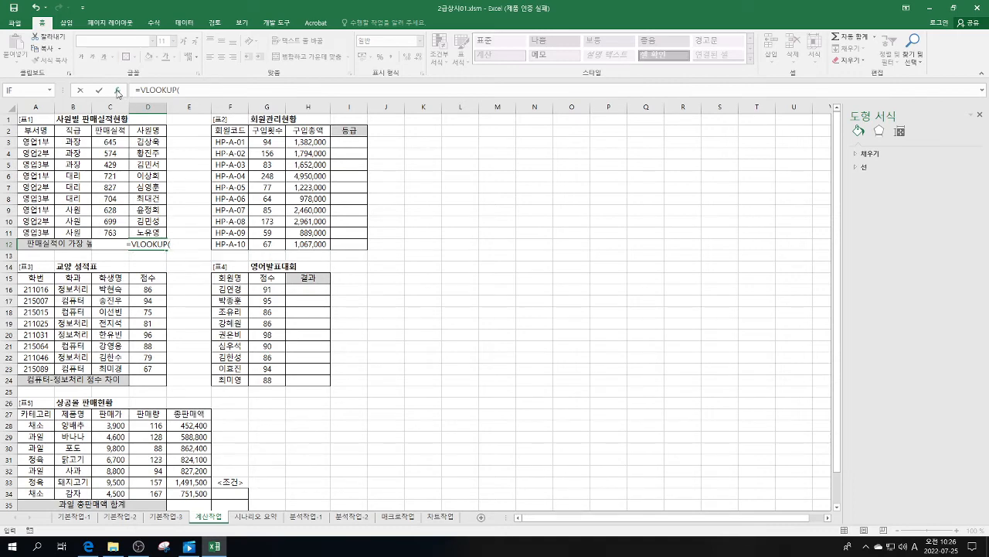
text(dmax()
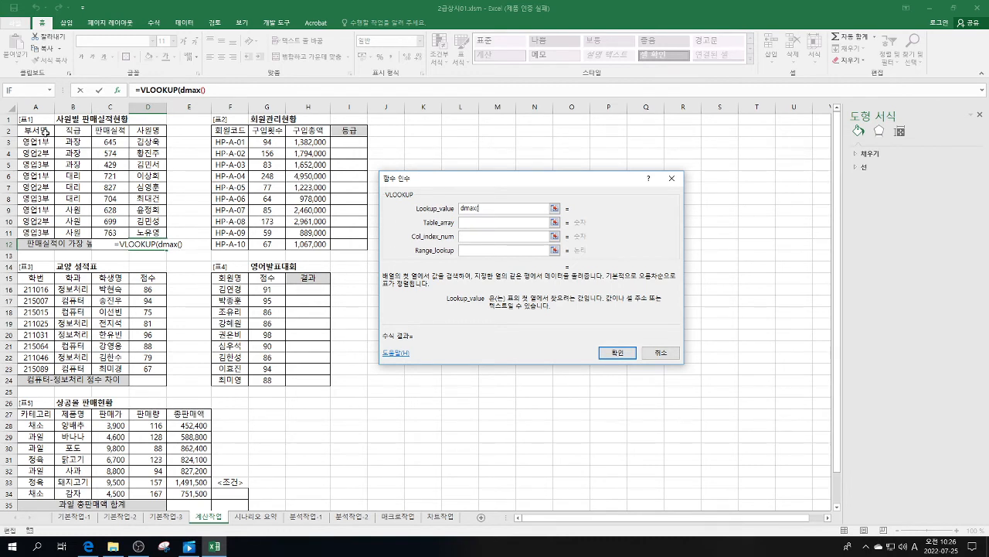
drag(25, 131, 151, 232)
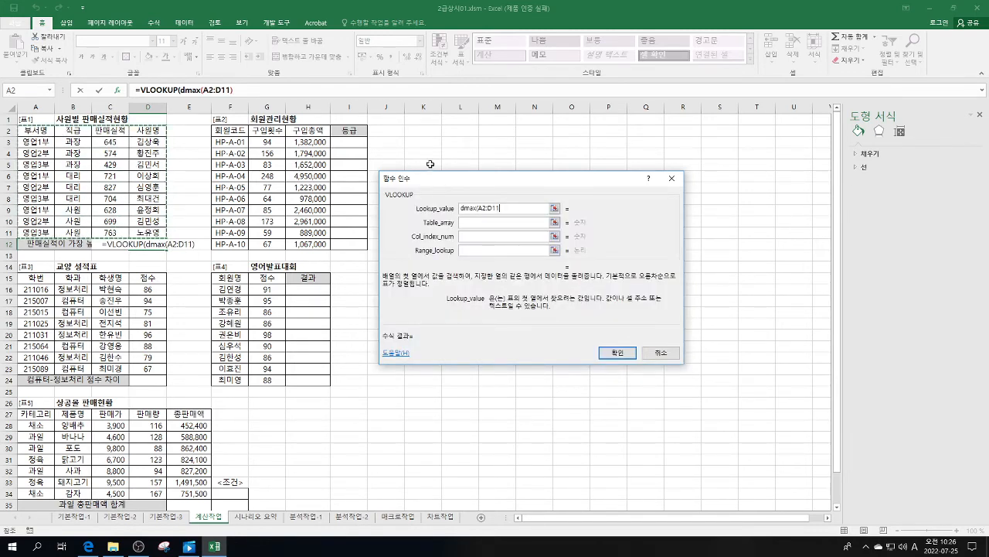
text(,3))
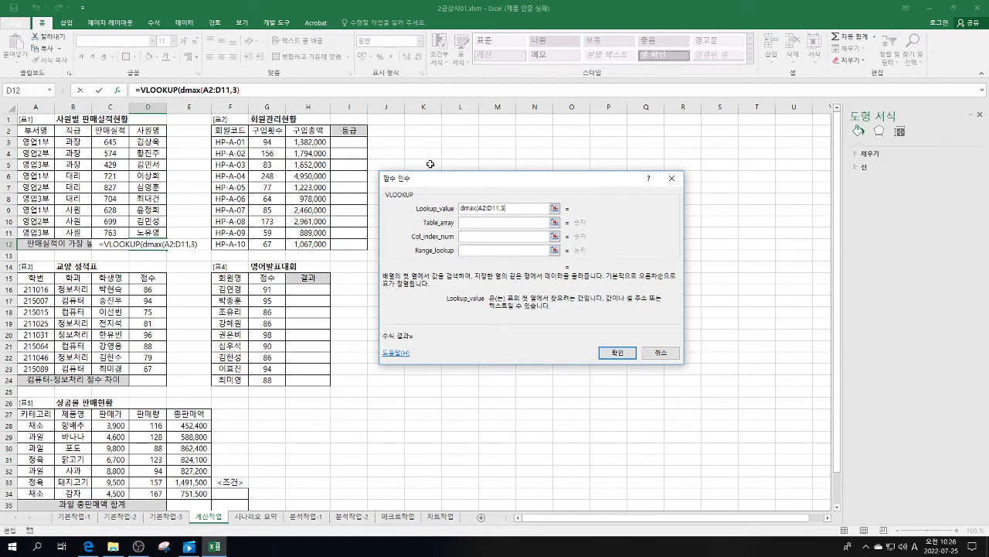
text(,)
click(29, 134)
drag(29, 133, 29, 145)
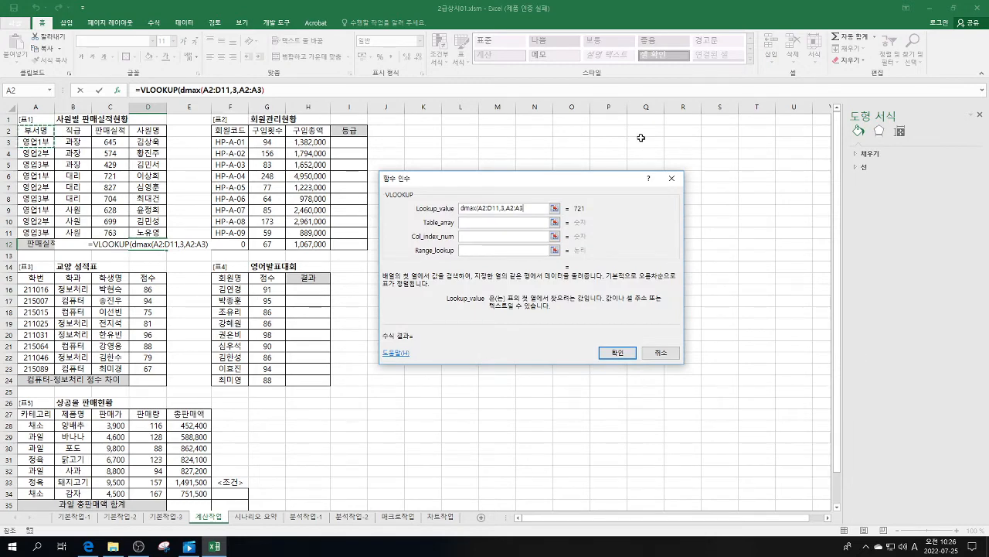
text())
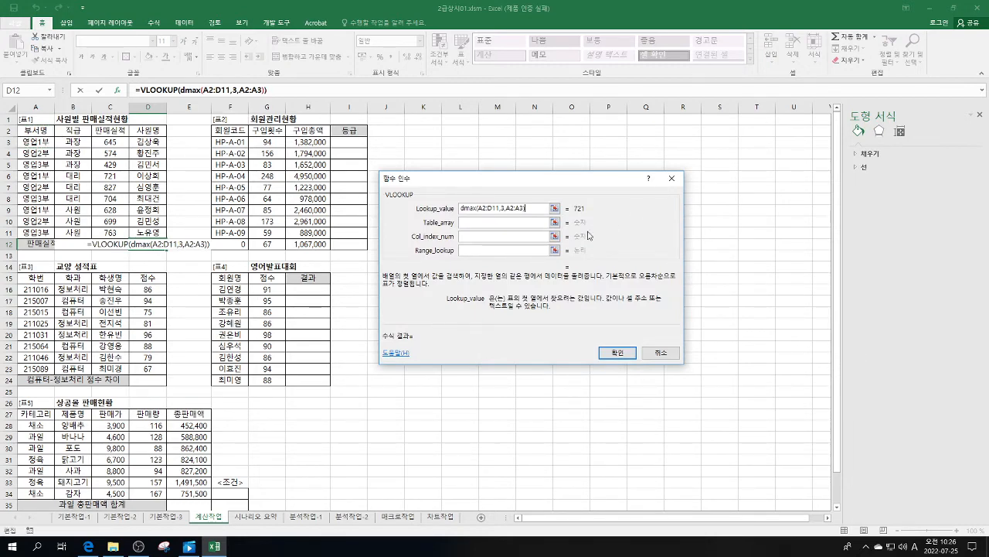
Complete the VLOOKUP in D12 with table range C3:D11, column index 2 and range lookup 0.
click(467, 222)
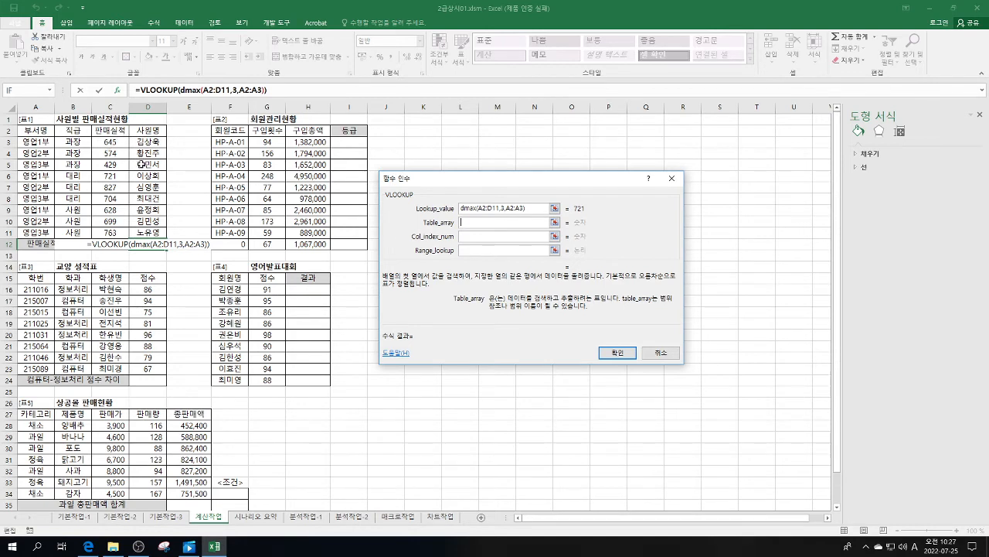
drag(112, 143, 149, 233)
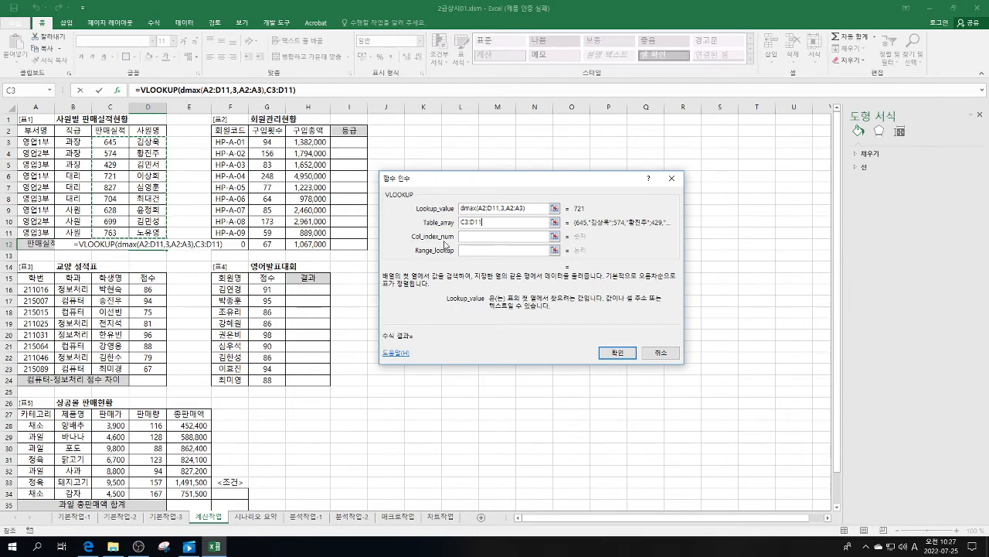
click(474, 237)
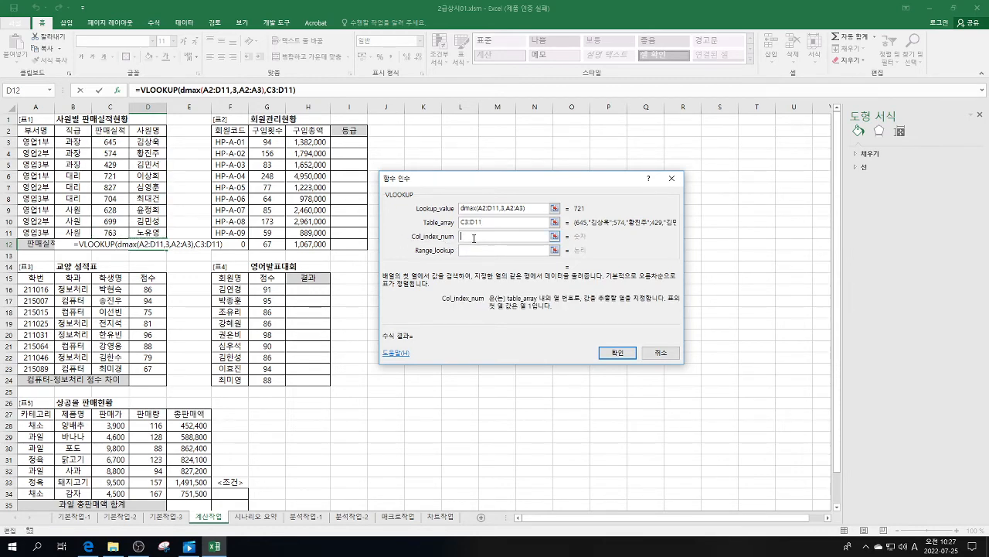
text(2)
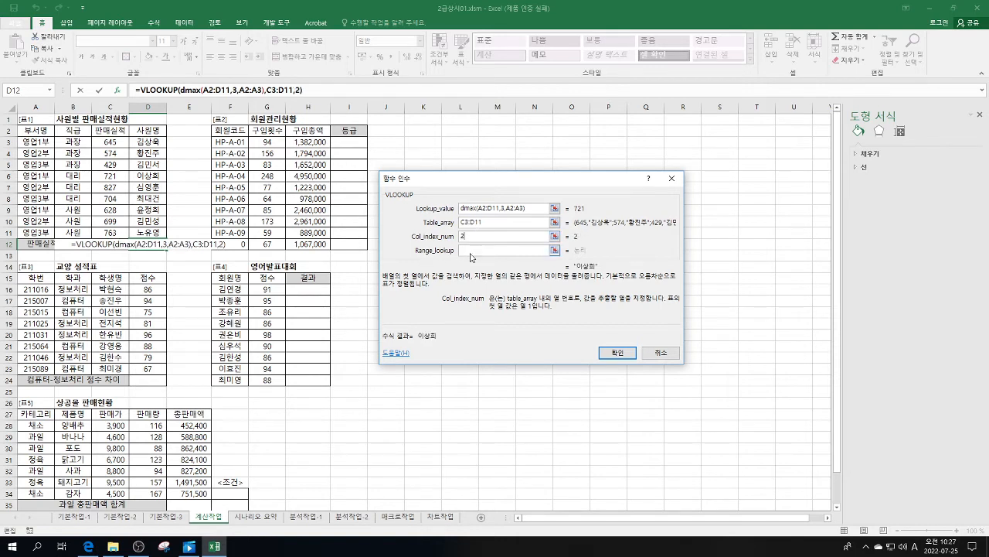
click(470, 252)
text(0)
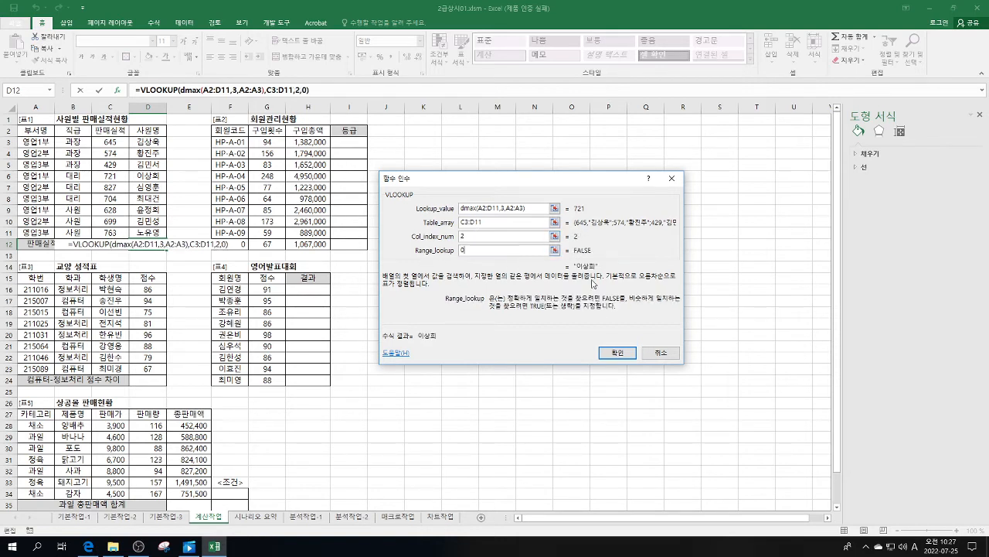
click(617, 352)
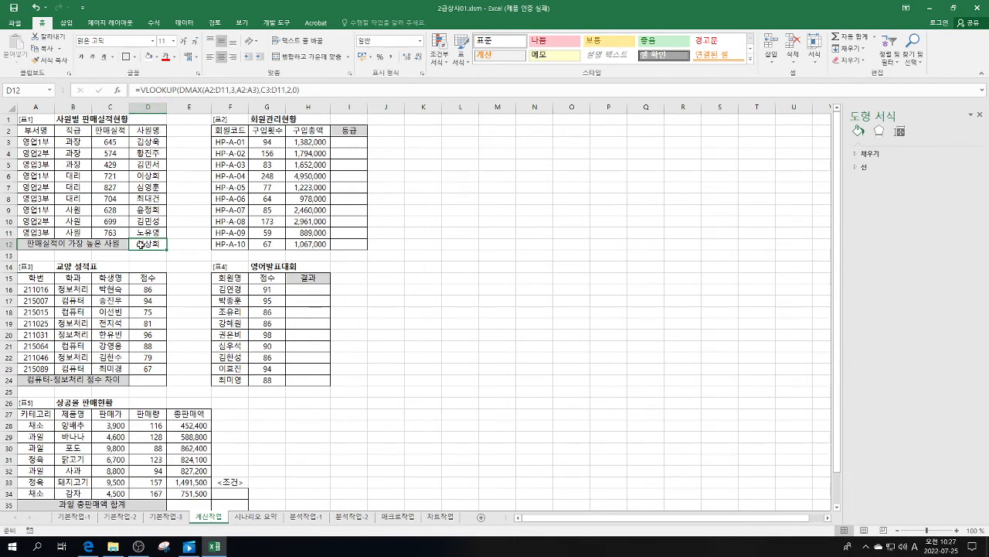
click(455, 280)
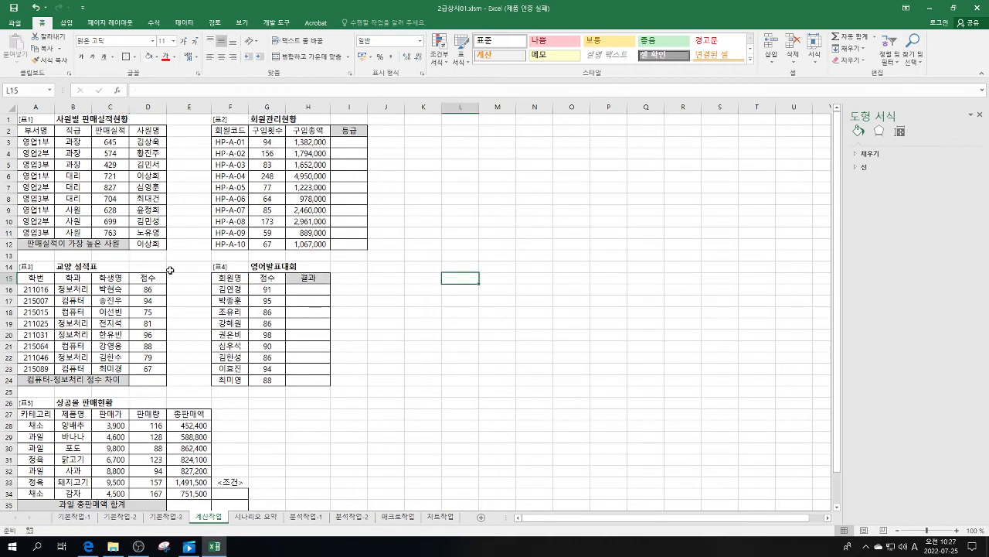
click(150, 245)
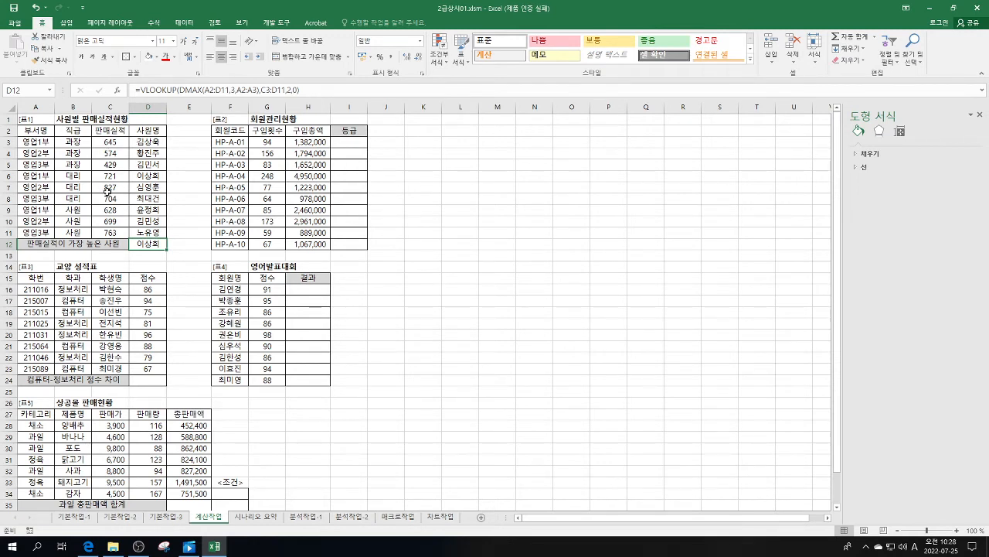
click(574, 232)
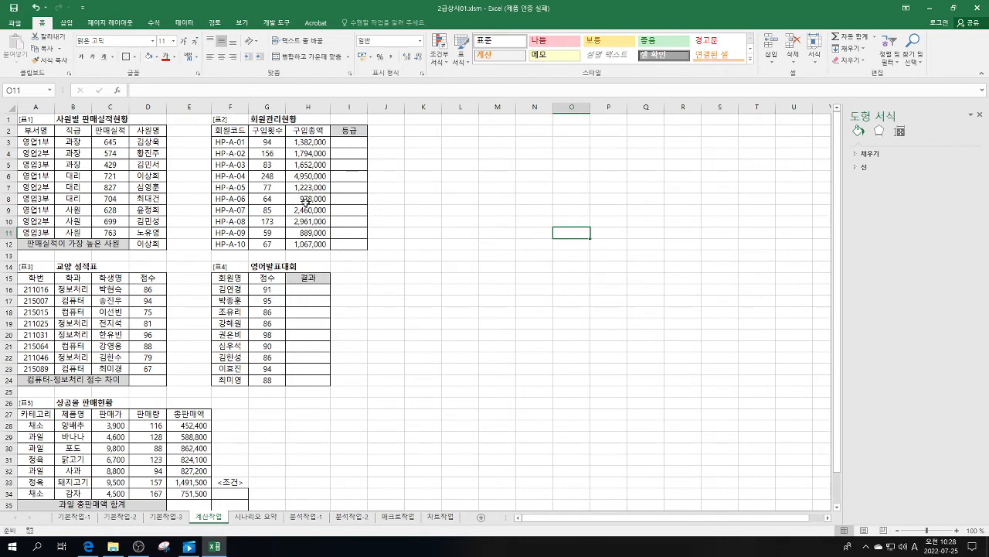
Start an IF formula in I3 whose logical test opens an OR function with the condition G3>=150.
click(342, 144)
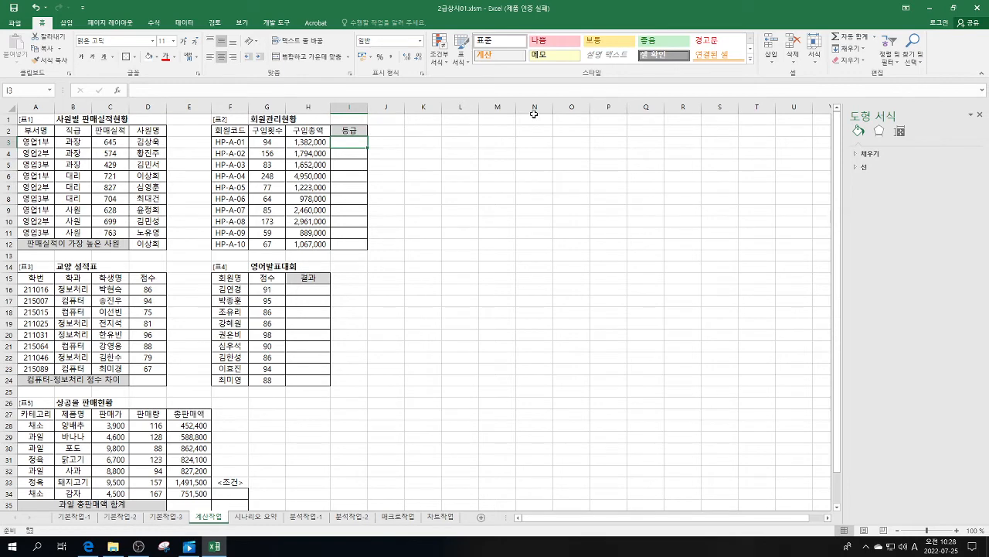
text(=if()
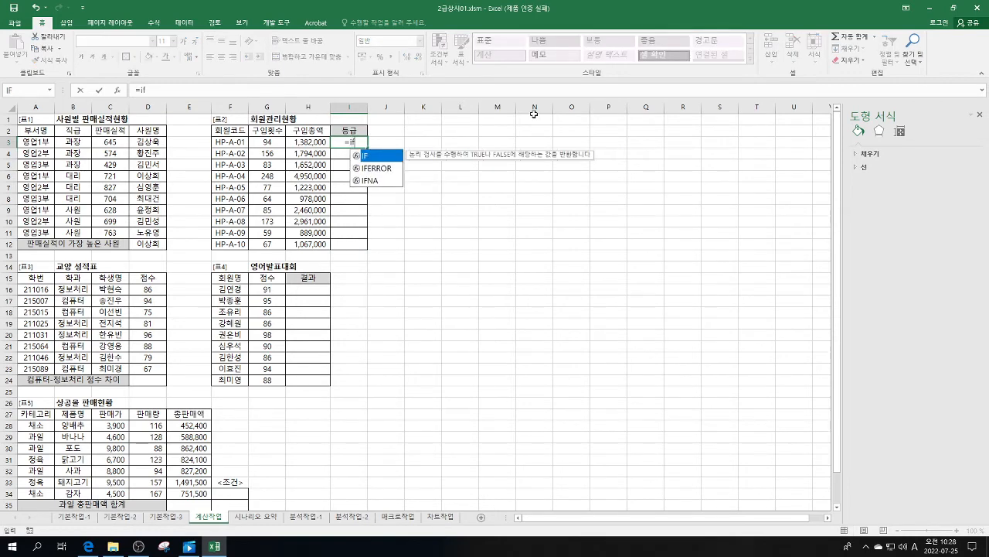
click(118, 90)
drag(514, 192, 514, 143)
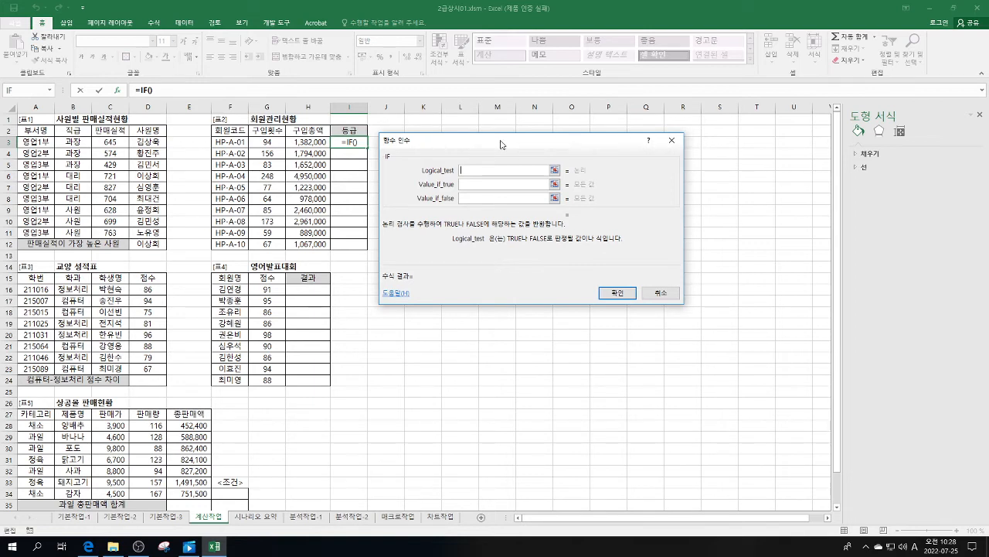
text(or()
click(263, 143)
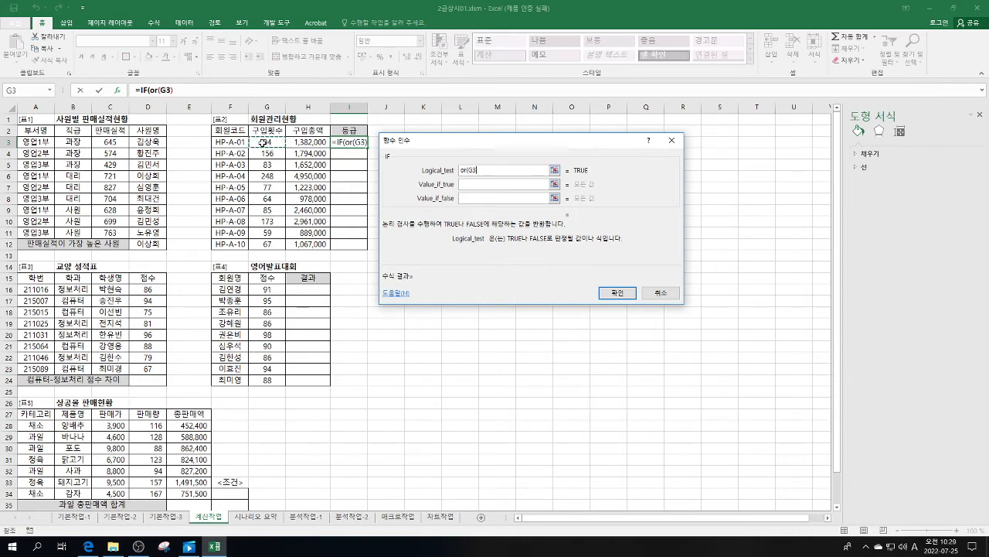
text(>)
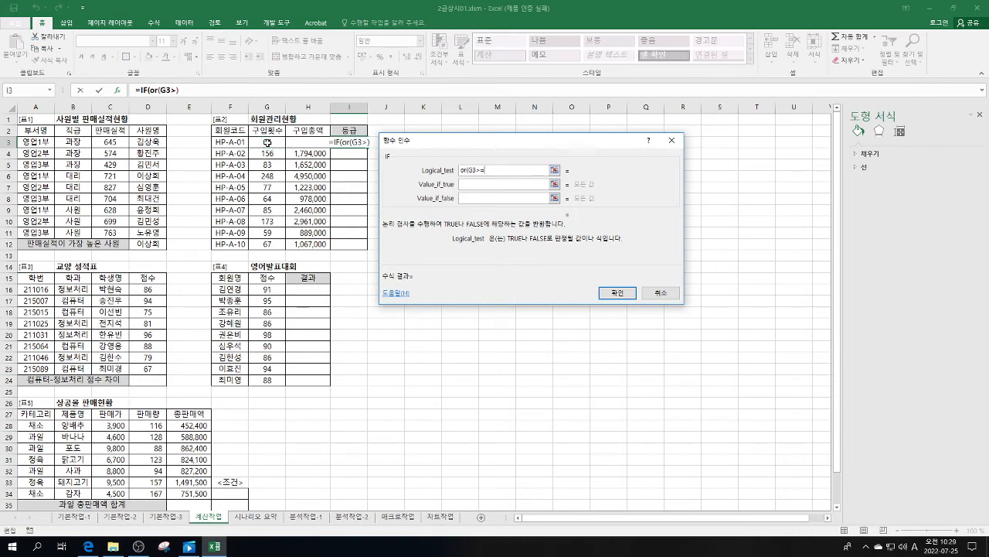
text(=150,)
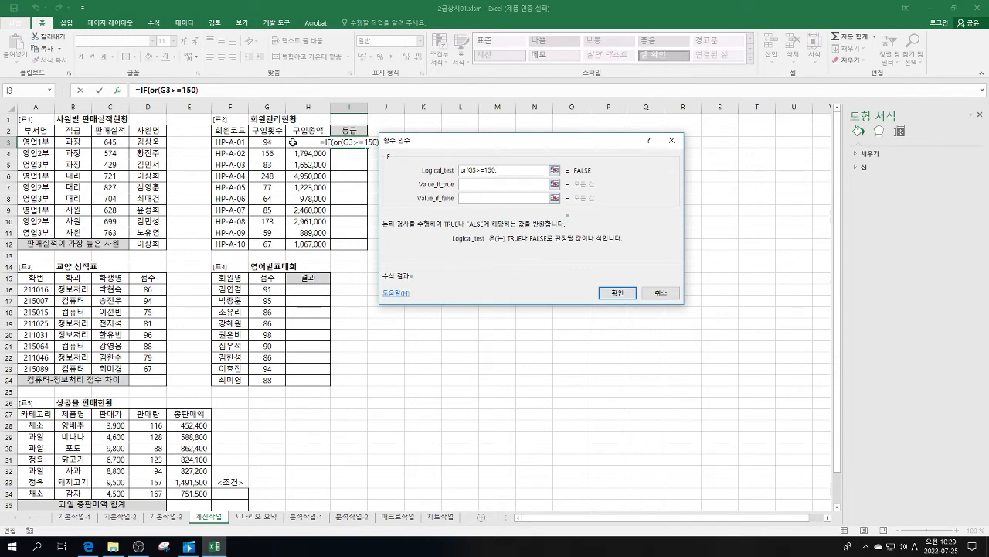
Add a second OR condition to the logical test, H3>AVERAGE($H$3:$H$12), with the range as an absolute reference.
click(306, 142)
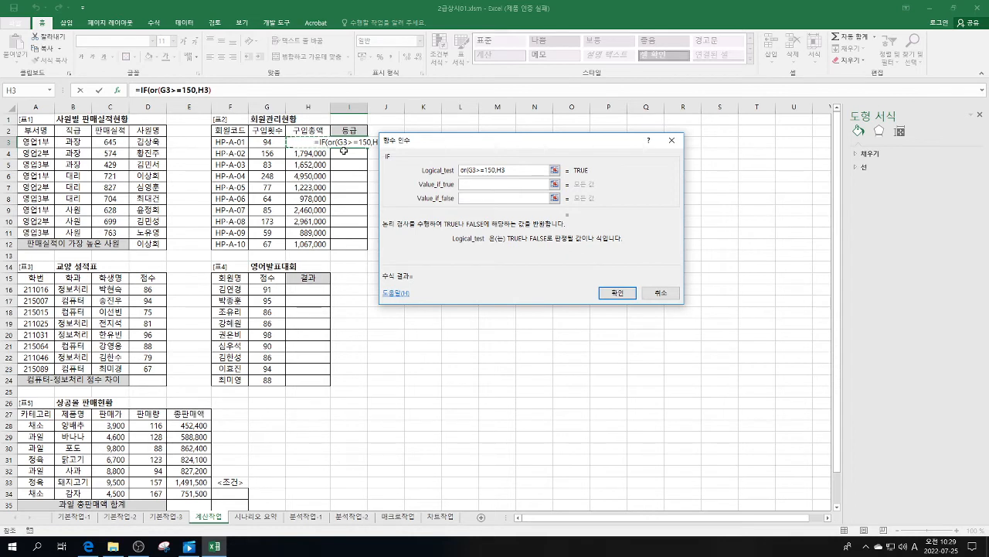
text(>a)
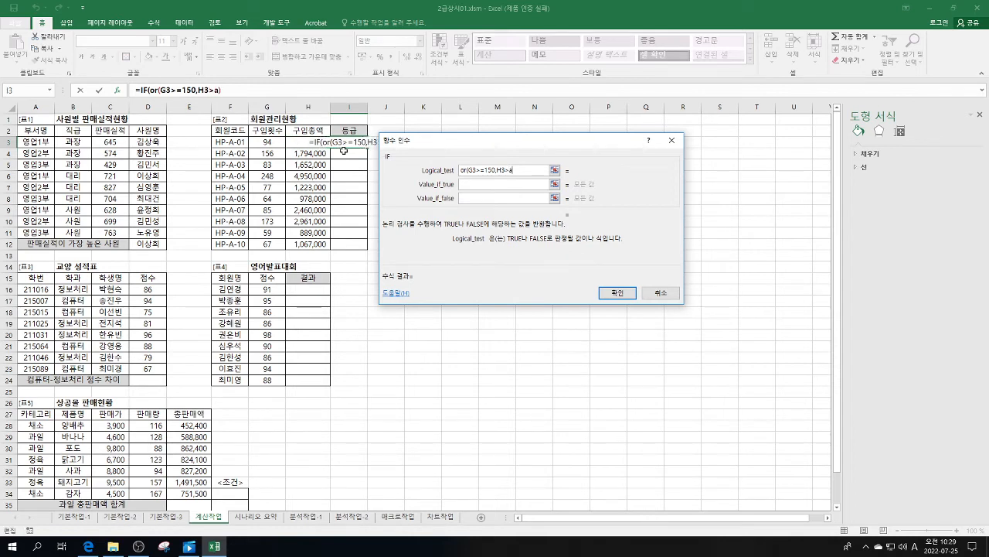
text(verage()
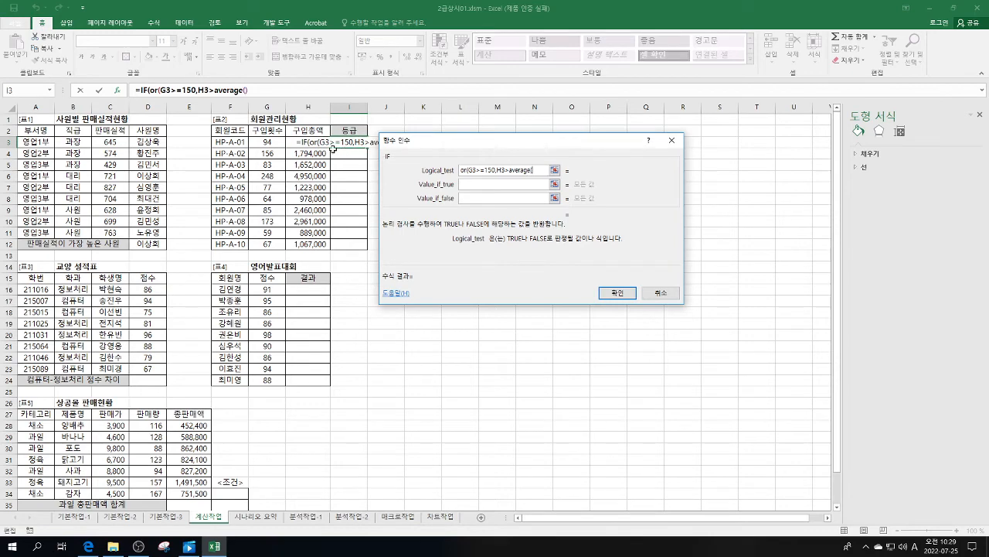
drag(308, 144, 309, 243)
key(F4)
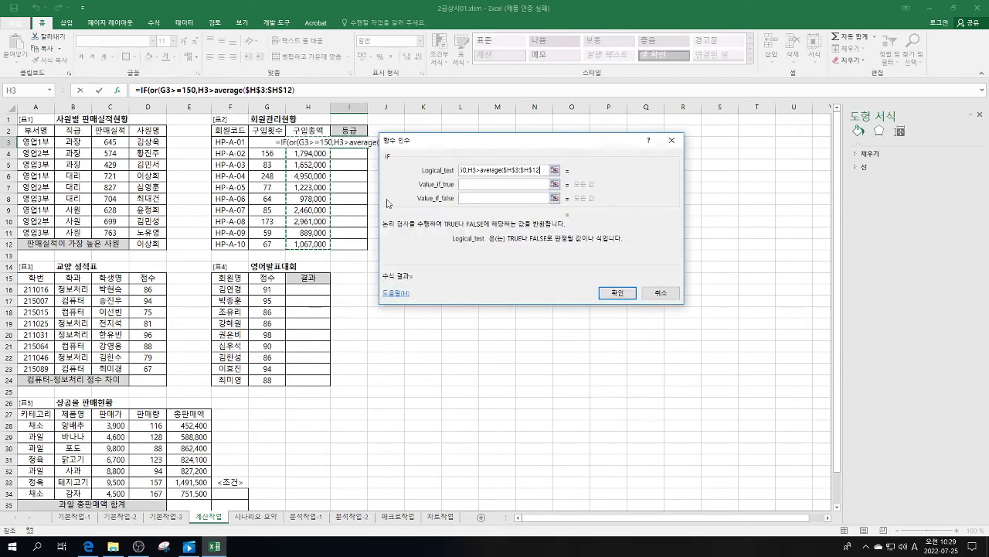
text())
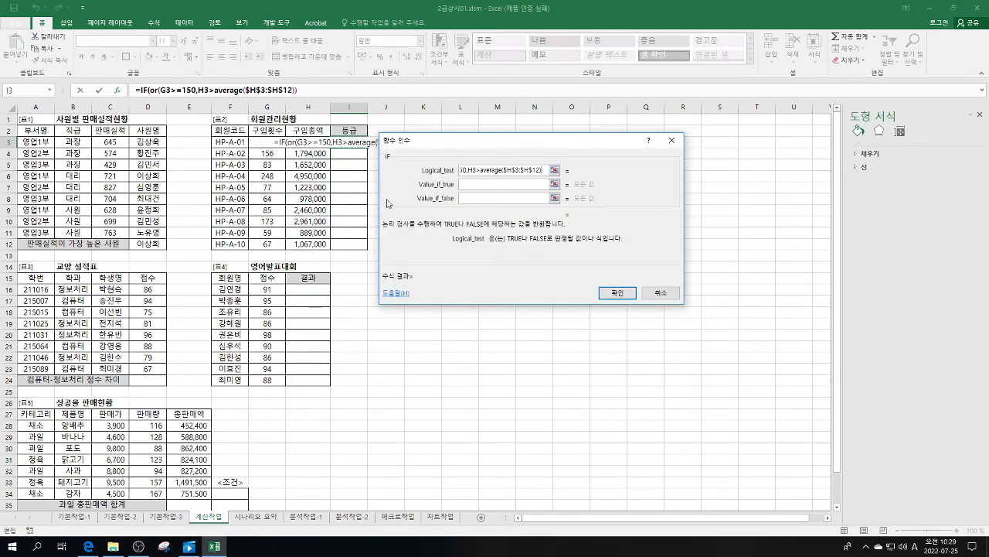
Set the IF function's true value to VIP and its false value to 일반, and submit the arguments.
click(486, 183)
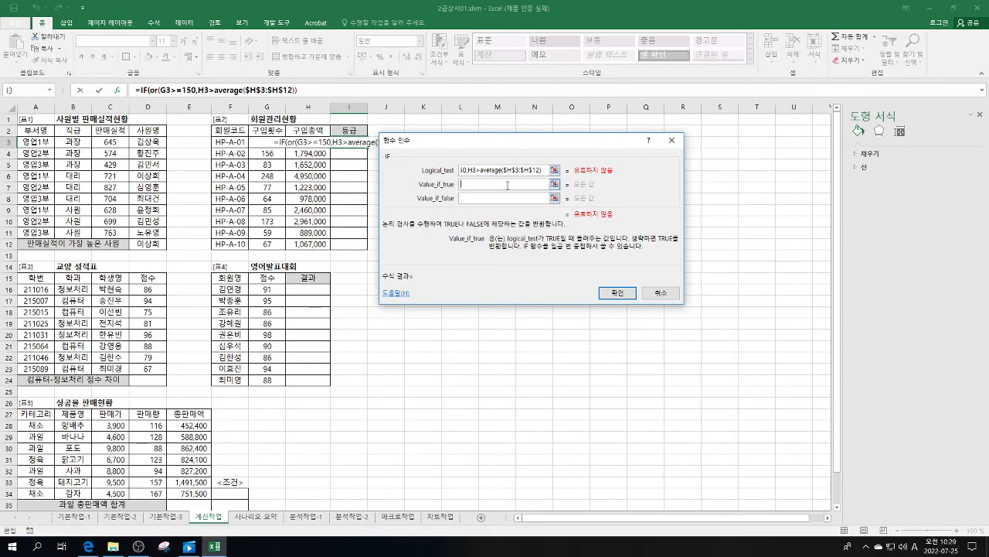
text(V)
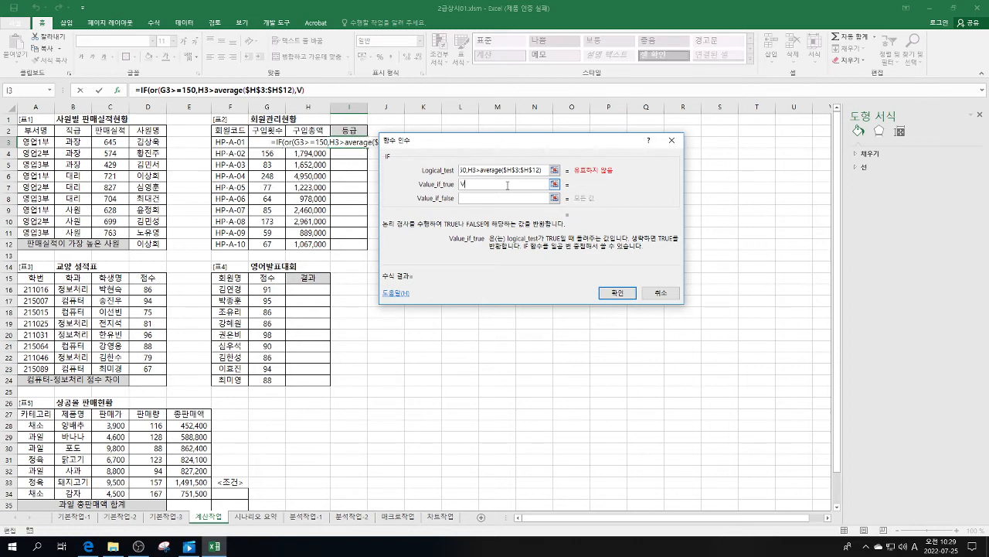
text(IP)
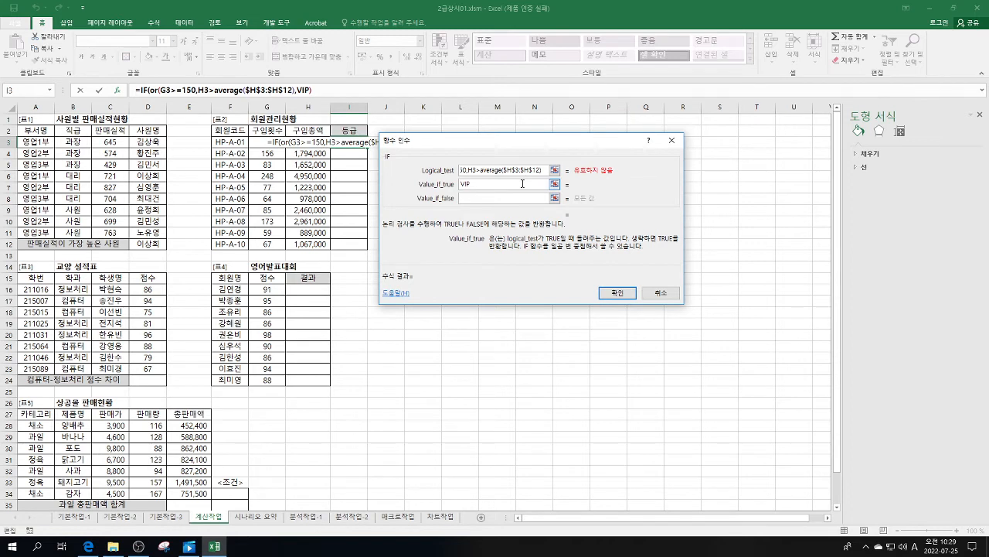
click(502, 199)
text(일)
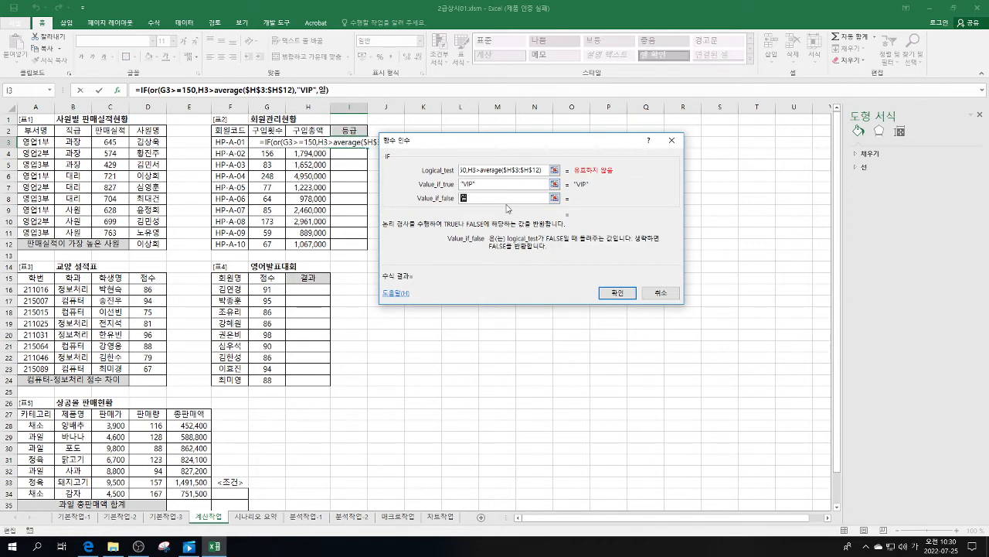
text(반)
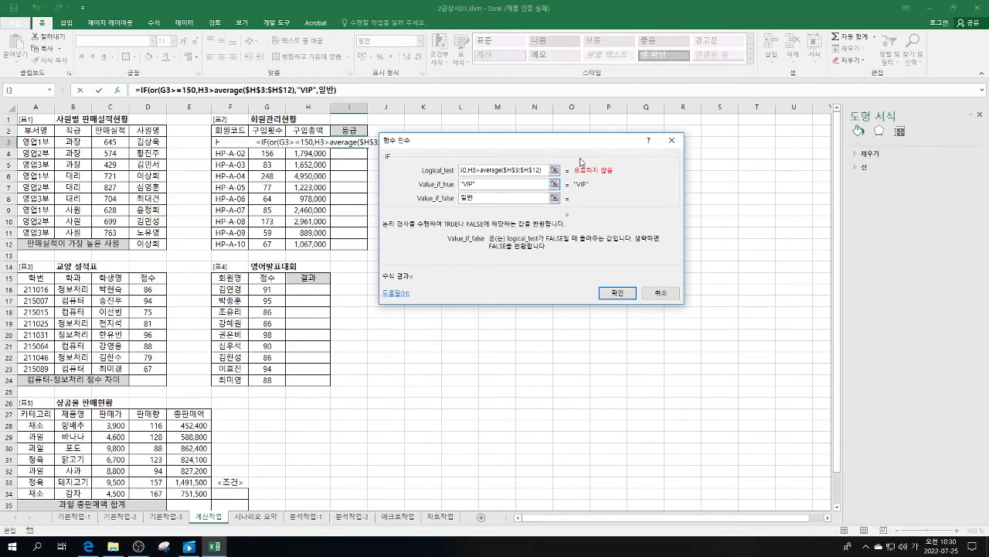
click(622, 294)
click(511, 302)
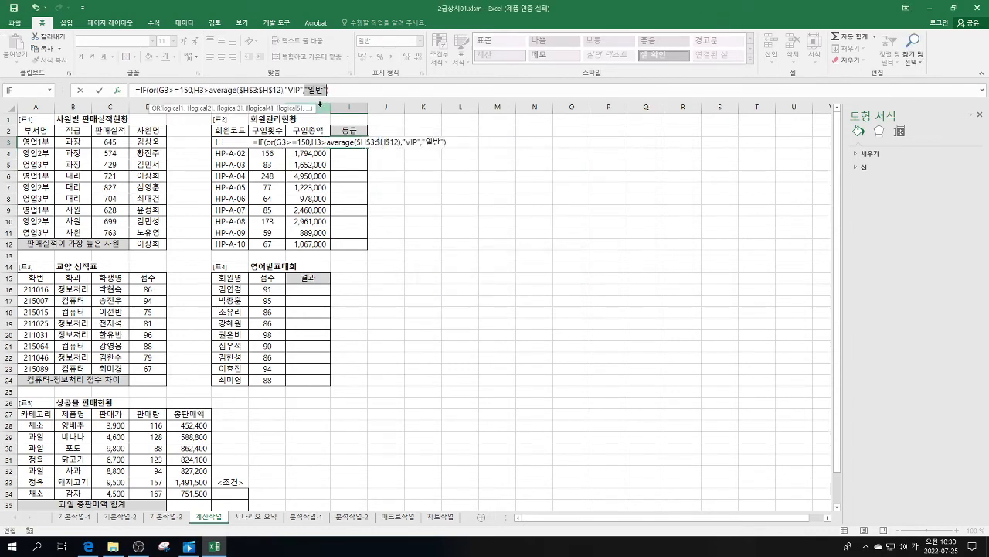
Correct the I3 formula by closing OR right after AVERAGE($H$3:$H$12), and fill it down through I12.
click(338, 92)
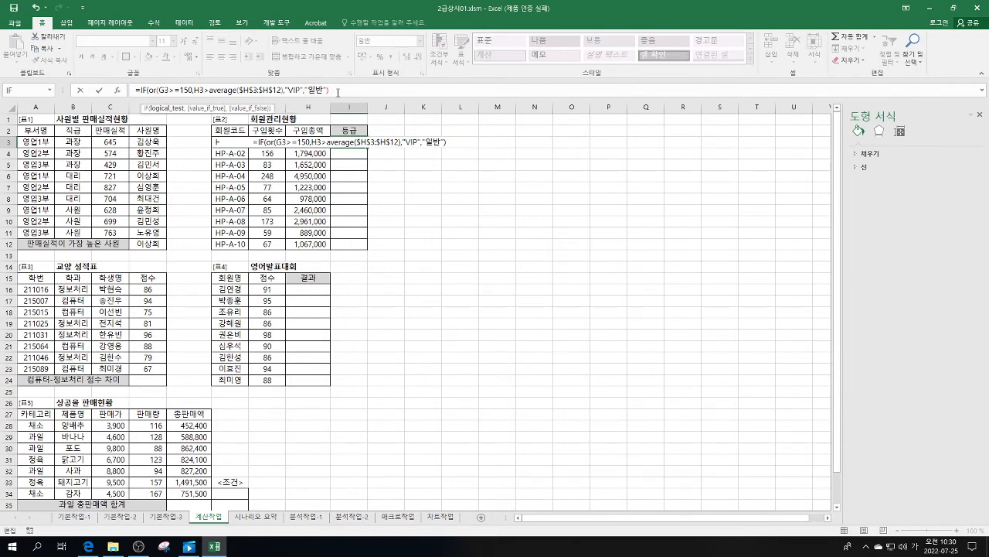
text())
key(Return)
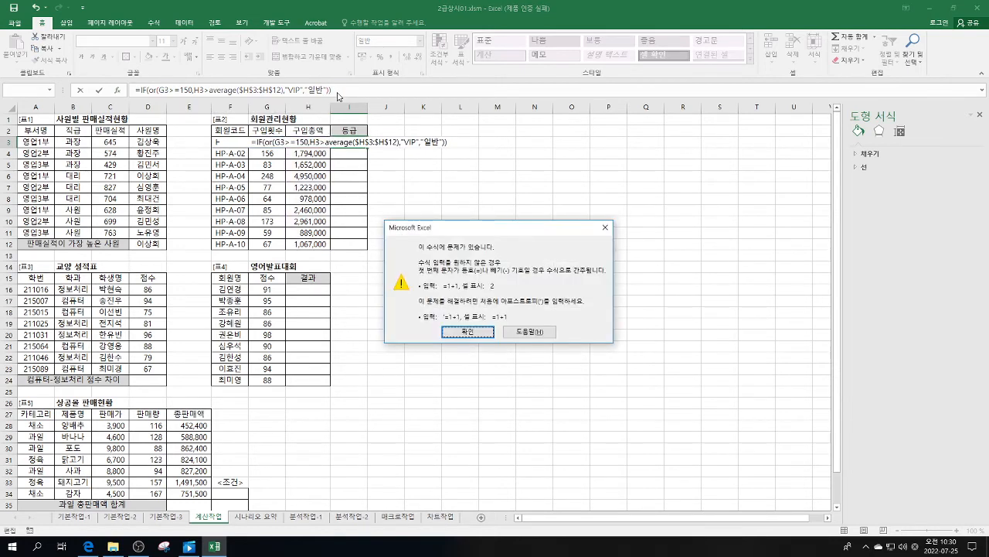
click(467, 331)
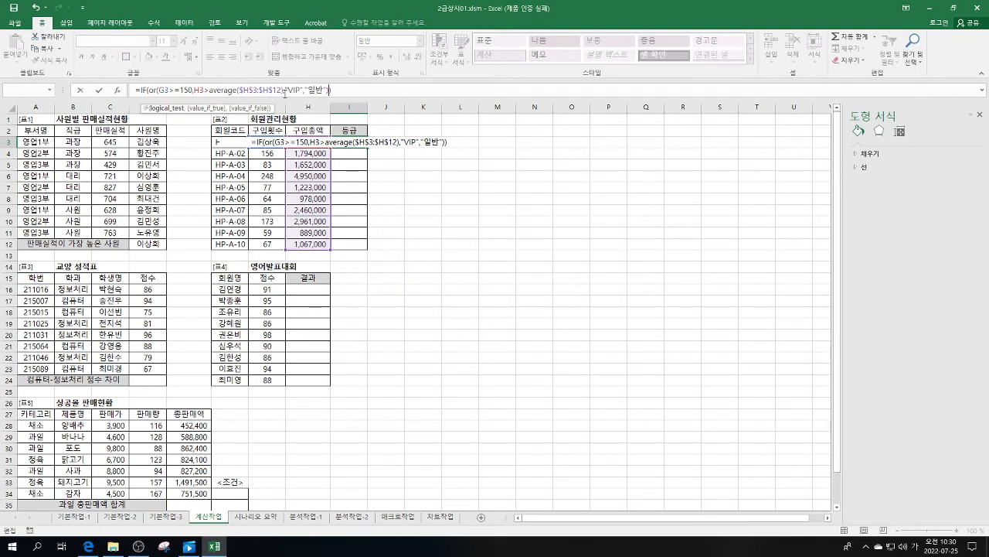
click(286, 89)
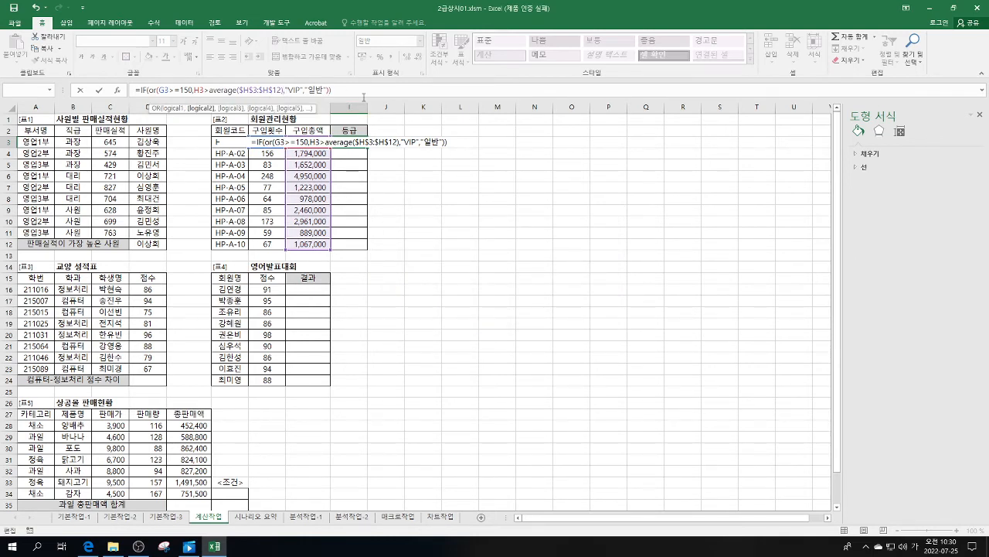
text())
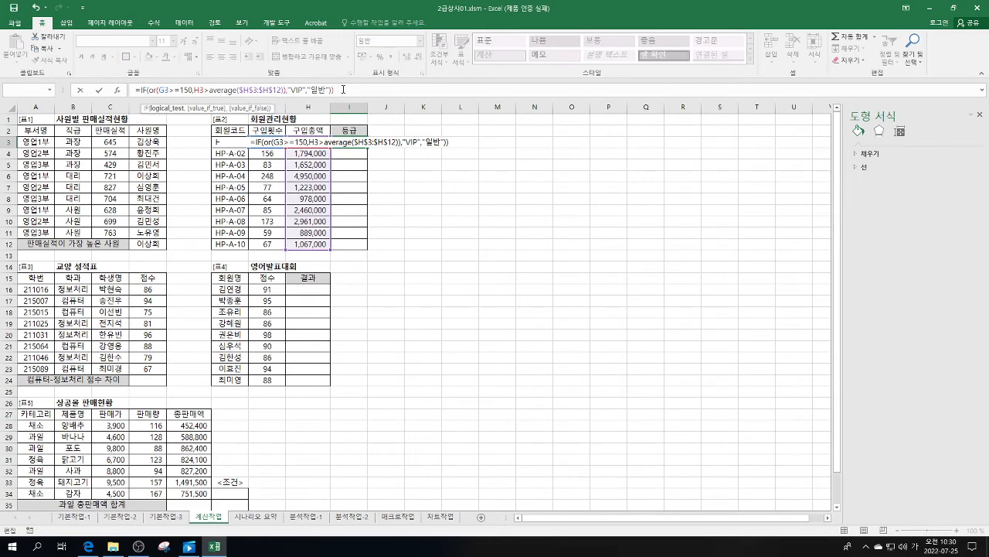
click(342, 90)
key(BackSpace)
key(Return)
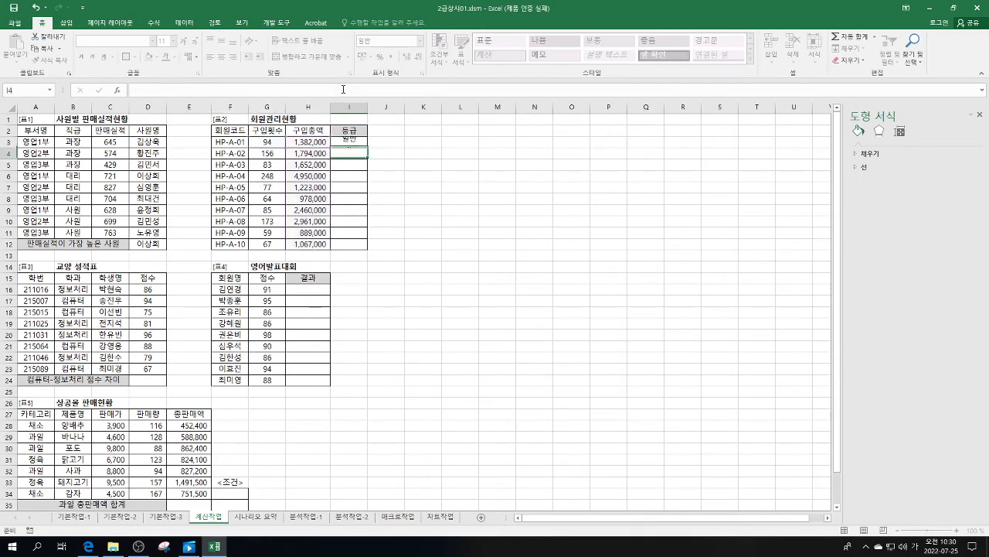
click(354, 143)
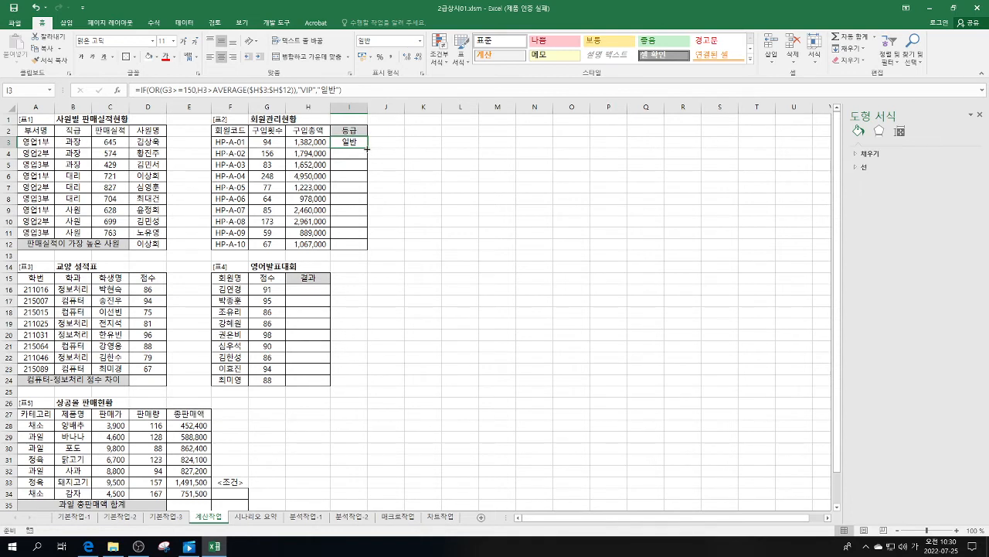
drag(367, 149, 356, 249)
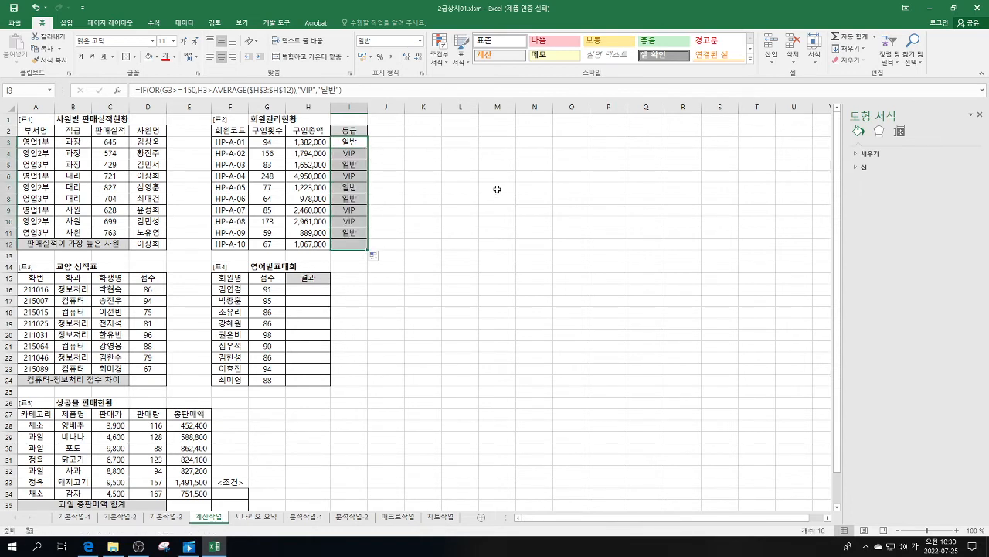
Enter the formula =AVERAGE(H3:H12) in L4 to check the average total purchase amount.
click(448, 152)
text(=)
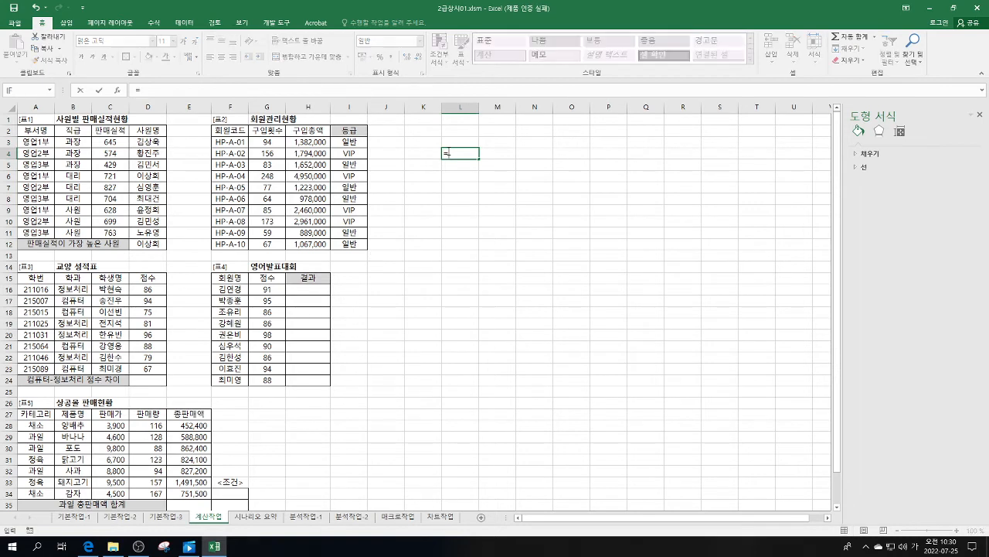
text(AVERAGE()
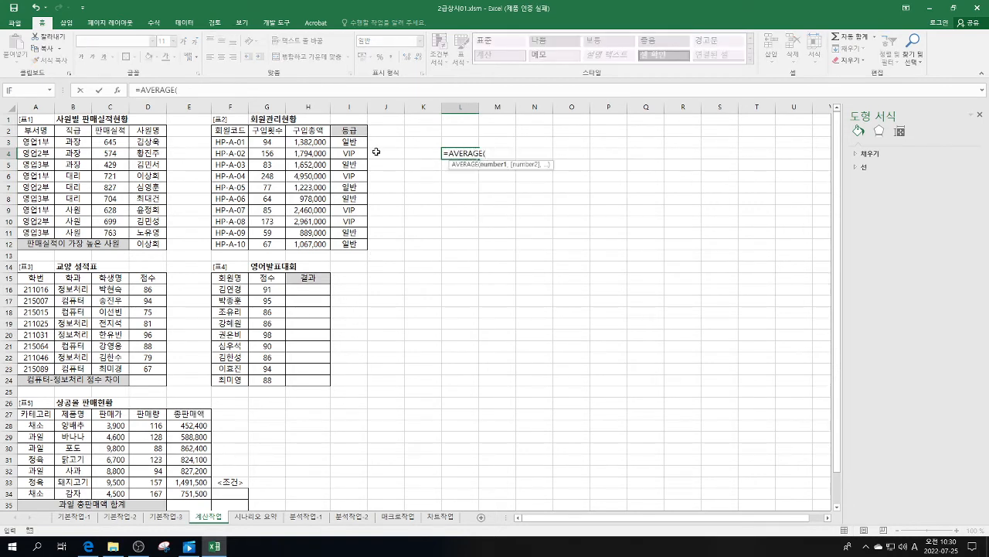
drag(309, 142, 300, 244)
text())
key(Return)
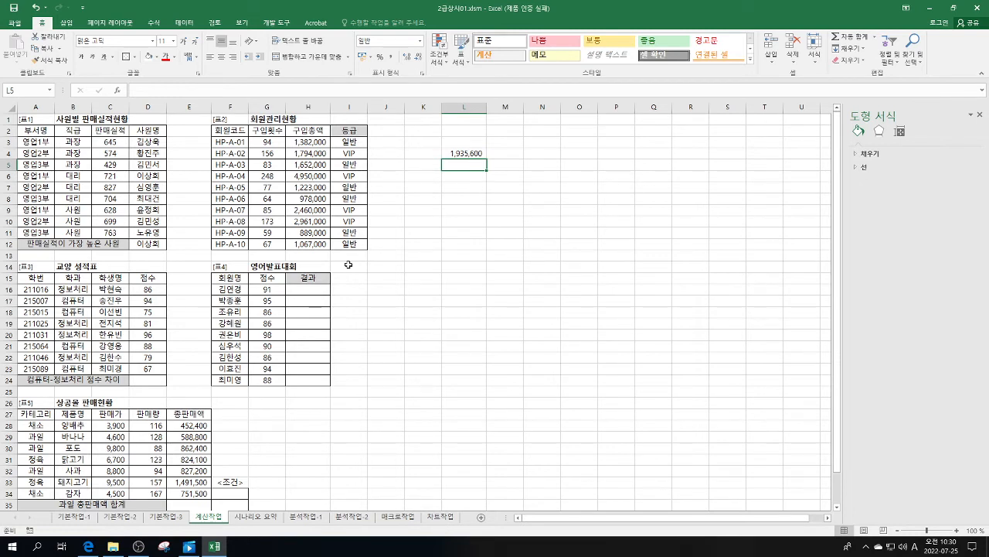
Fill the VIP members' total purchase amounts in H4, H6, H9 and H10 with standard orange.
click(315, 154)
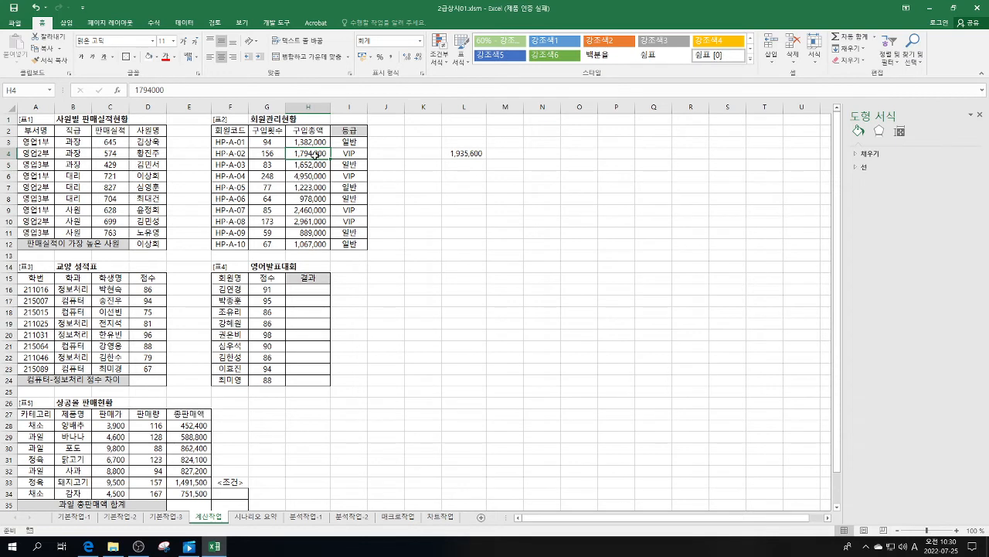
ctrl+click(311, 176)
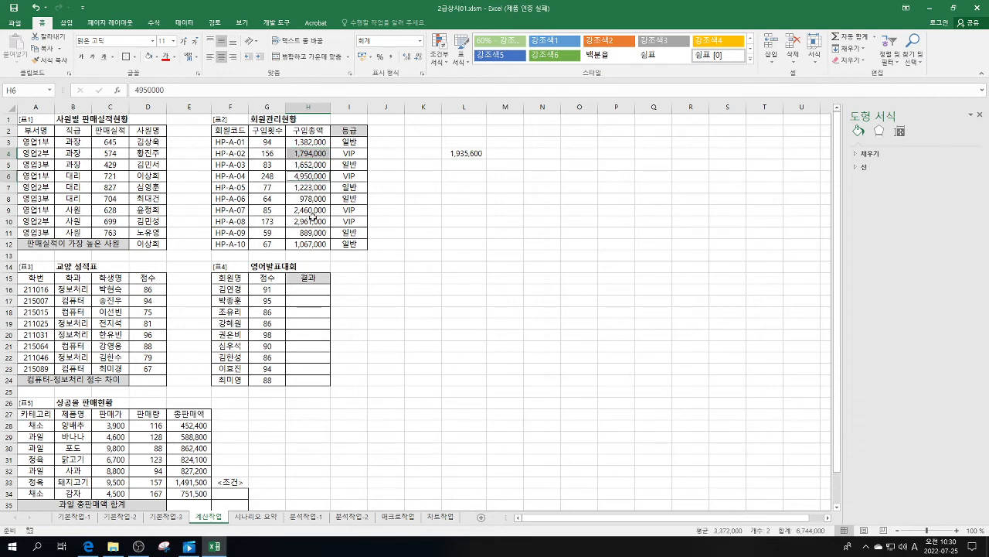
ctrl+click(311, 210)
ctrl+click(310, 222)
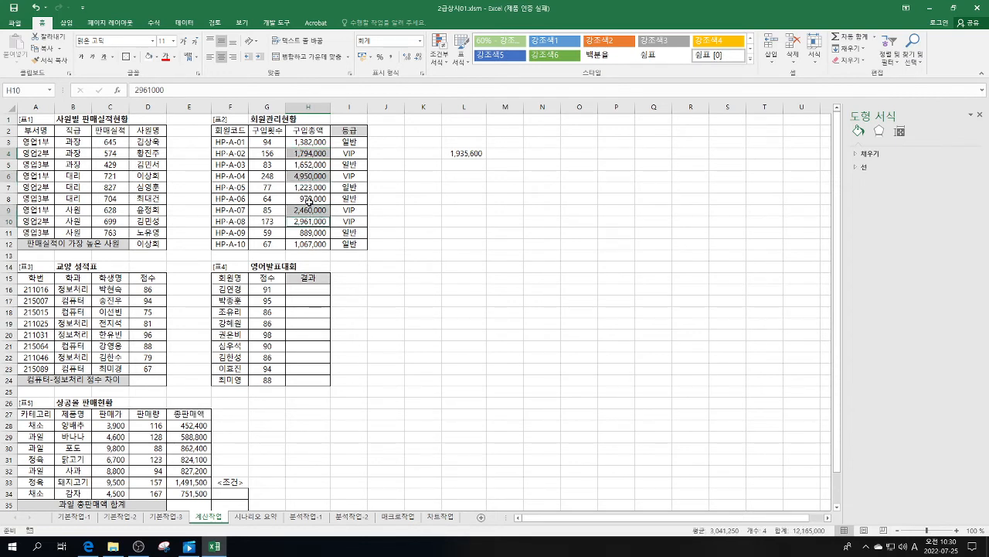
click(155, 56)
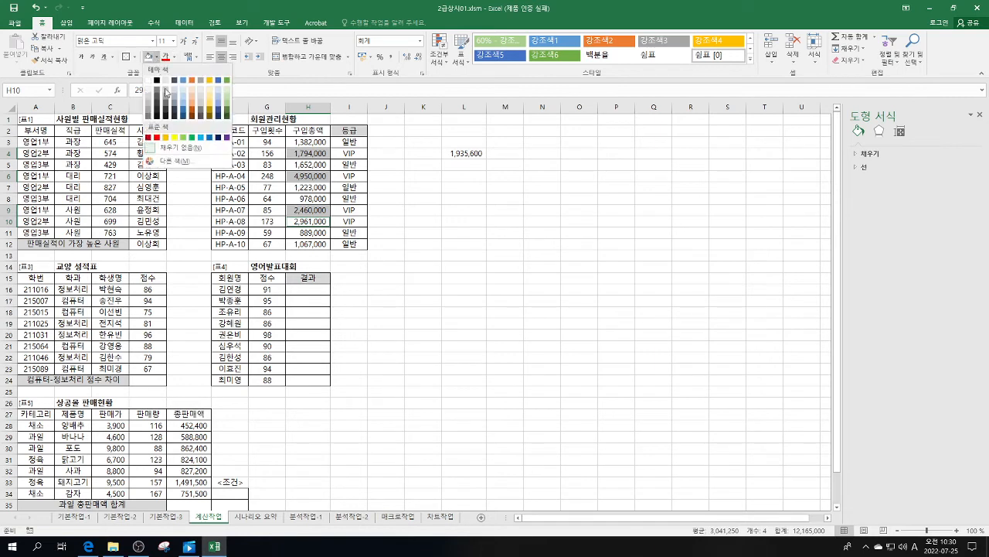
click(165, 138)
click(453, 210)
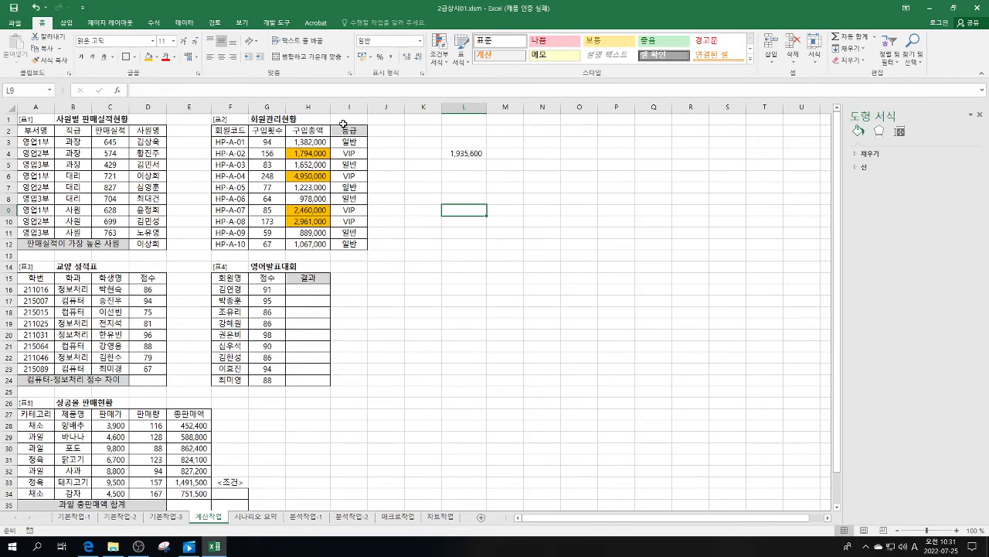
Fill the qualifying purchase counts in G4, G6 and G10 with standard yellow.
click(275, 155)
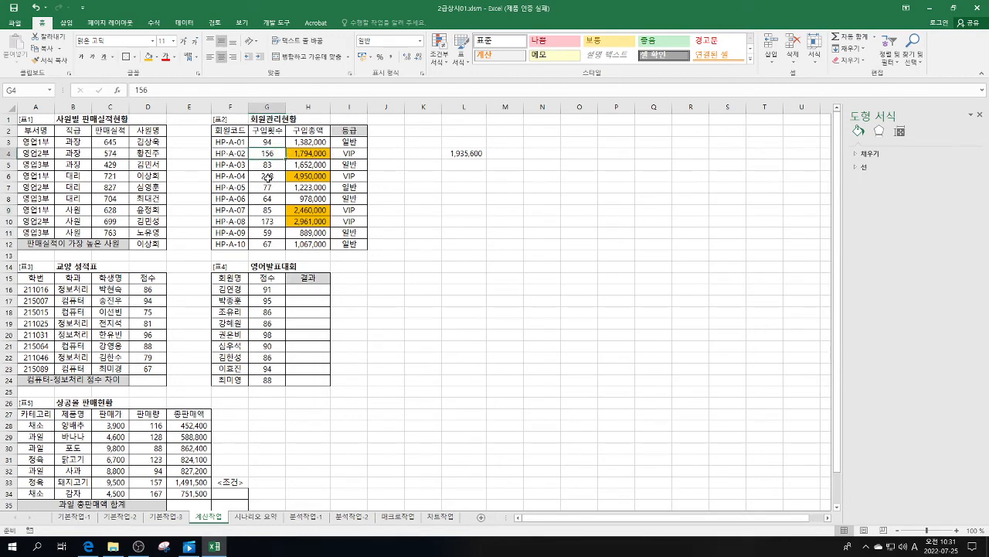
ctrl+click(267, 176)
ctrl+click(271, 223)
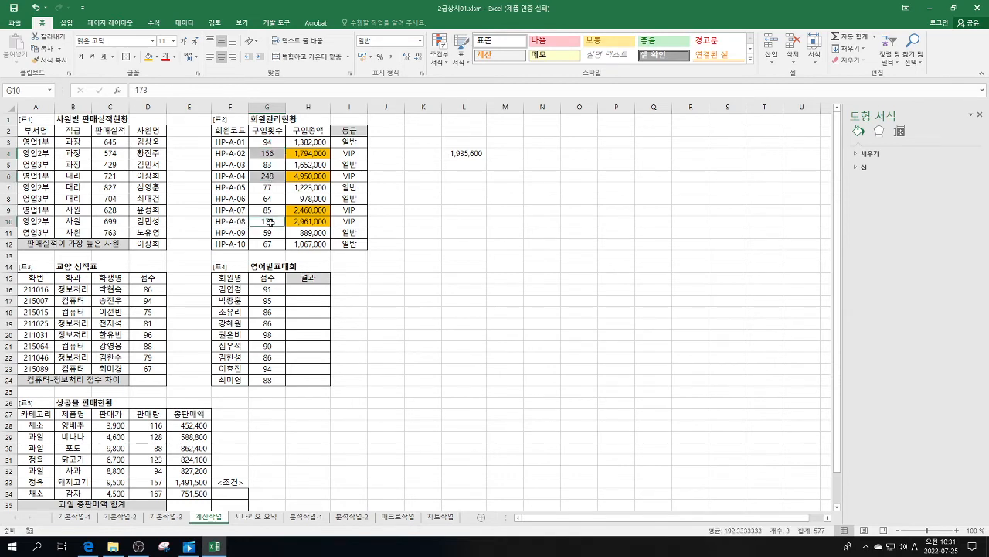
click(157, 58)
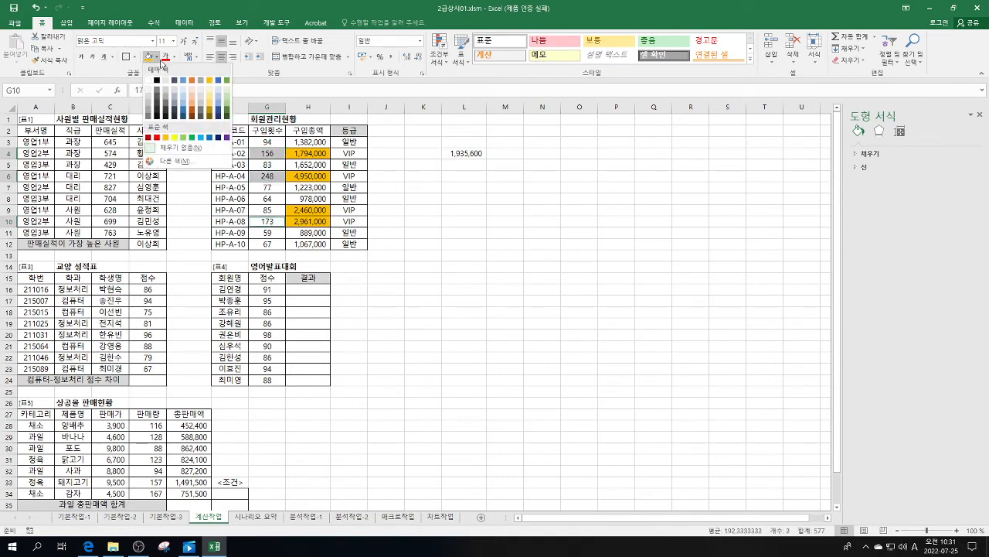
click(174, 138)
click(459, 185)
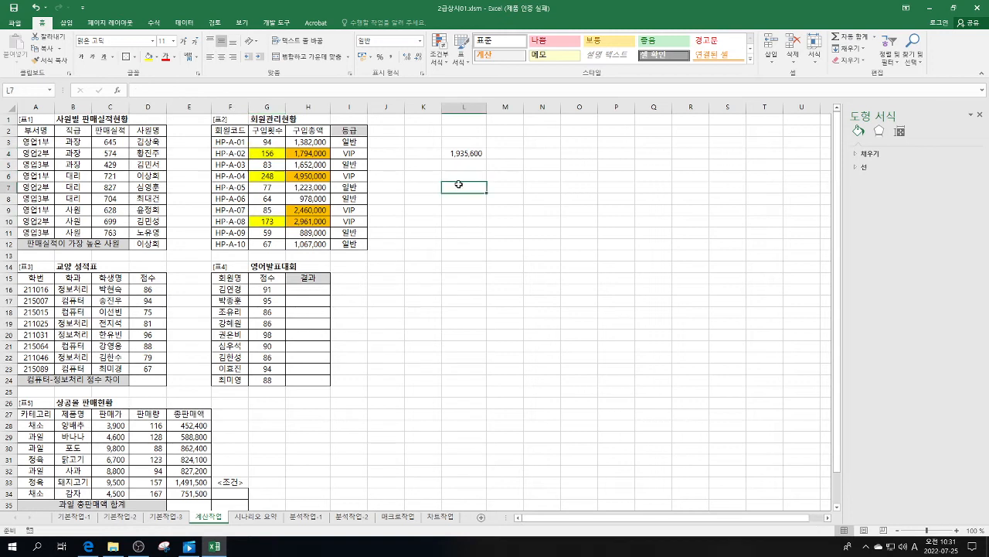
Replace the orange fill of the total purchase amount in H4 with white.
click(312, 154)
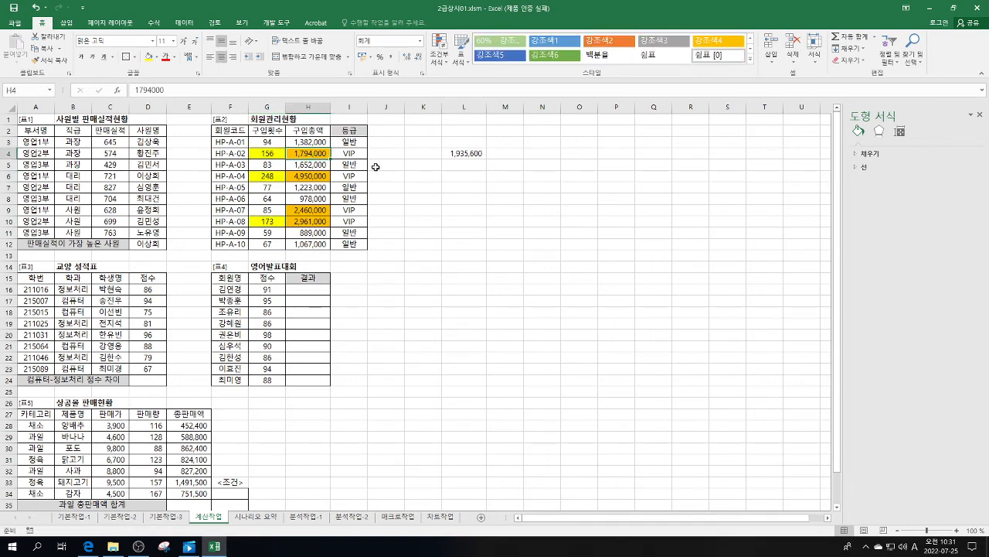
click(157, 57)
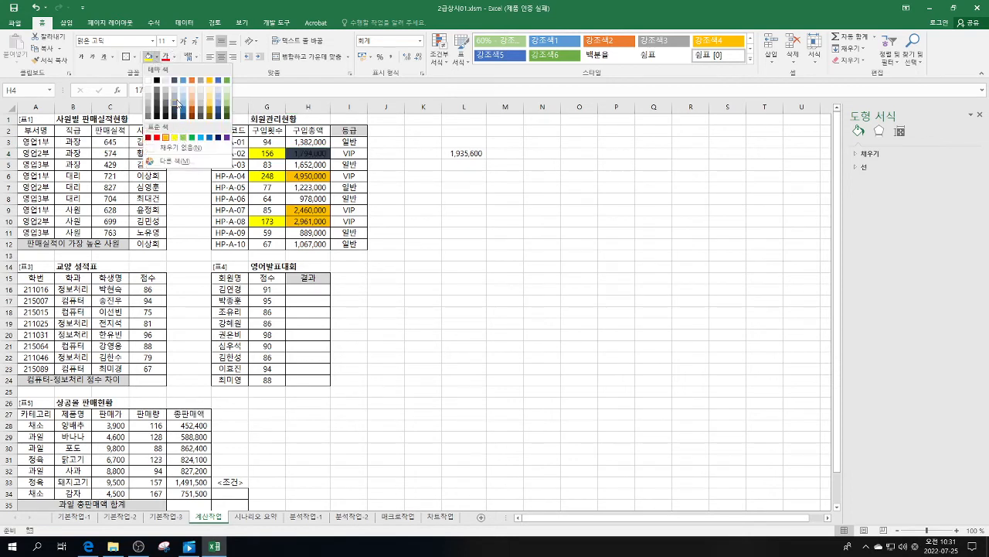
click(153, 83)
click(459, 198)
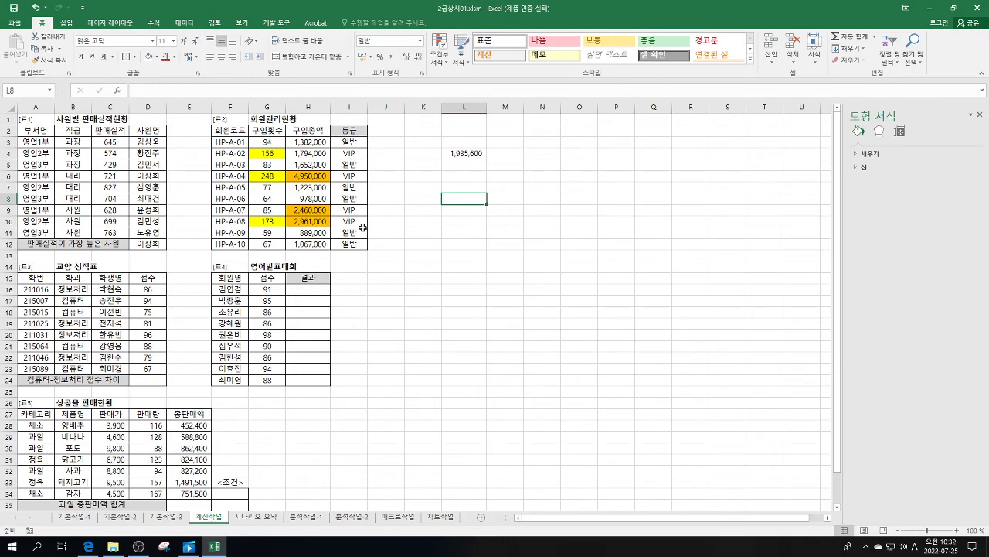
Apply a white fill to G3:H12 to clear the highlights from the purchase counts and total amounts.
drag(265, 142, 309, 244)
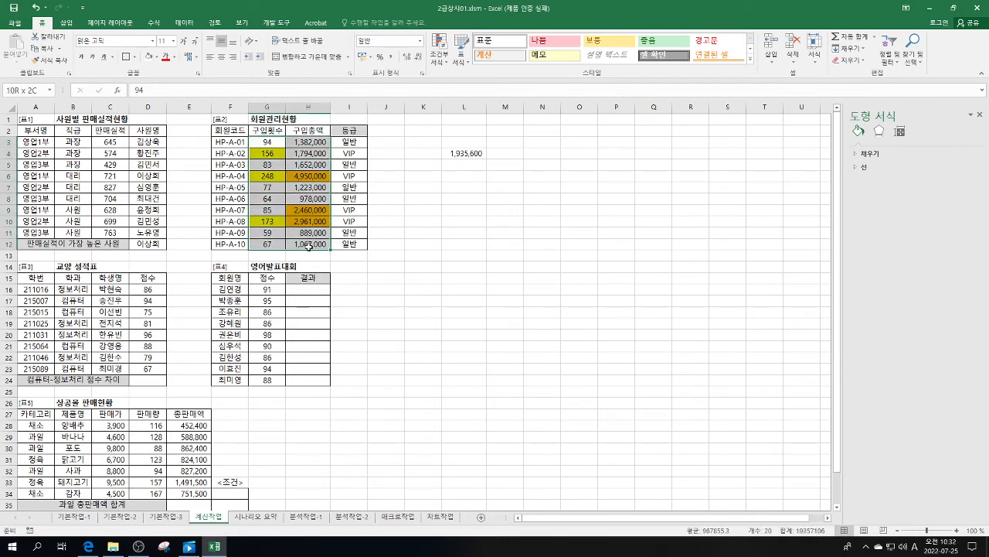
click(147, 59)
click(591, 334)
Delete the average check formula from L4 and review the grade formula in I3.
click(469, 155)
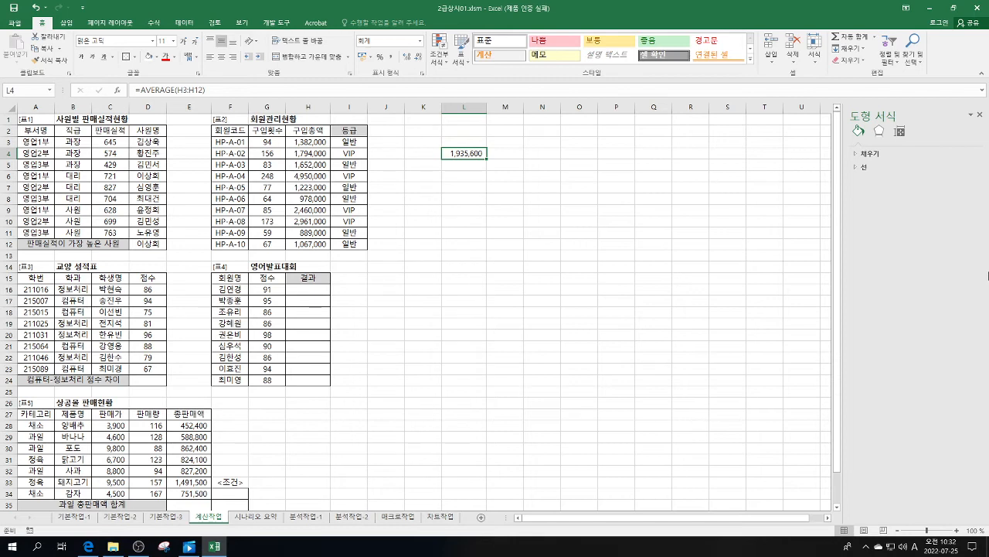
key(Delete)
click(479, 313)
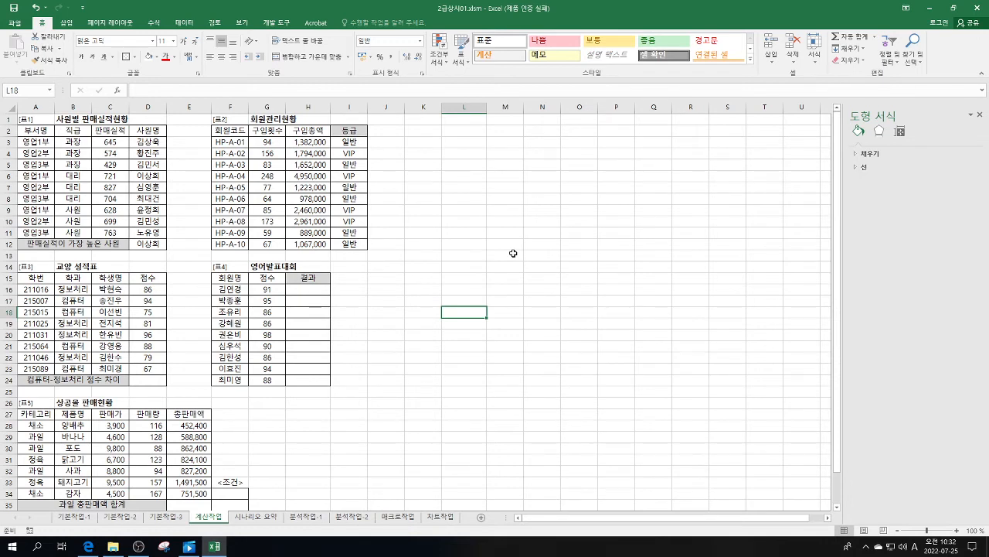
click(347, 141)
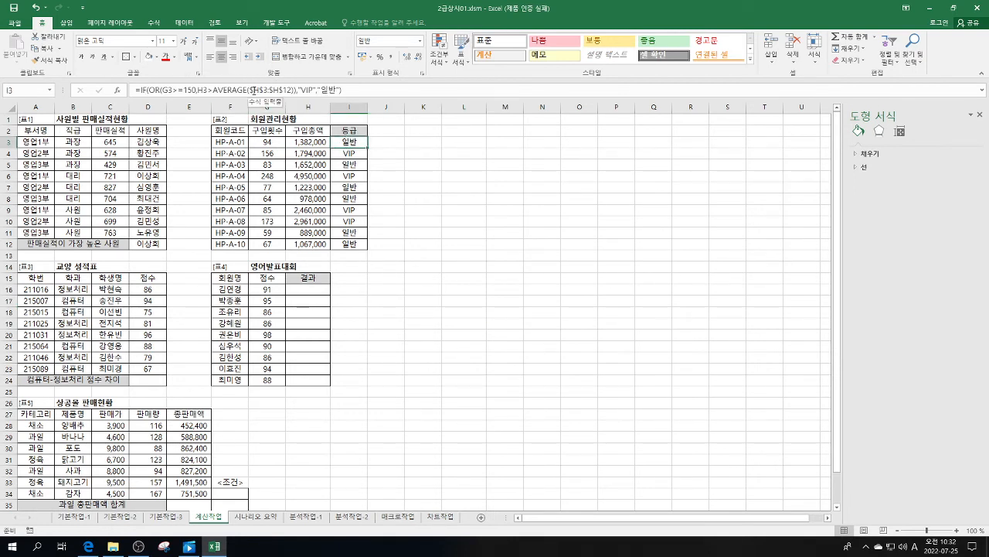
click(603, 336)
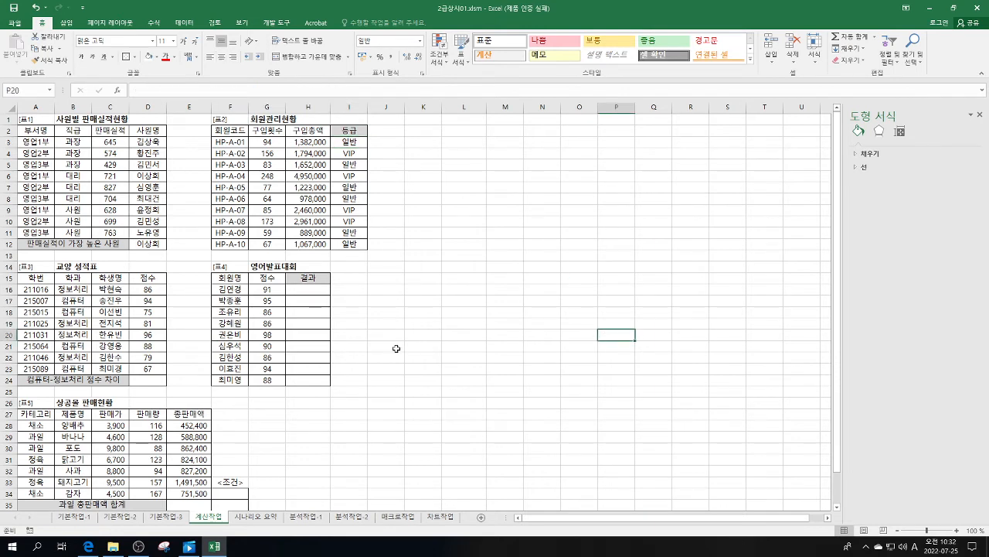
Enter a SUMIF in D24 through its function arguments, with range B16:B23, criteria B17 and sum range D16:D23.
click(153, 384)
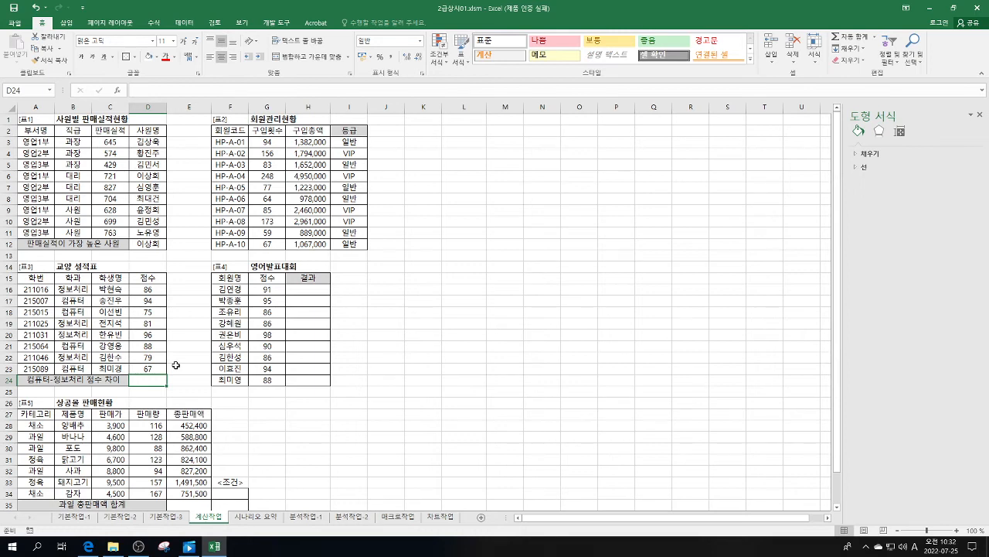
text(S)
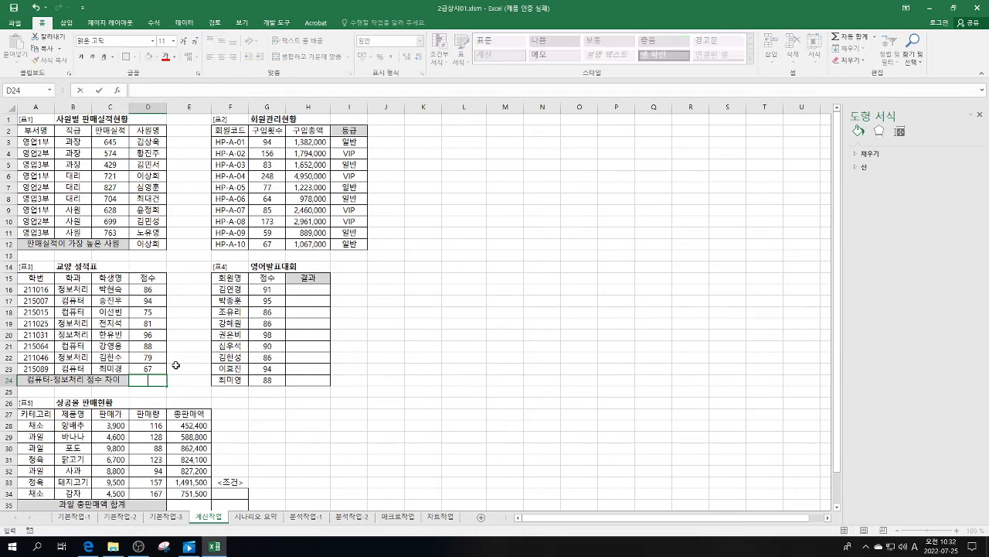
text(=SUMIF()
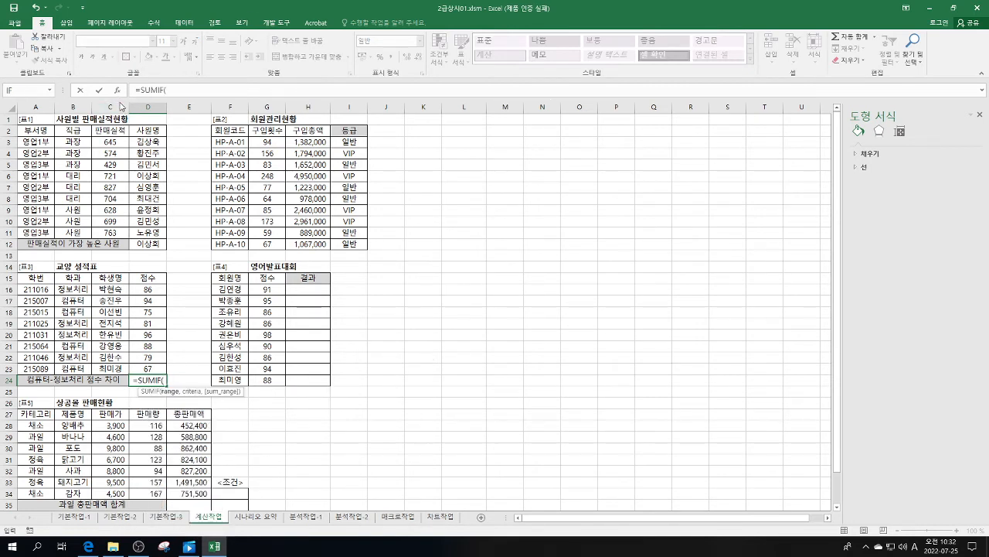
click(118, 91)
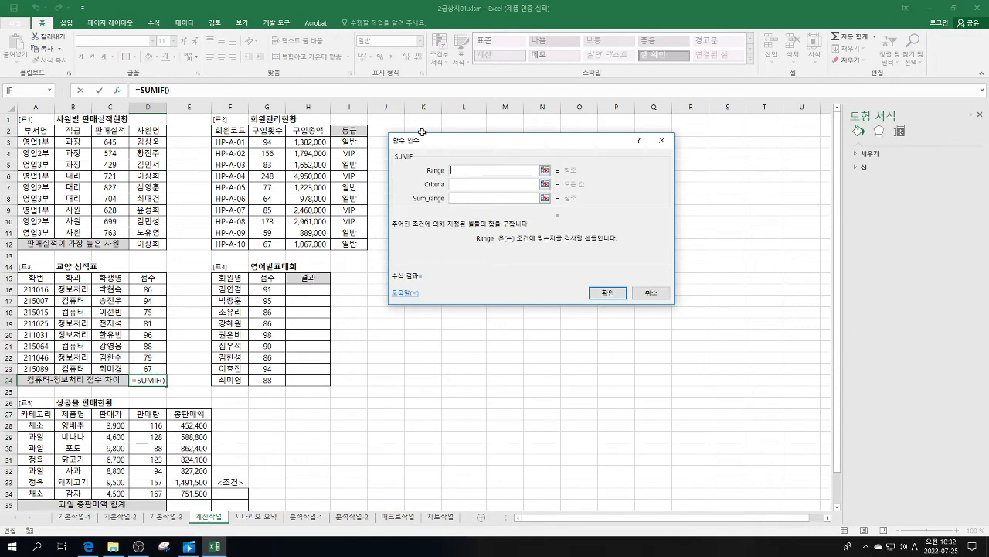
drag(476, 146, 326, 201)
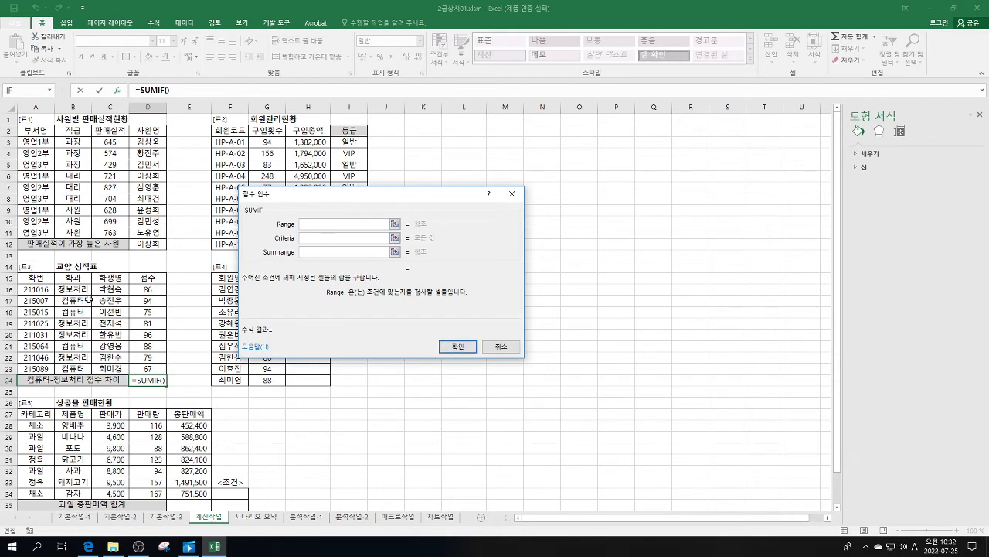
drag(73, 290, 76, 368)
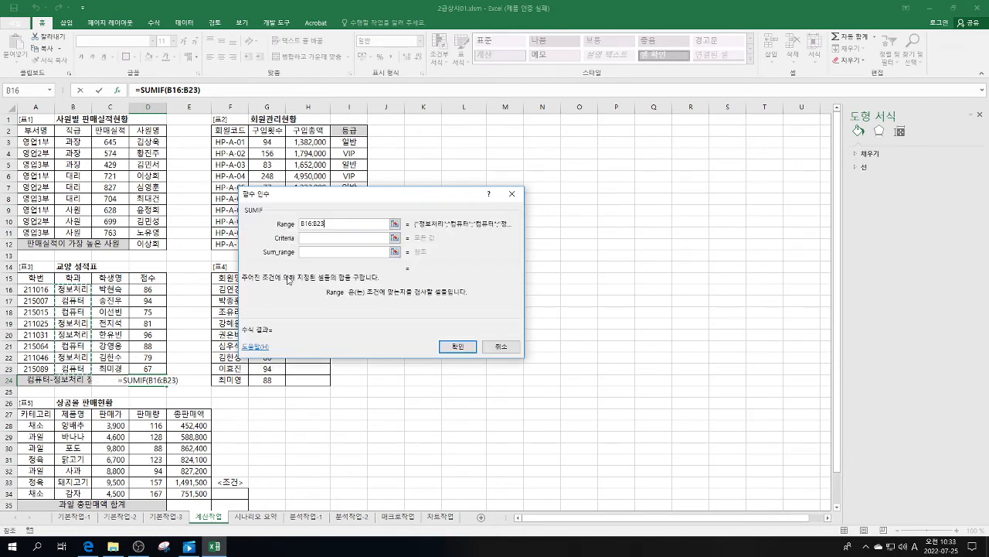
key(Tab)
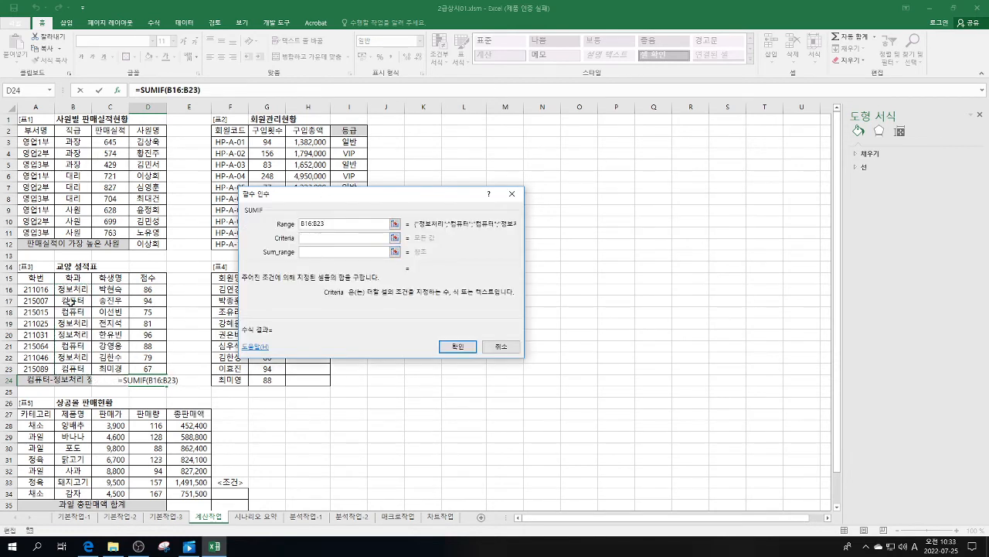
click(72, 301)
key(Tab)
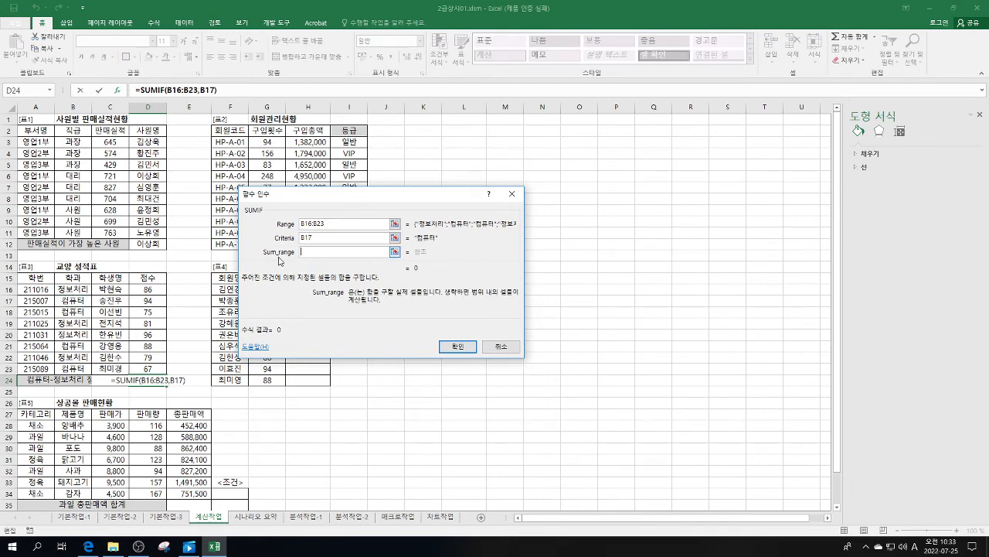
drag(150, 289, 149, 369)
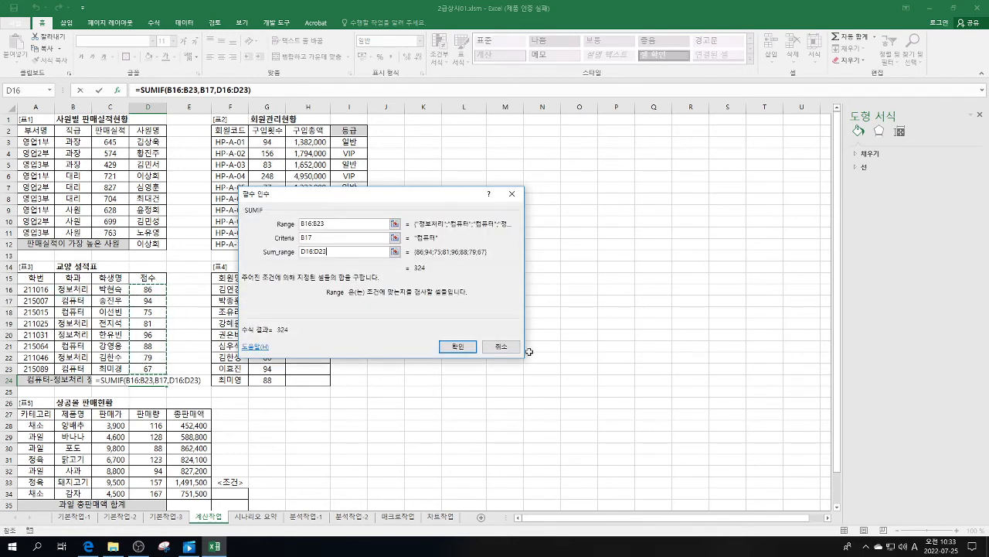
click(459, 349)
Extend the D24 formula with a minus sign and a second SUMIF whose range is B16:B23.
click(286, 91)
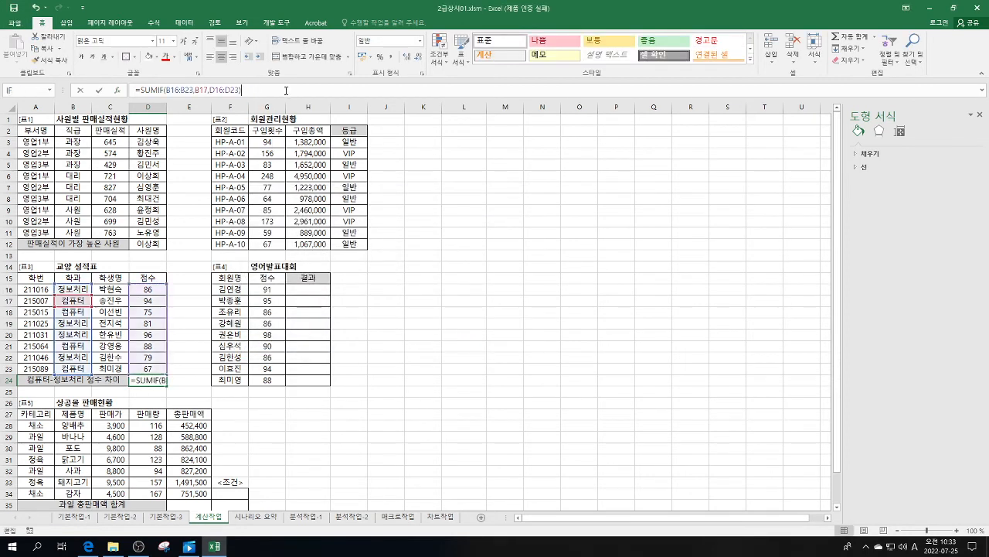
text(-)
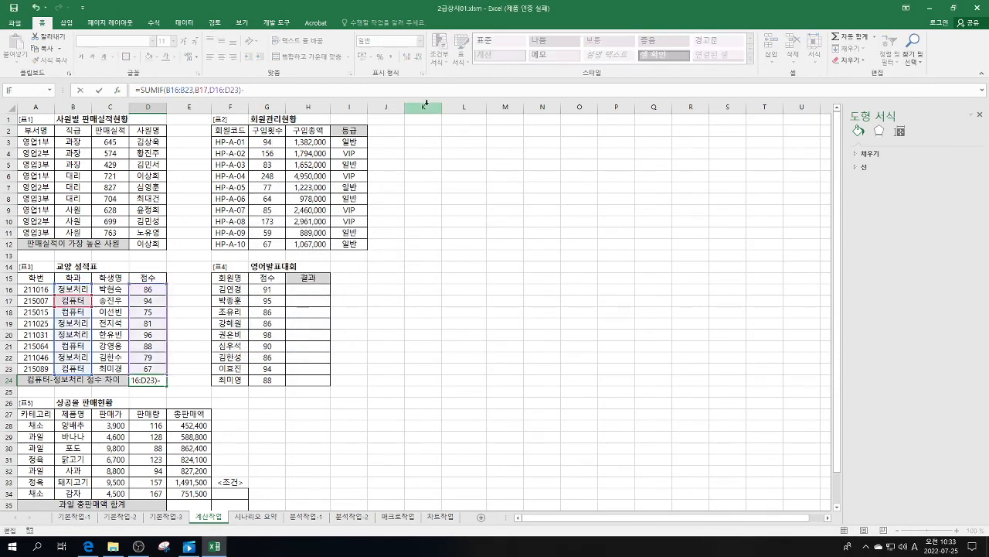
text(sumif()
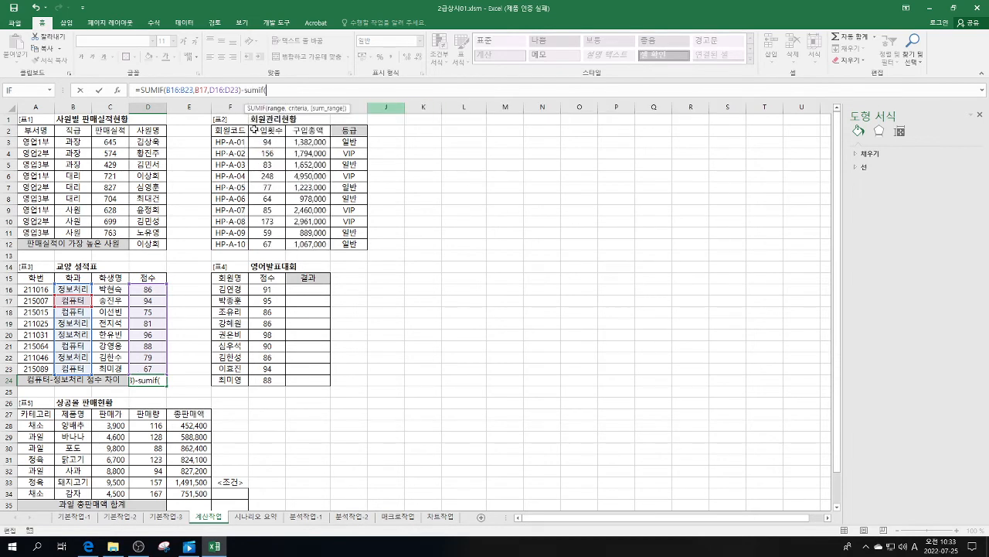
click(120, 95)
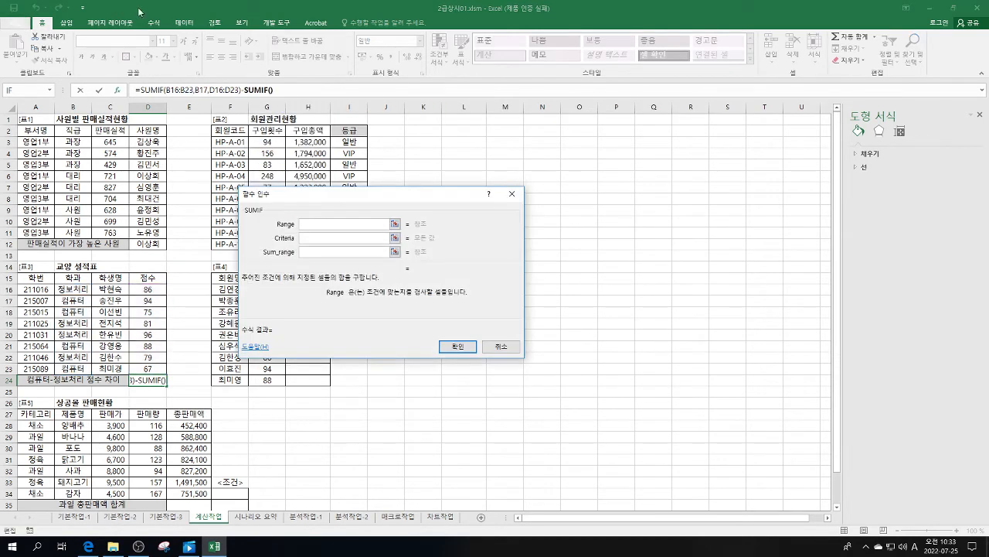
drag(61, 287, 62, 369)
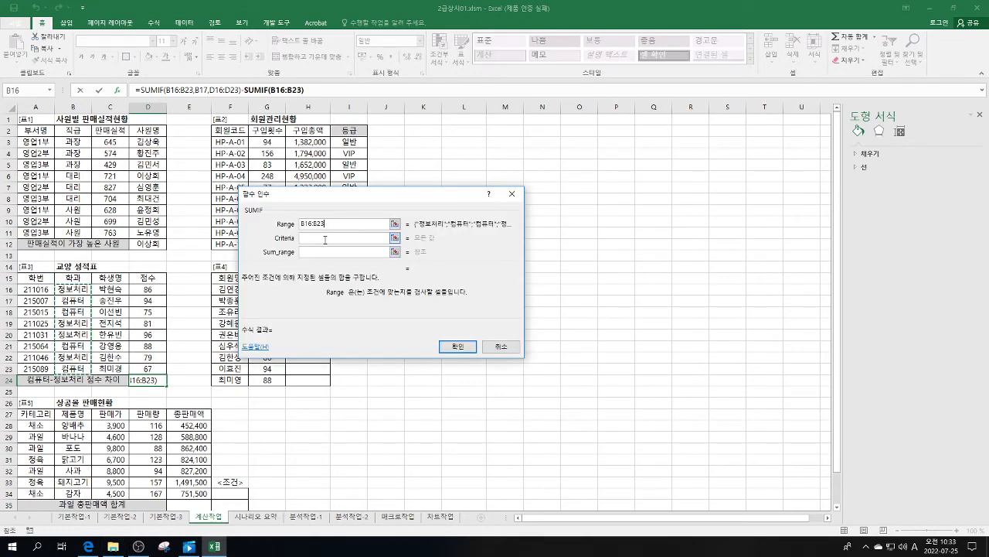
Set the second SUMIF's criteria to B19 and its sum range to D16:D23, and submit the arguments.
click(386, 238)
click(65, 289)
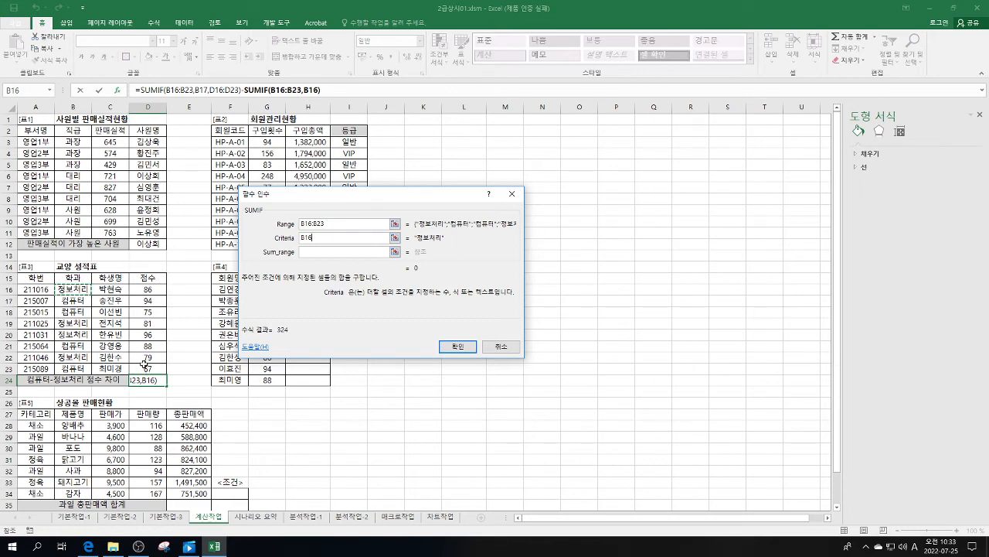
drag(155, 290, 151, 371)
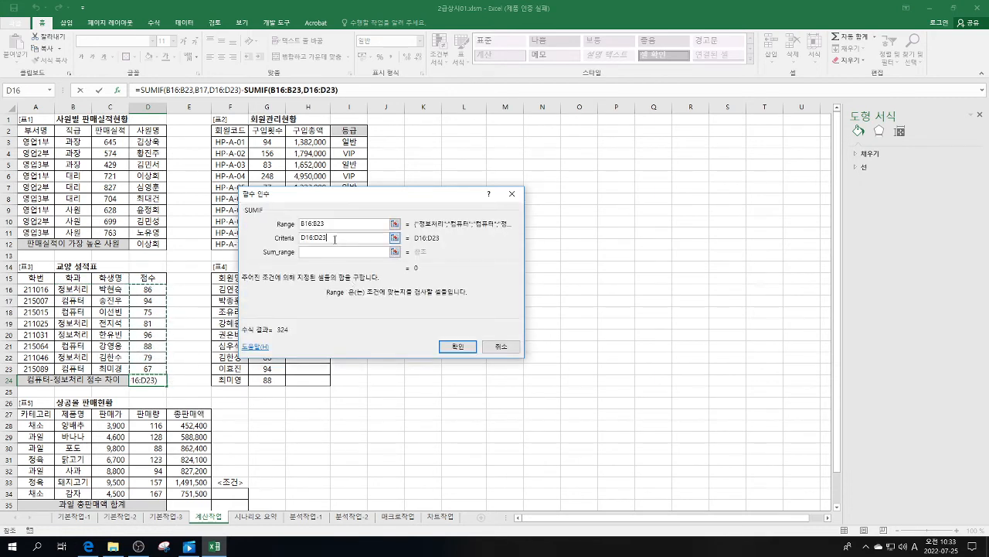
drag(328, 237, 301, 237)
click(83, 321)
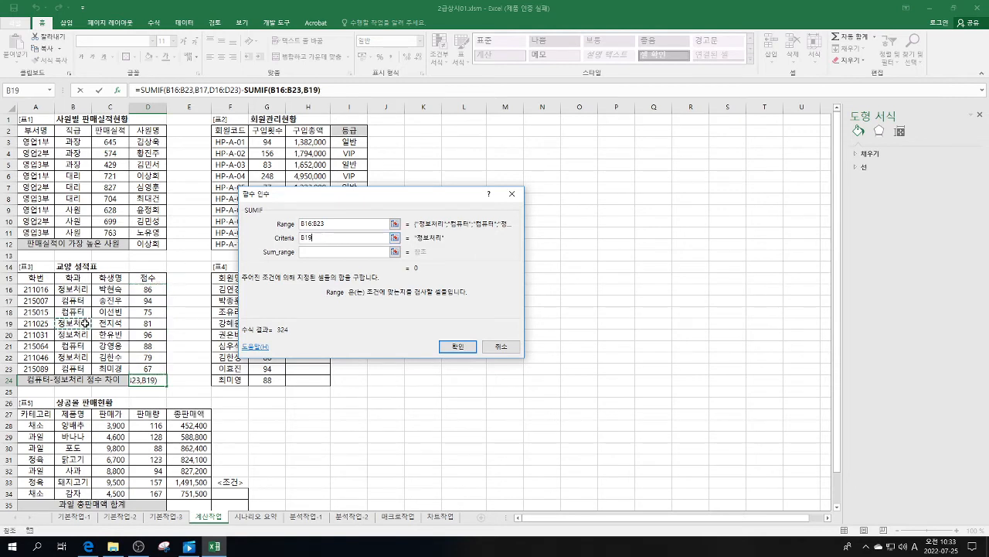
click(337, 252)
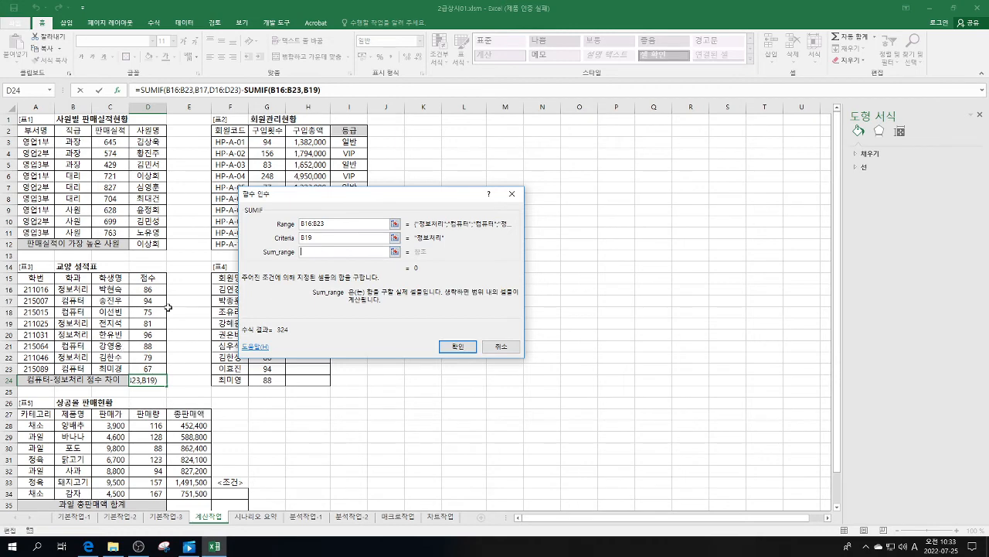
drag(147, 289, 147, 368)
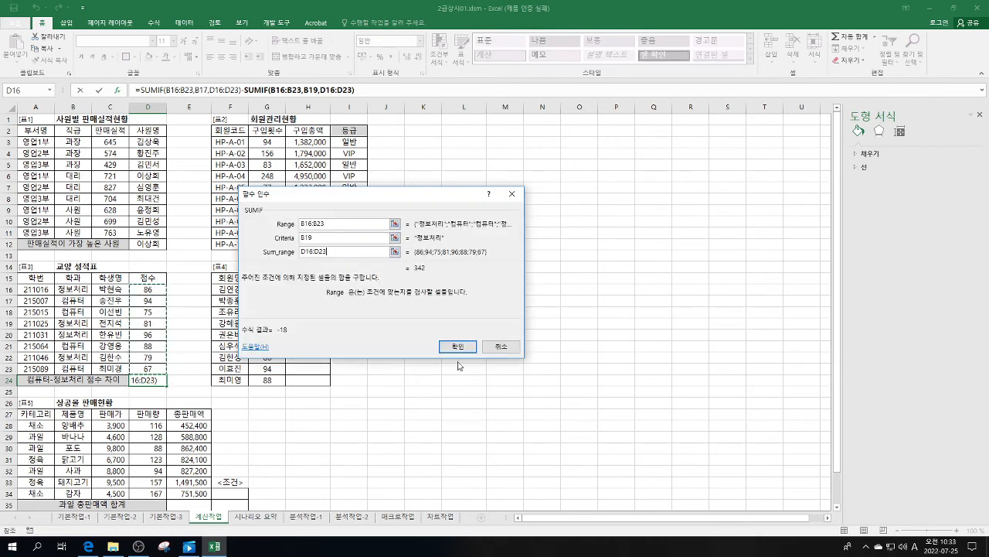
click(457, 349)
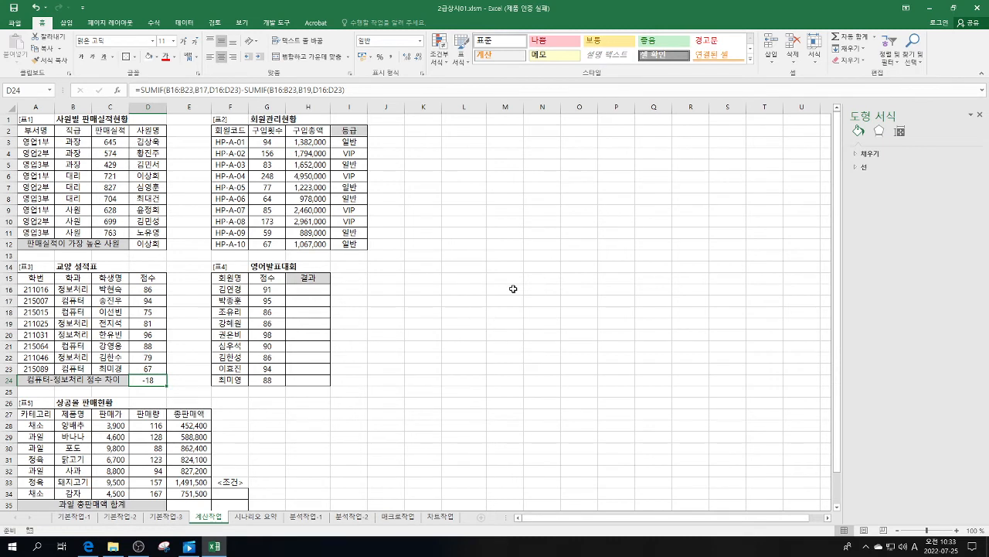
Wrap the two-SUMIF subtraction in D24 in an ABS function and review the resulting formula.
click(141, 89)
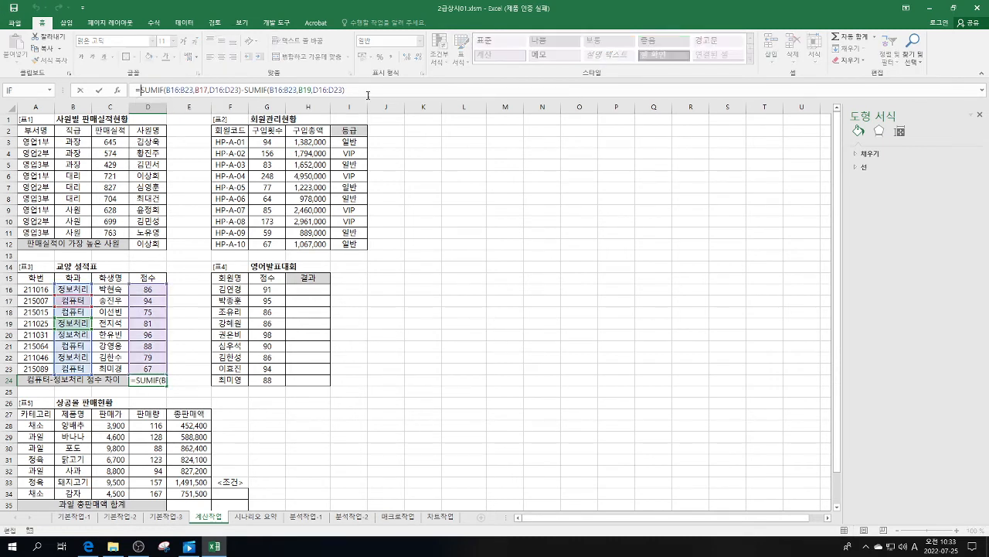
text(abs()
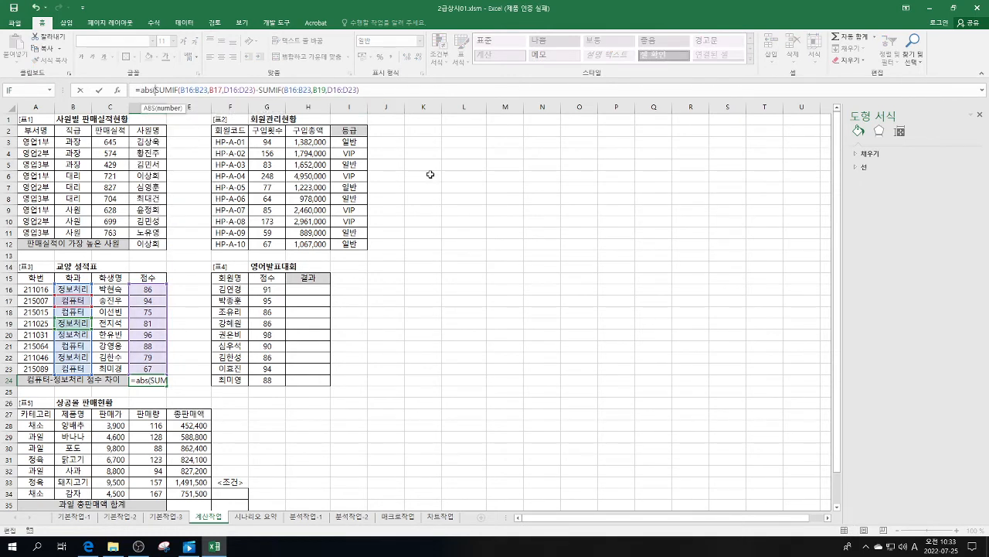
click(380, 89)
text())
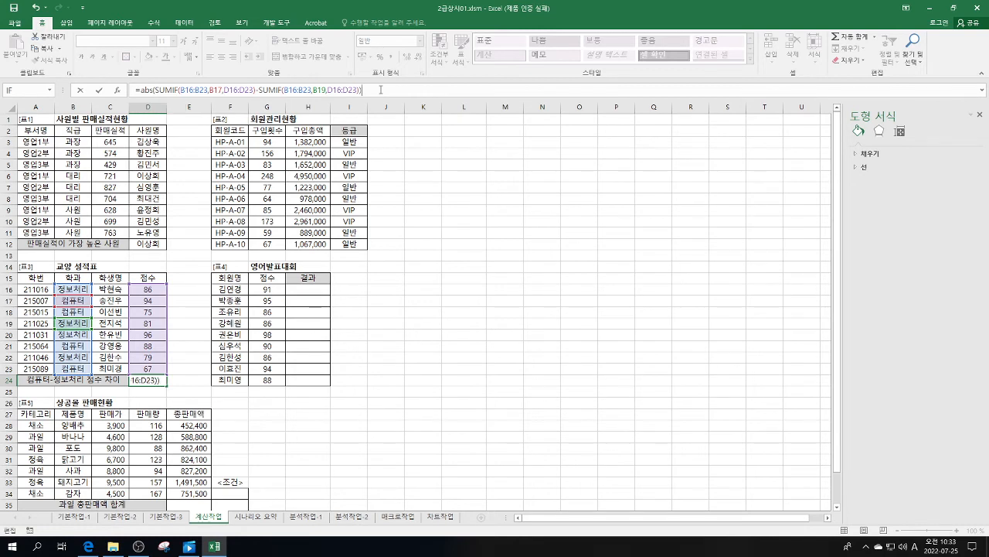
key(Return)
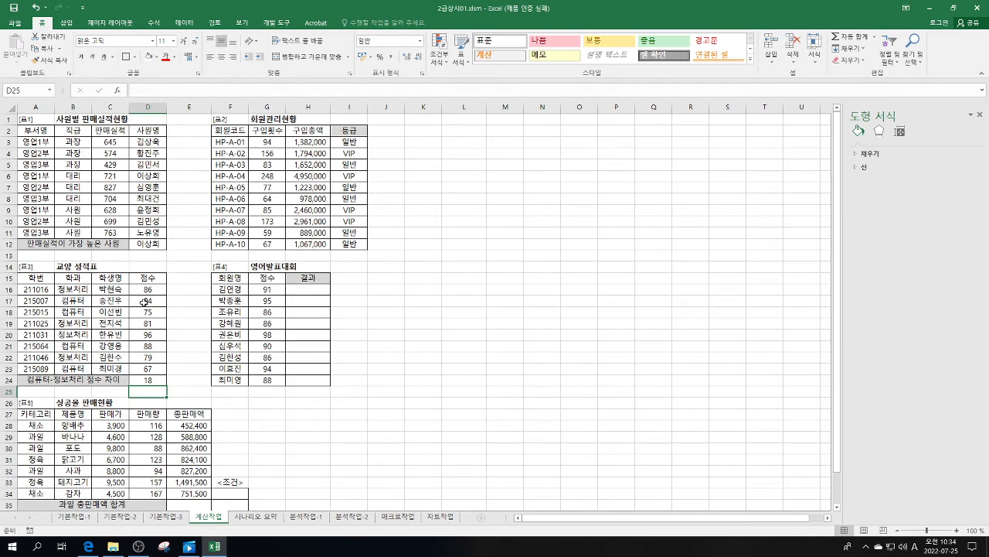
click(153, 380)
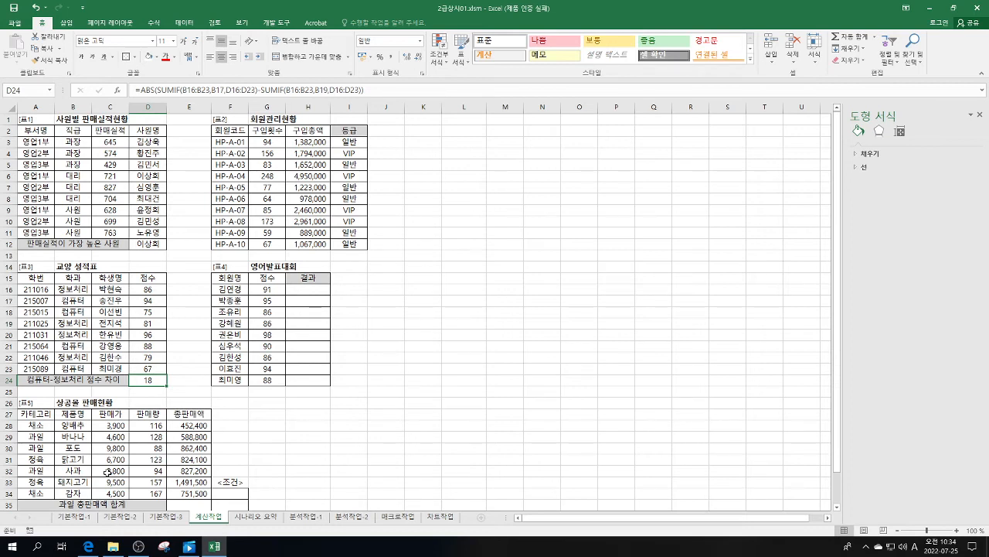
Start an IF in H16 through its function arguments, with rank.eq(G16,$G$16:$G$24) as the logical test.
click(301, 287)
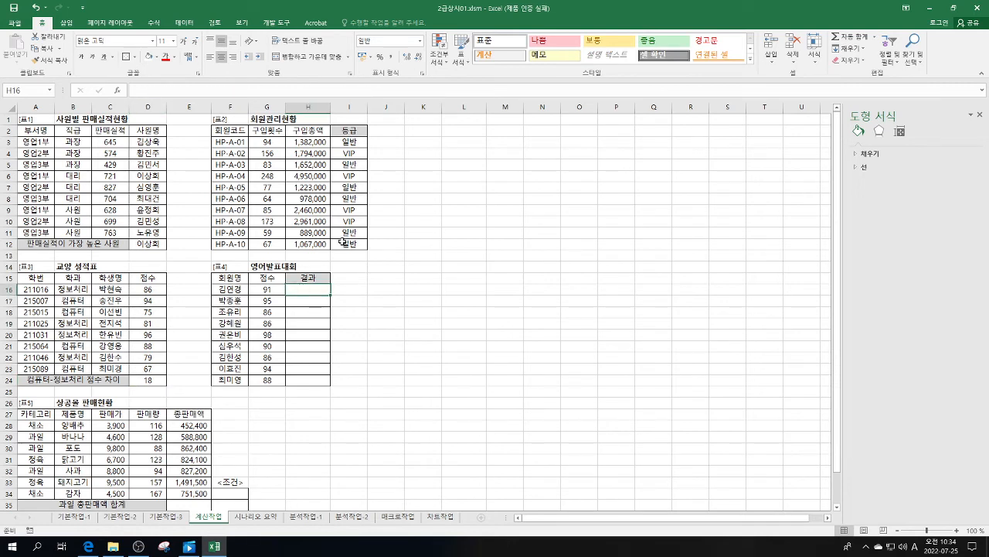
text(=)
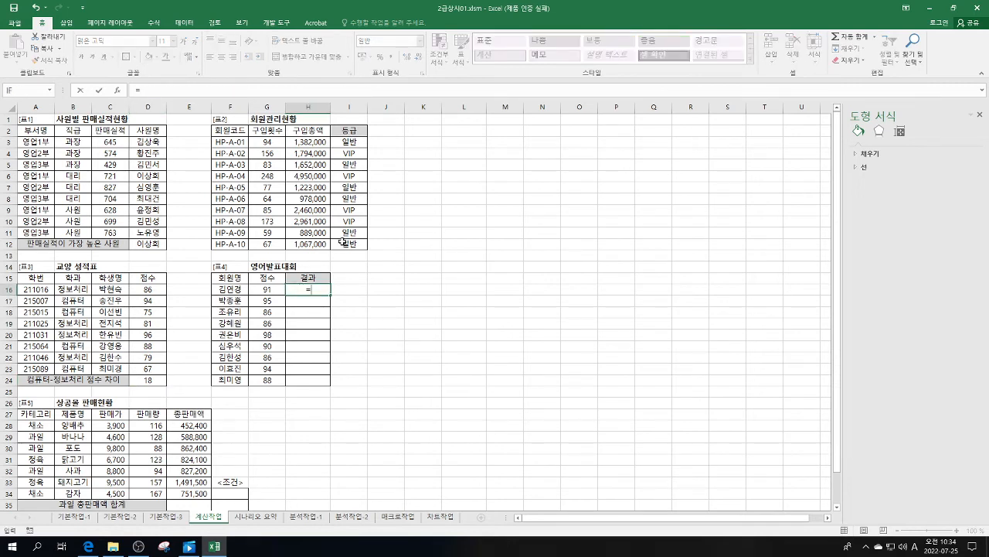
text(if()
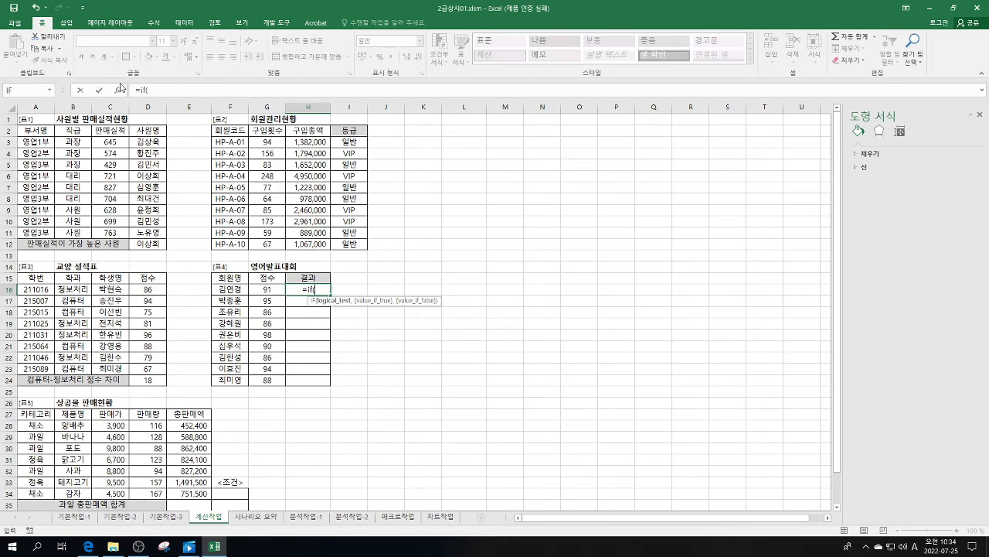
click(118, 90)
drag(440, 193, 579, 252)
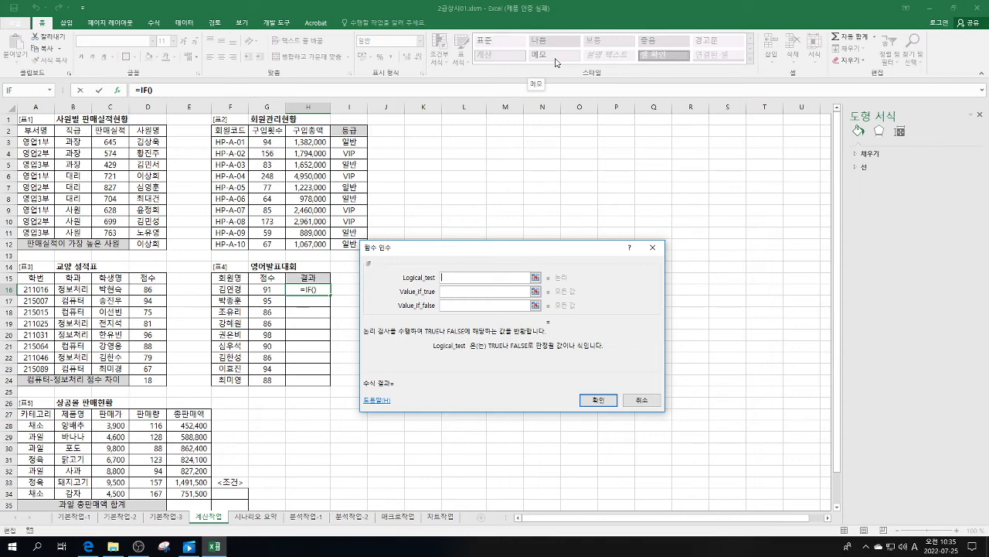
text(rank.eq()
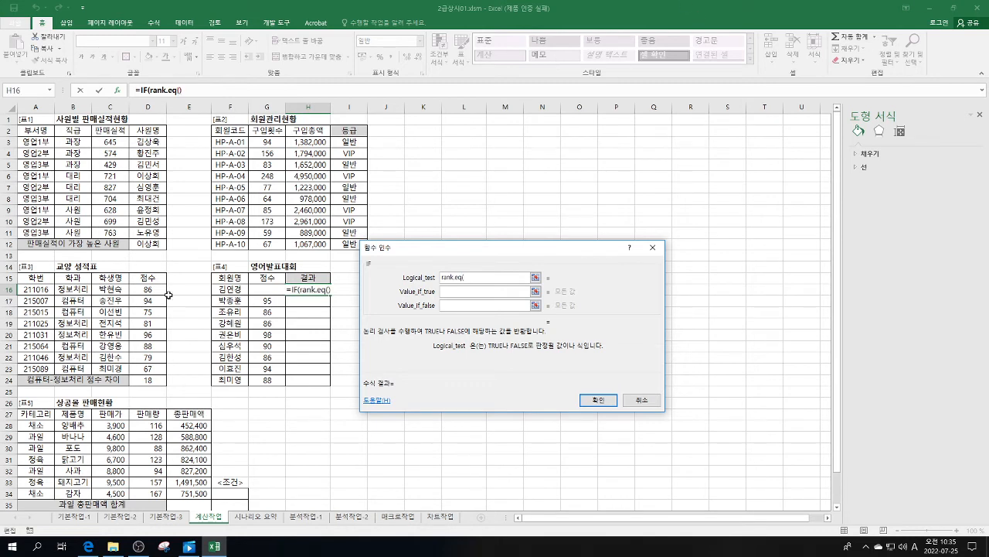
click(268, 291)
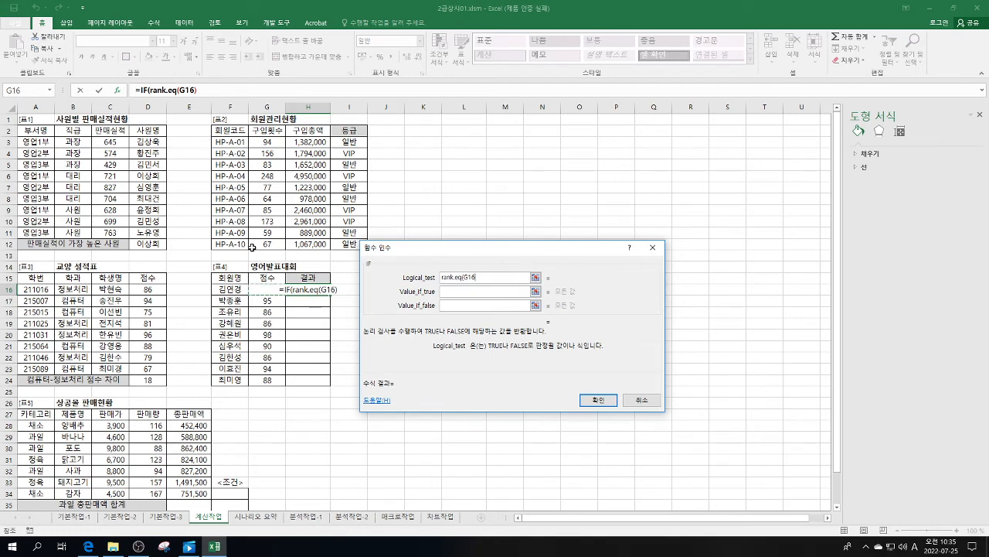
text(,)
drag(268, 291, 268, 380)
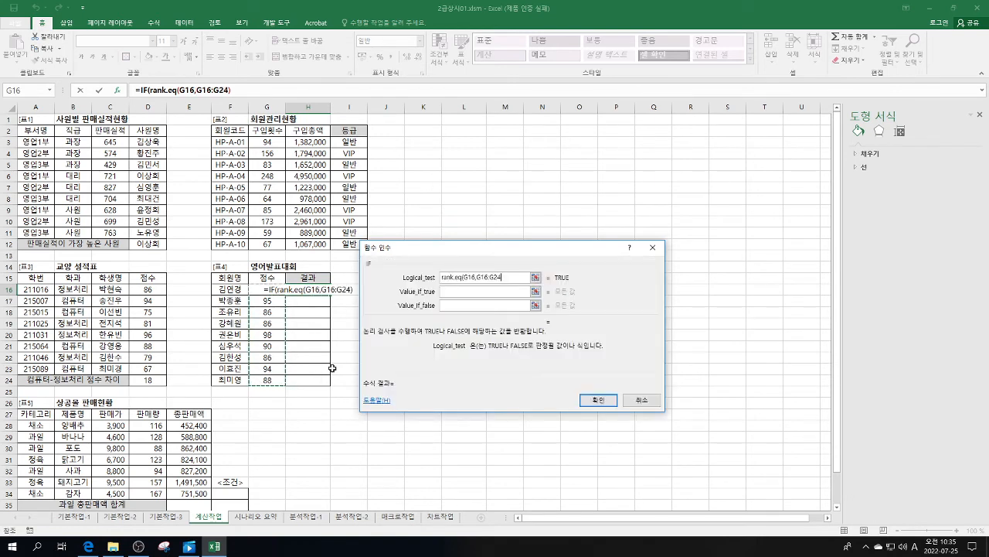
key(F4)
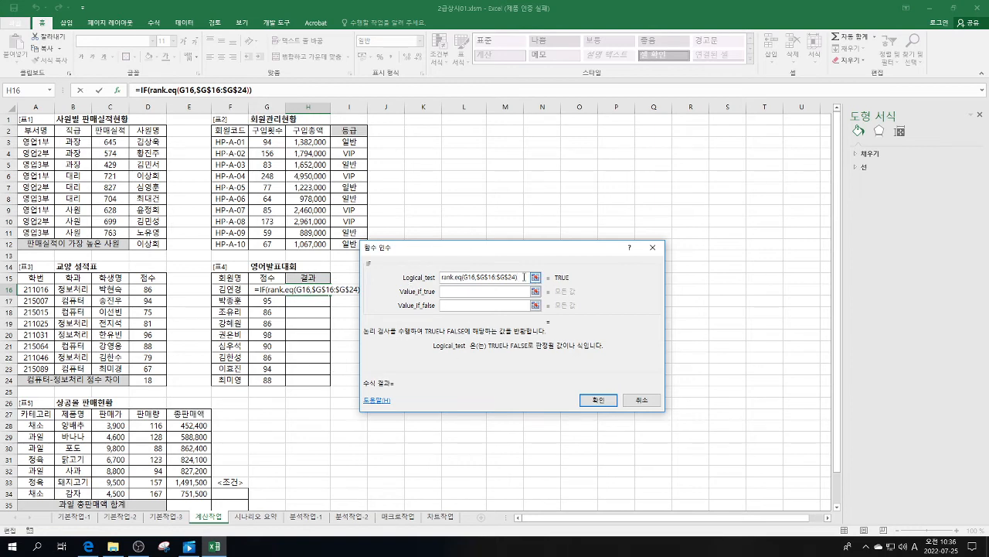
Cut the whole rank.eq expression out of the IF's logical test.
drag(524, 277, 441, 278)
right_click(478, 276)
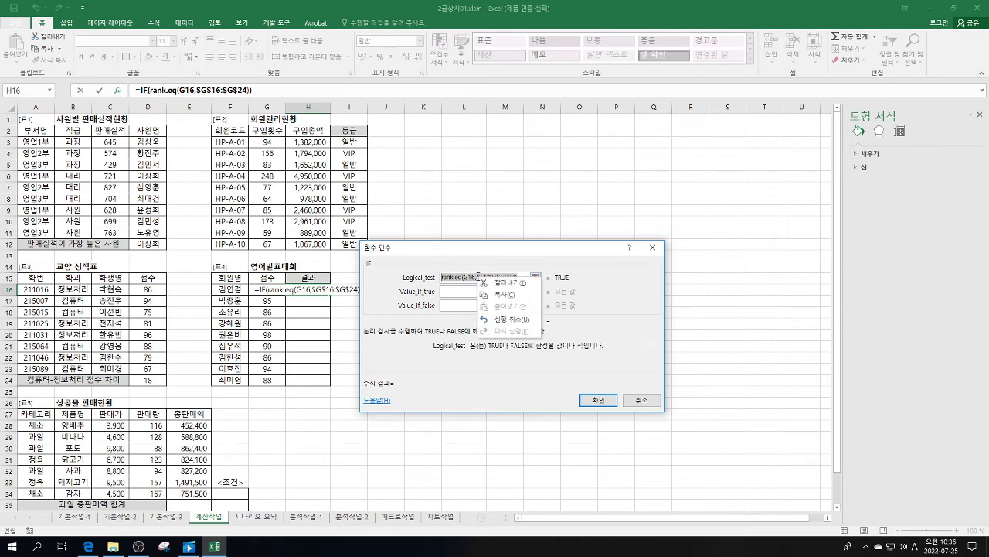
click(503, 292)
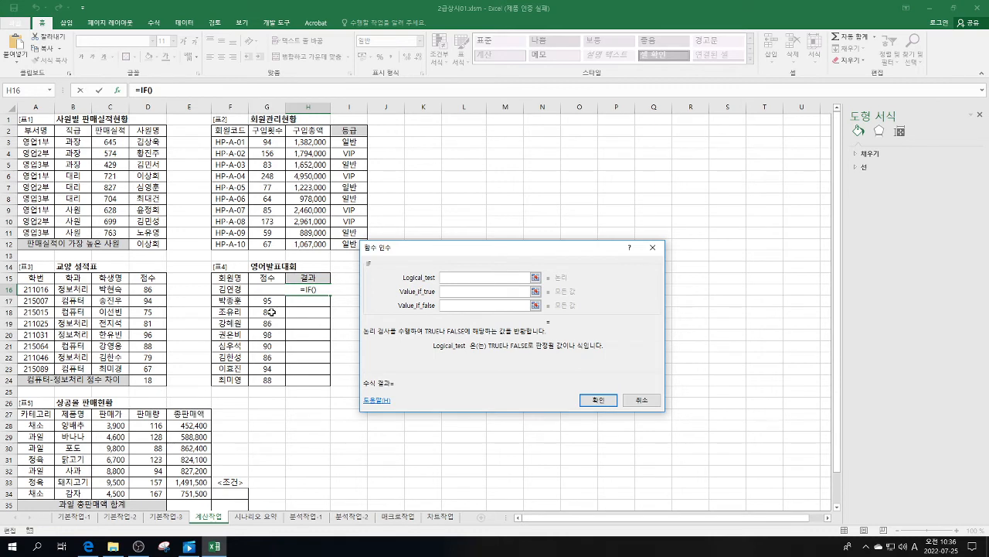
text(choose()
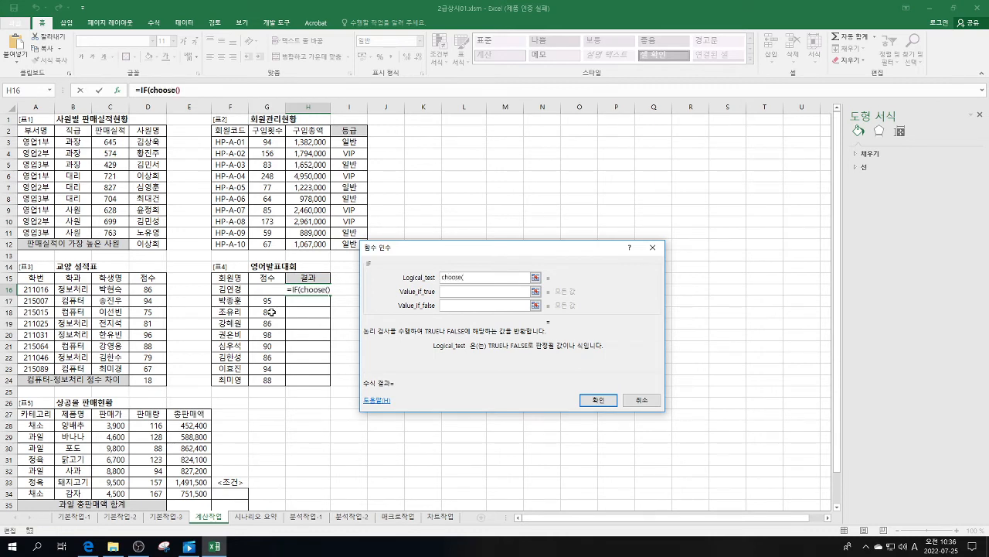
click(117, 92)
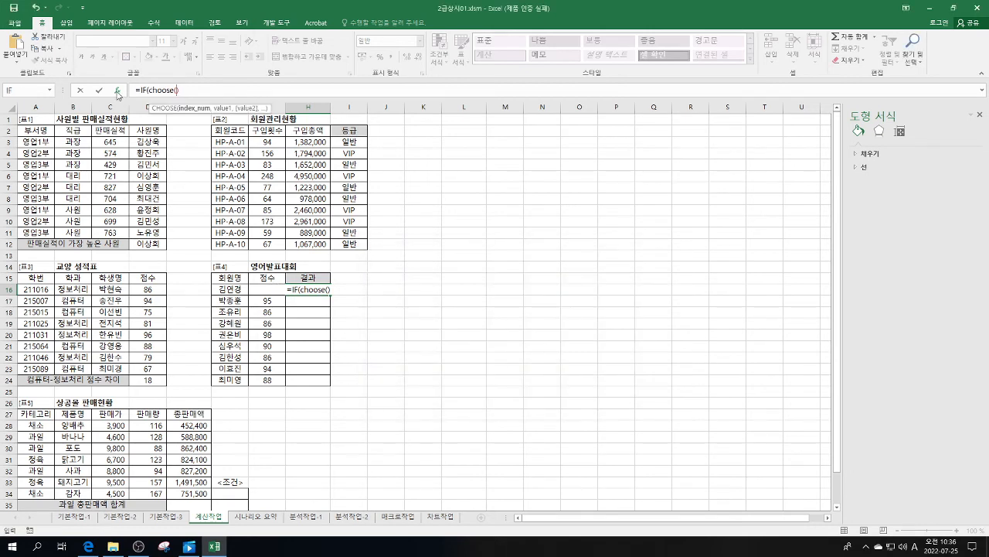
click(151, 92)
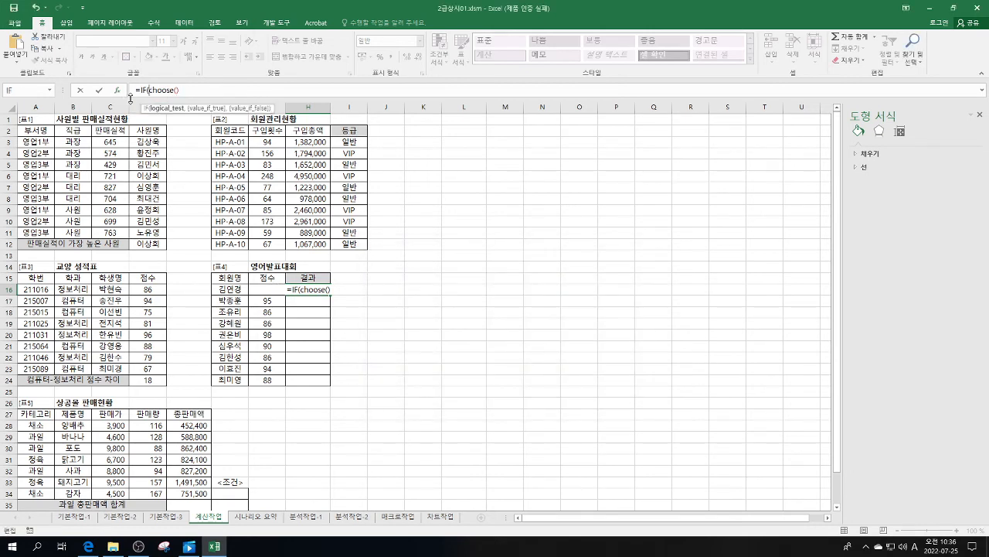
click(118, 90)
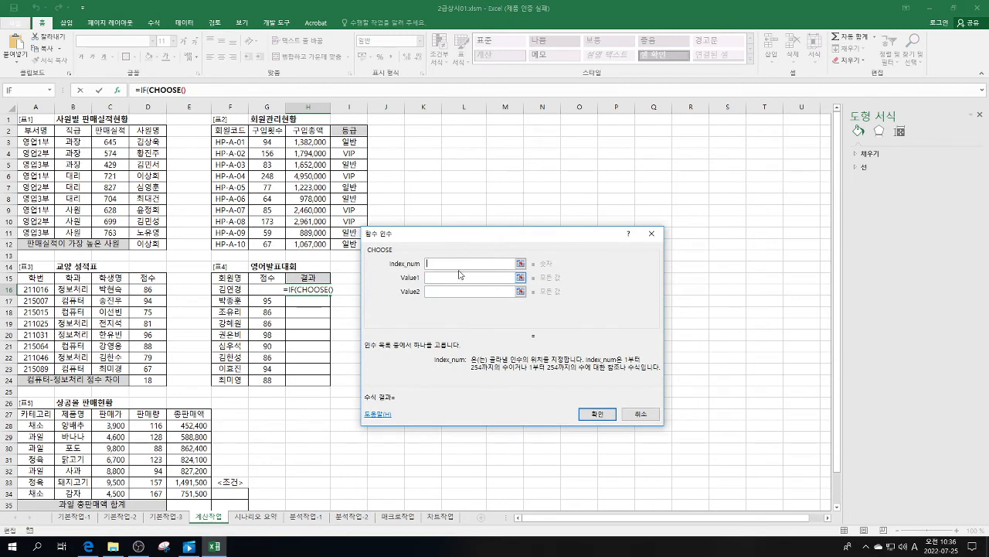
text(rank.eq(G16,$G$16:$G$24))
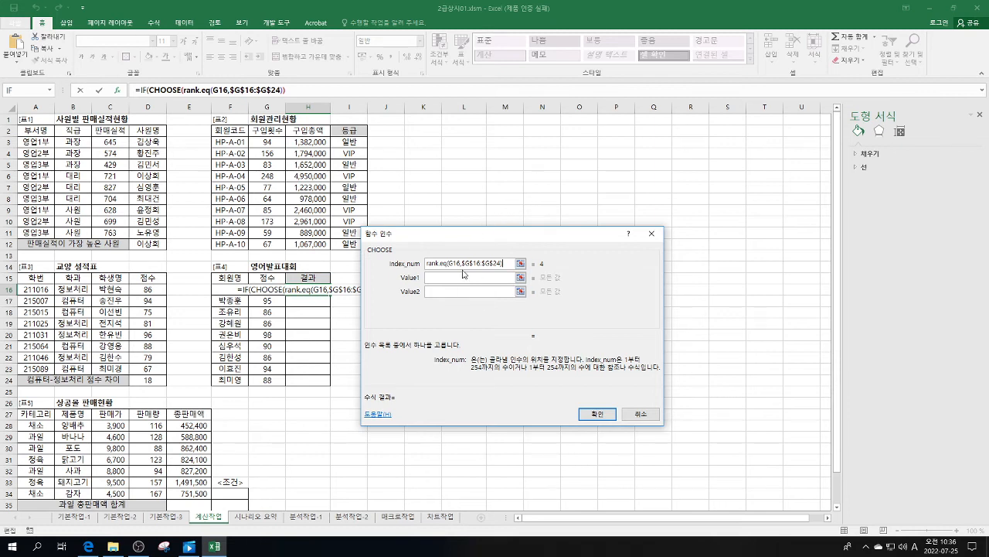
drag(509, 264, 328, 229)
key(ctrl+c)
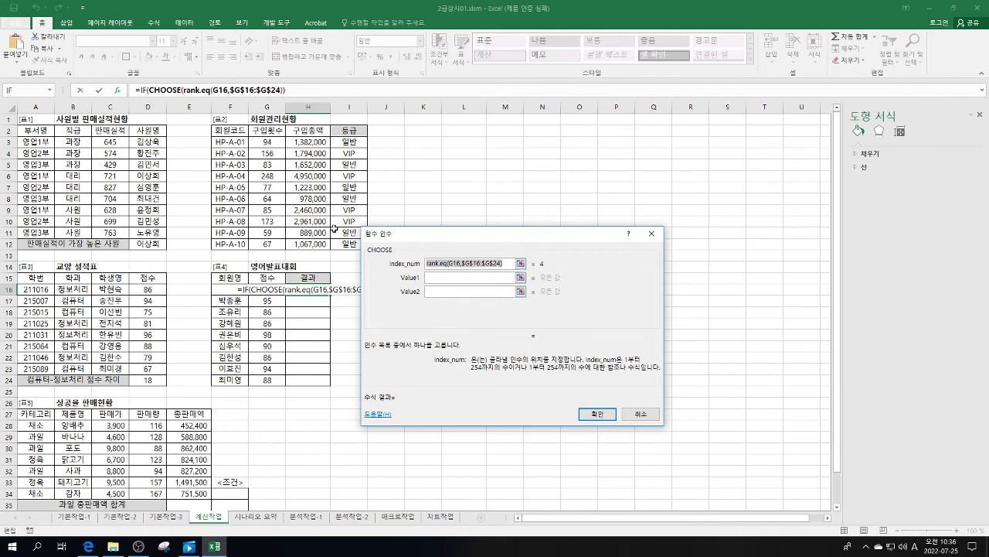
key(BackSpace)
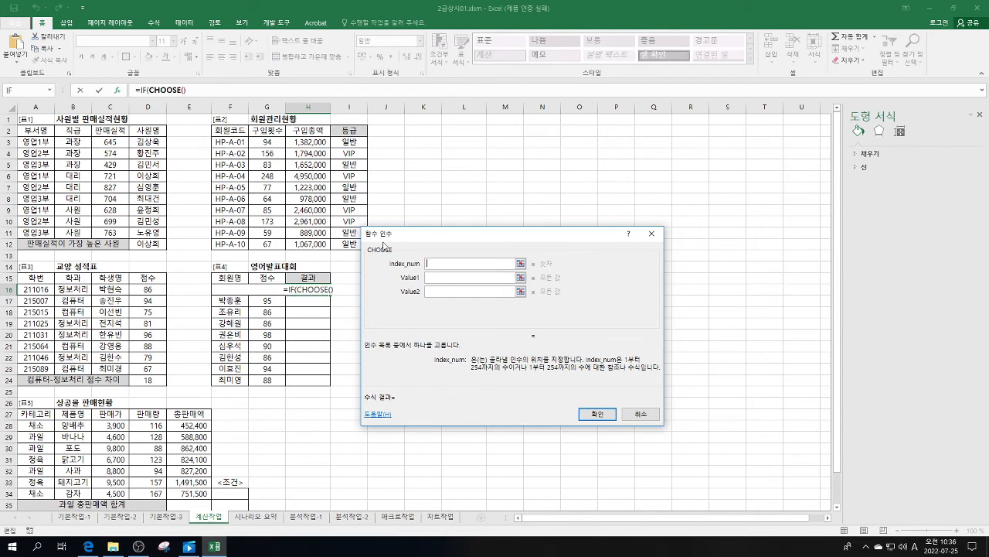
click(641, 413)
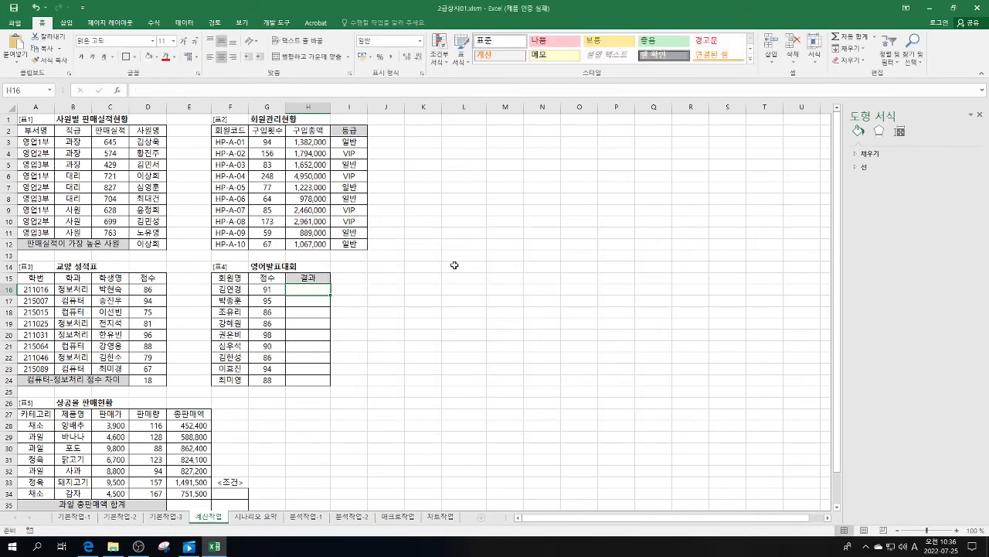
Start an IF in H16 through its function arguments, reusing the copied expression for the logical test rank.eq(G16,$G$16:$G$24)<=3.
text(=if()
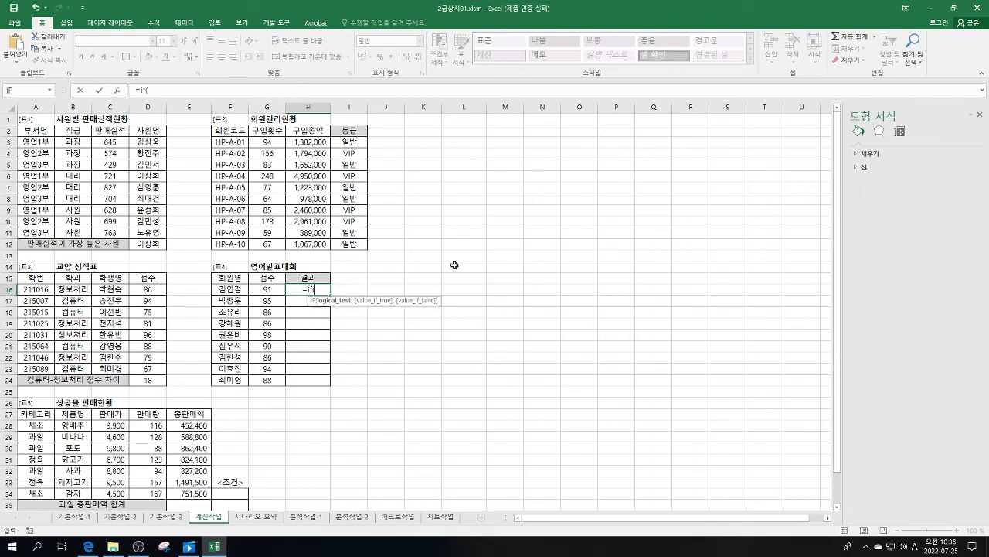
click(118, 90)
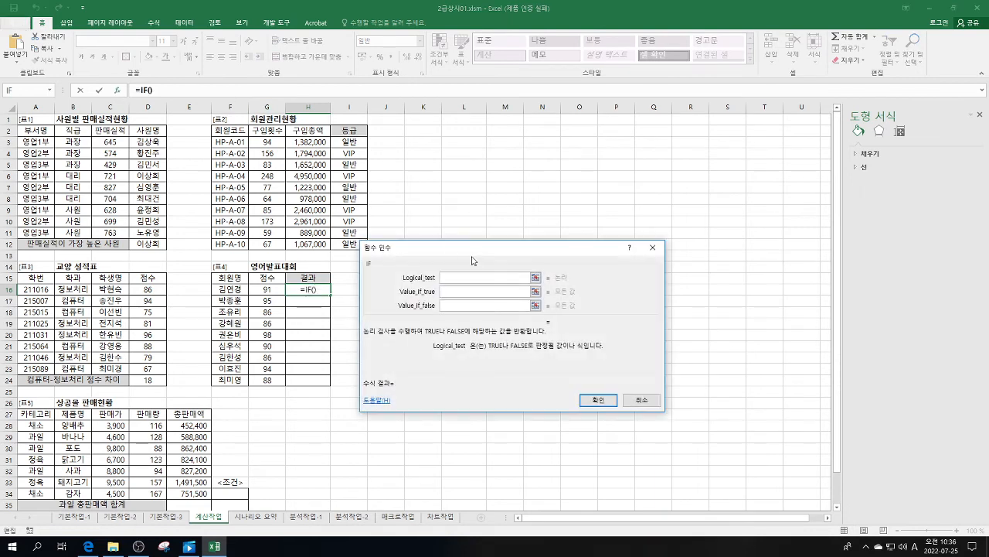
drag(466, 261, 463, 225)
key(ctrl+v)
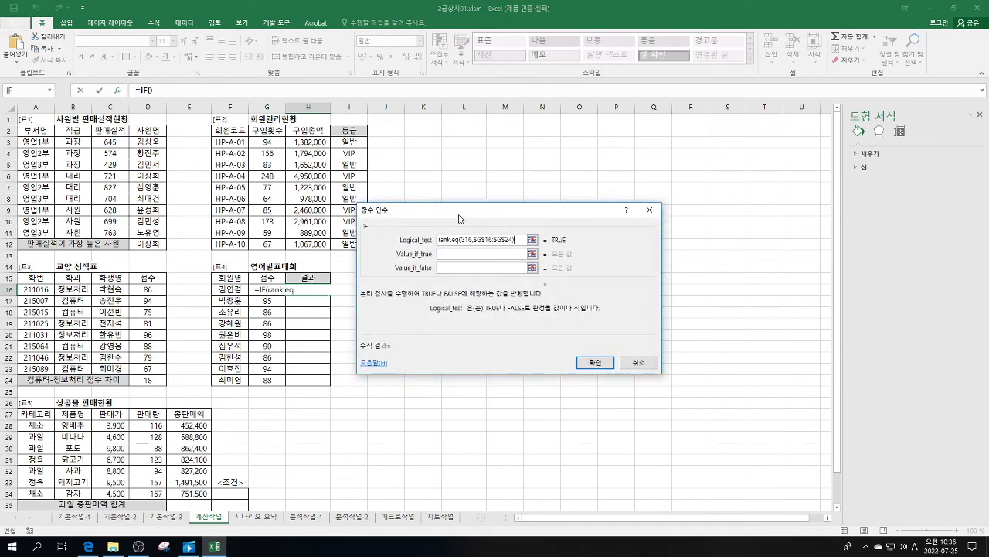
text(<)
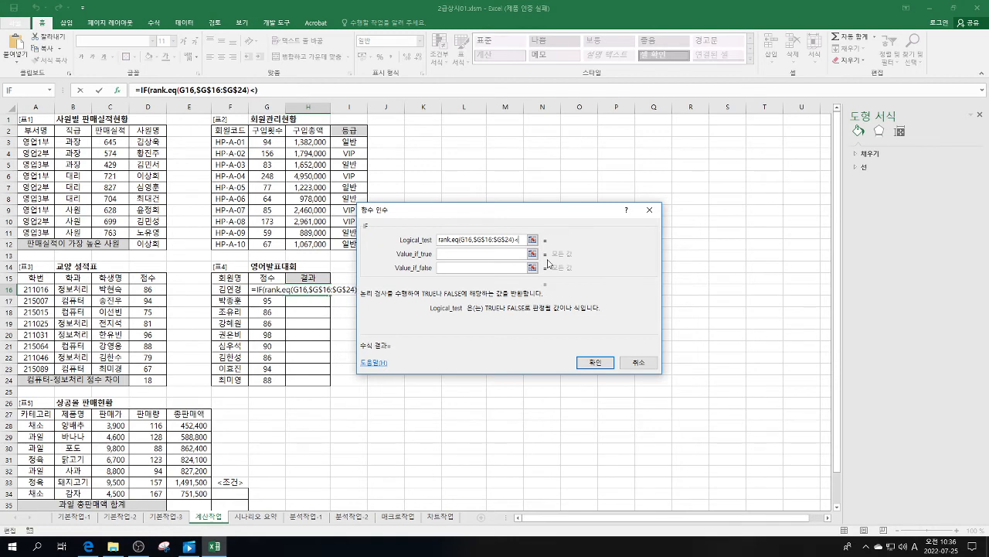
text(=3)
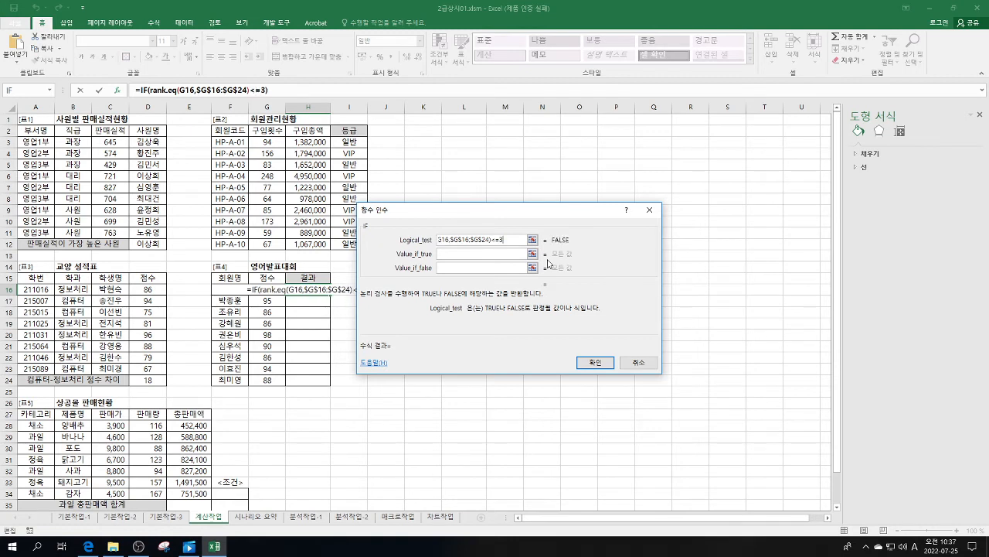
Start a CHOOSE as the IF's true value in H16, reusing the copied expression rank.eq(G16,$G$16:$G$24)<=3 as its index.
click(442, 252)
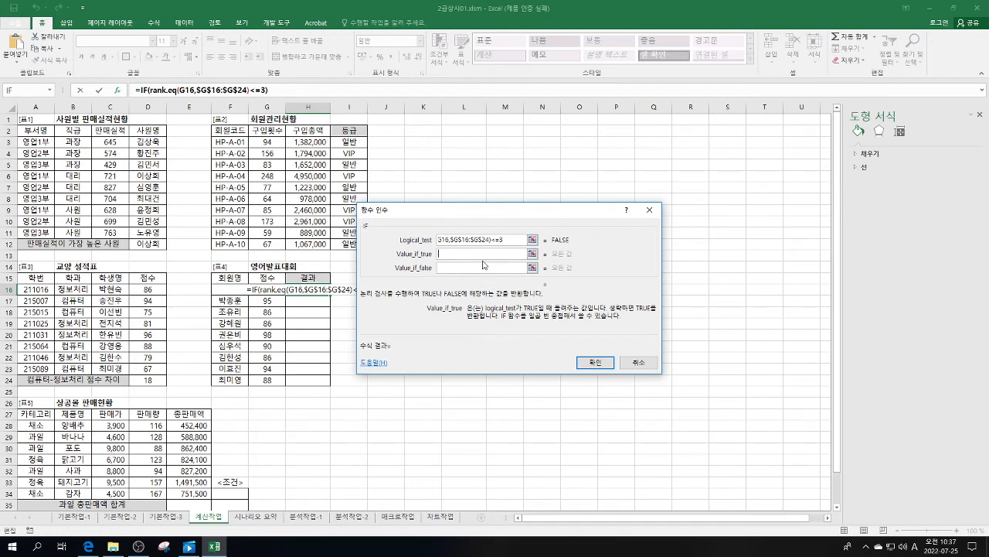
text(choo)
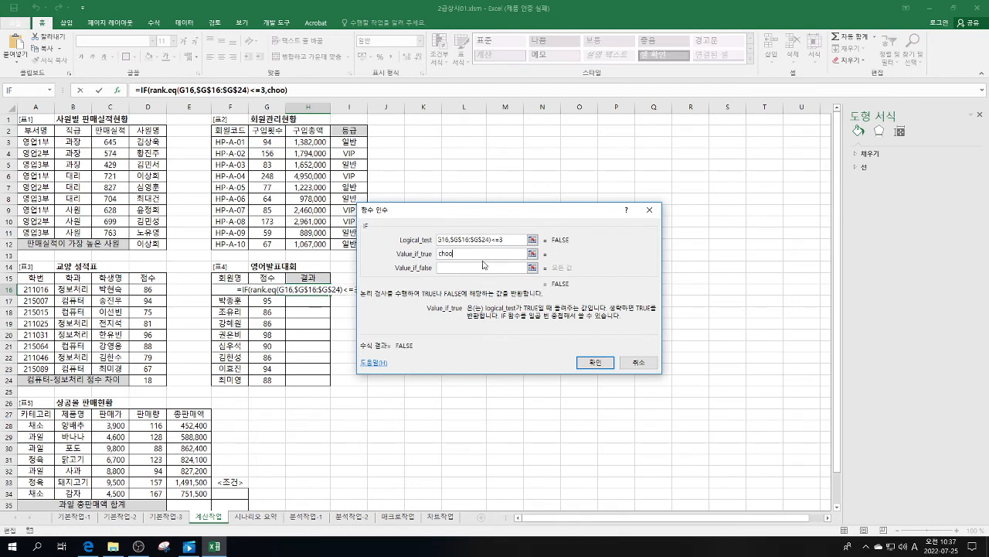
text(se()
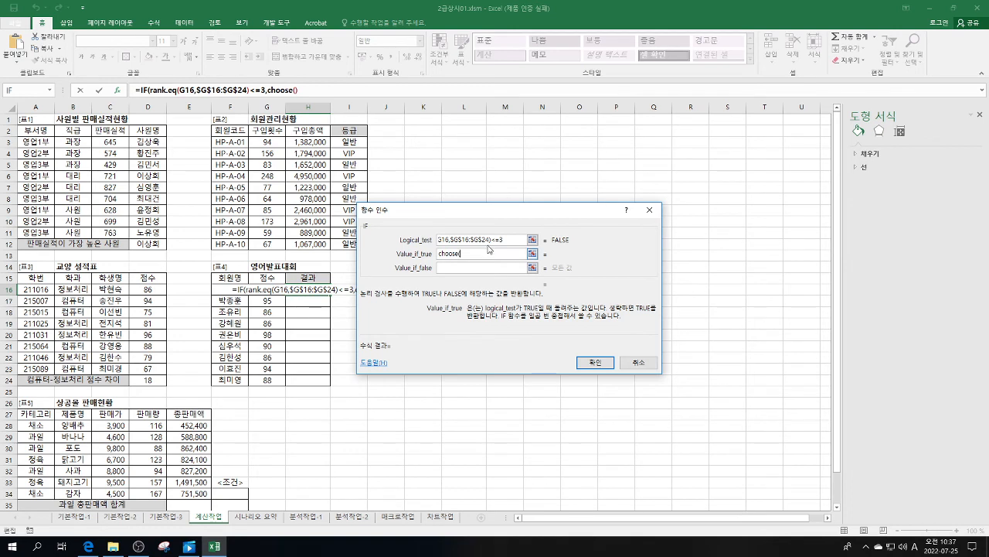
drag(515, 240, 399, 237)
key(ctrl+c)
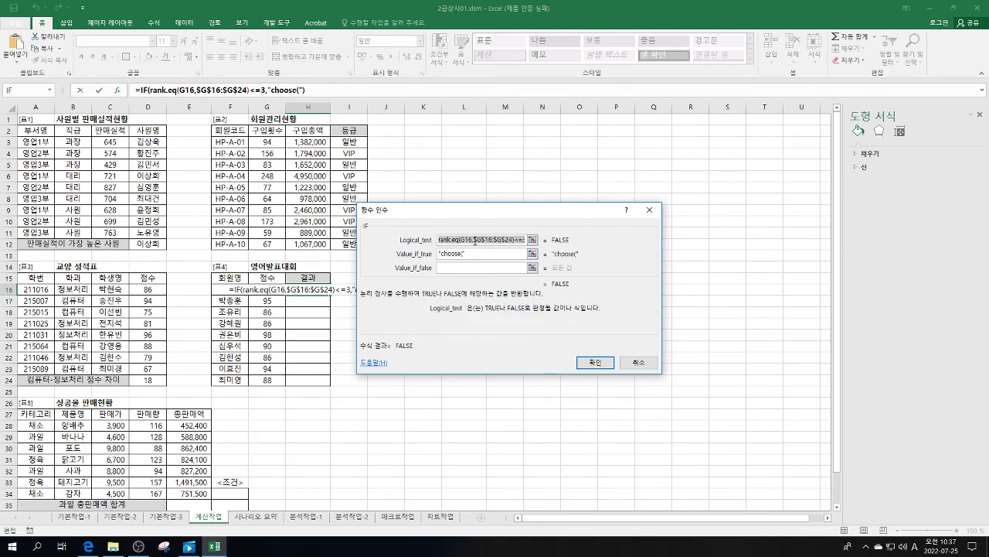
right_click(475, 240)
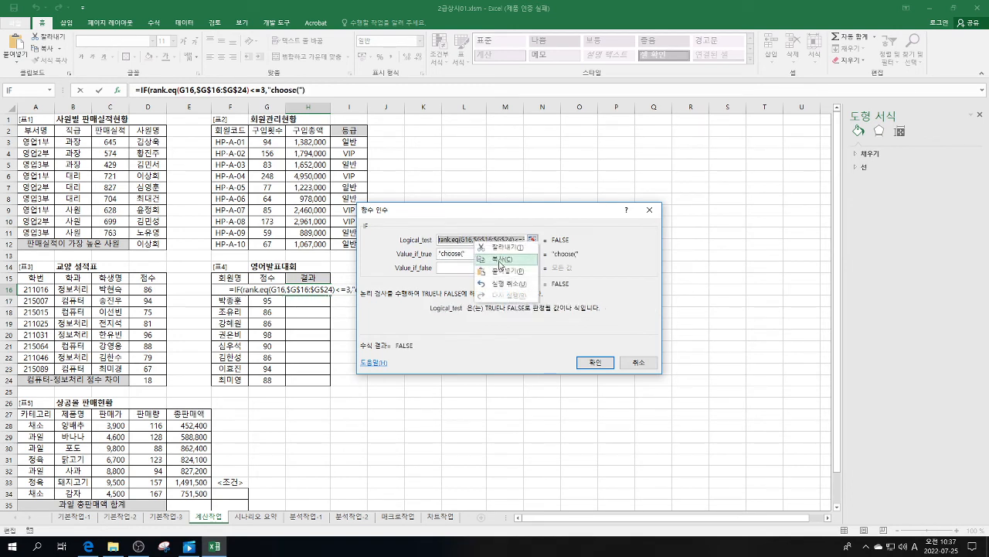
click(500, 265)
click(469, 256)
key(BackSpace)
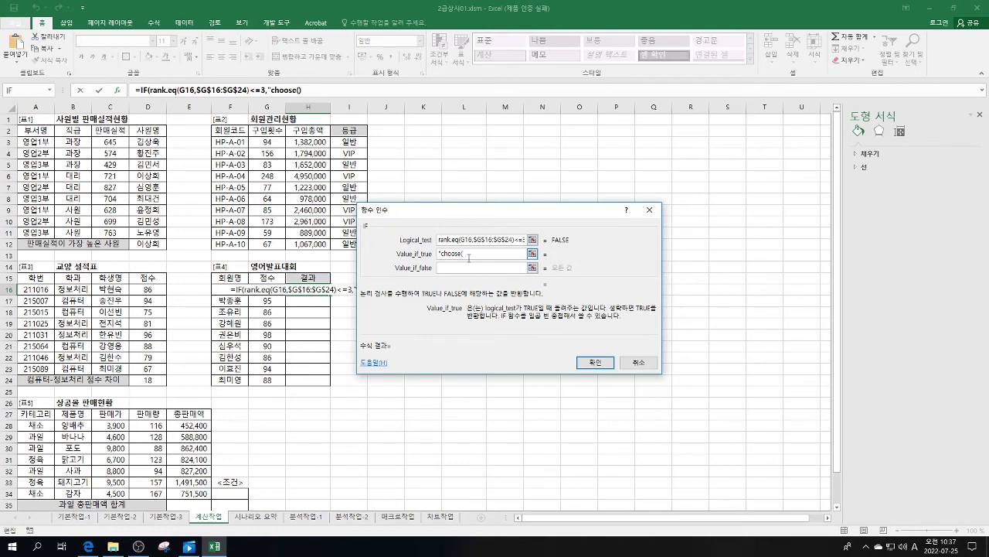
key(ctrl+v)
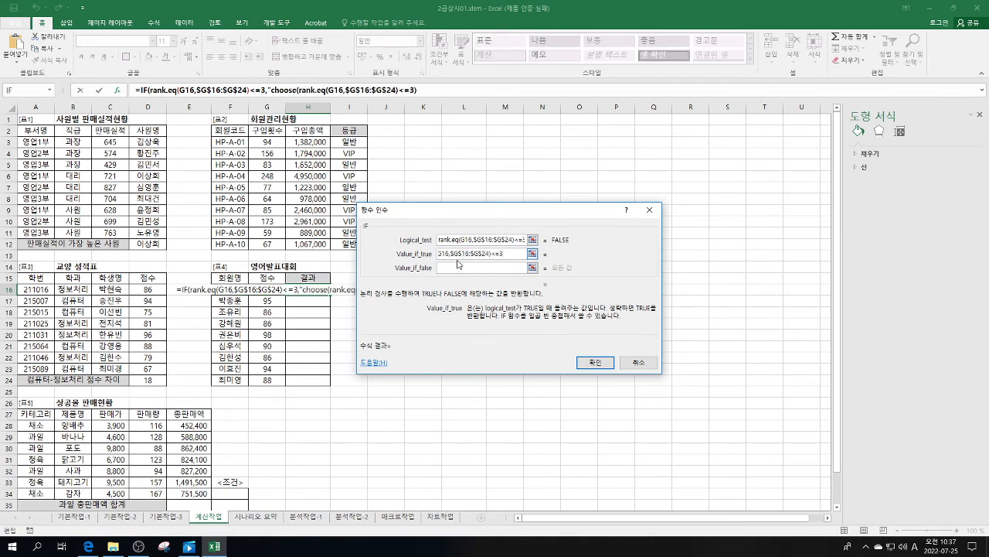
Remove the stray quotation mark before choose and the trailing <=3 from its rank.eq index in H16's formula.
click(272, 90)
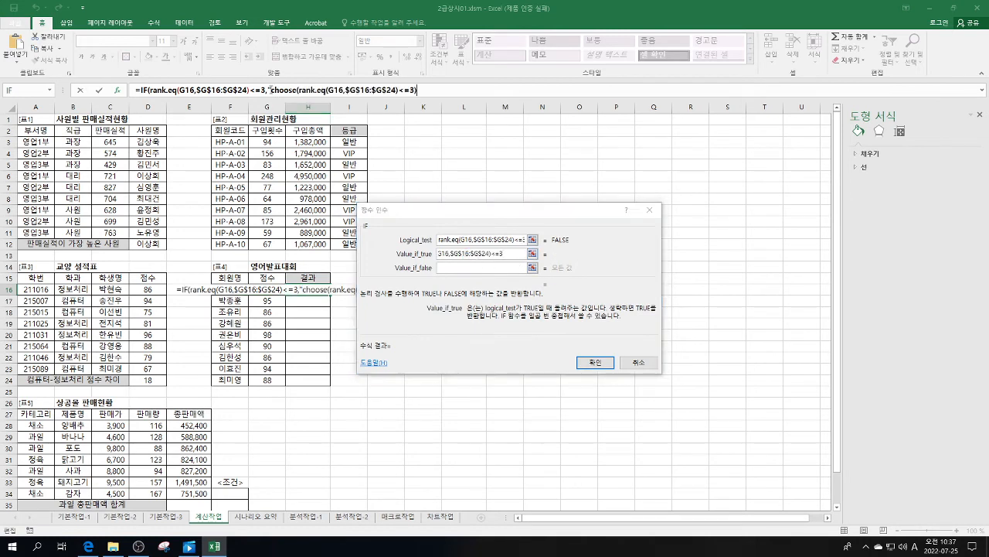
key(BackSpace)
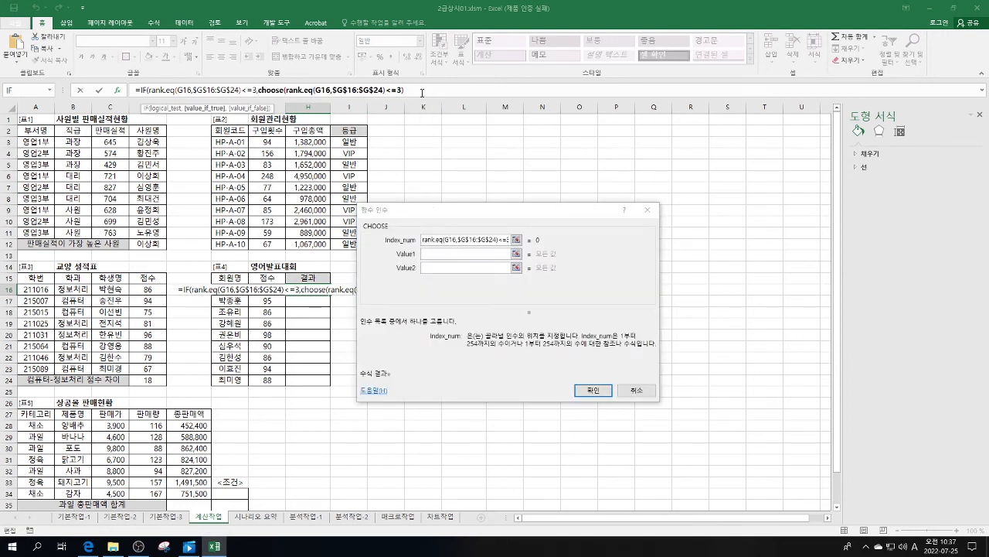
click(418, 90)
key(BackSpace)
key(BackSpace)
key(BackSpace)
key(BackSpace)
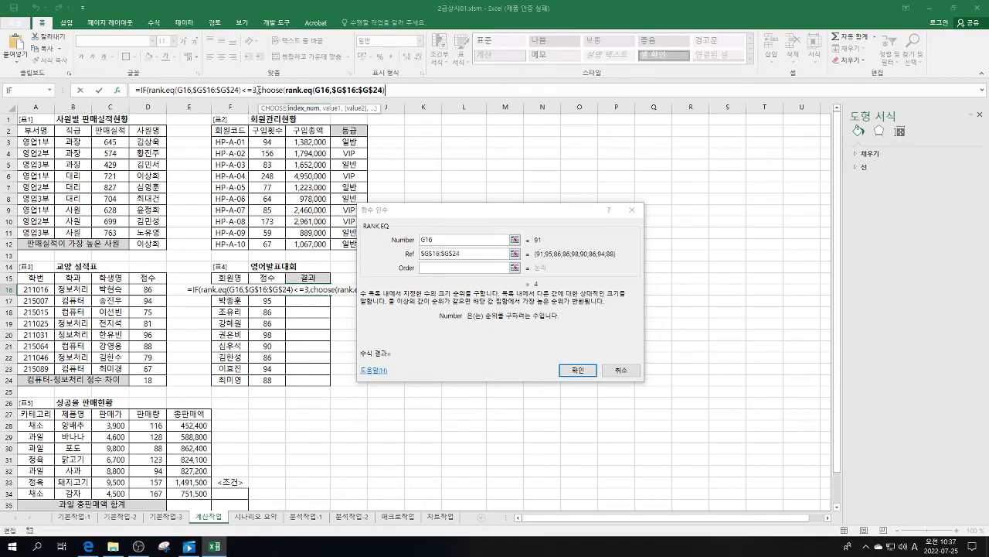
Set the CHOOSE function's three values in H16 to 금메달, 은메달 and 동메달.
click(259, 91)
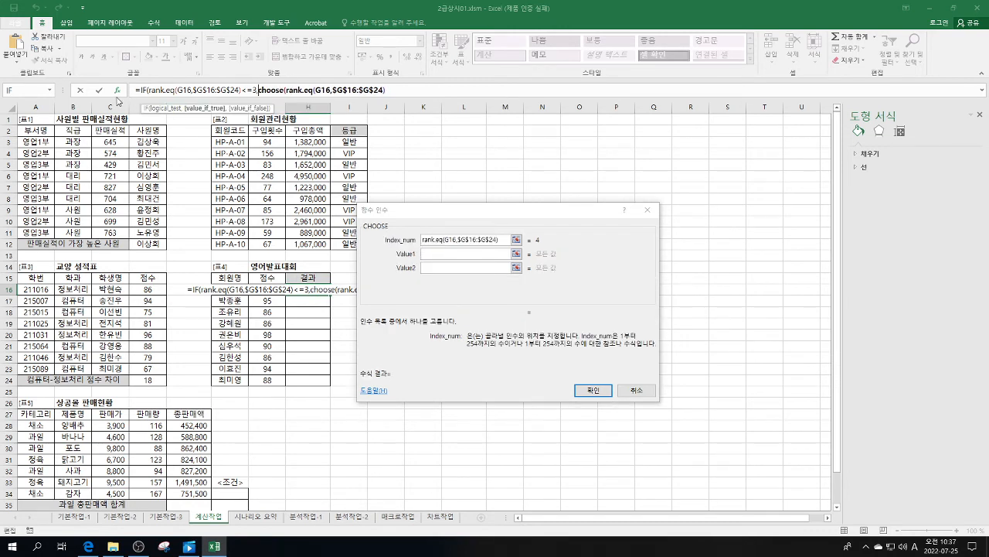
click(471, 253)
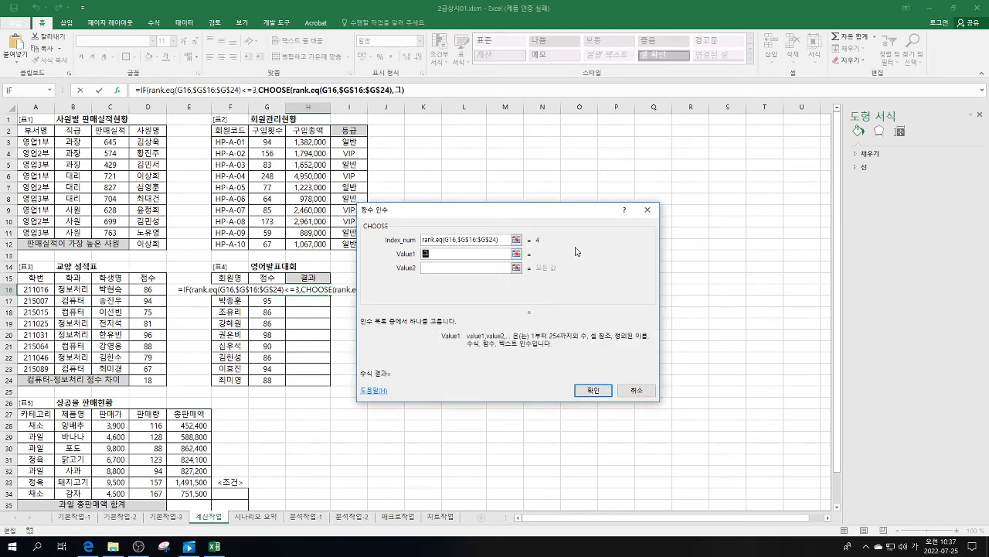
text(금메달)
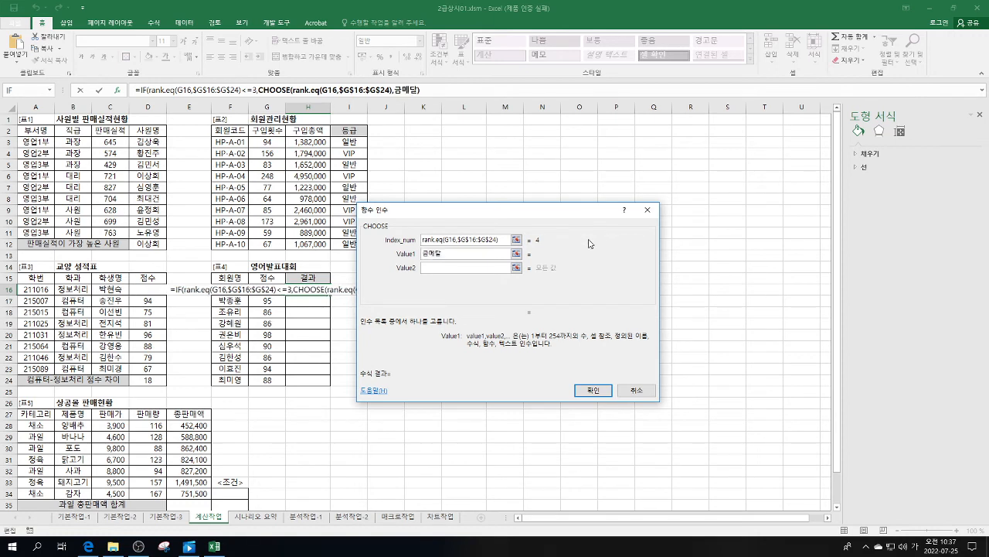
key(Tab)
text(은메달)
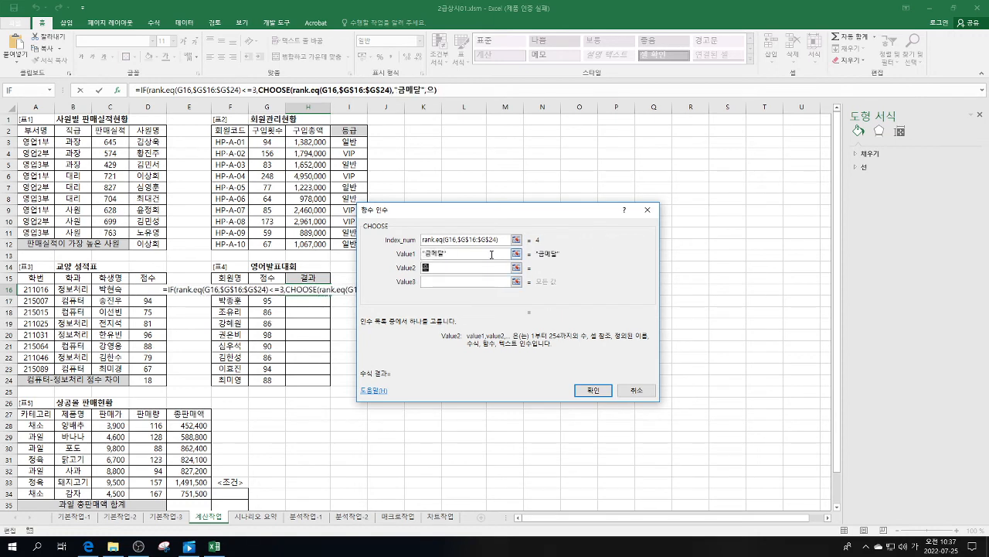
key(Tab)
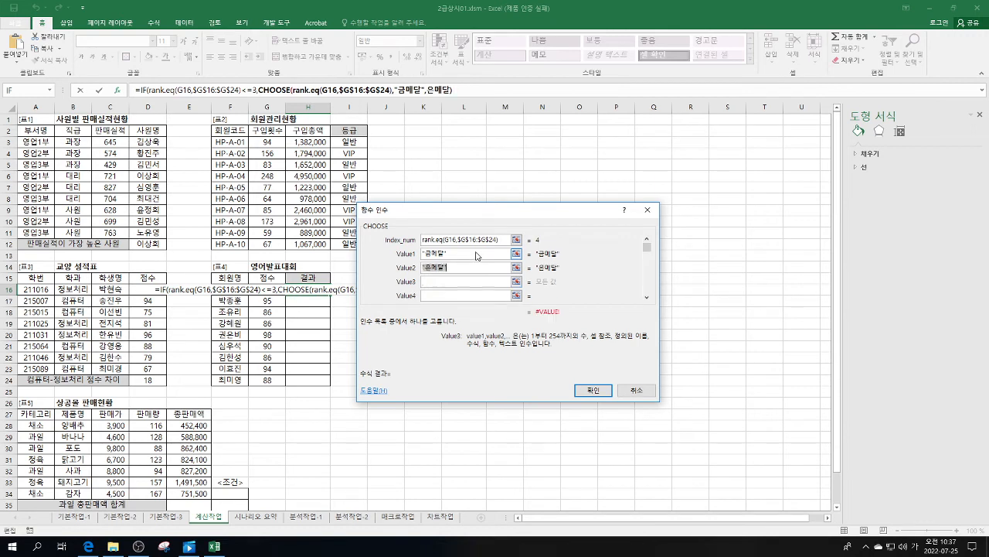
text(동메달)
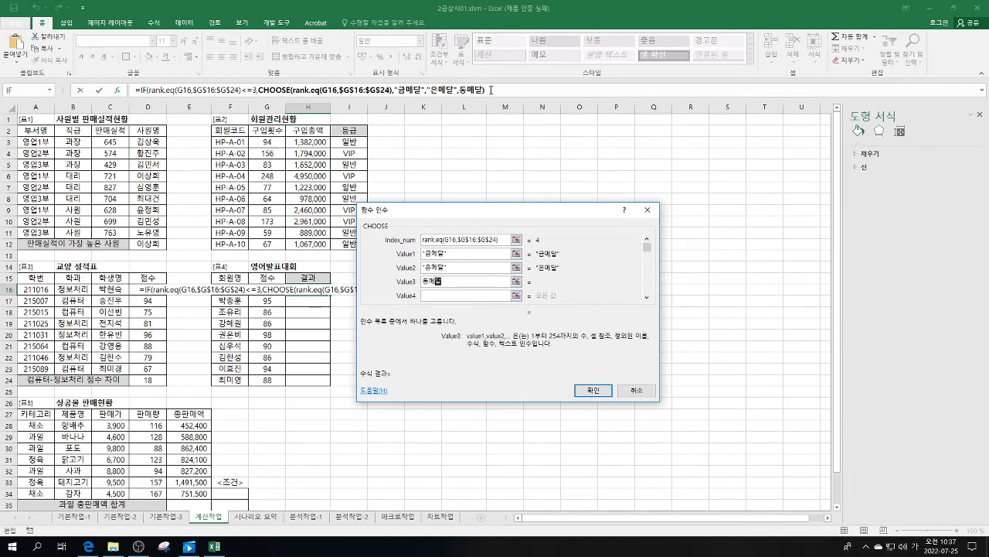
Set the IF's false value to an empty string "" and copy the completed H16 formula down to H24.
click(141, 89)
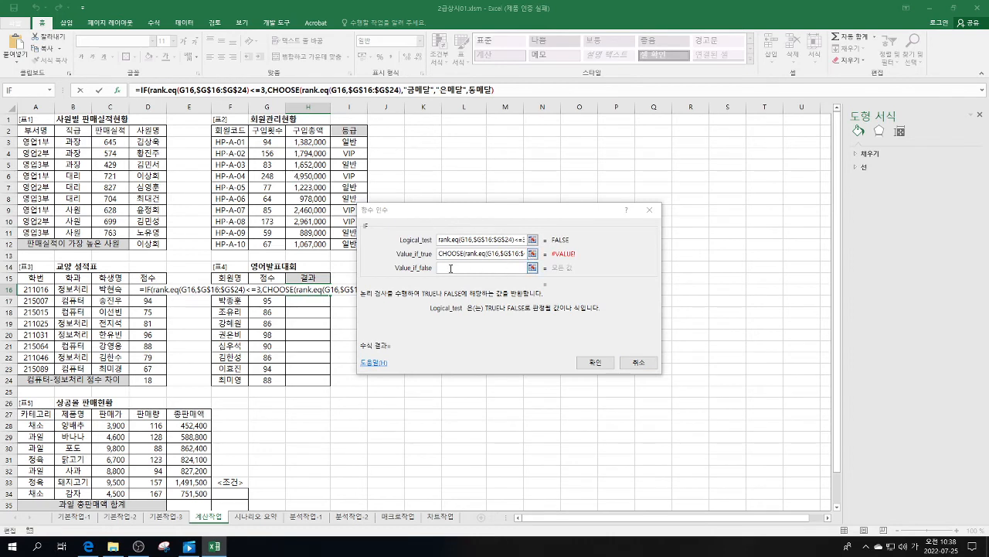
click(523, 268)
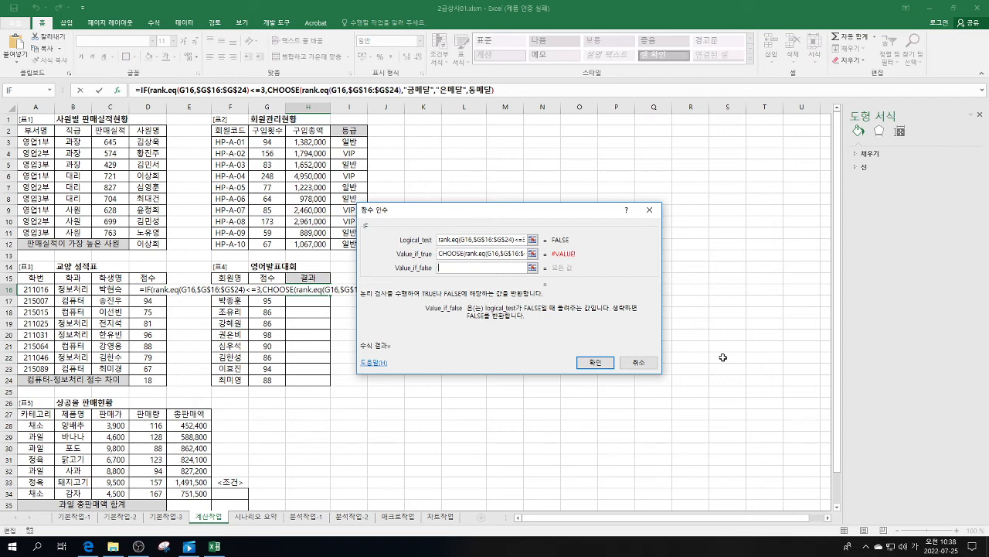
text("")
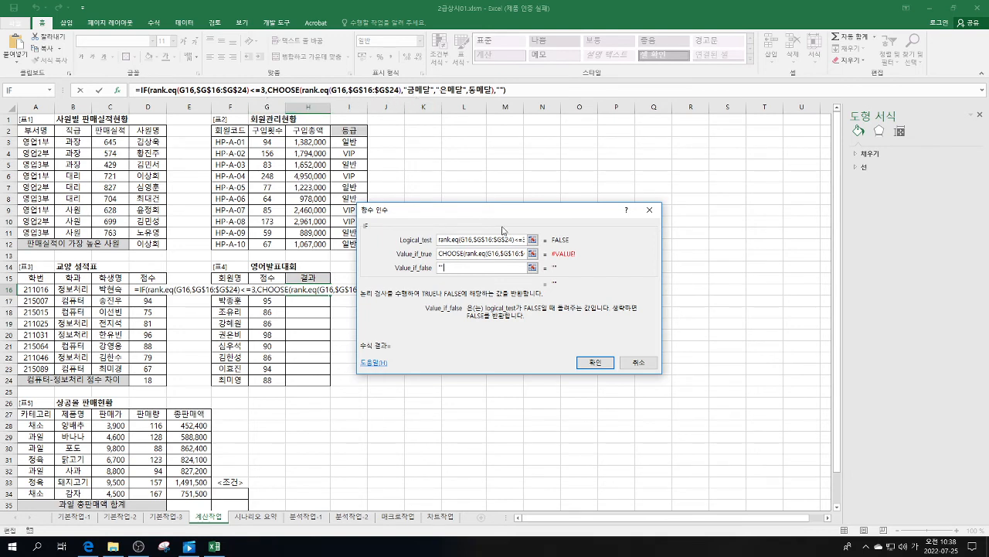
click(596, 364)
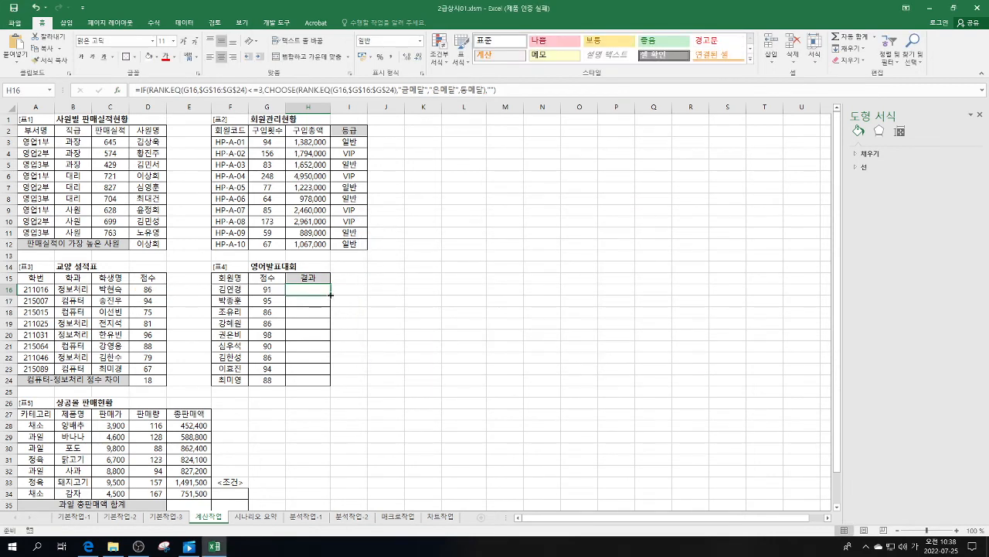
drag(331, 295, 330, 384)
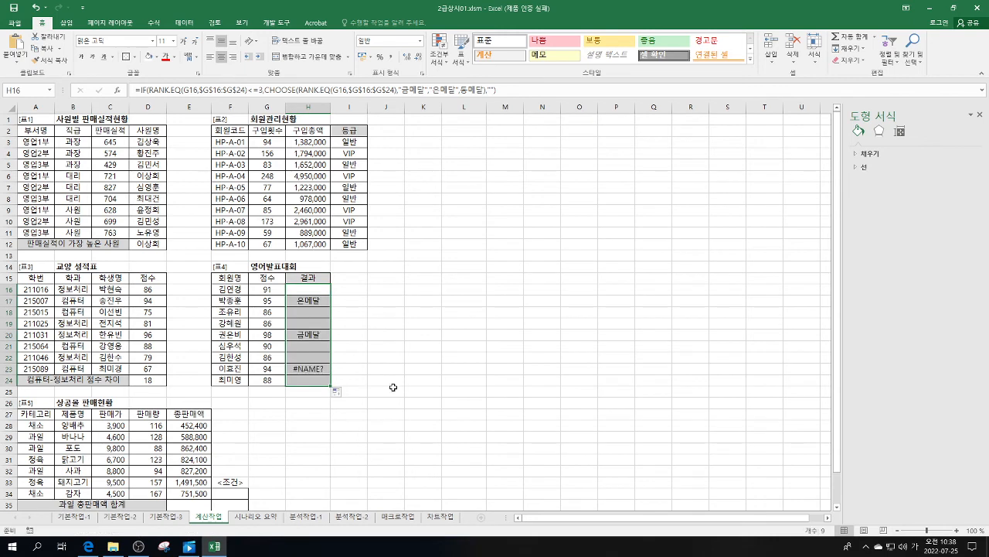
Change the ranked cell to G16 in both RANK.EQ functions of the formula in H23.
click(310, 369)
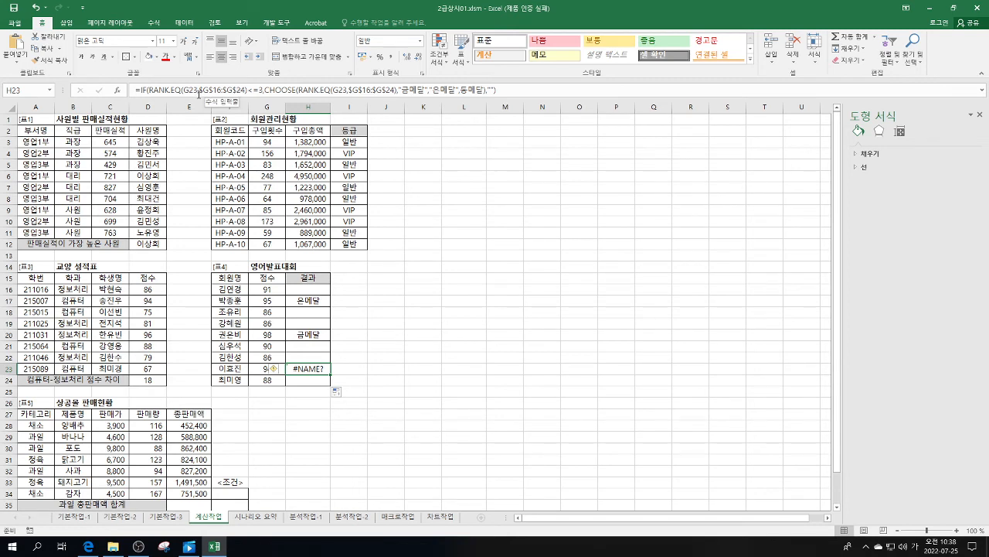
click(210, 89)
key(BackSpace)
key(BackSpace)
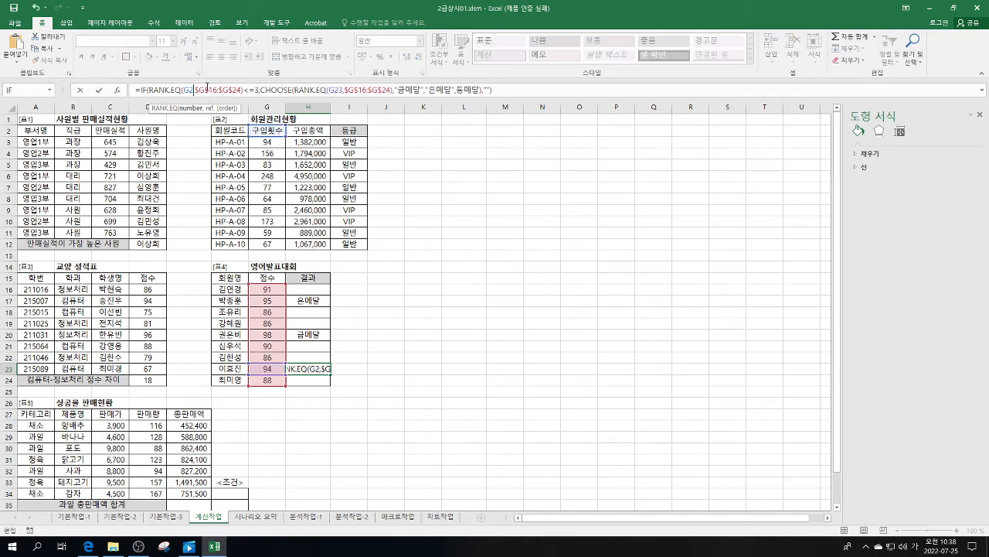
text(16)
click(343, 89)
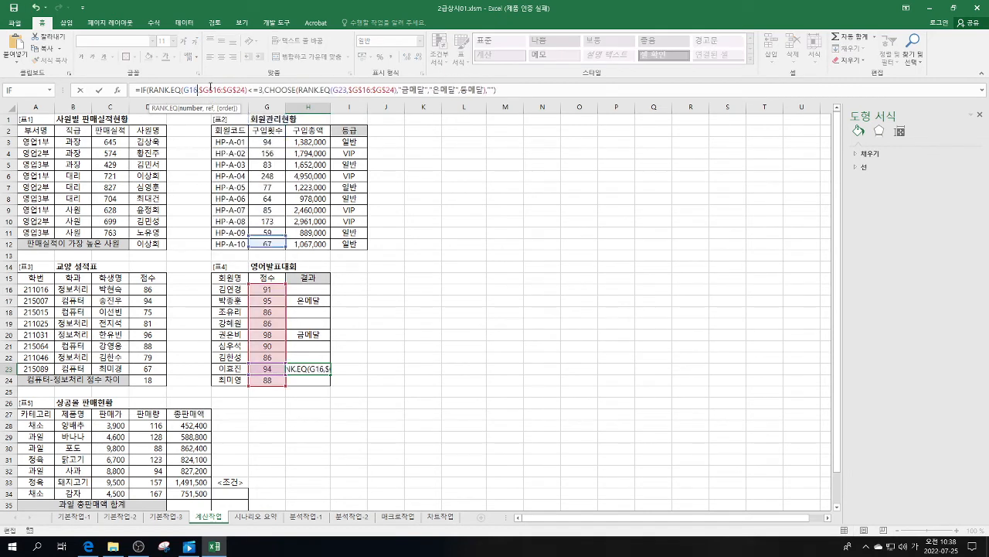
click(373, 89)
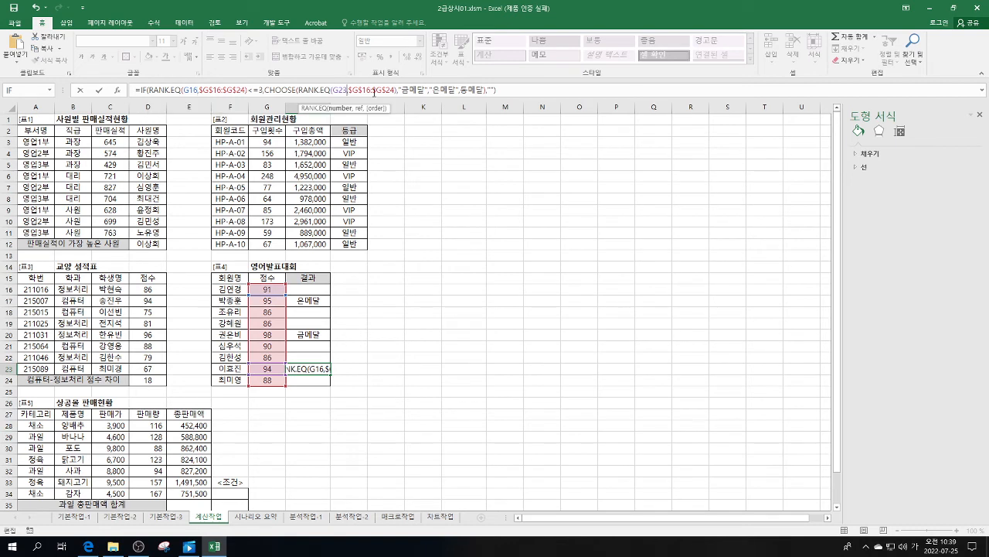
key(BackSpace)
key(BackSpace)
key(BackSpace)
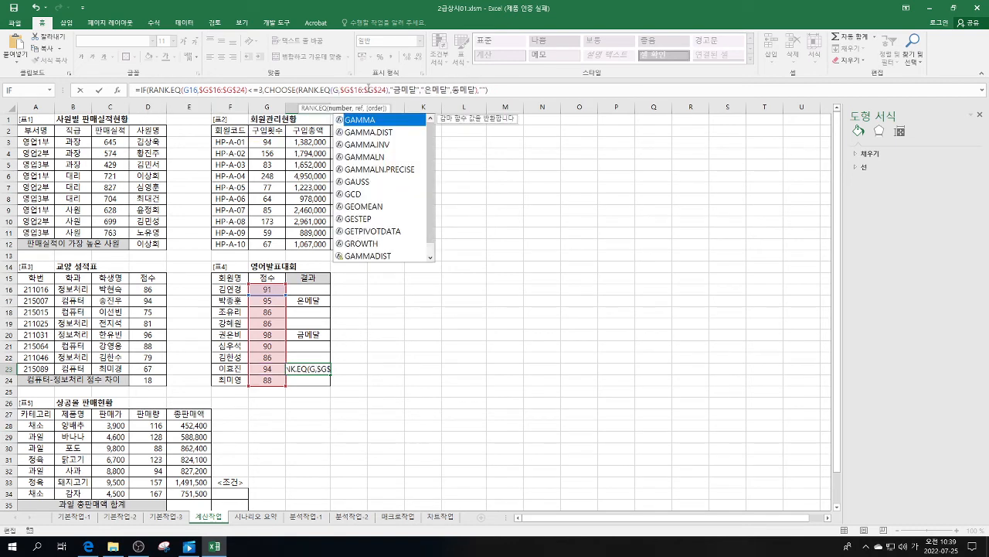
text(16)
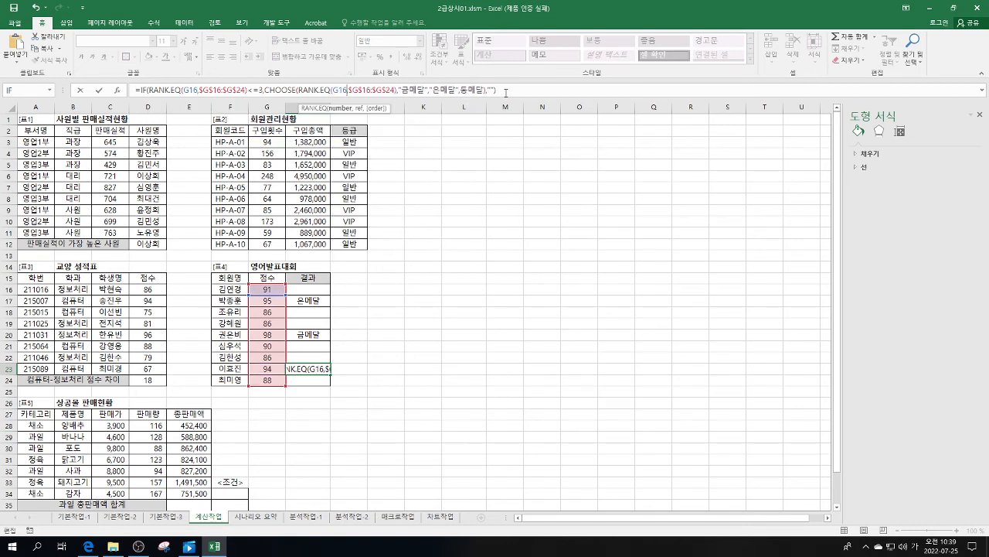
click(505, 91)
key(Return)
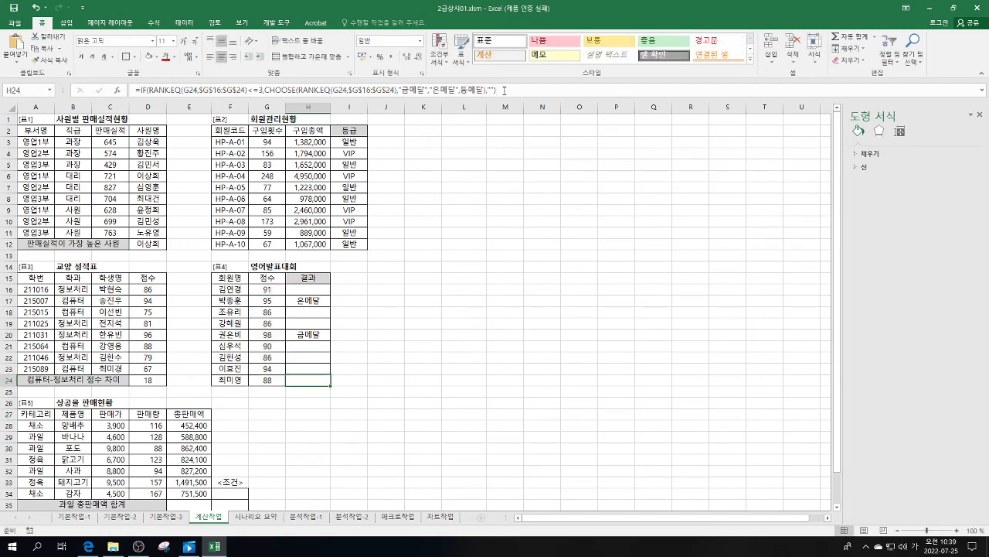
Fill the contest result formula from H16 down through H24 again.
key(Up)
key(Up)
key(Up)
key(Up)
key(Up)
key(Up)
key(Up)
key(Up)
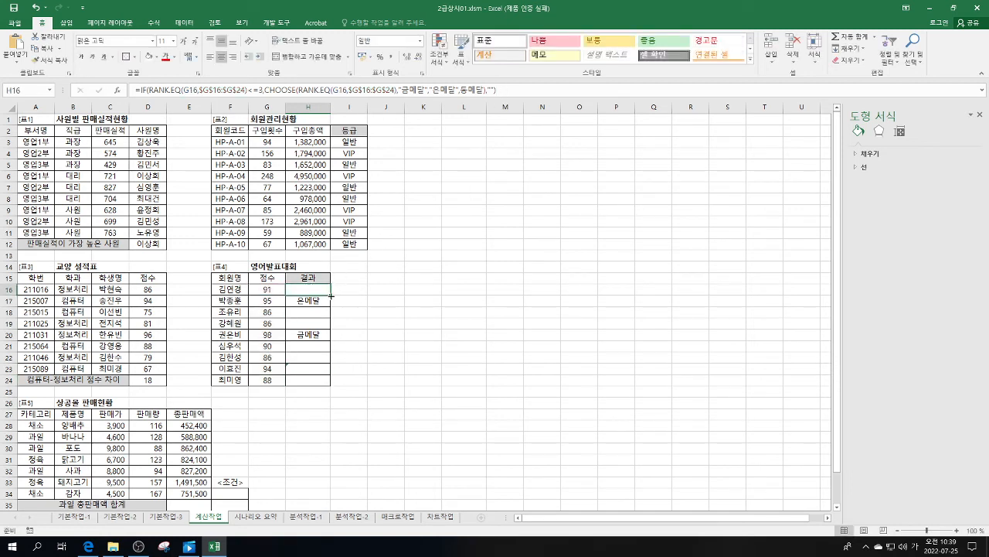
drag(330, 295, 330, 383)
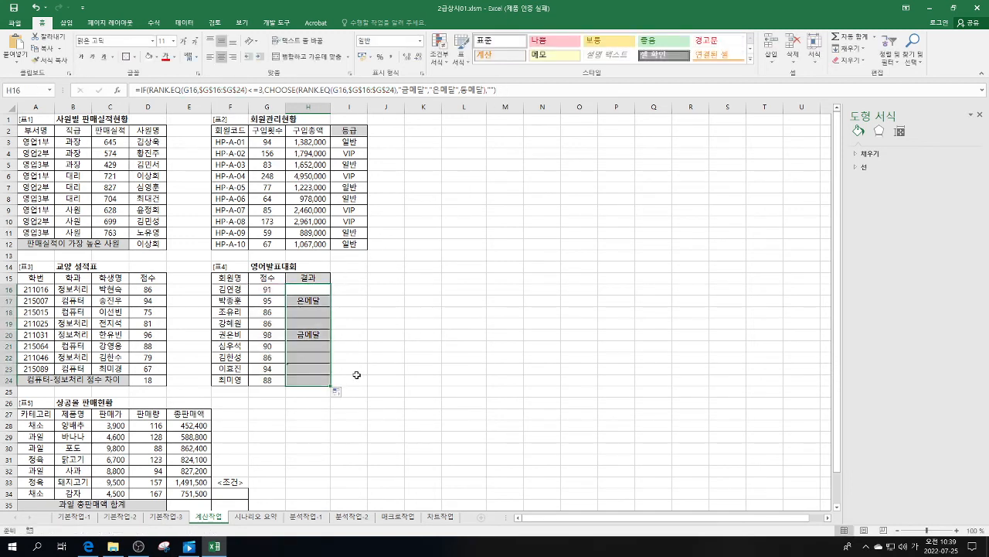
Check the formula in H23 and clear all contest results in H16:H24.
click(314, 368)
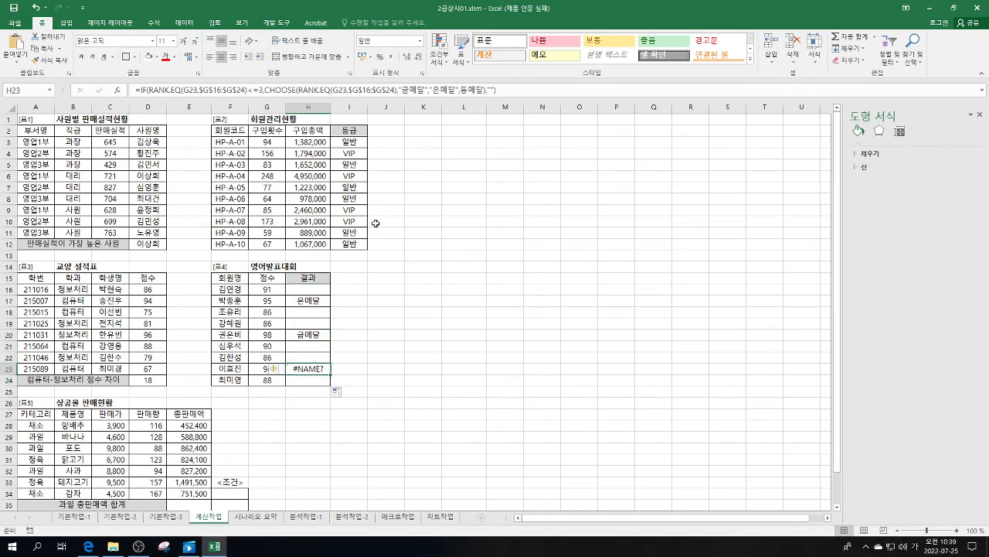
key(F2)
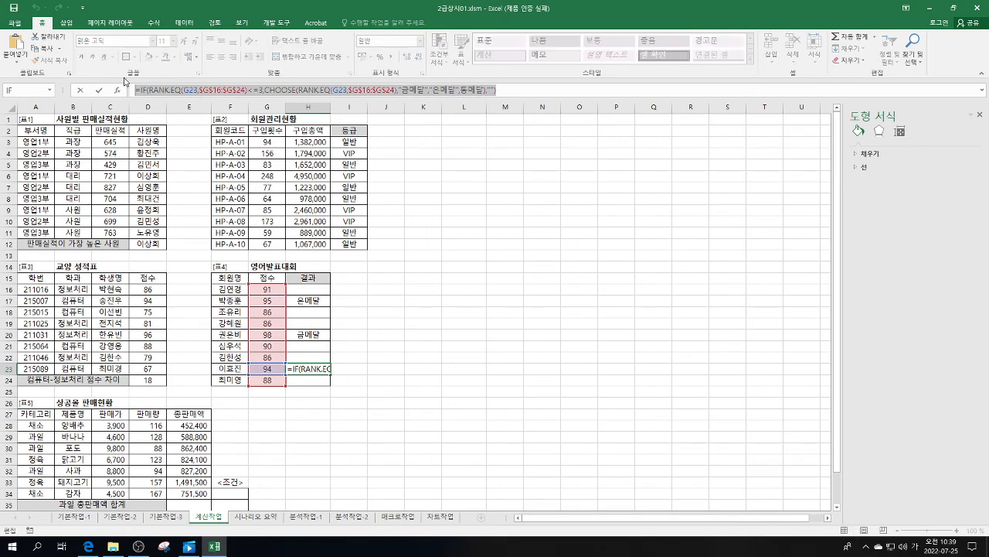
key(Delete)
click(447, 391)
drag(304, 290, 310, 379)
key(Delete)
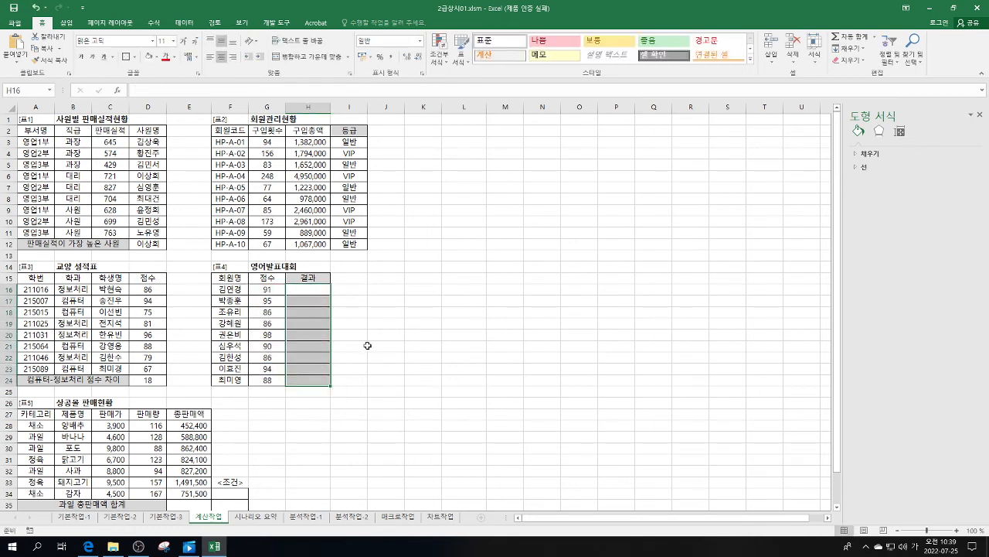
Start an IF formula in H16 with the logical test RANK.EQ(G16,$G$16:$G$24)<=3.
click(317, 292)
click(169, 93)
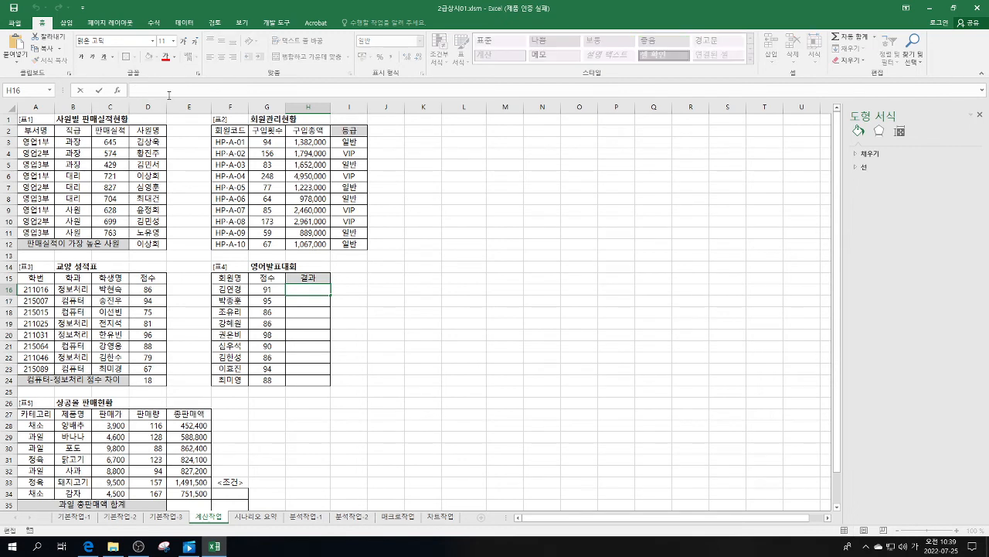
text(=)
key(BackSpace)
key(BackSpace)
text(if()
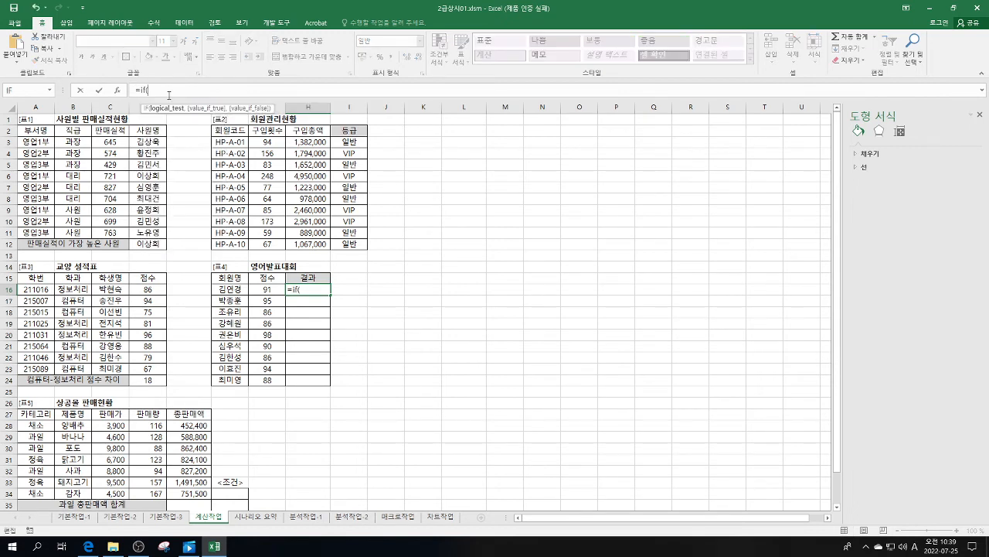
click(117, 90)
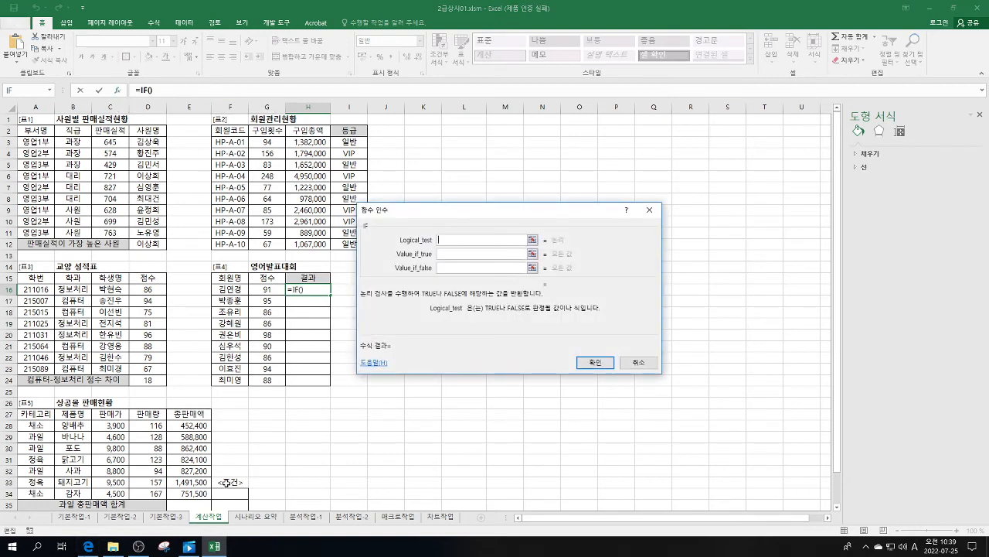
text(rank.eq(G16,$G$16:$G$24)<=3)
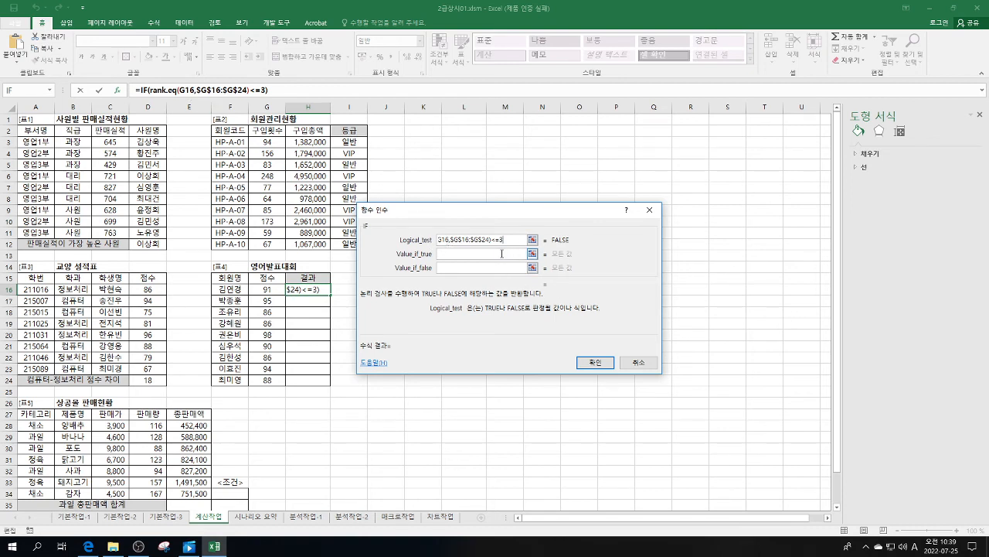
Nest CHOOSE as the IF's true value, with RANK.EQ(G16,$G$16:$G$24) as its index number.
click(500, 255)
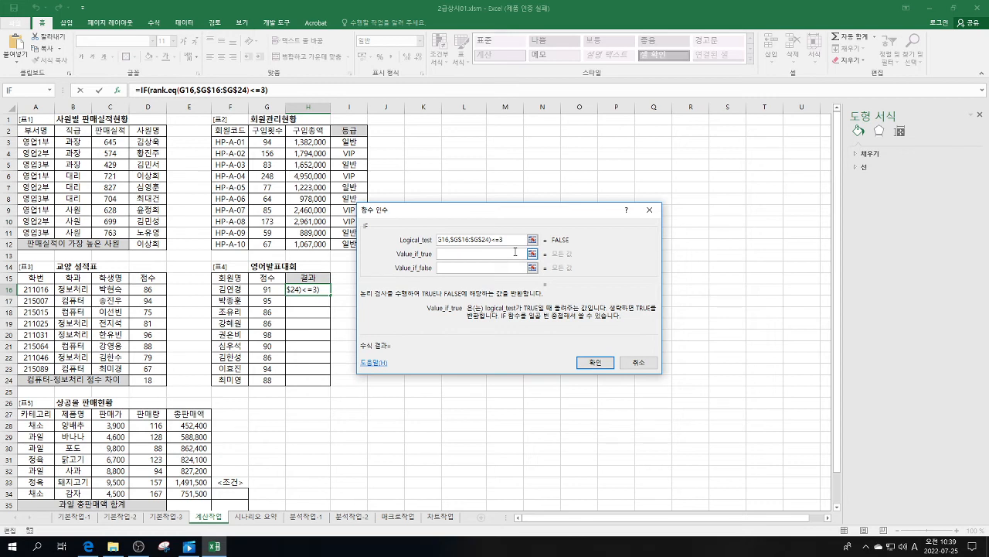
text(choose()
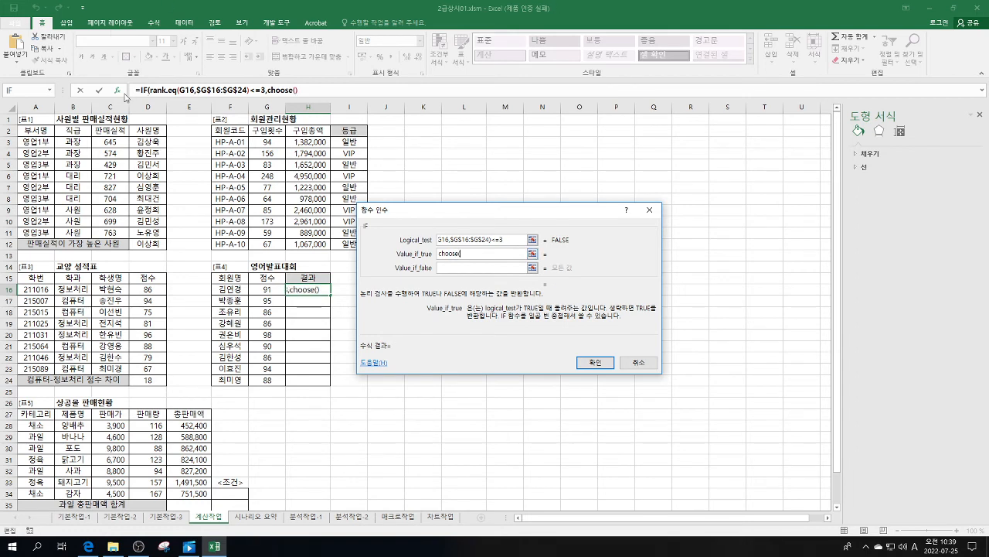
click(119, 91)
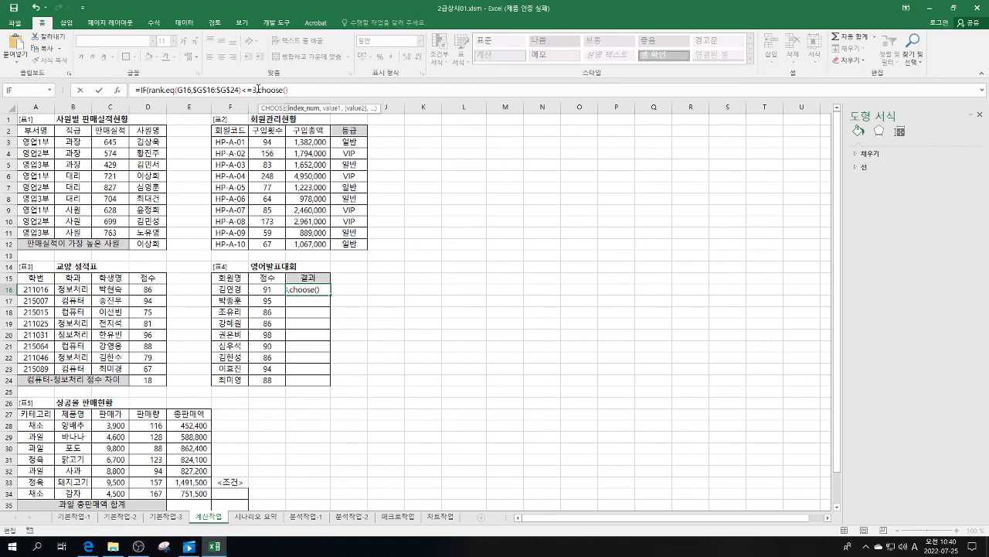
click(143, 91)
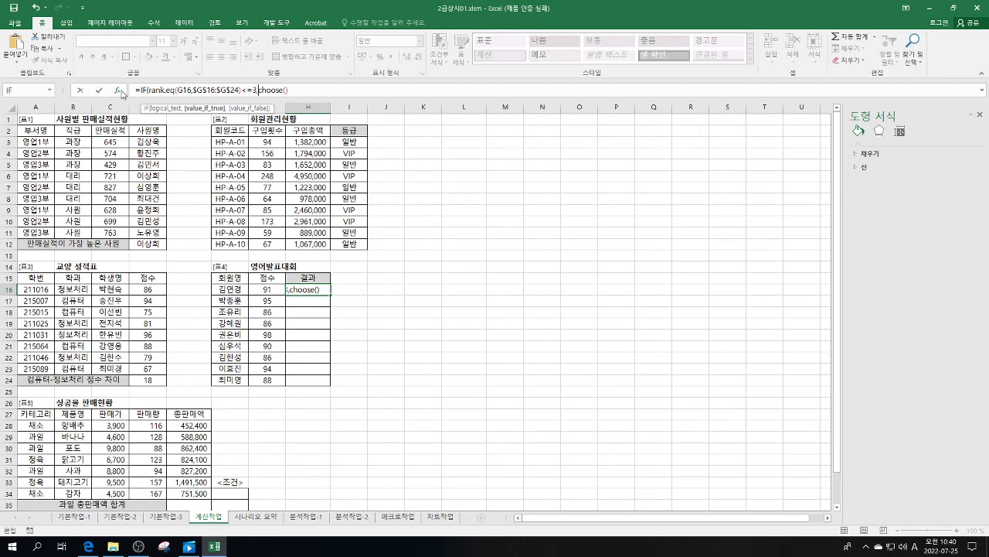
click(120, 91)
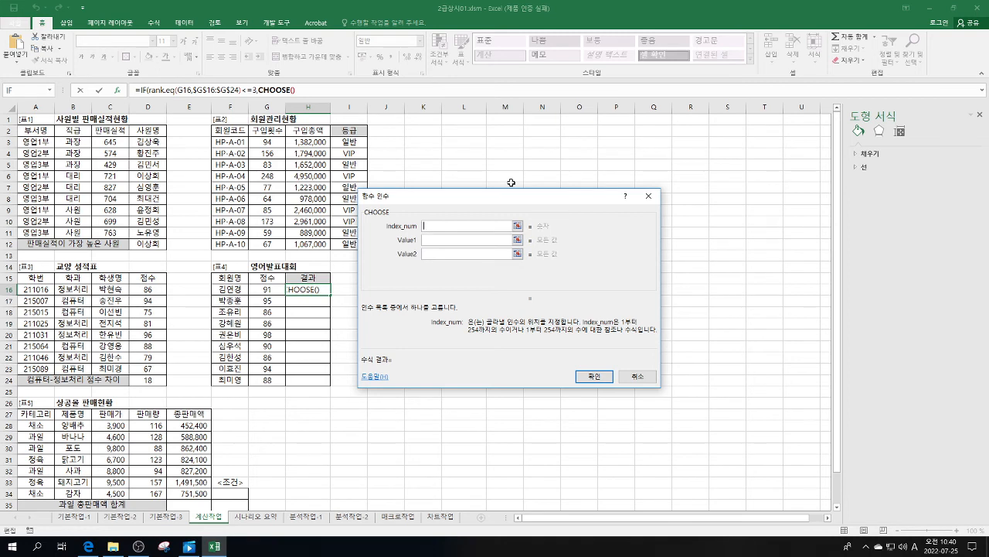
text(rank.eq(G16,$G$16:$G$24)<=3)
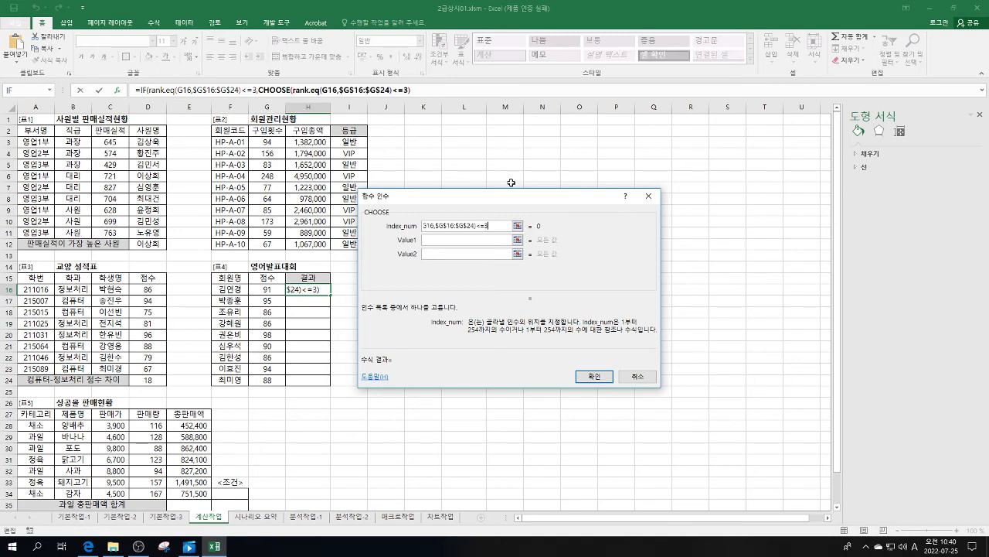
key(BackSpace)
key(BackSpace)
key(BackSpace)
Set the CHOOSE values to "금메달", "은메달" and "동메달" in that order.
click(456, 238)
text(금메달)
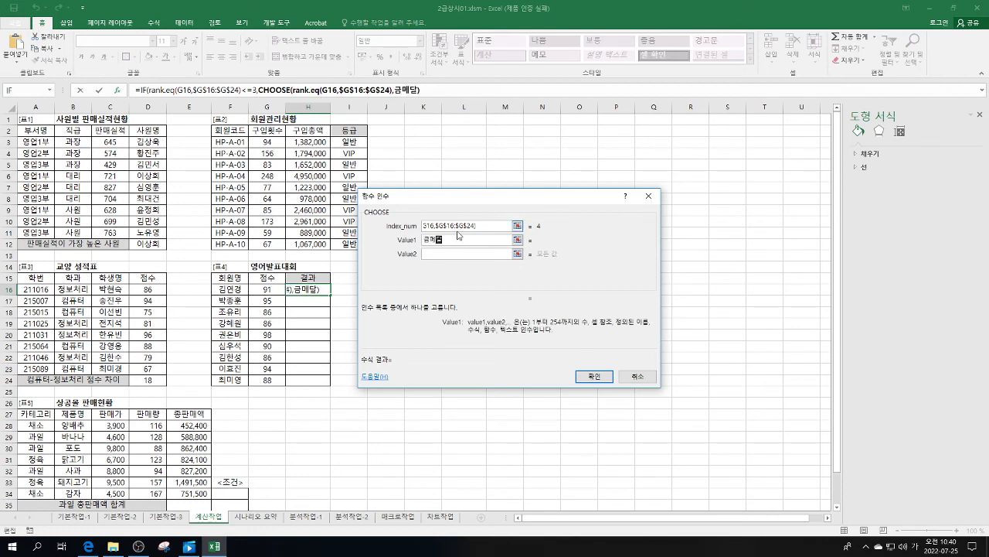
key(Tab)
text(음메달)
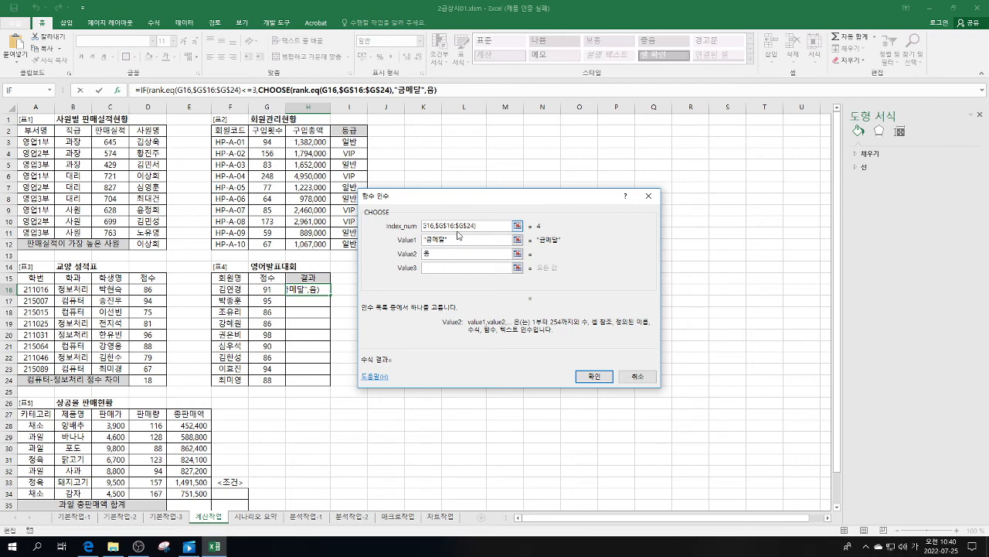
key(Tab)
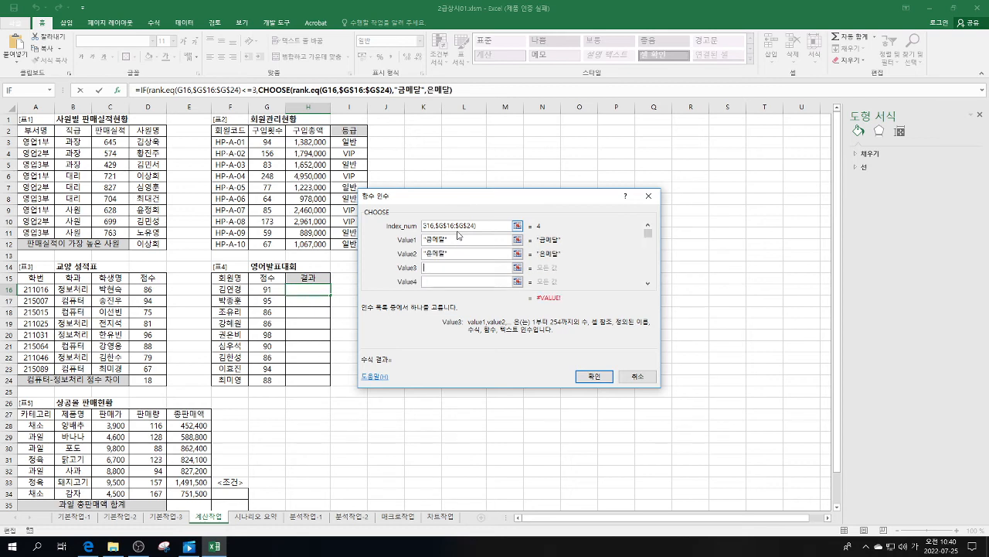
text(동ㅁ)
text(메달)
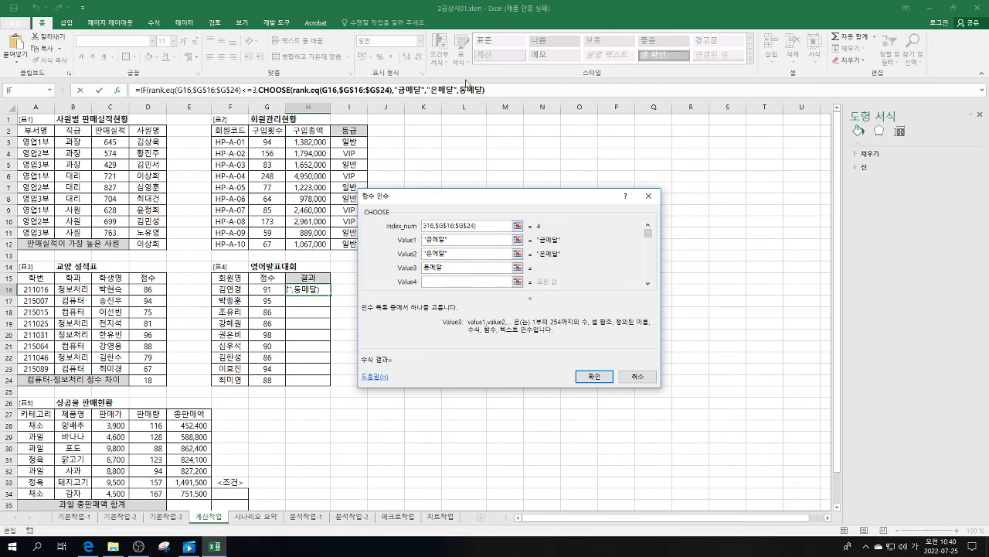
key(Tab)
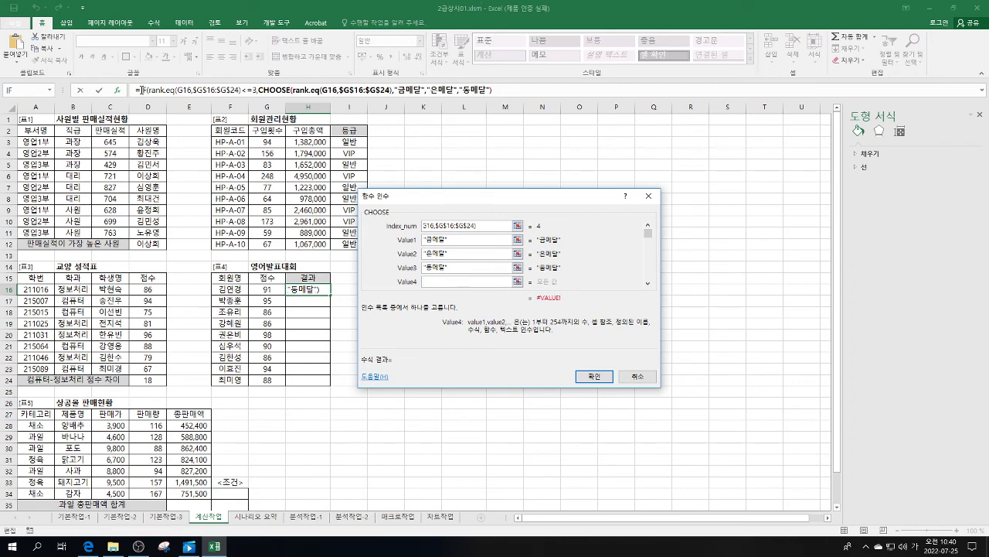
Set the IF's false value to "", complete the H16 formula and fill it down to H24.
click(143, 90)
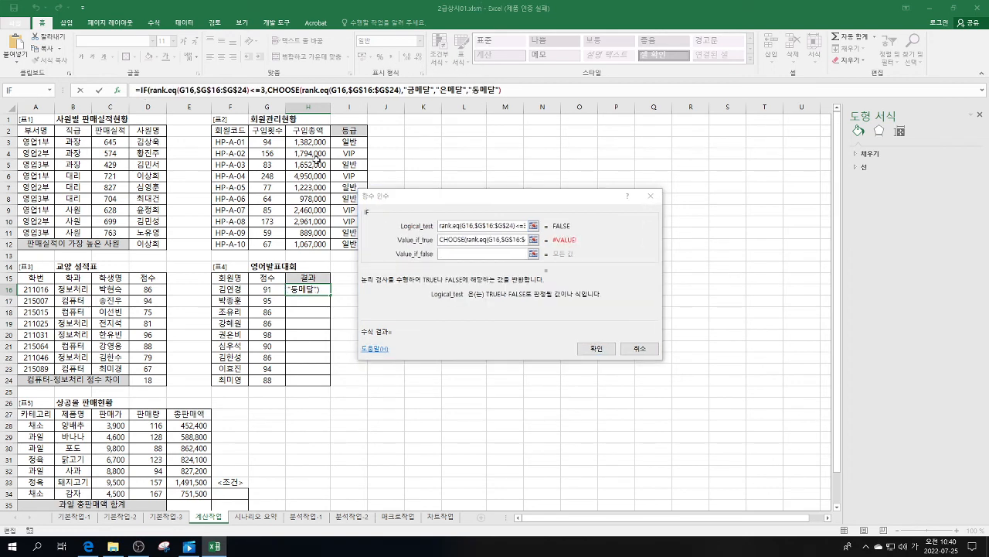
click(469, 255)
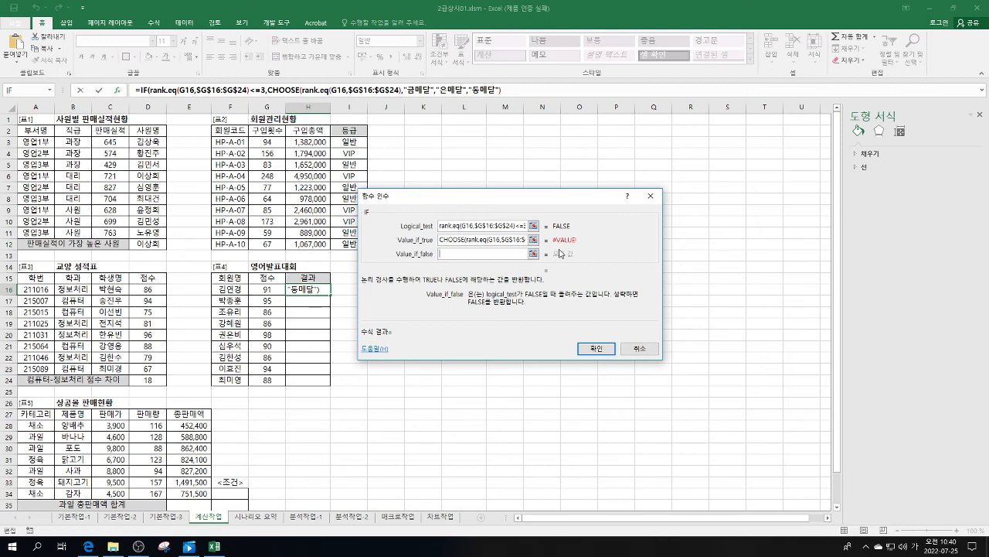
text("")
click(598, 348)
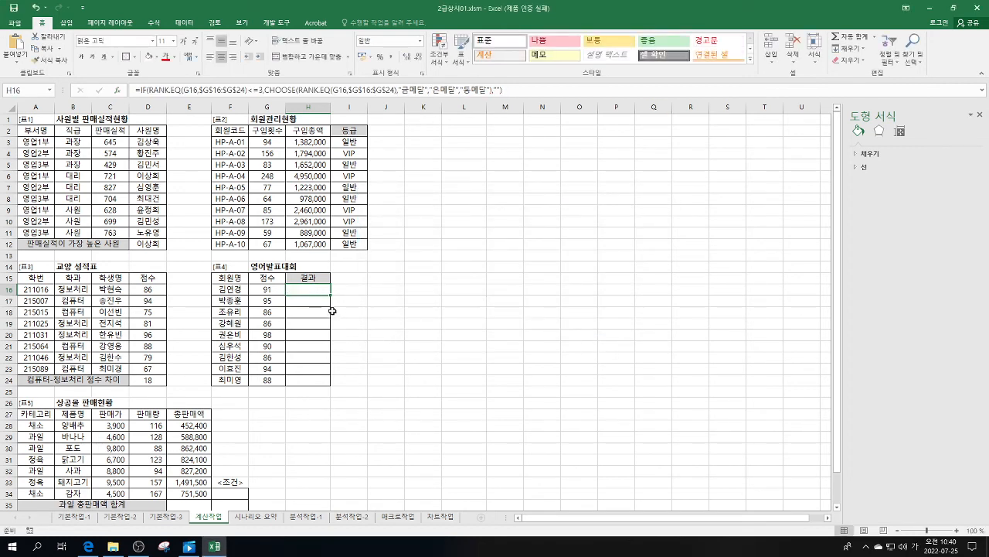
drag(330, 295, 329, 383)
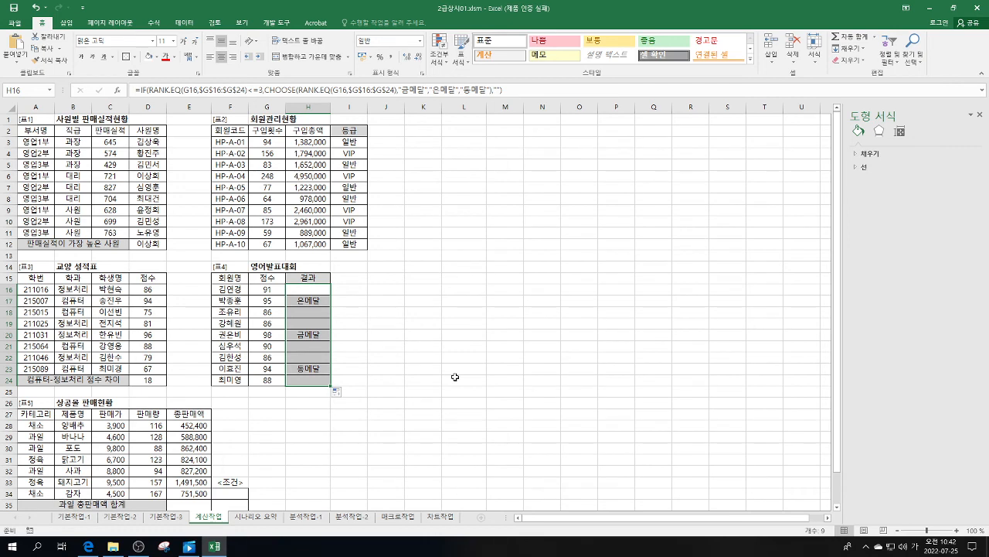
click(480, 270)
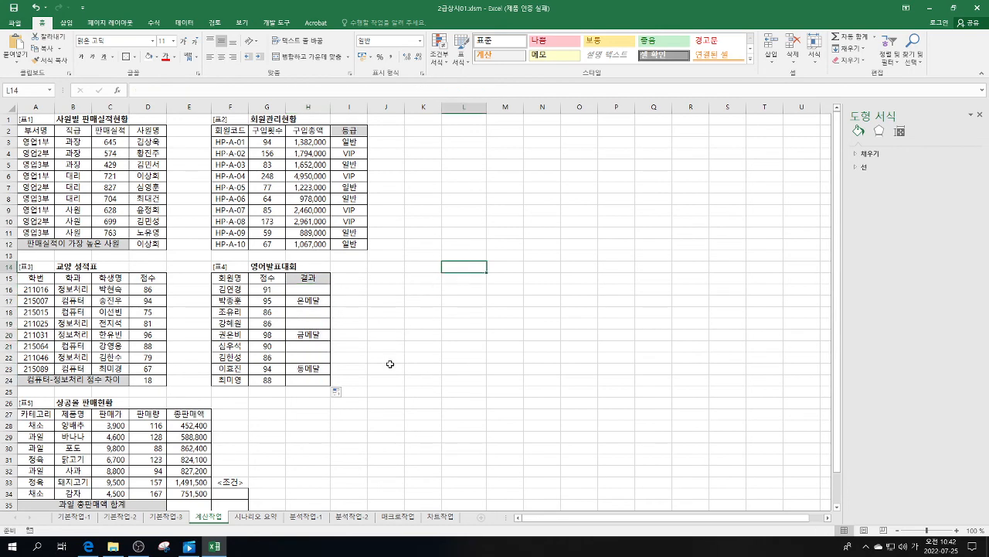
Copy the 카테고리 header from A27 into F34 as the criteria heading under <조건>.
scroll(387, 366, down, 3)
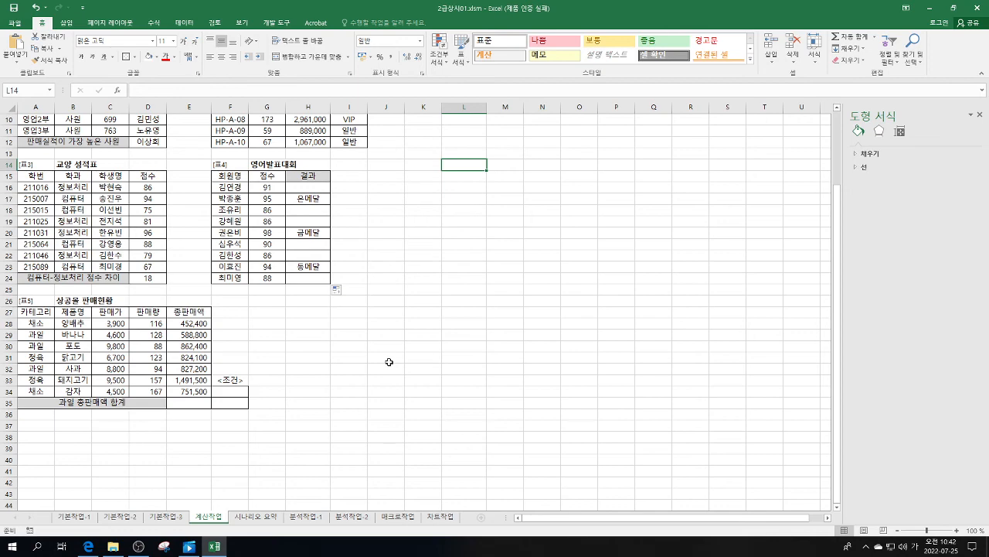
scroll(394, 255, up, 1)
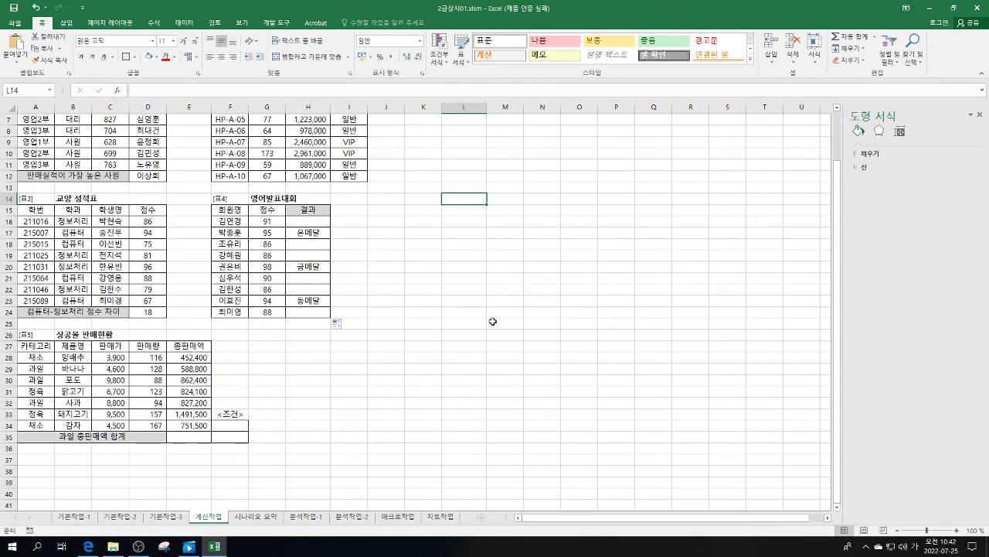
scroll(327, 379, up, 1)
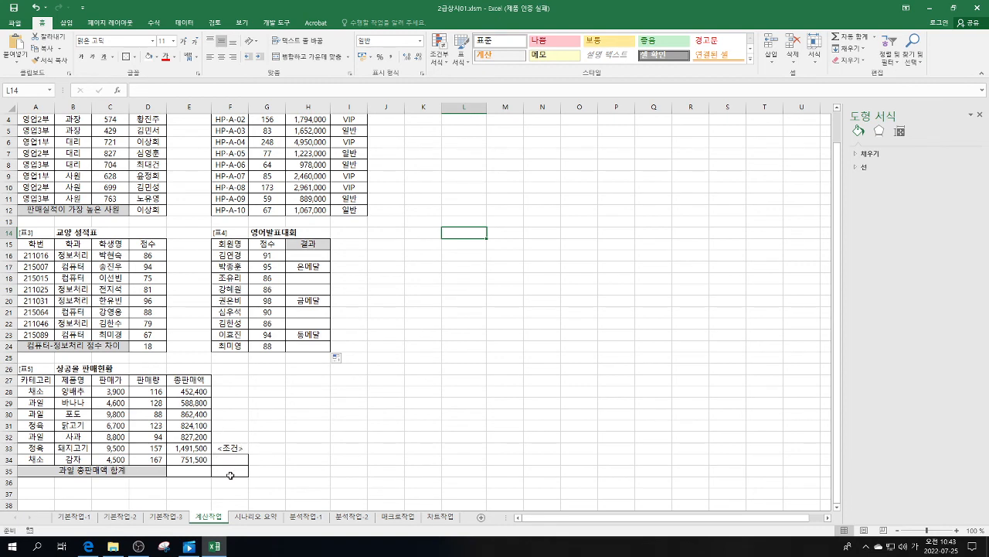
click(38, 381)
right_click(38, 382)
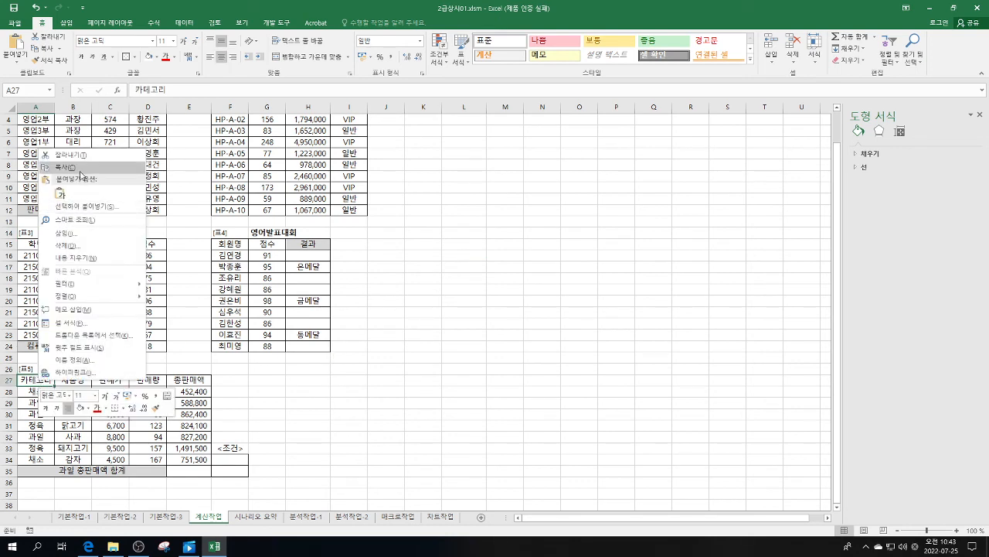
click(62, 167)
click(223, 466)
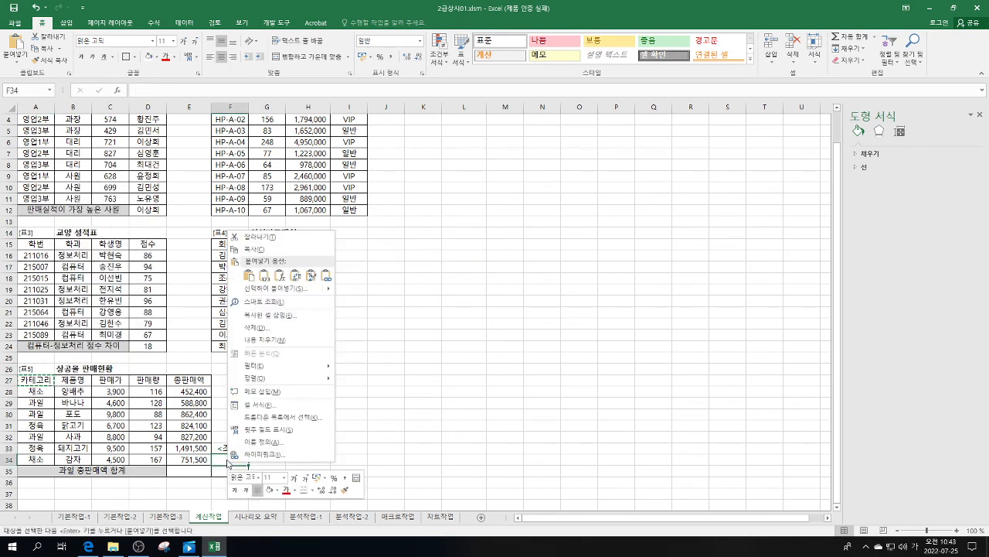
right_click(225, 465)
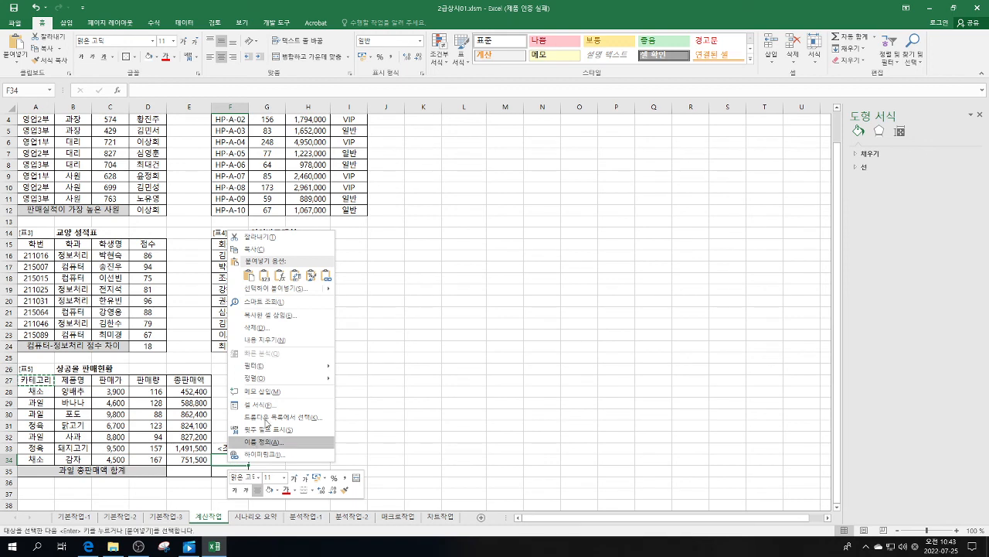
click(248, 275)
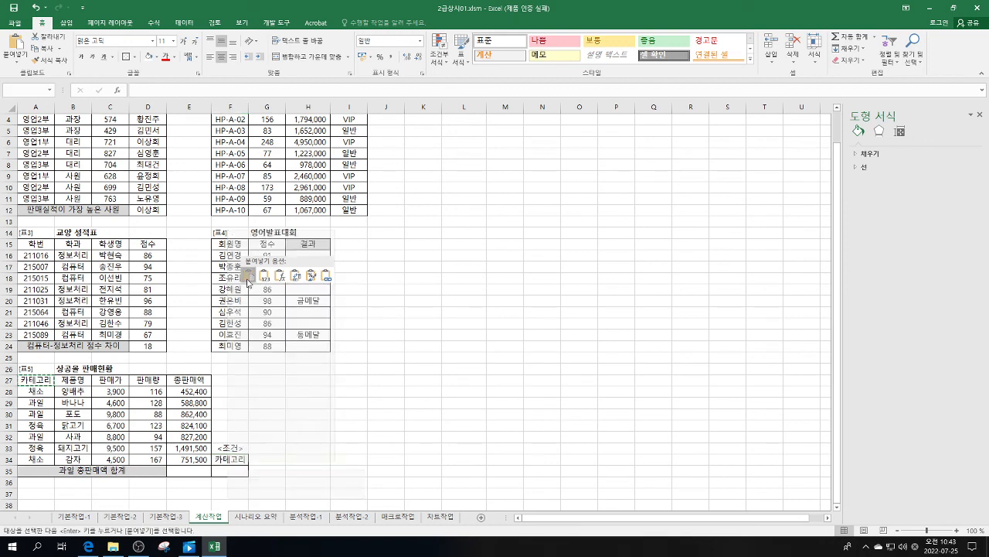
Enter 과일 in F35 as the criteria value for the category.
click(240, 470)
text(ㄱ허)
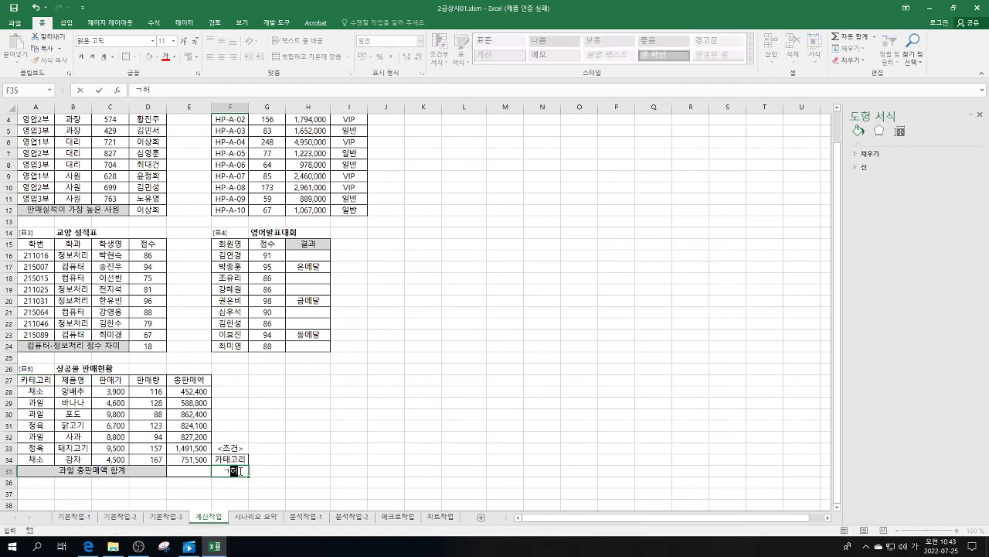
key(BackSpace)
key(BackSpace)
text(ㄱ)
text(일)
click(424, 436)
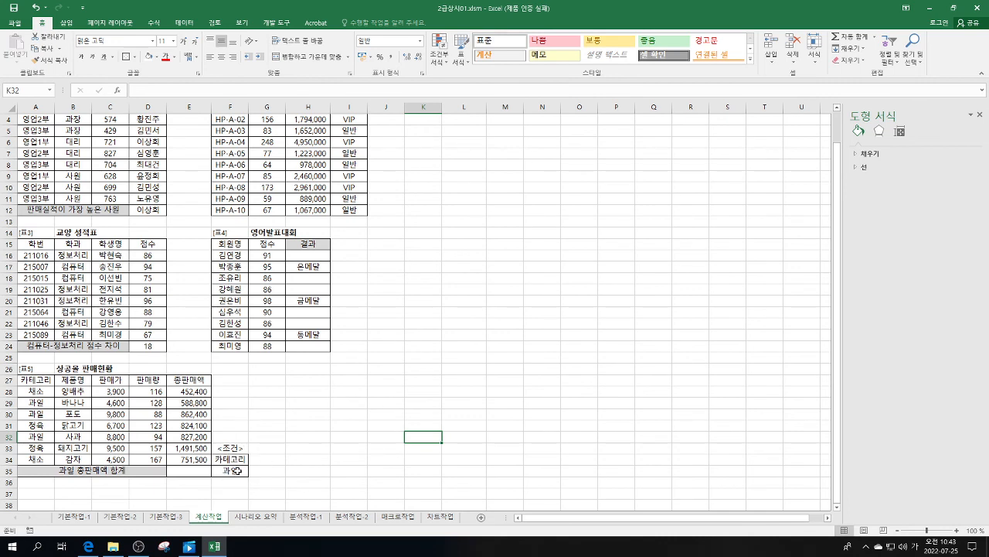
Start a DSUM formula in E35 and set its database argument to the sales table range A27:E34, headers included.
click(193, 472)
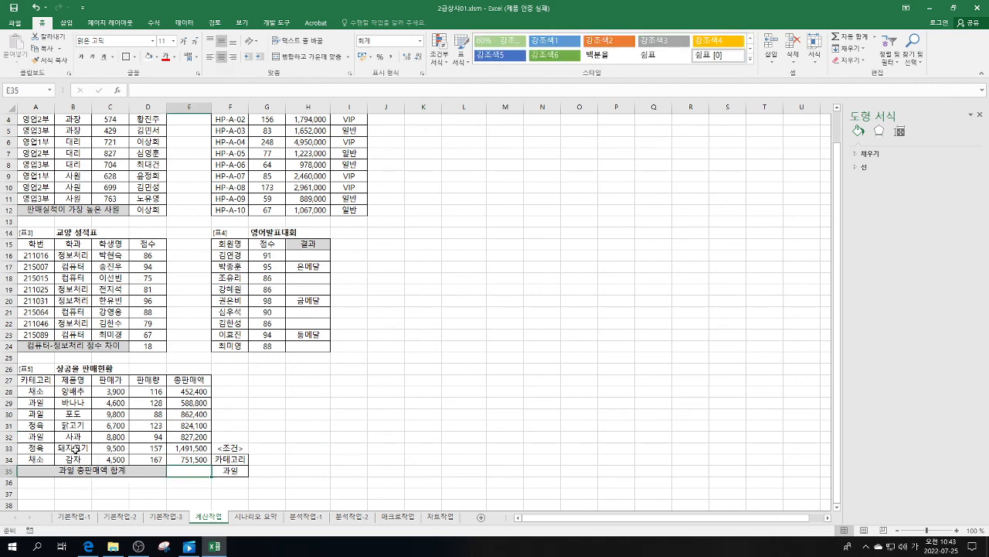
text(=)
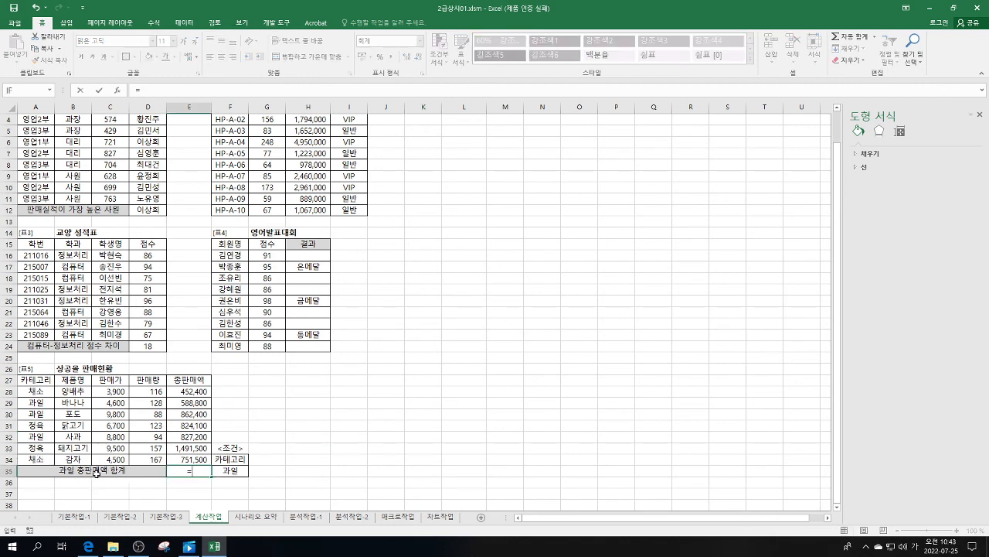
text(ㅇ)
text(dsum()
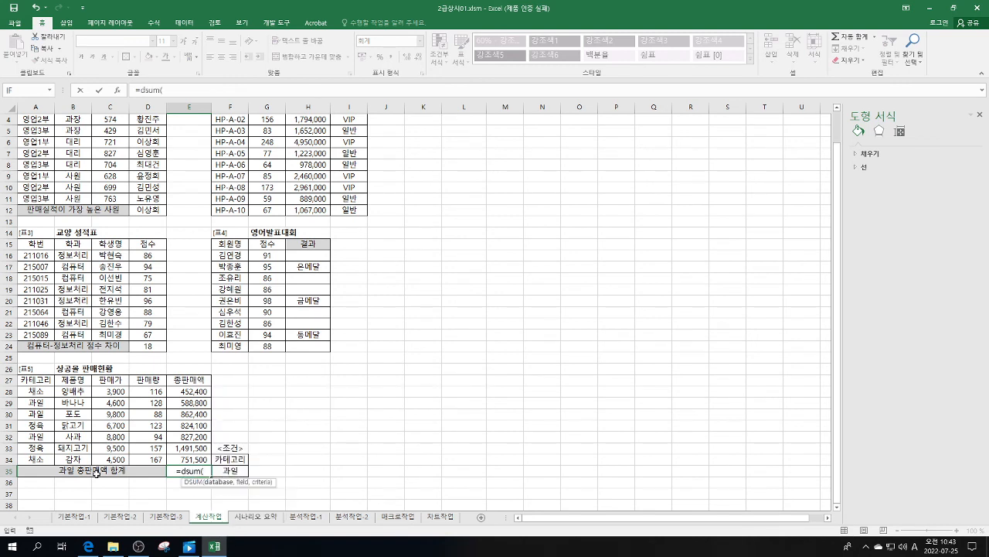
click(117, 93)
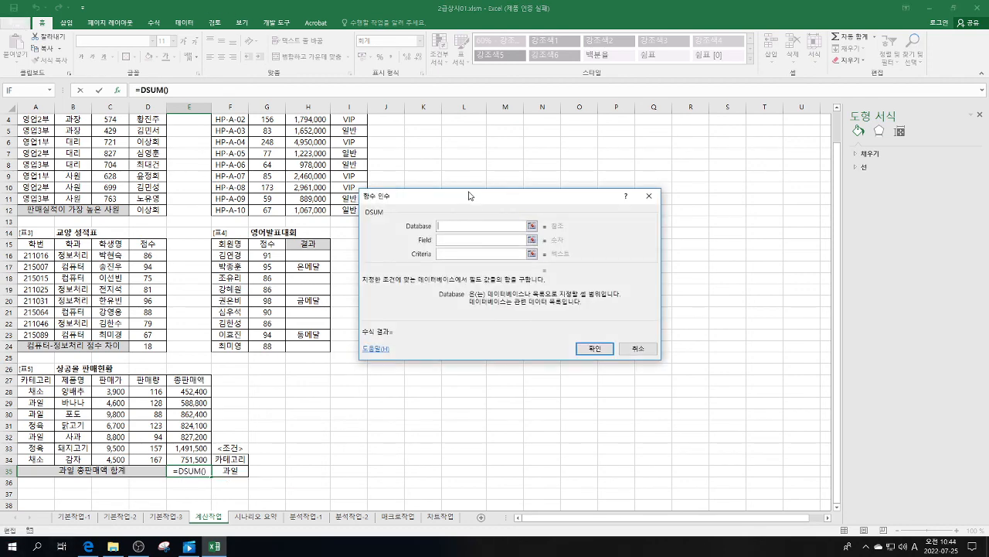
drag(469, 196, 350, 270)
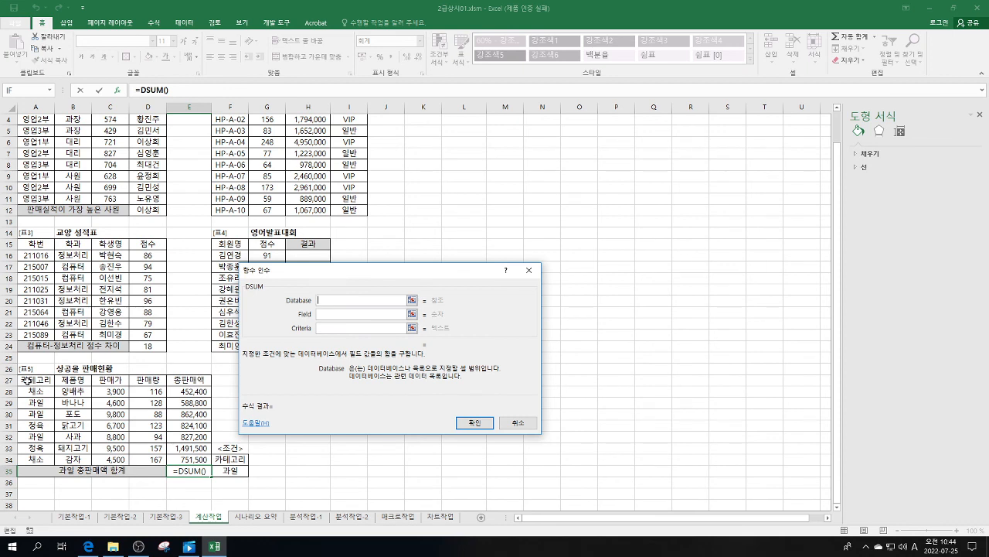
drag(26, 381, 194, 460)
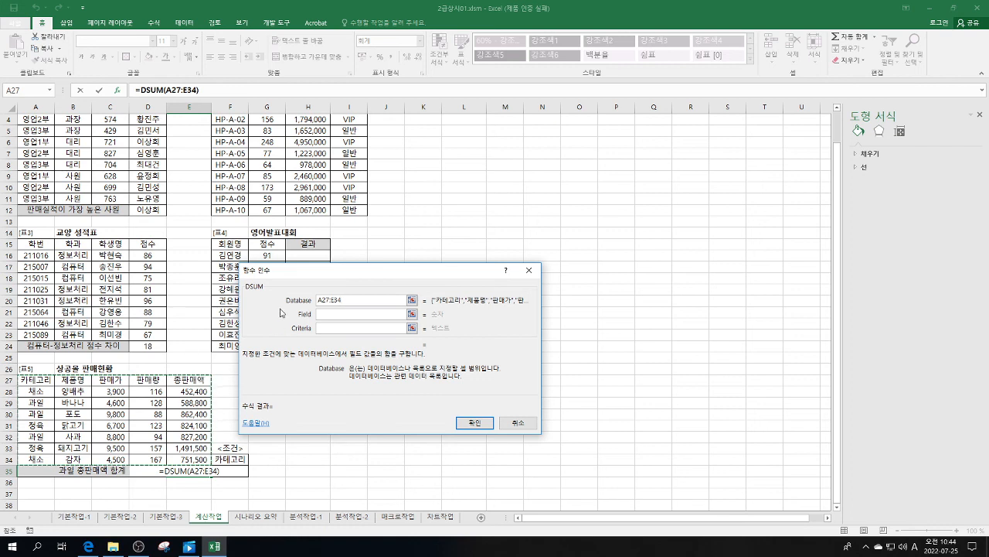
Set DSUM's field to the 총판매액 header E27 and its criteria to F34:F35, completing the E35 formula.
click(329, 316)
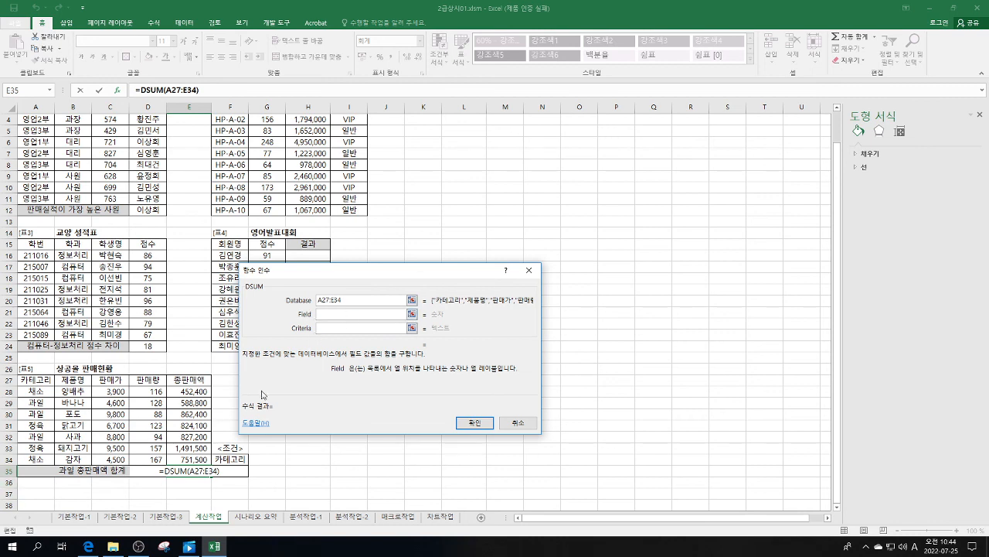
click(199, 376)
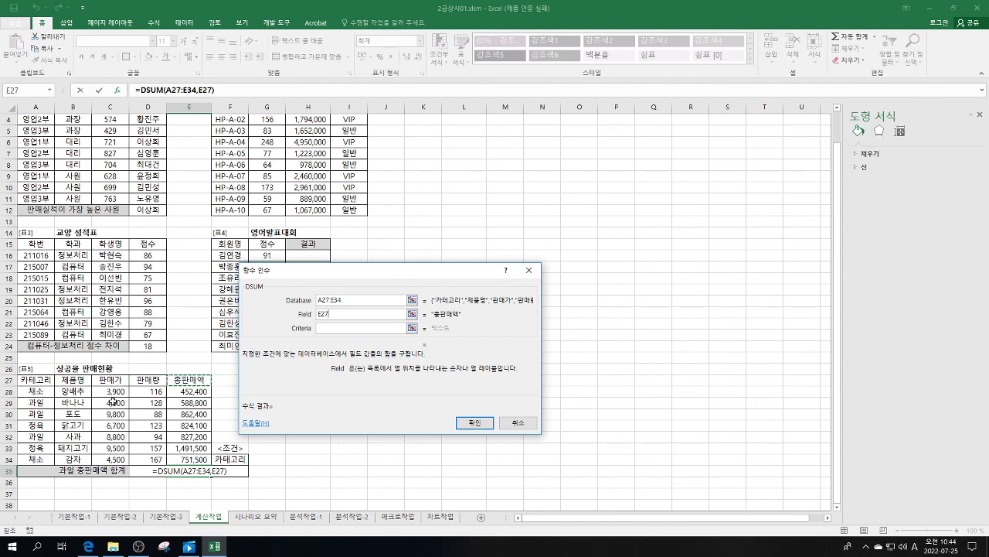
click(324, 328)
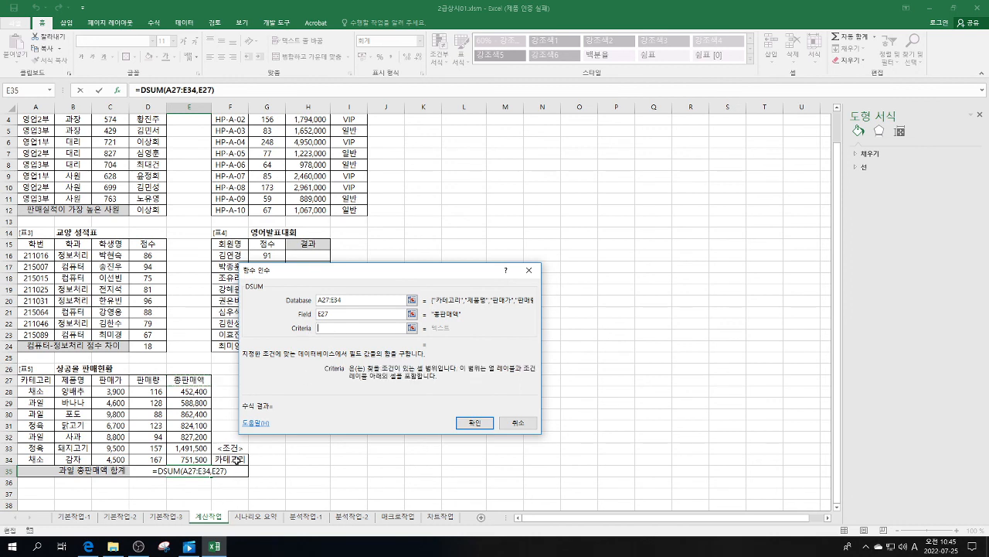
drag(238, 461, 236, 472)
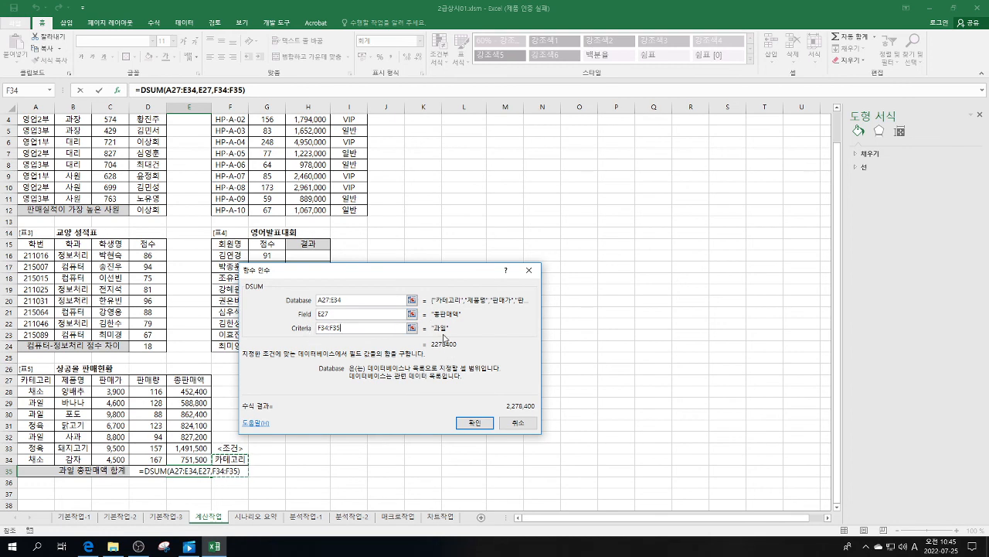
click(474, 424)
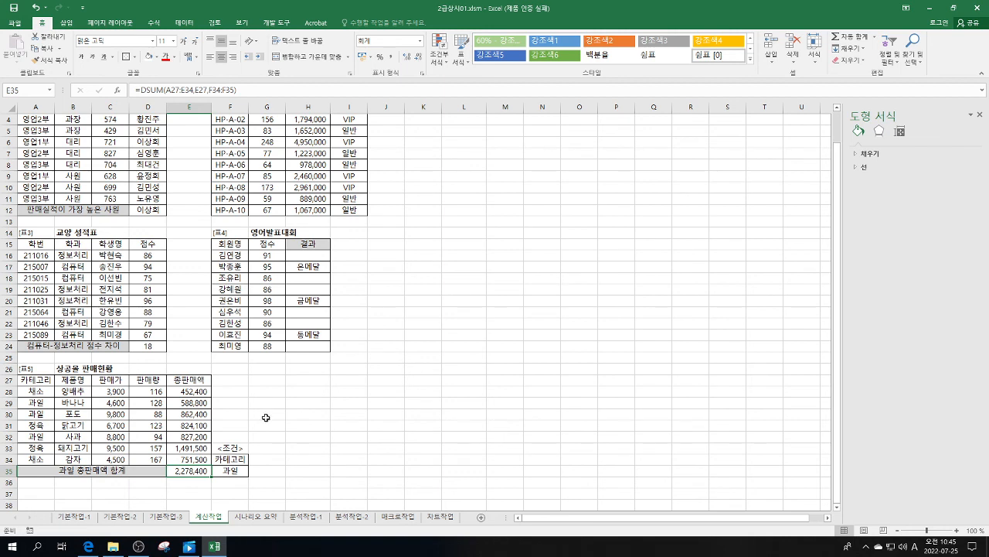
Wrap the DSUM formula in E35 in ROUNDUP with -3 as the number of digits.
click(145, 89)
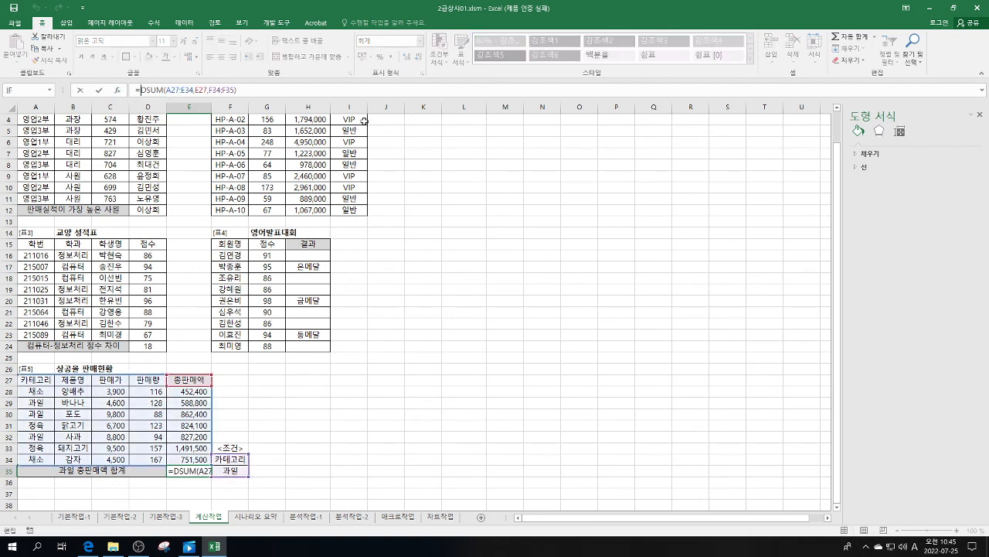
text(roundup)
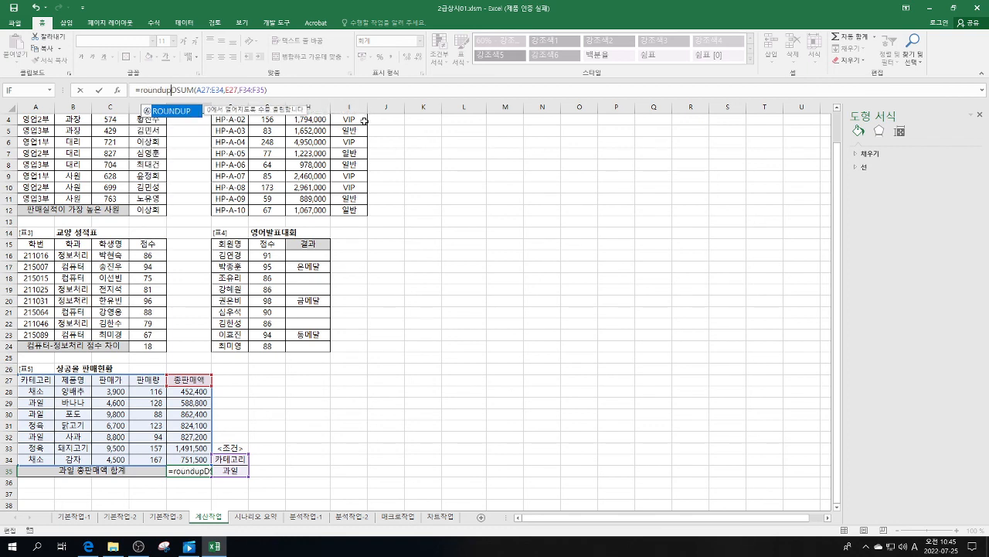
text(()
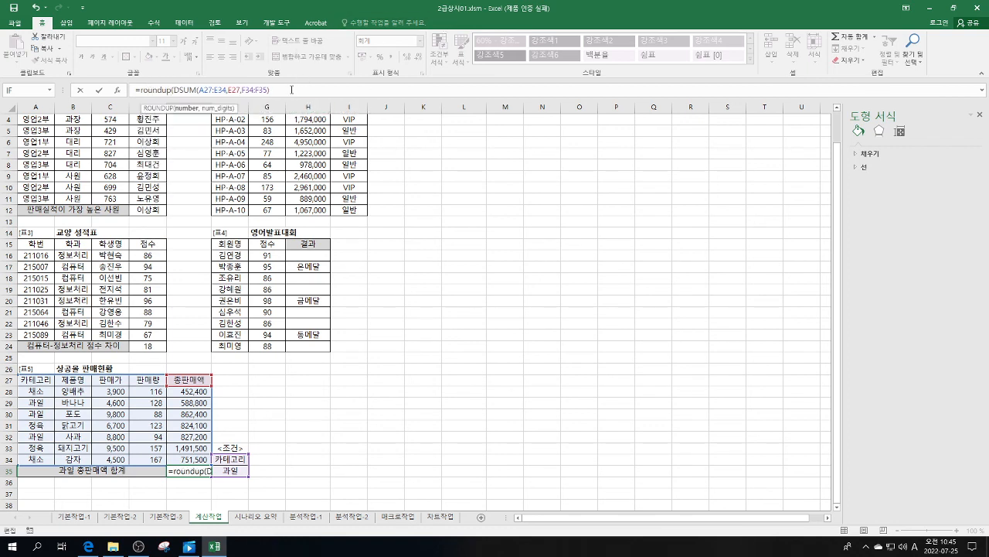
click(291, 89)
text(,)
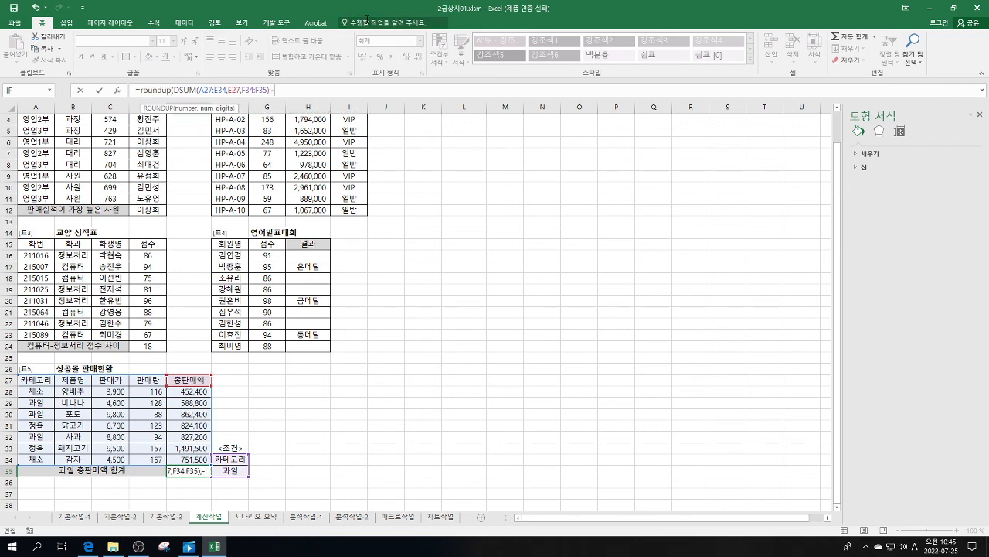
text(-3))
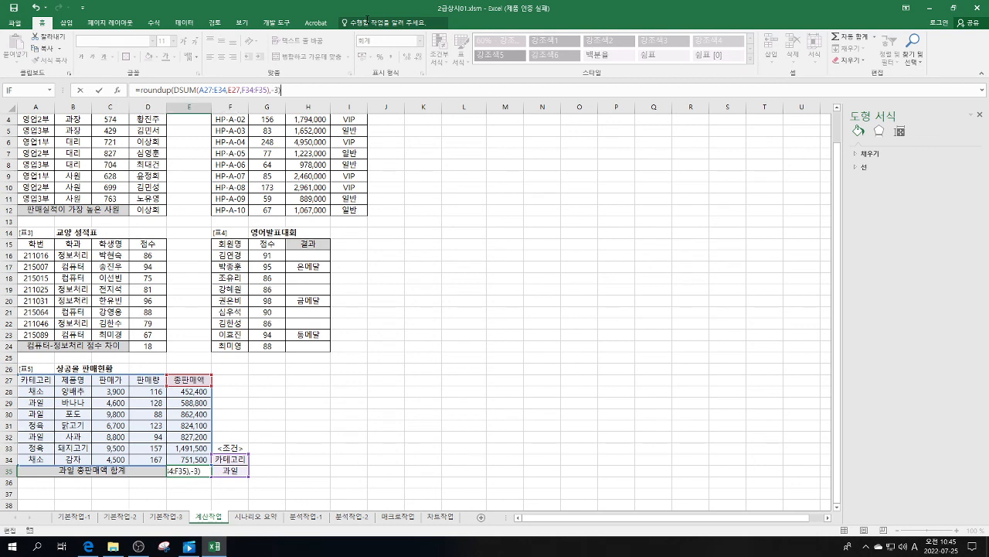
key(Return)
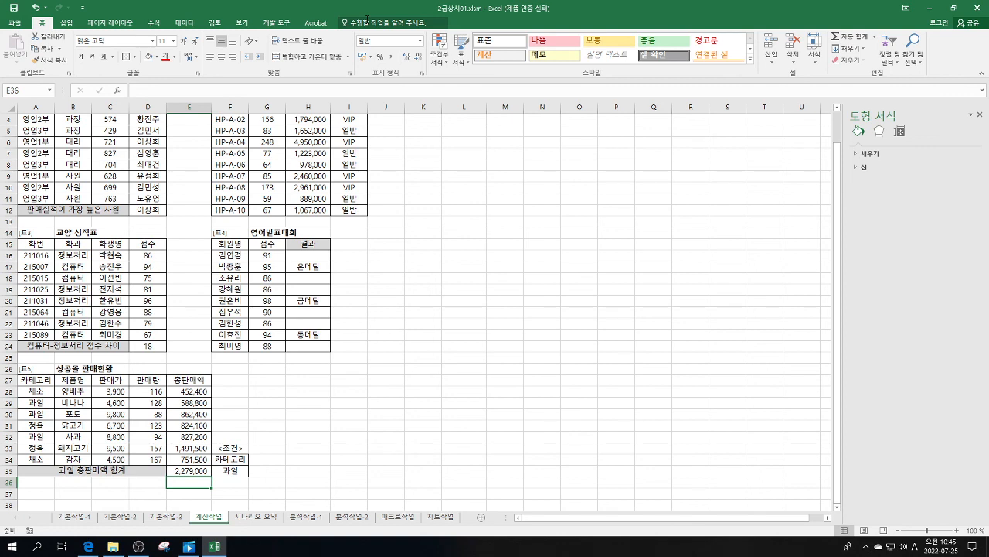
scroll(164, 340, up, 1)
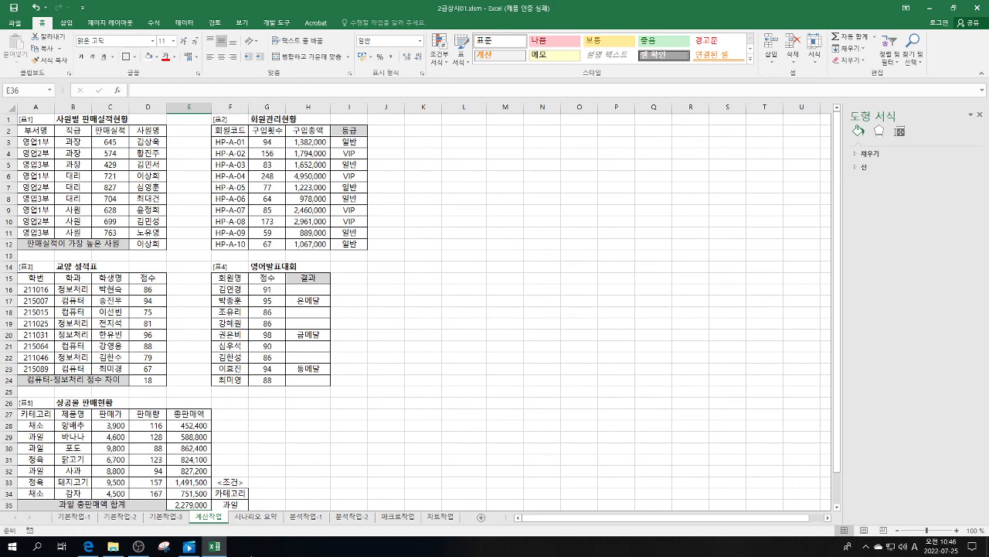
click(138, 546)
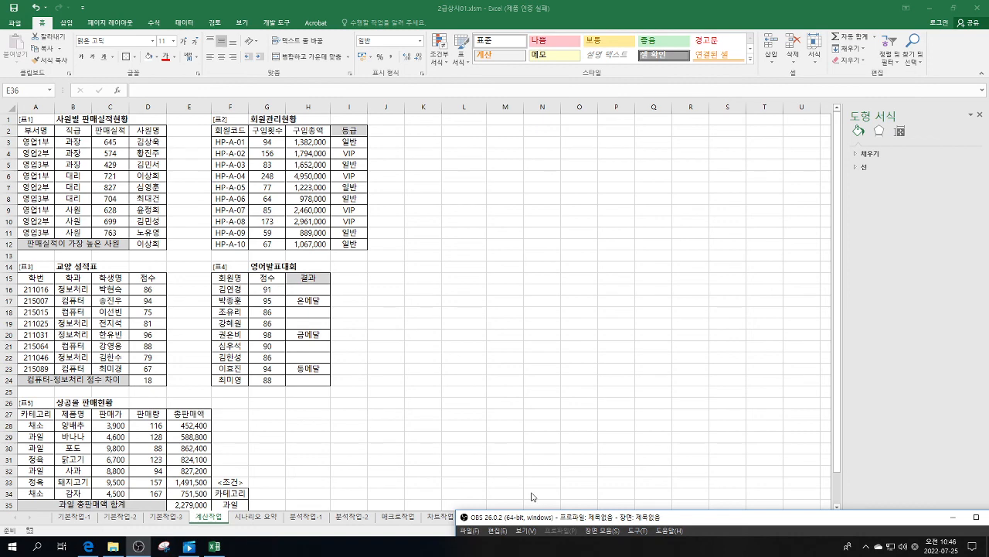